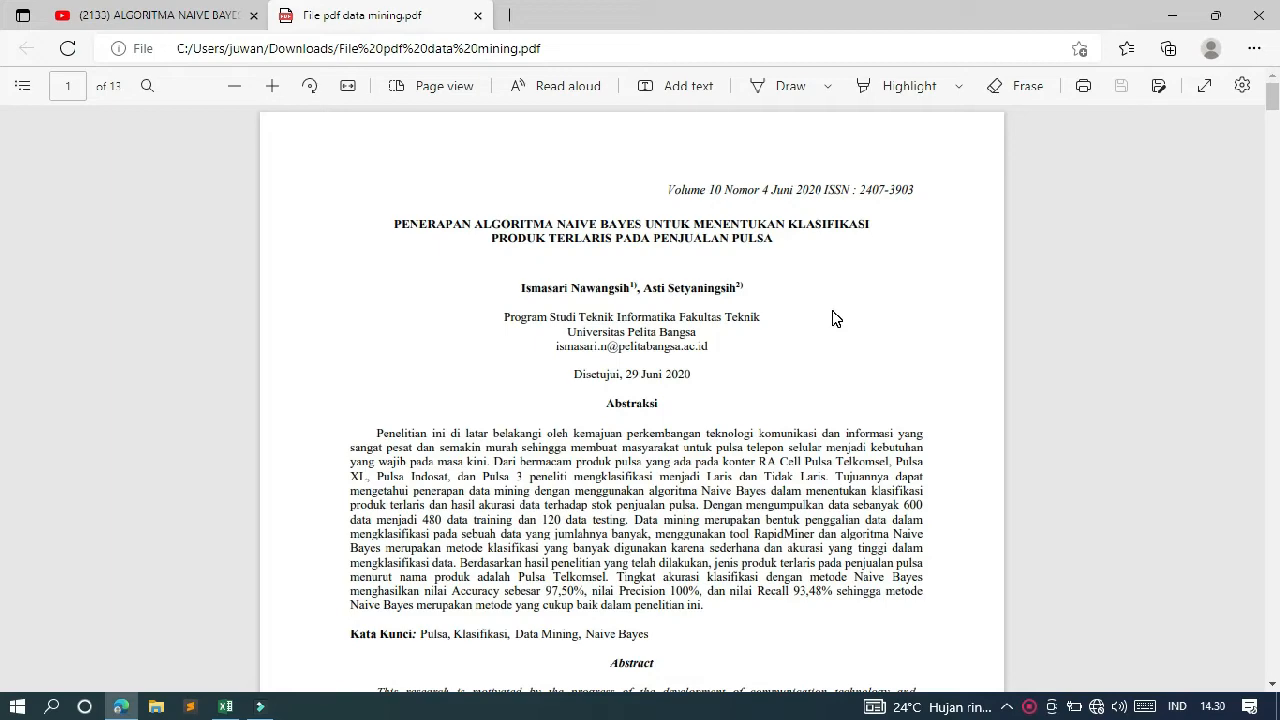
Step: Examine the paper's abstract and the Gambar 4 sample data table on page 4 of the PDF, checking it against the Excel workbook
scroll(836, 318, "down", 15)
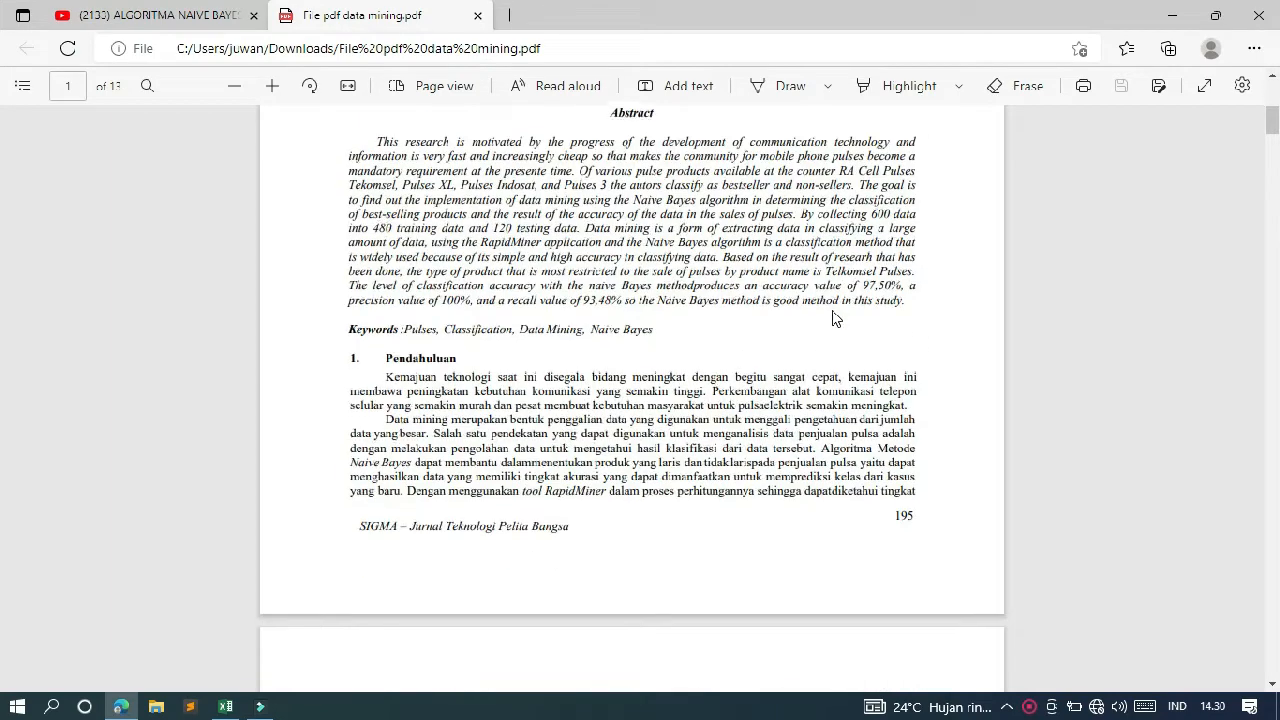
scroll(836, 318, "up", 15)
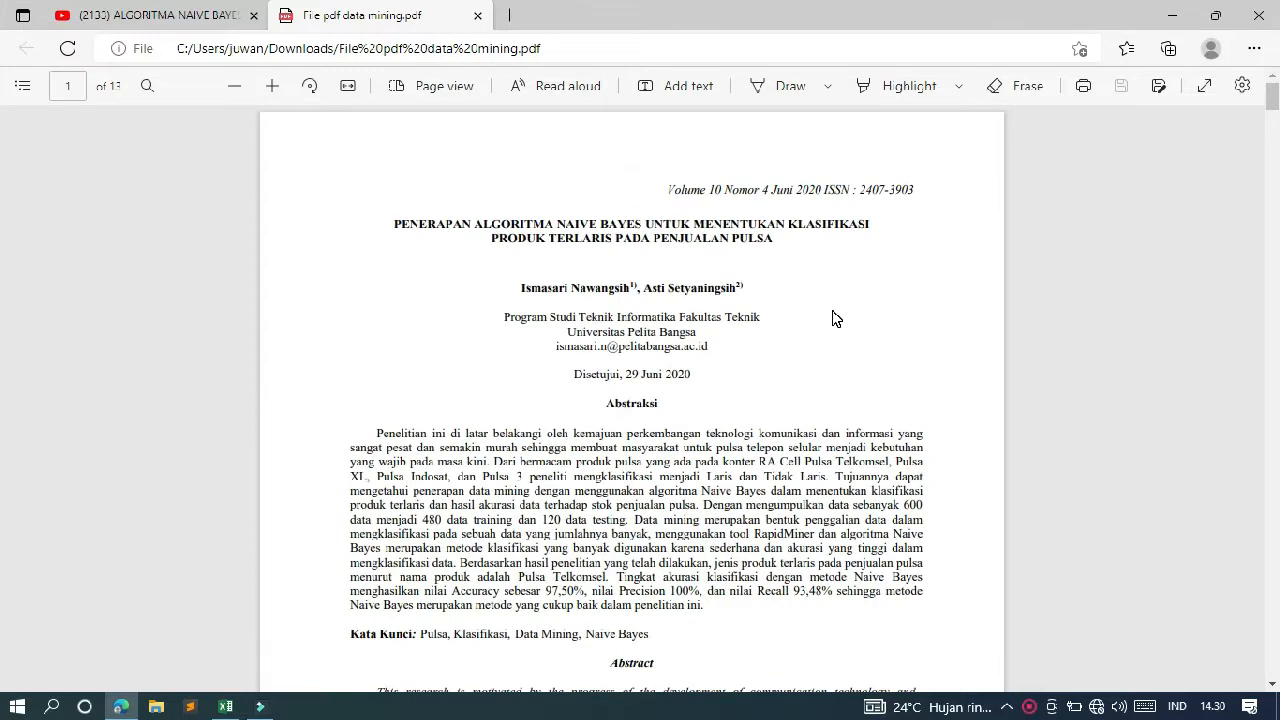
scroll(836, 318, "down", 20)
scroll(836, 318, "down", 5)
scroll(836, 318, "down", 10)
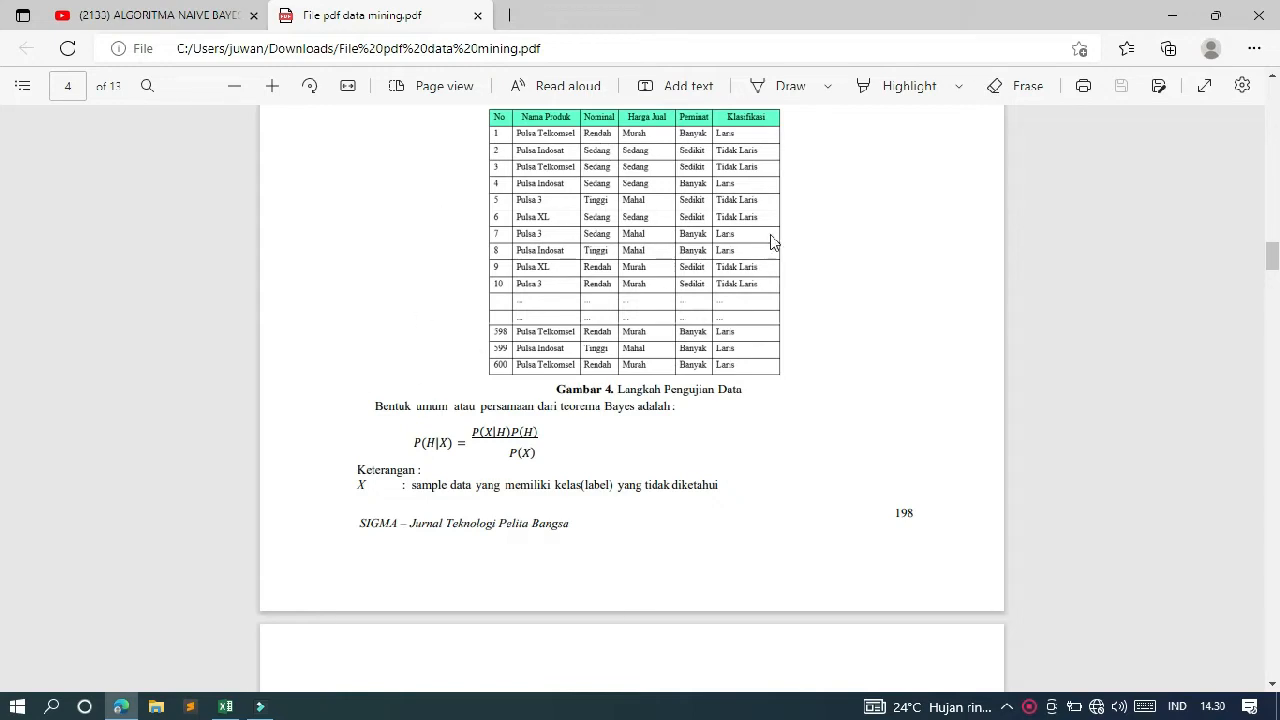
left_click(237, 707)
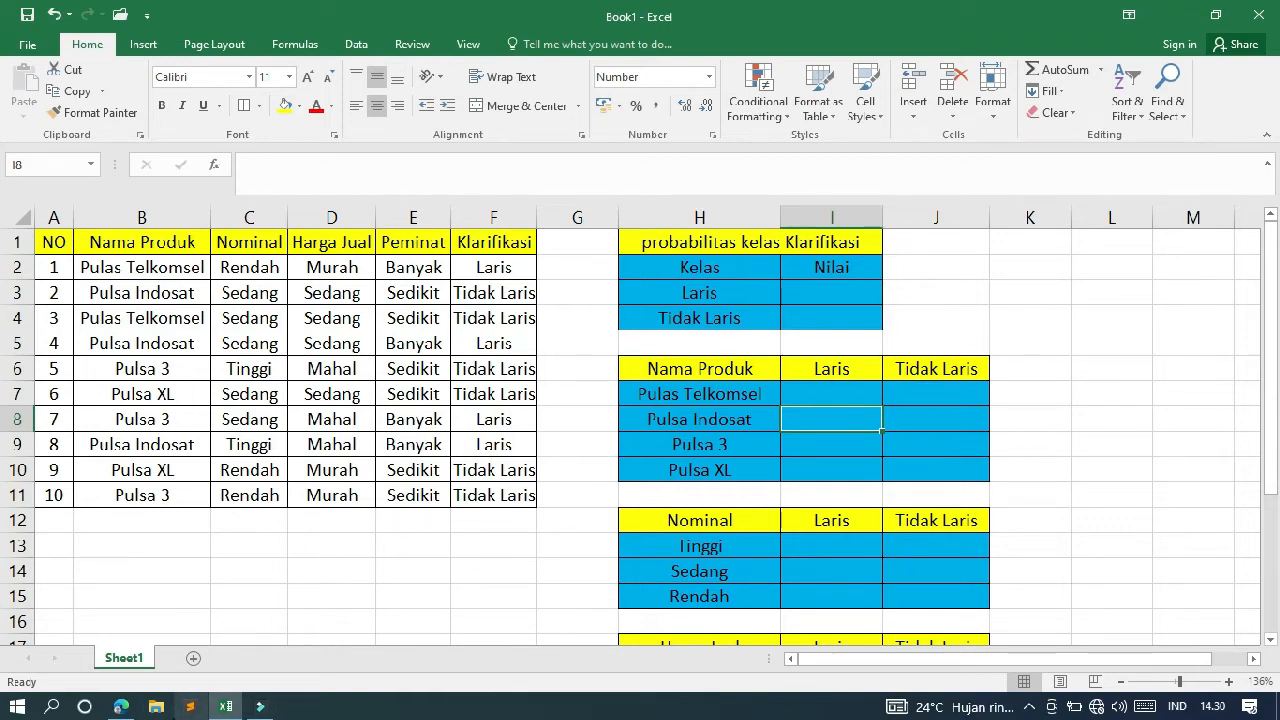
left_click(121, 707)
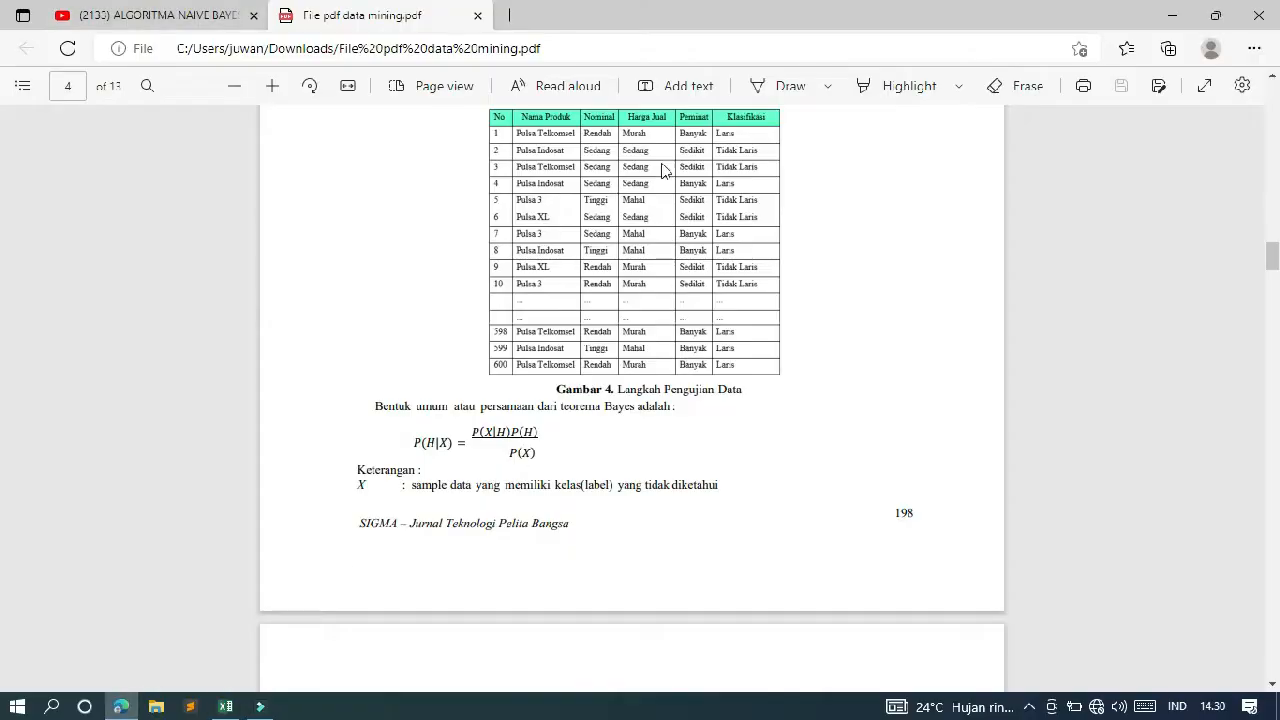
scroll(396, 285, "up", 2)
scroll(396, 285, "up", 1)
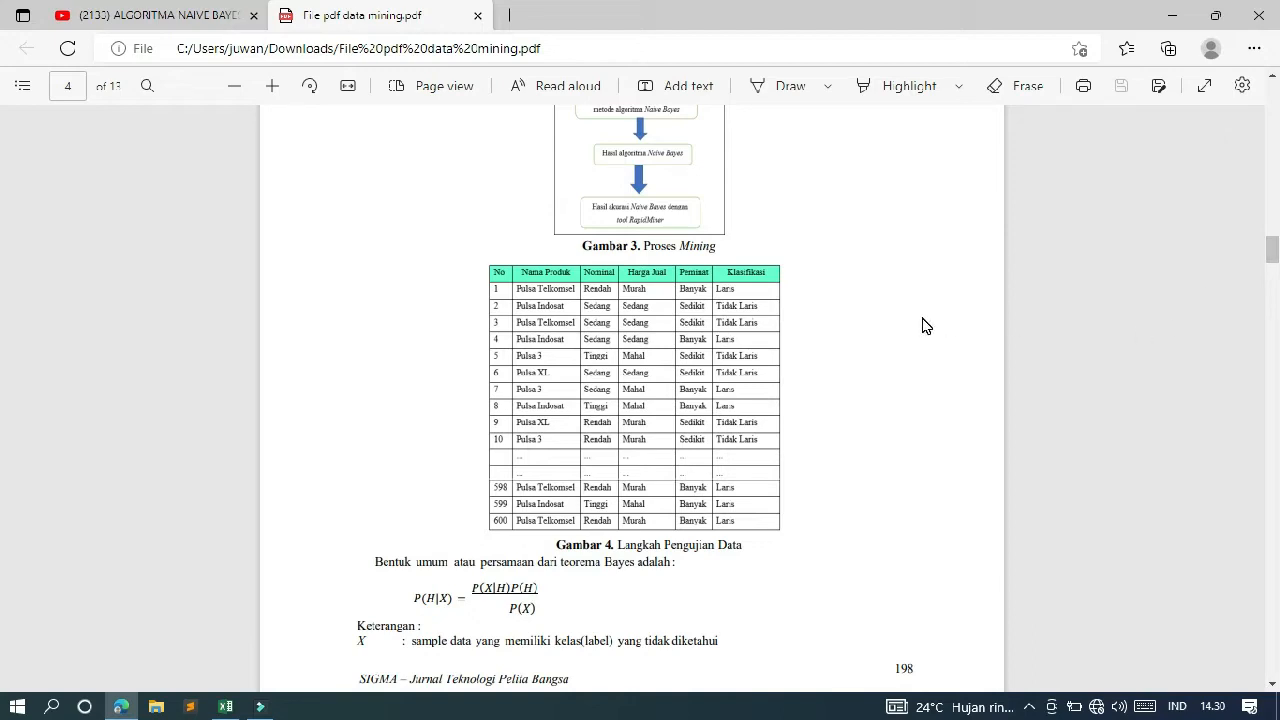
scroll(923, 325, "up", 1)
scroll(923, 325, "down", 1)
scroll(923, 325, "up", 15)
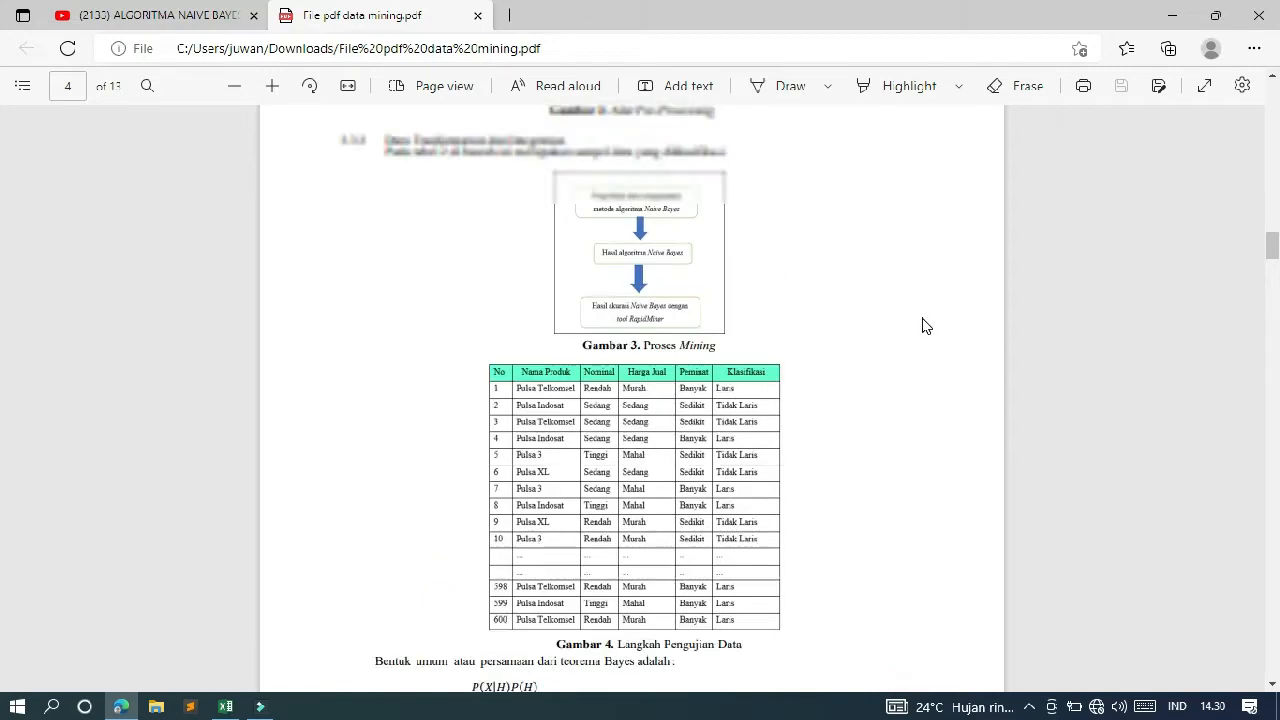
scroll(923, 325, "up", 15)
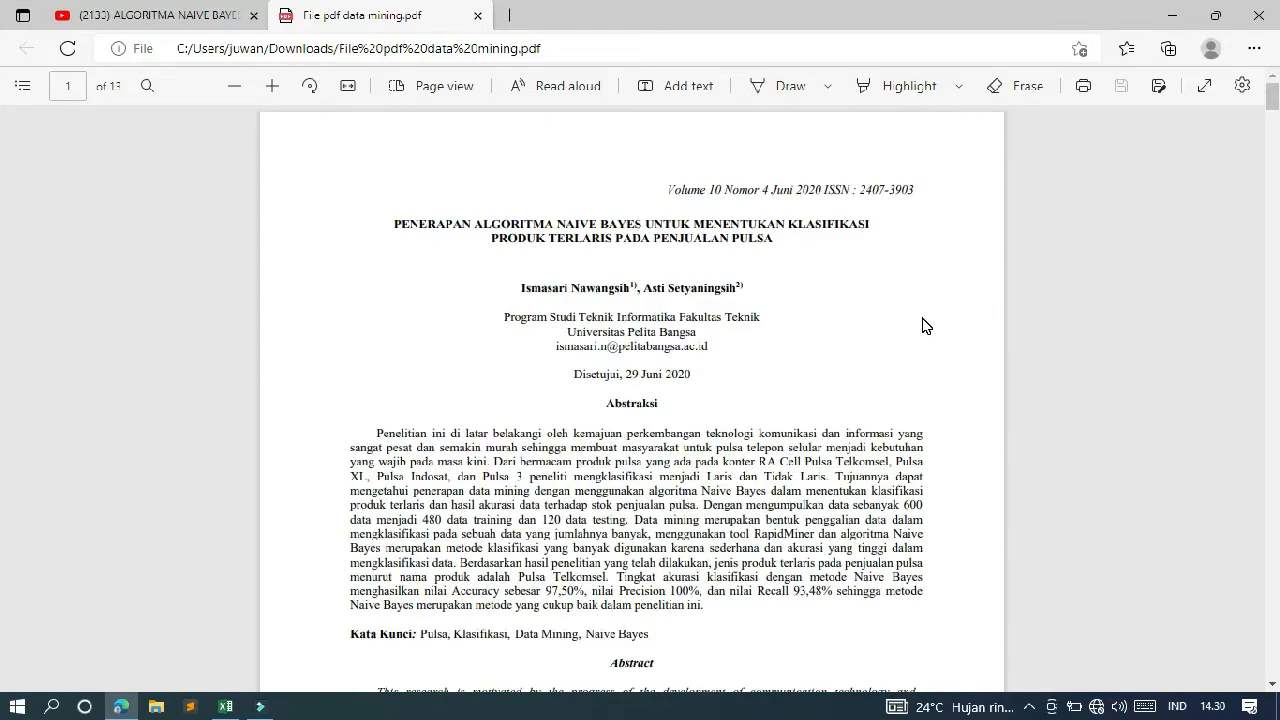
scroll(925, 325, "down", 20)
scroll(923, 325, "down", 10)
scroll(923, 325, "up", 7)
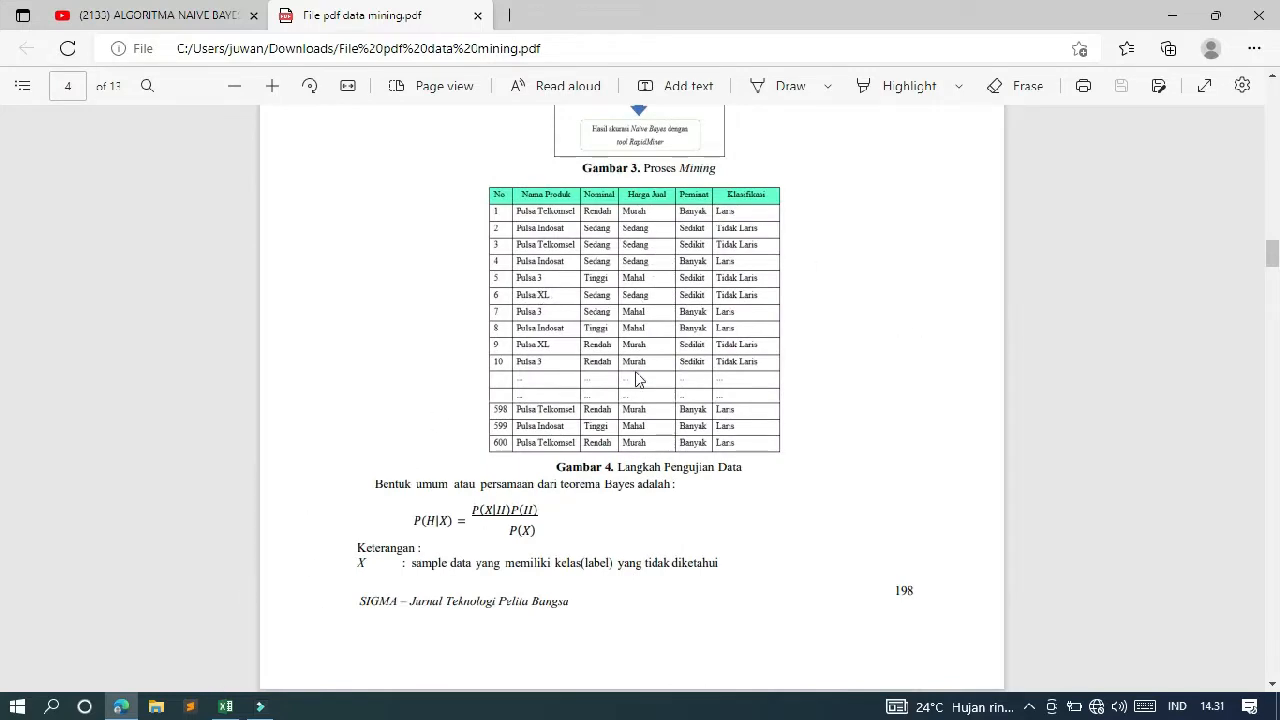
Step: Switch to the Excel workbook and look over the empty probability tables from the class table down to Peminat, ending on cell I3
mouse_move(225, 706)
left_click(203, 645)
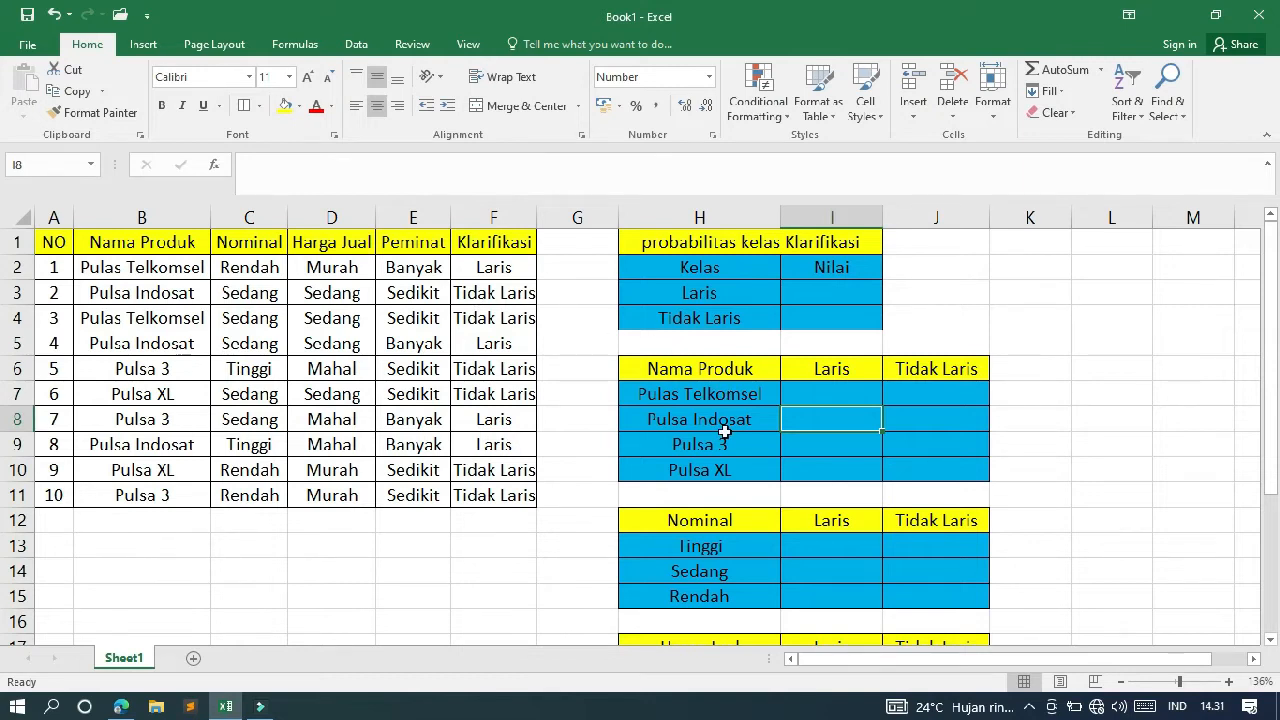
key("Down")
key("Down")
key("Down")
key("Down")
key("Down")
key("Down")
key("Down")
key("Down")
key("Down")
key("Down")
key("Down")
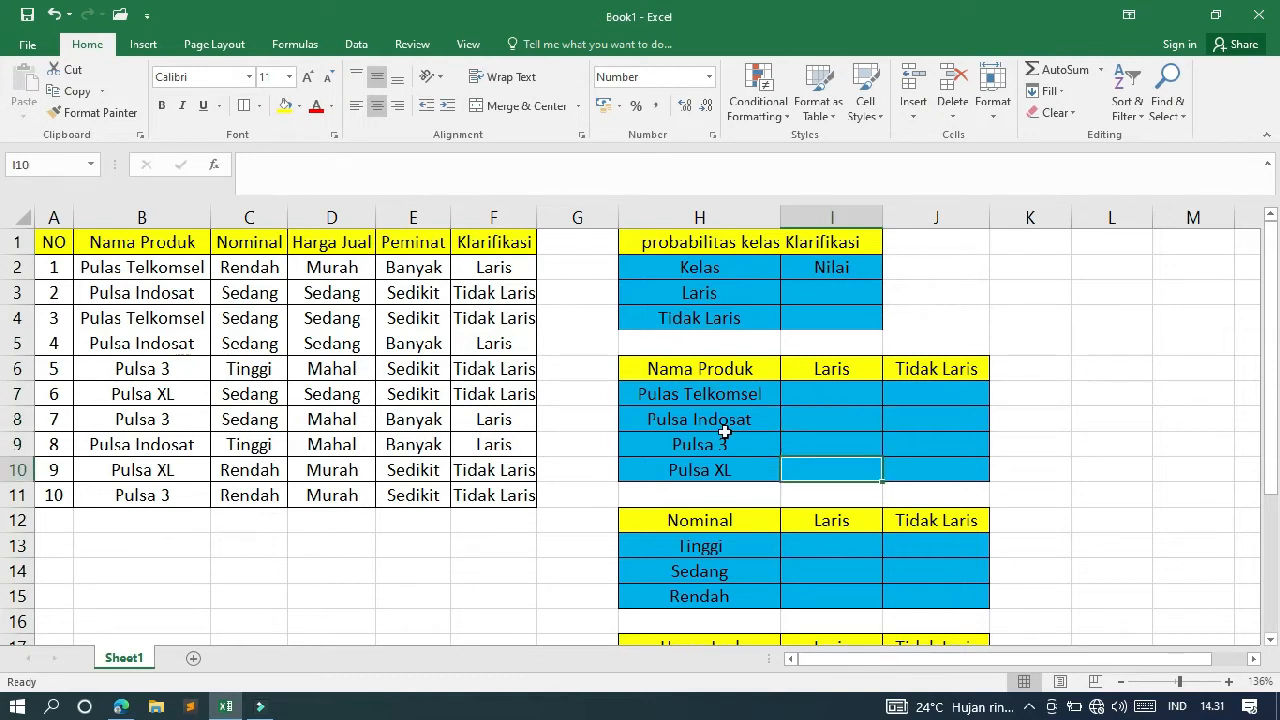
key("Down")
key("Down")
key("Down")
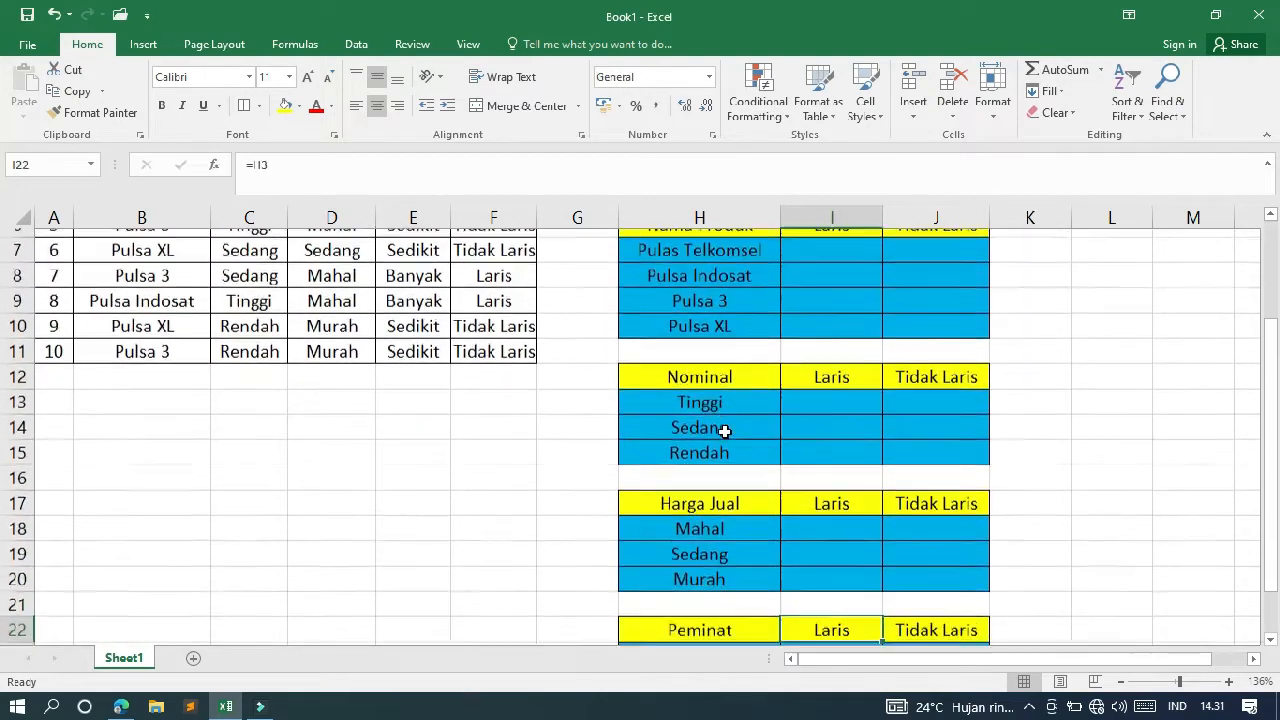
key("Up")
key("Up")
key("Up")
key("Up")
key("Up")
key("Up")
key("Up")
key("Up")
key("Up")
key("Up")
key("Up")
key("Up")
key("Up")
key("Up")
key("Up")
key("Up")
key("Up")
key("Up")
key("Up")
key("Up")
key("Up")
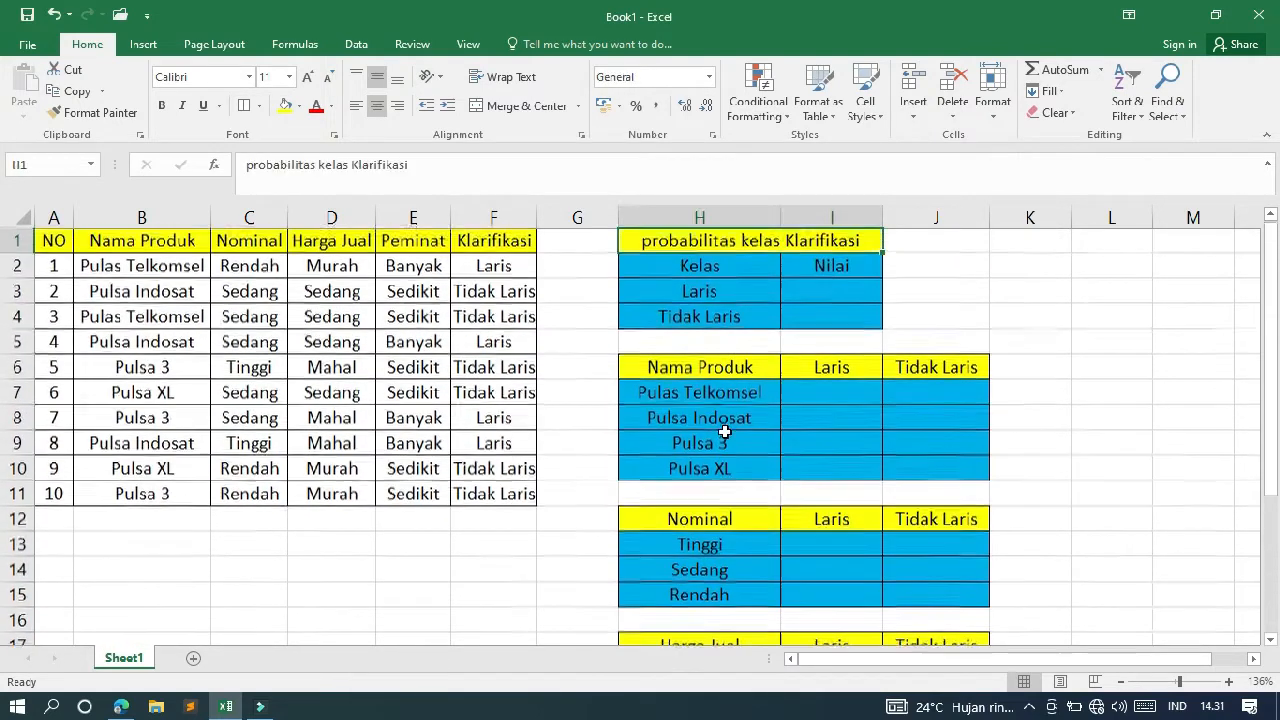
key("Down")
key("Down")
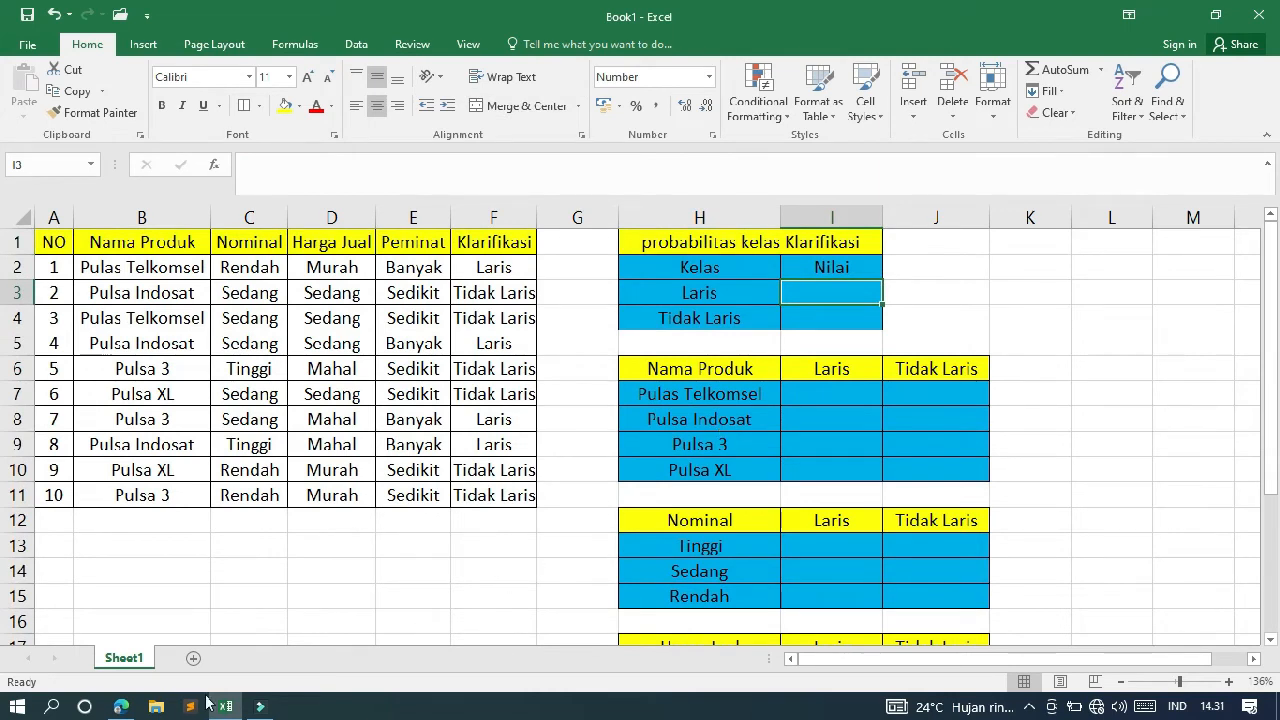
Step: Consult the data table and Bayes theorem formula in the PDF in the browser, and return to the Excel workbook
left_click(134, 707)
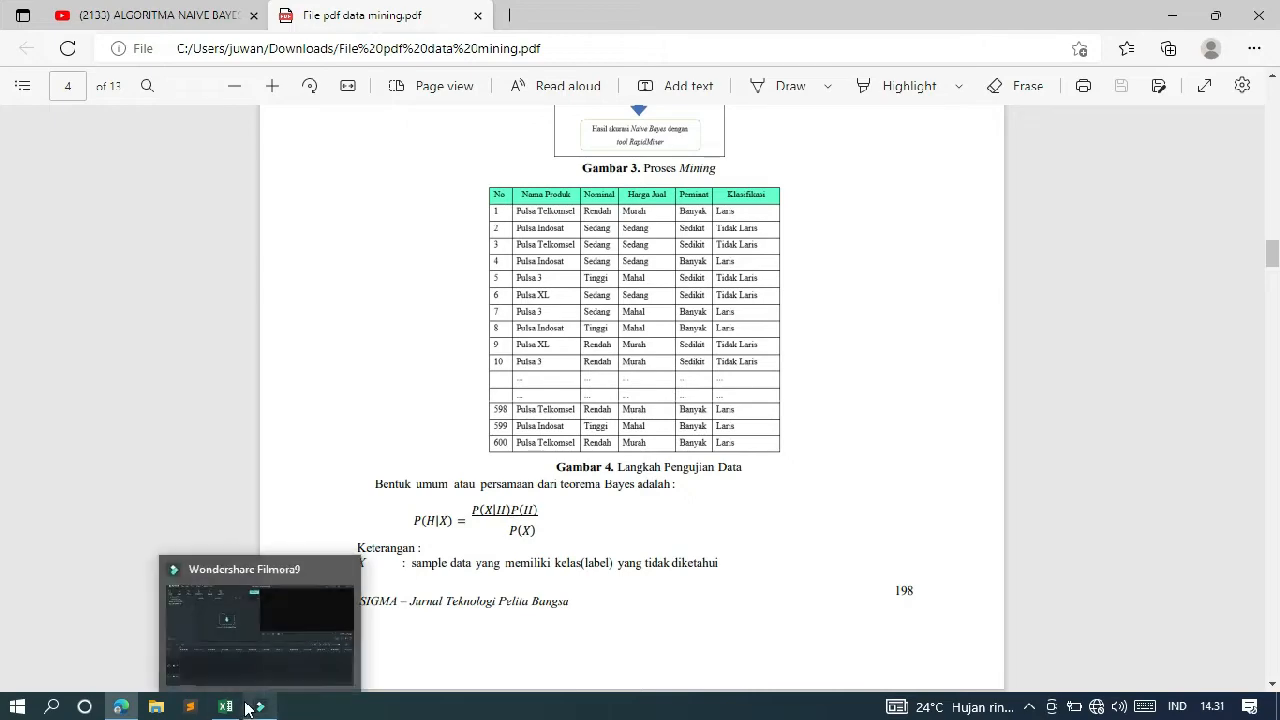
left_click(300, 664)
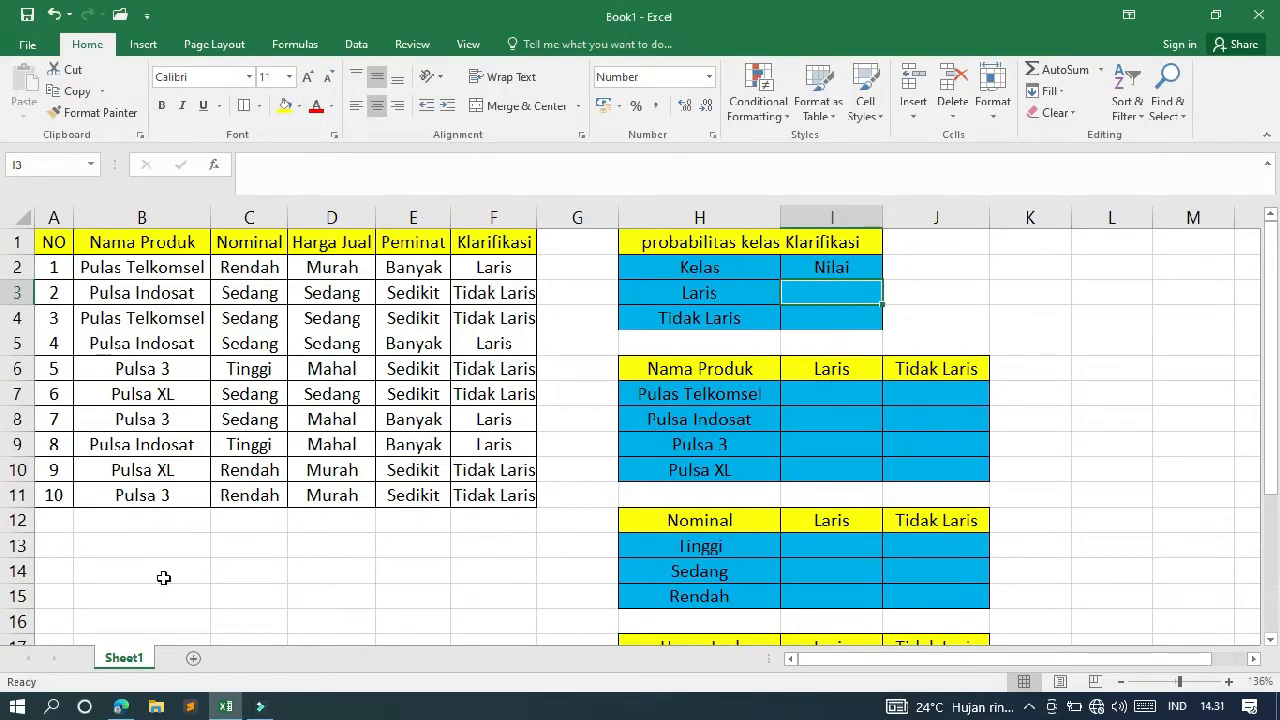
left_click(119, 707)
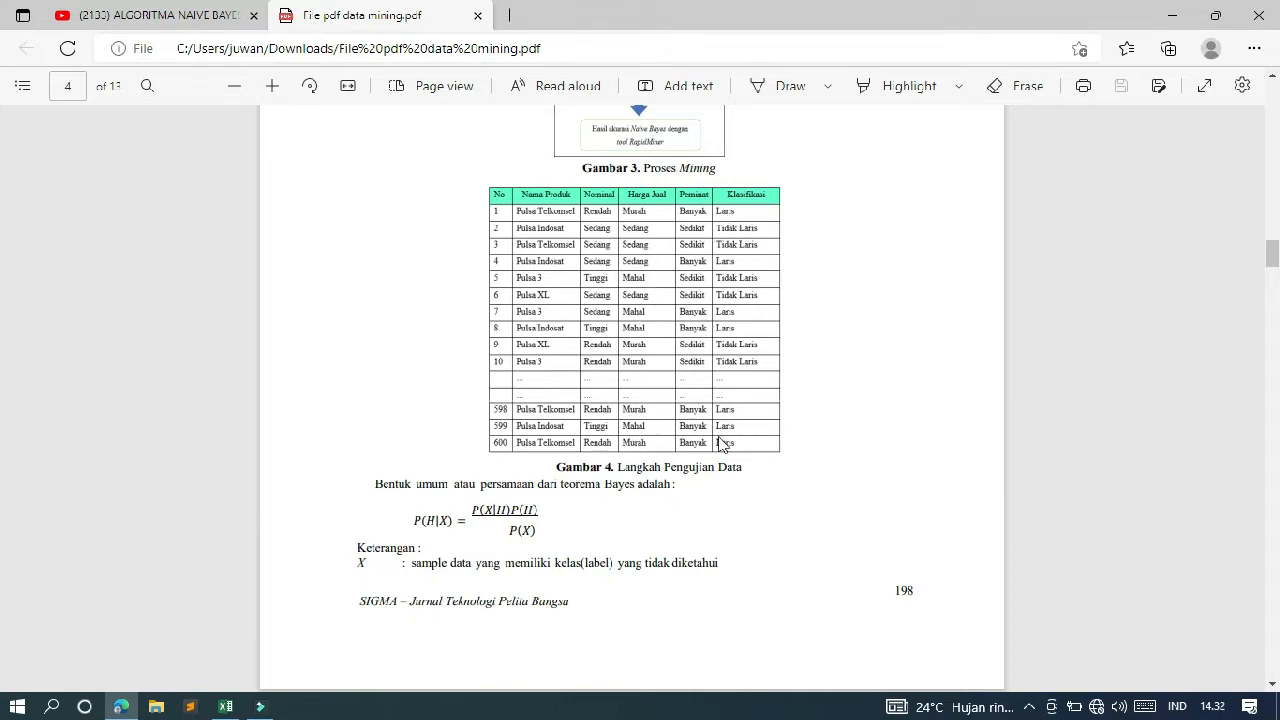
left_click(226, 706)
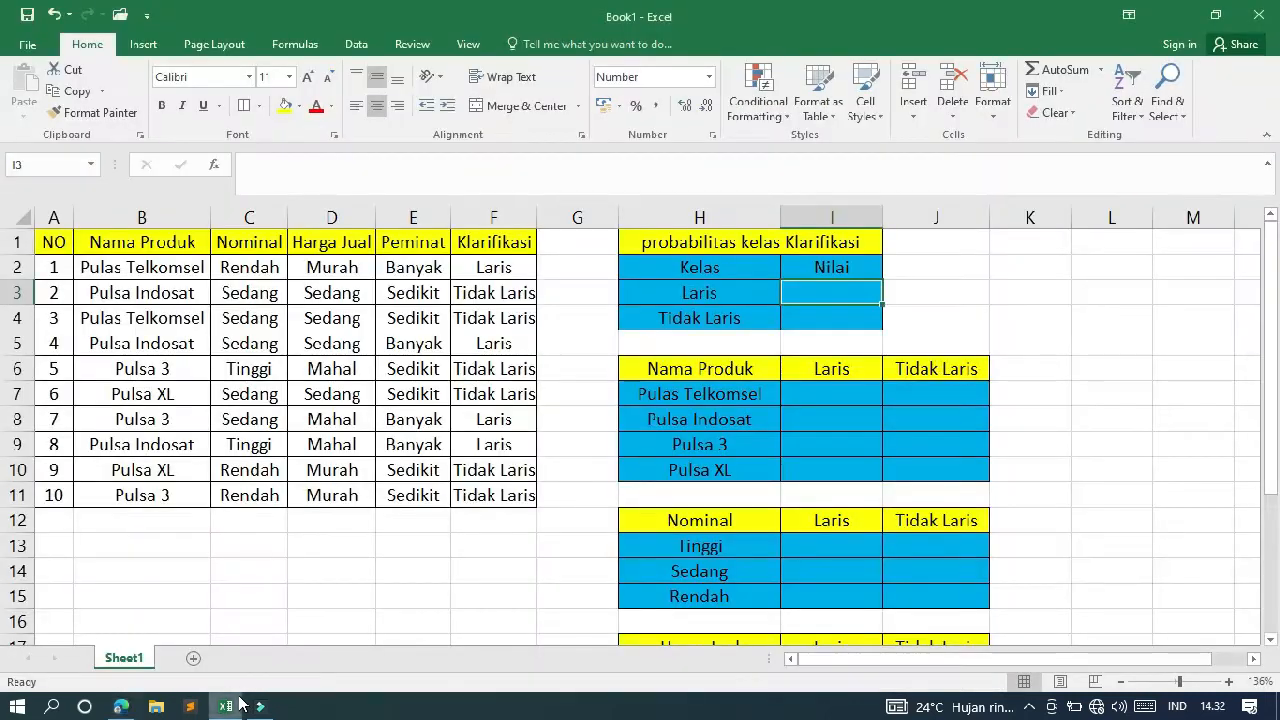
Step: Begin the Laris class probability formula in I3 with =COUNTIF($F$2:$F$11;H3)/ using the Klarifikasi column as the range
left_click(703, 172)
type("=")
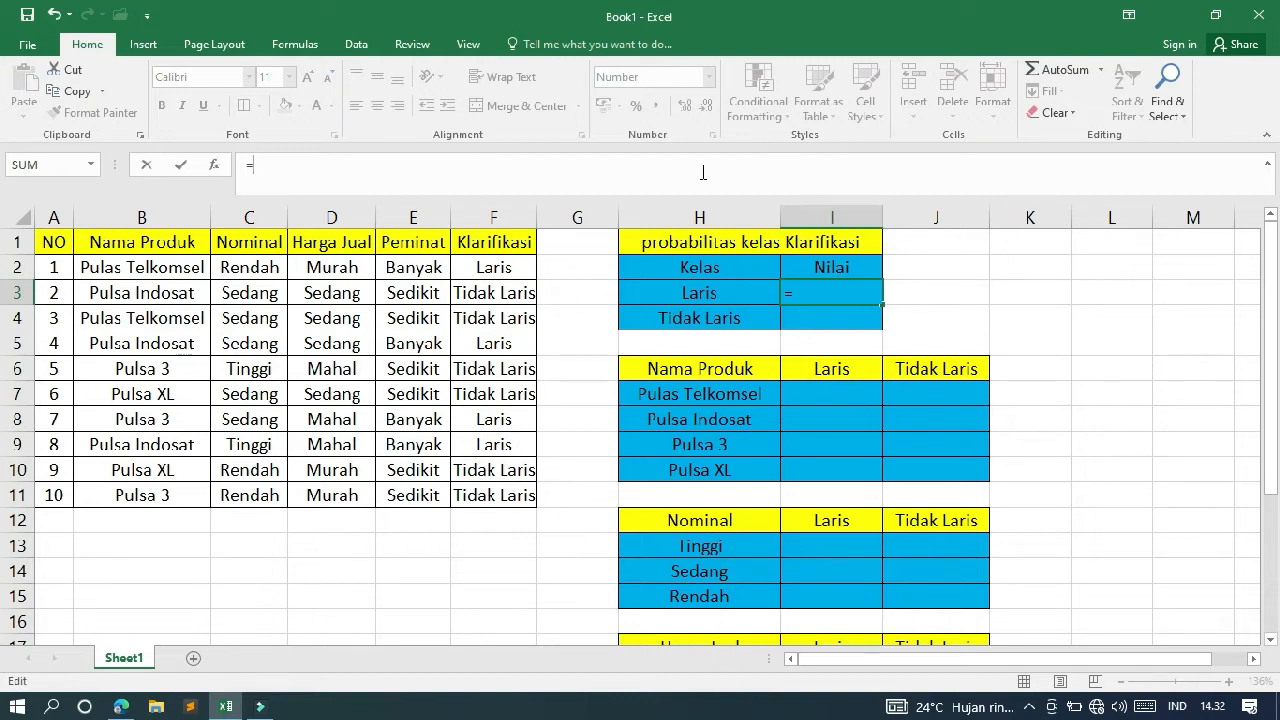
type("coun")
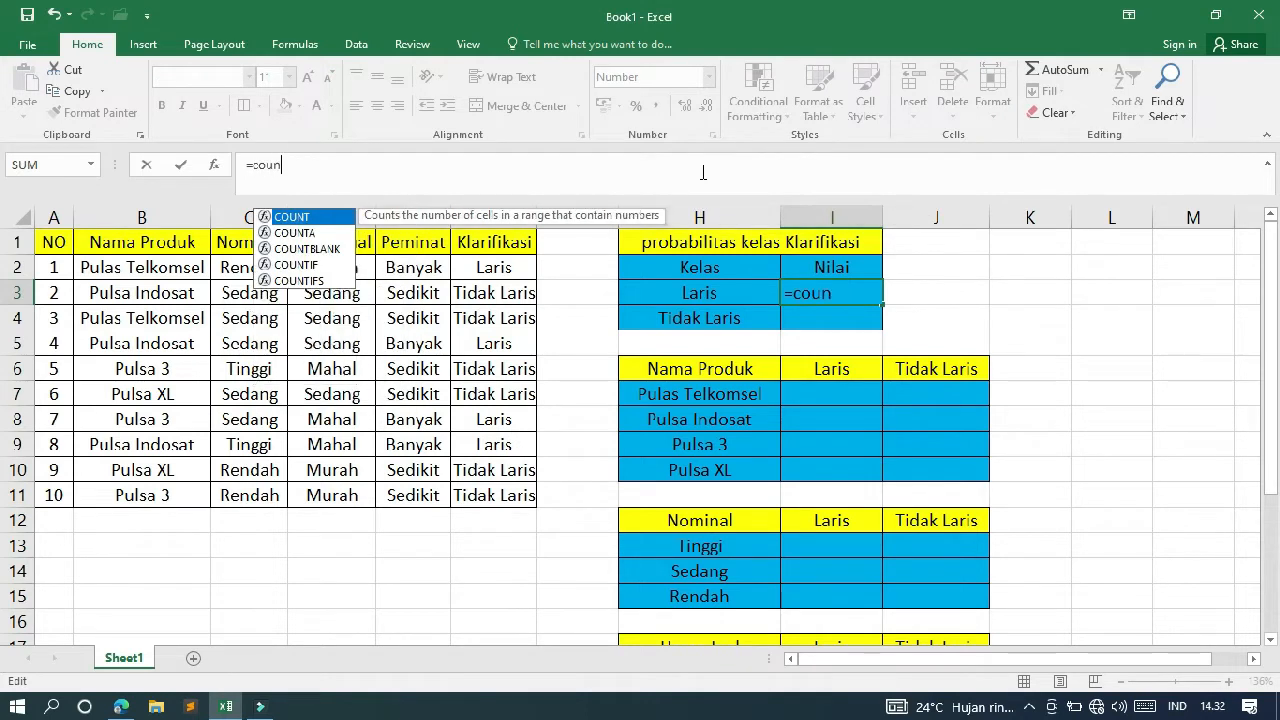
key("Down")
key("Down")
key("Down")
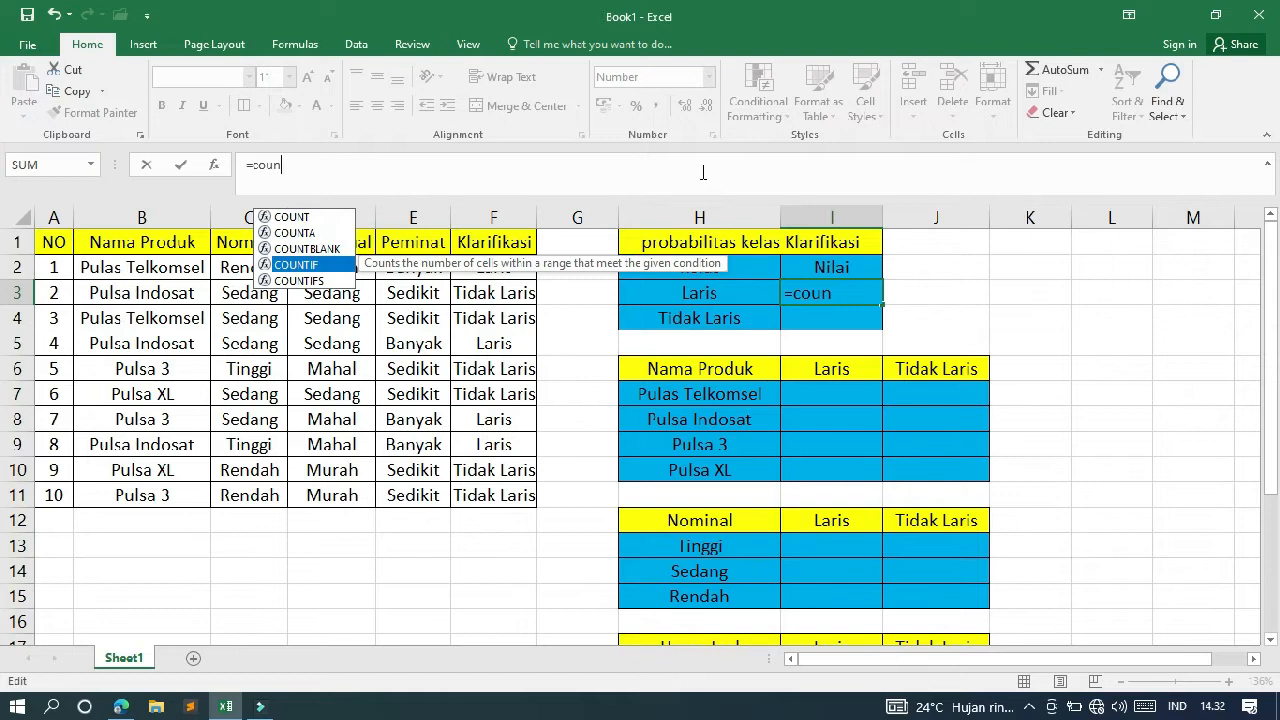
key("Tab")
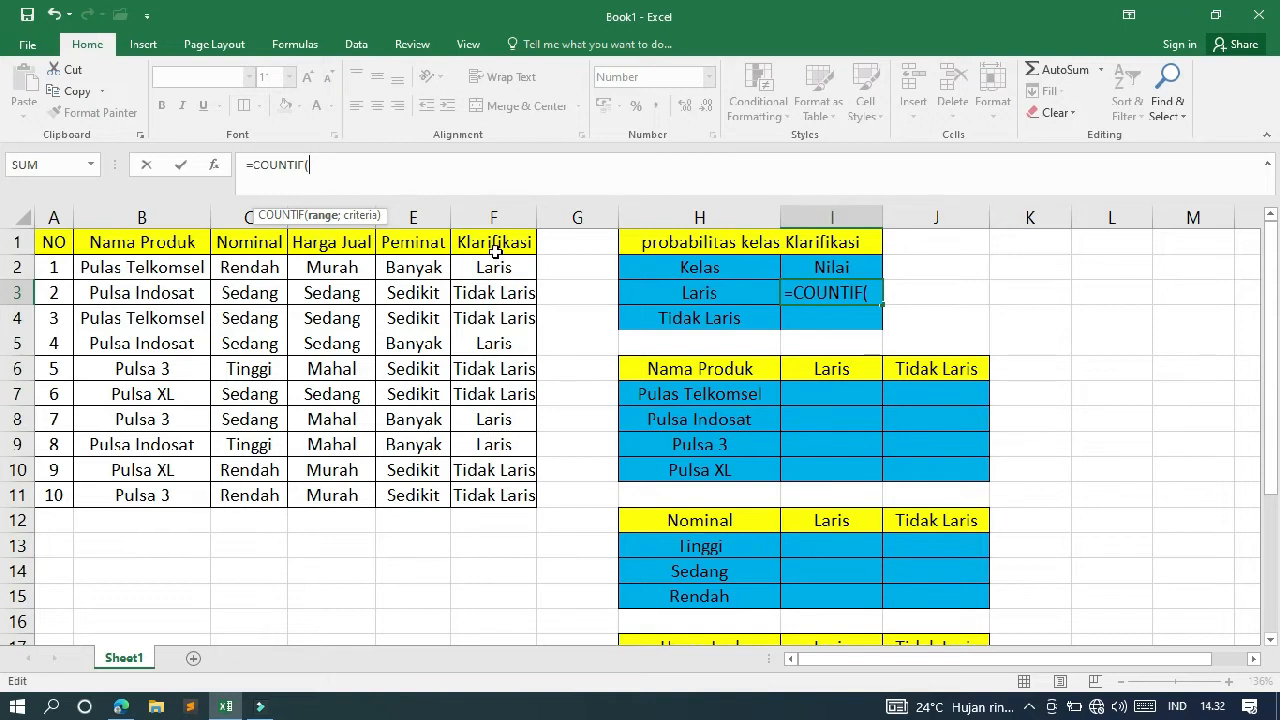
left_click_drag(494, 263, 481, 490)
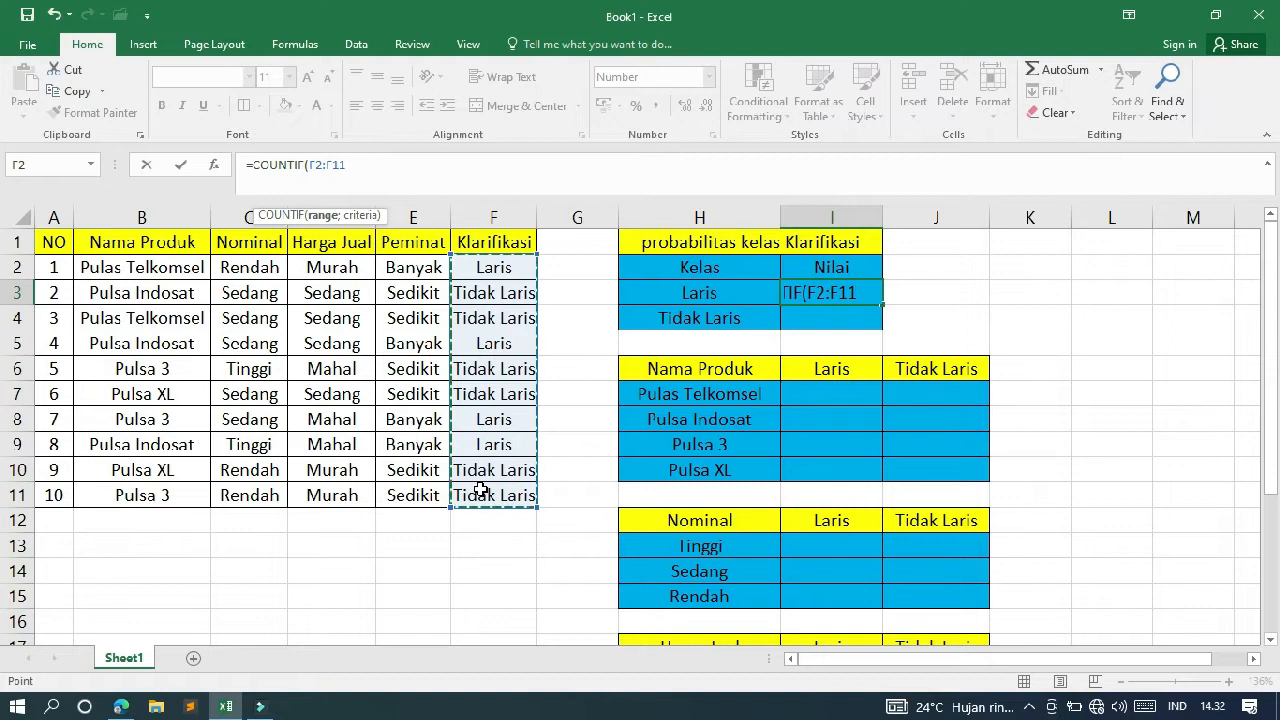
key("F4")
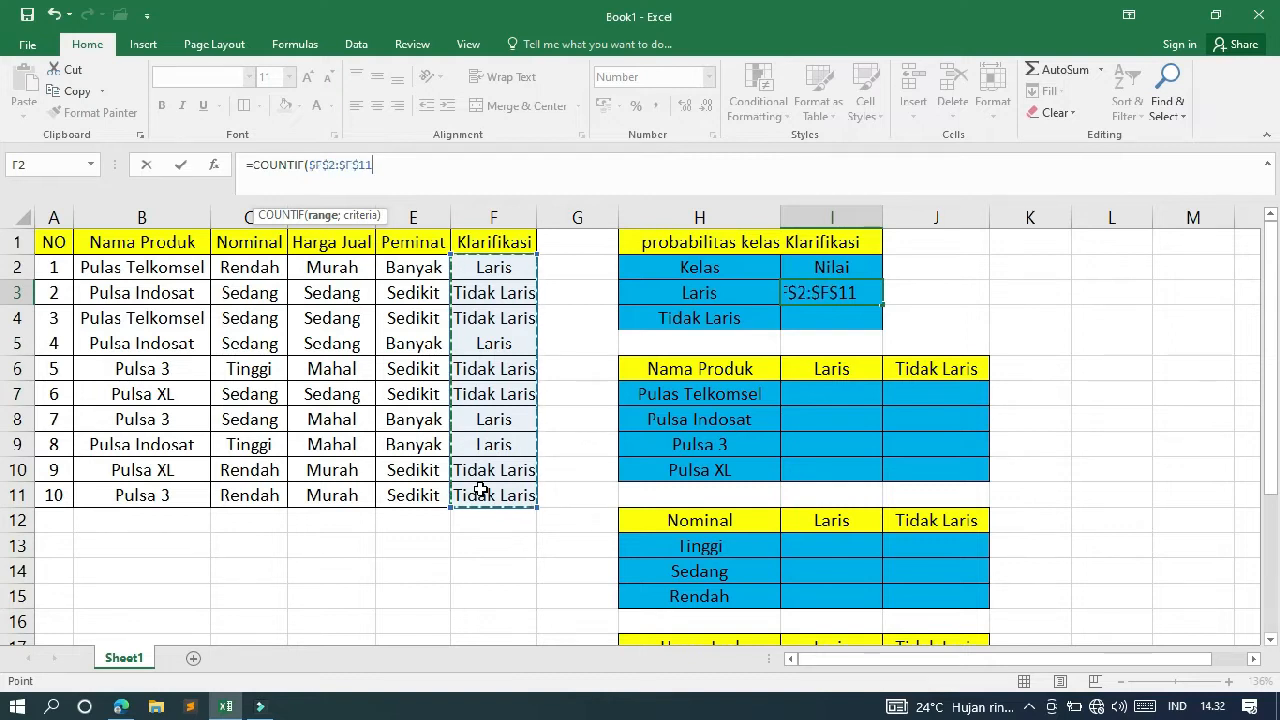
type(";")
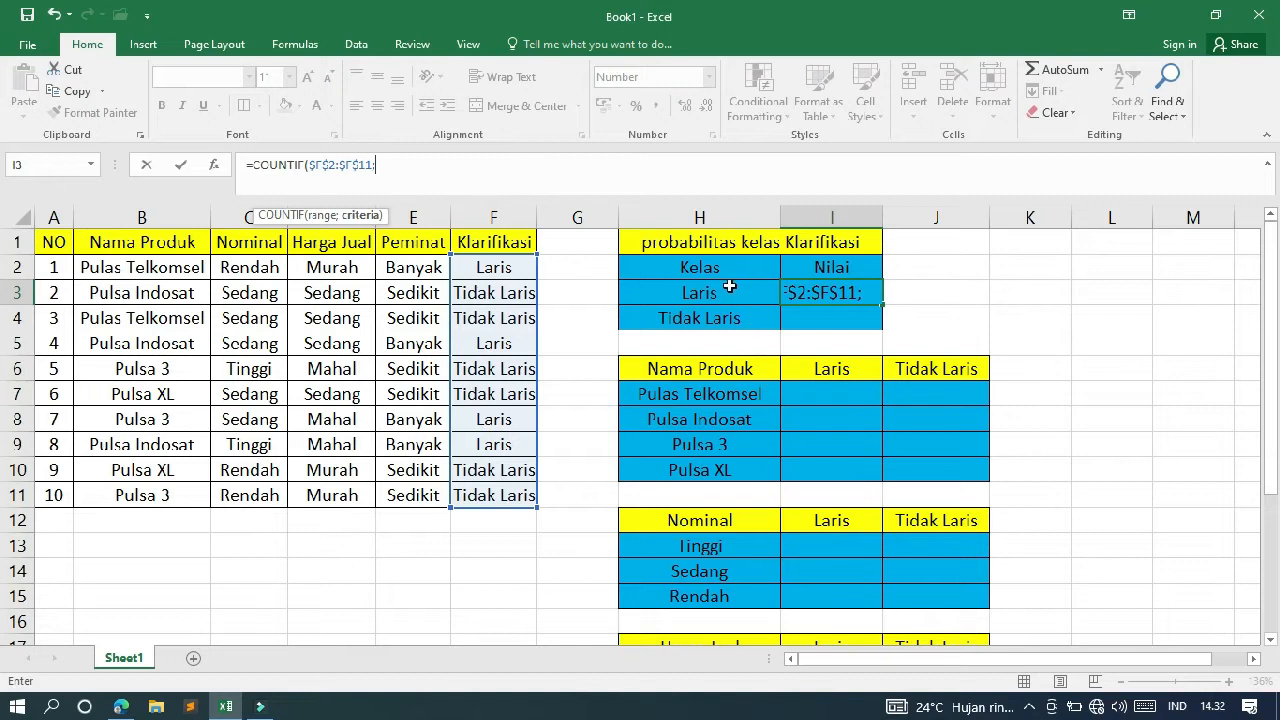
left_click(687, 293)
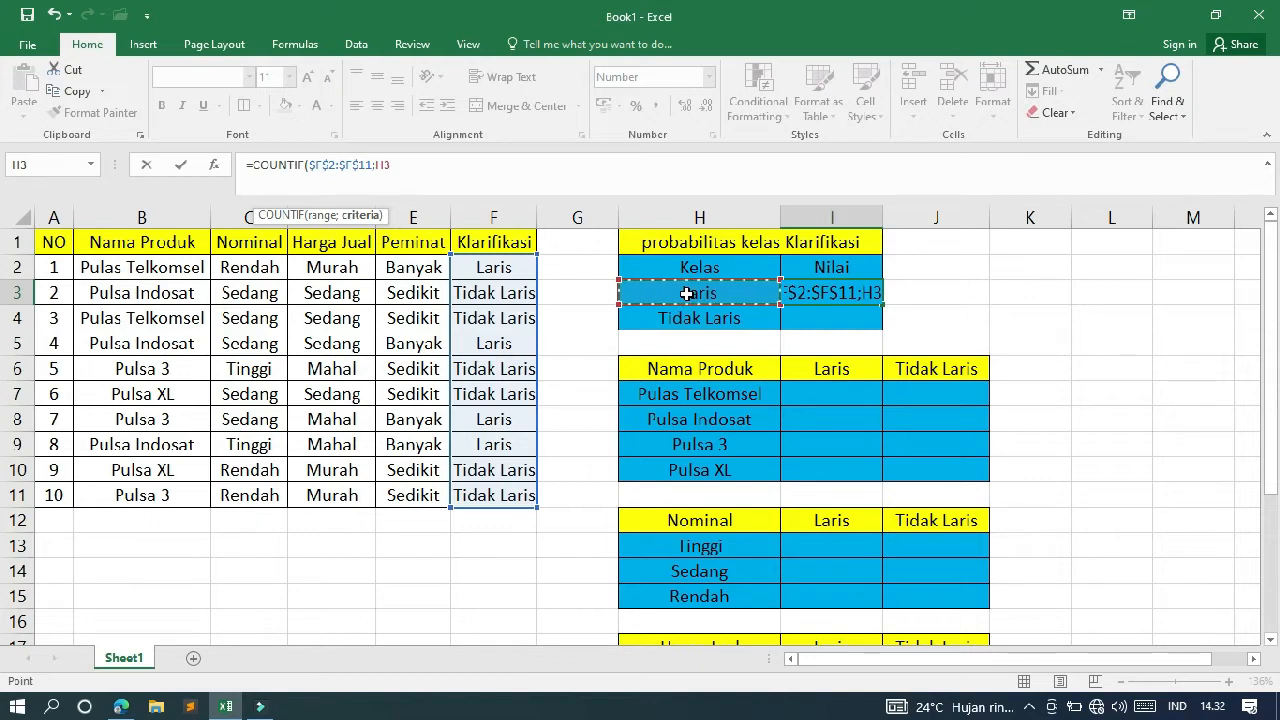
type(")/")
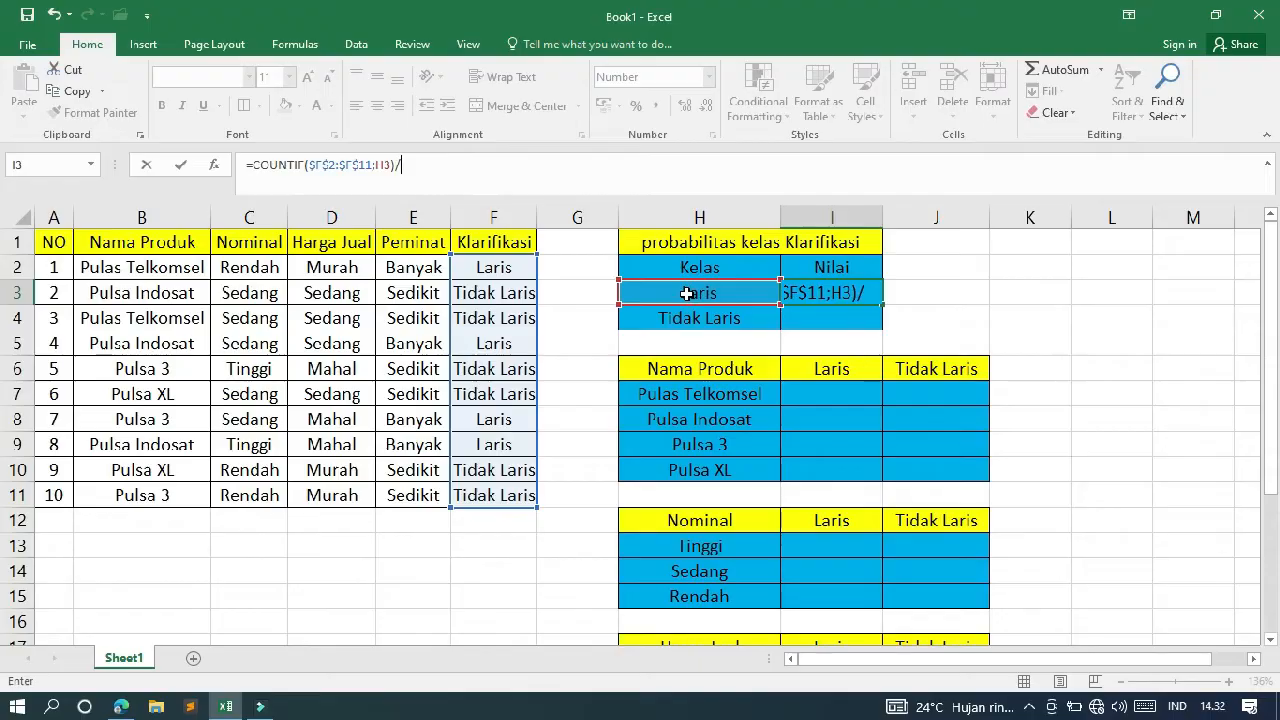
Step: Complete the I3 formula with COUNTA($F$2:$F$11) as the divisor and enter it, accepting the closing bracket correction
key("alt+Tab")
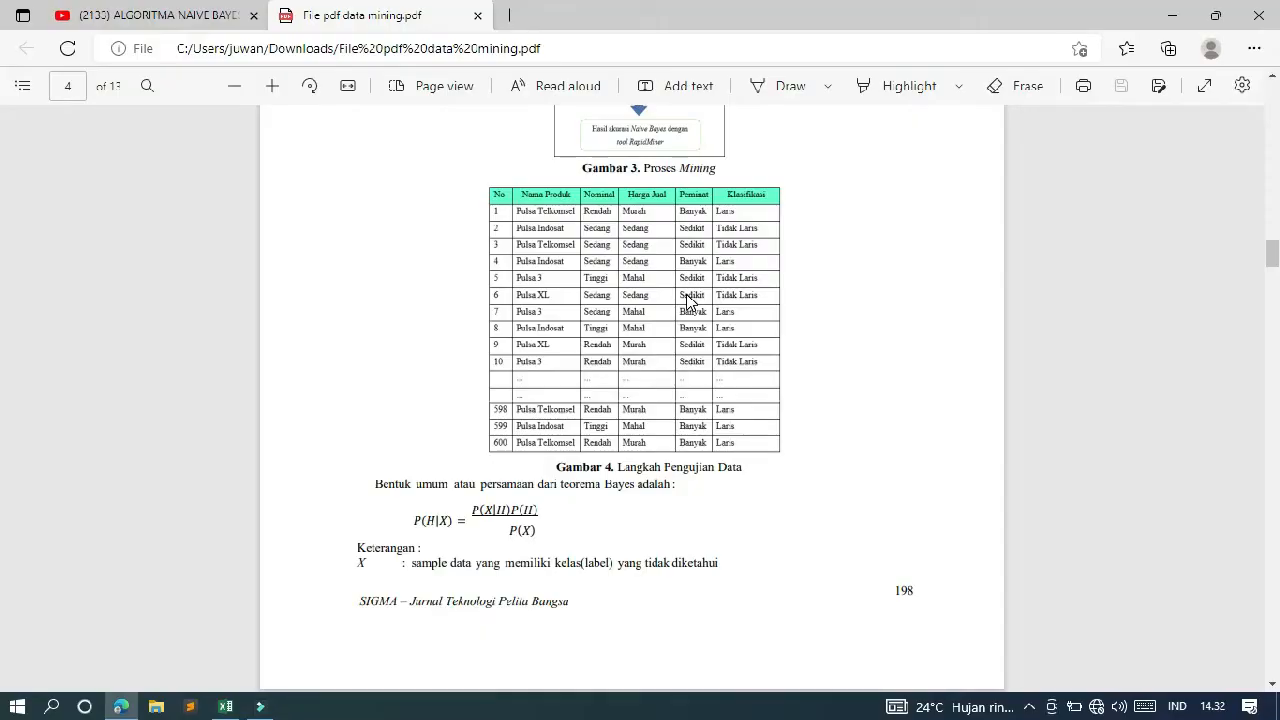
key("alt+Tab")
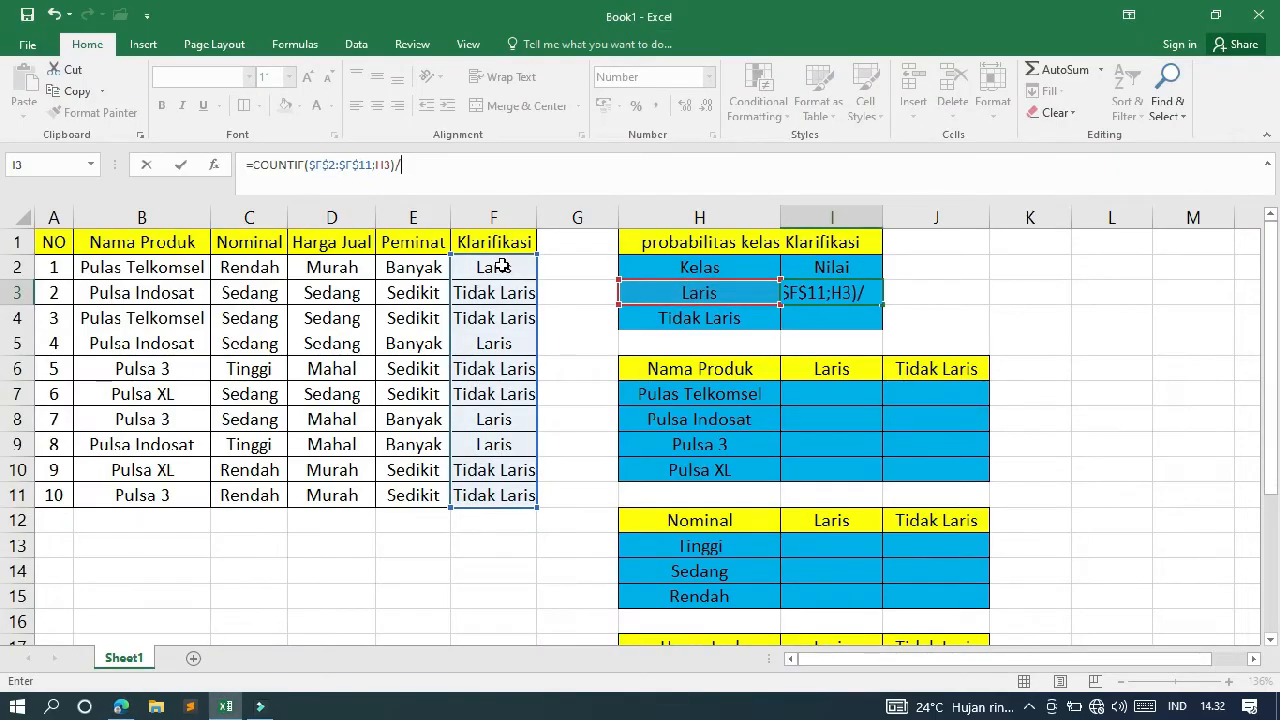
type("coun")
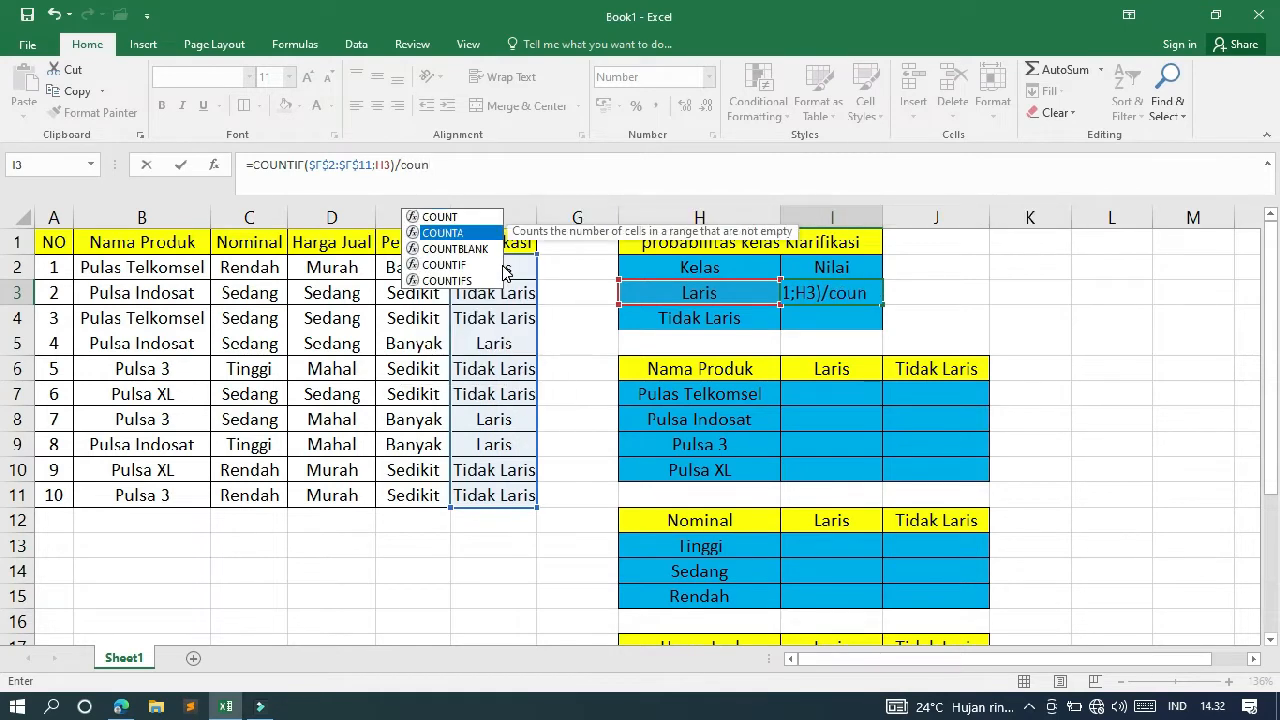
key("Tab")
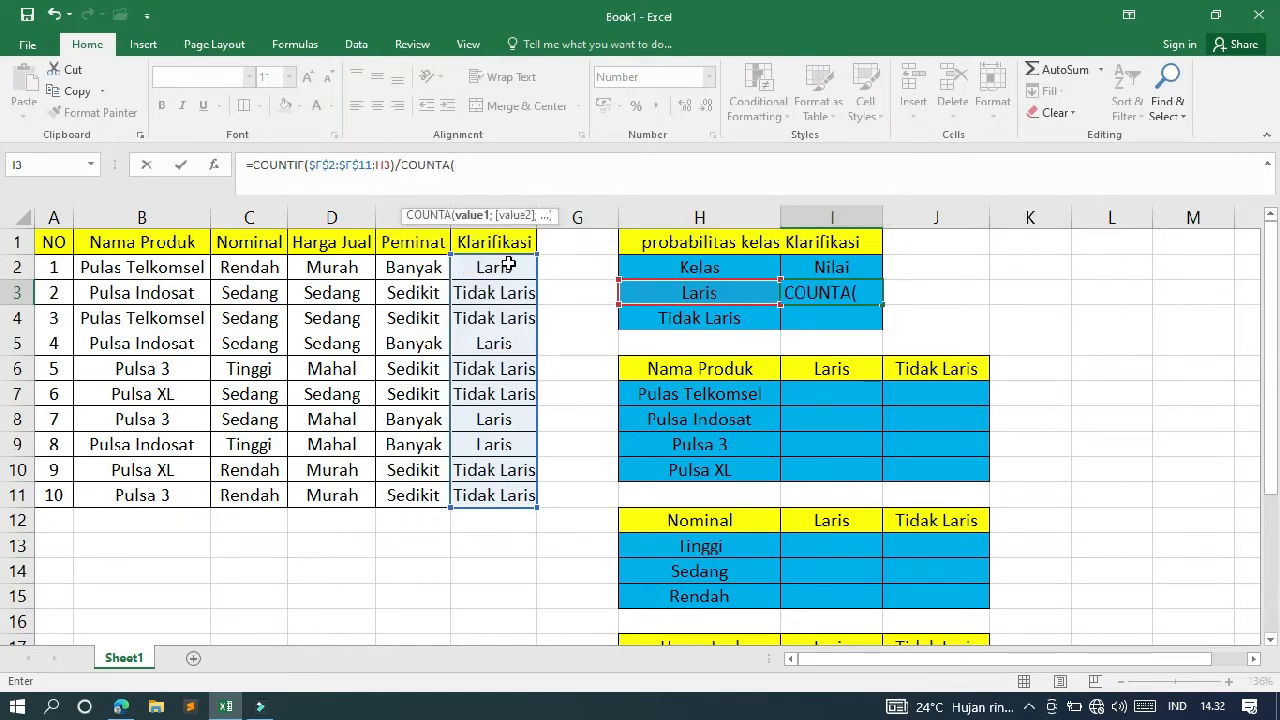
left_click_drag(504, 266, 498, 495)
key("F4")
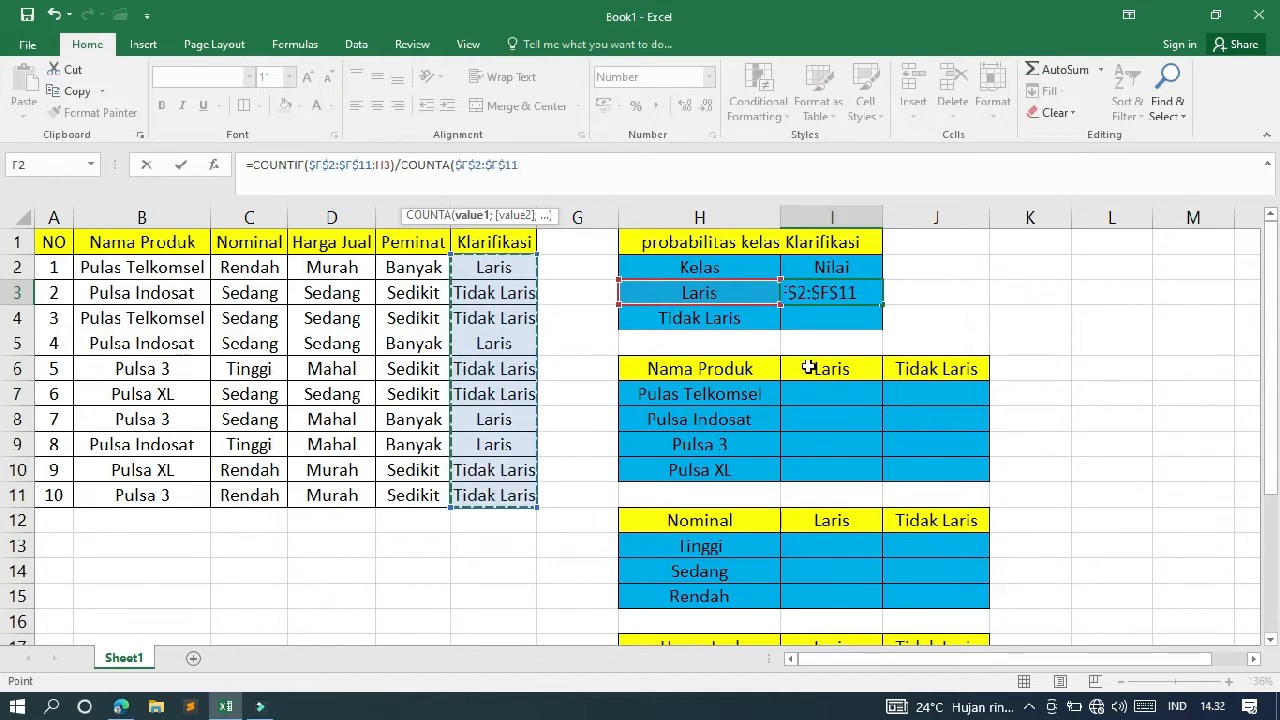
key("Return")
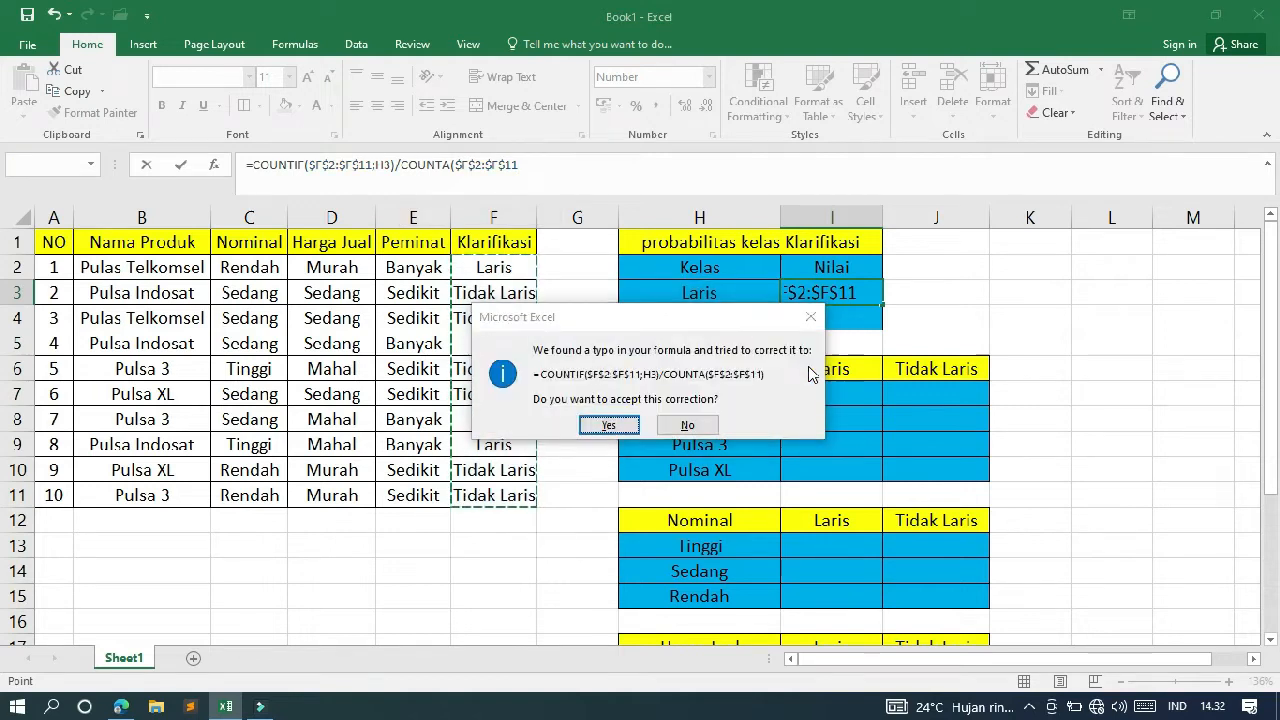
key("Return")
key("Up")
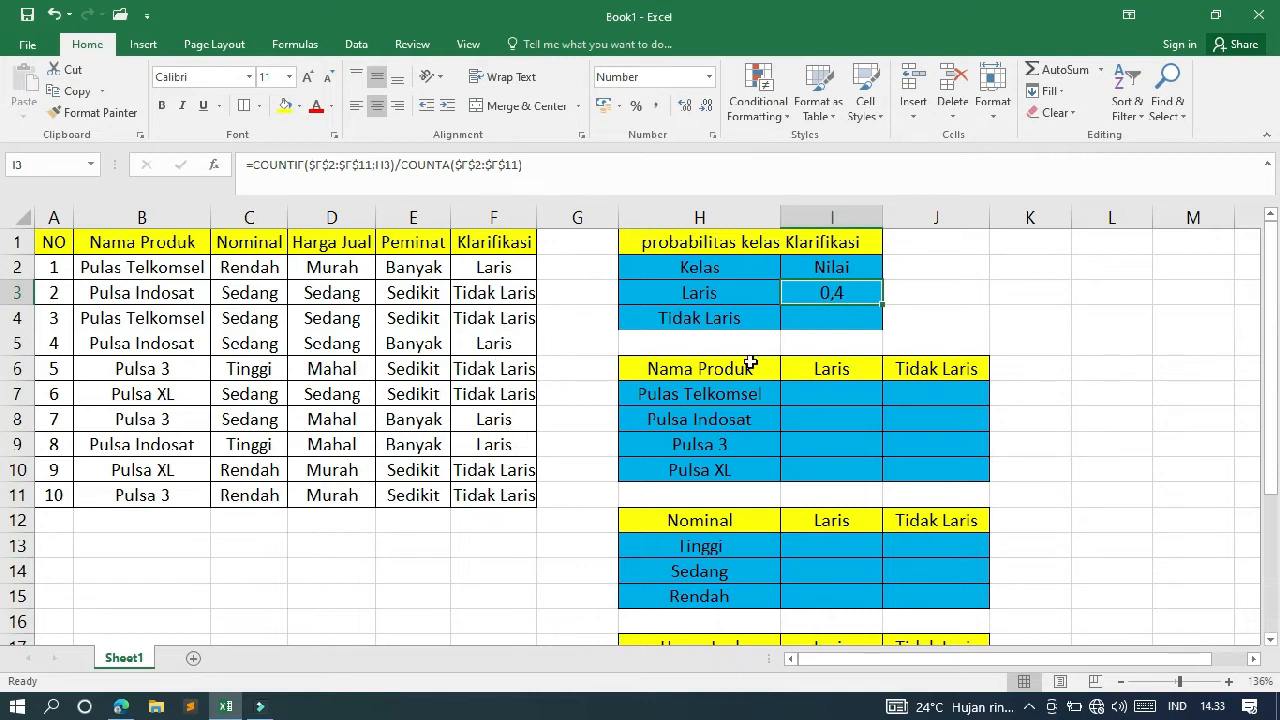
left_click(820, 321)
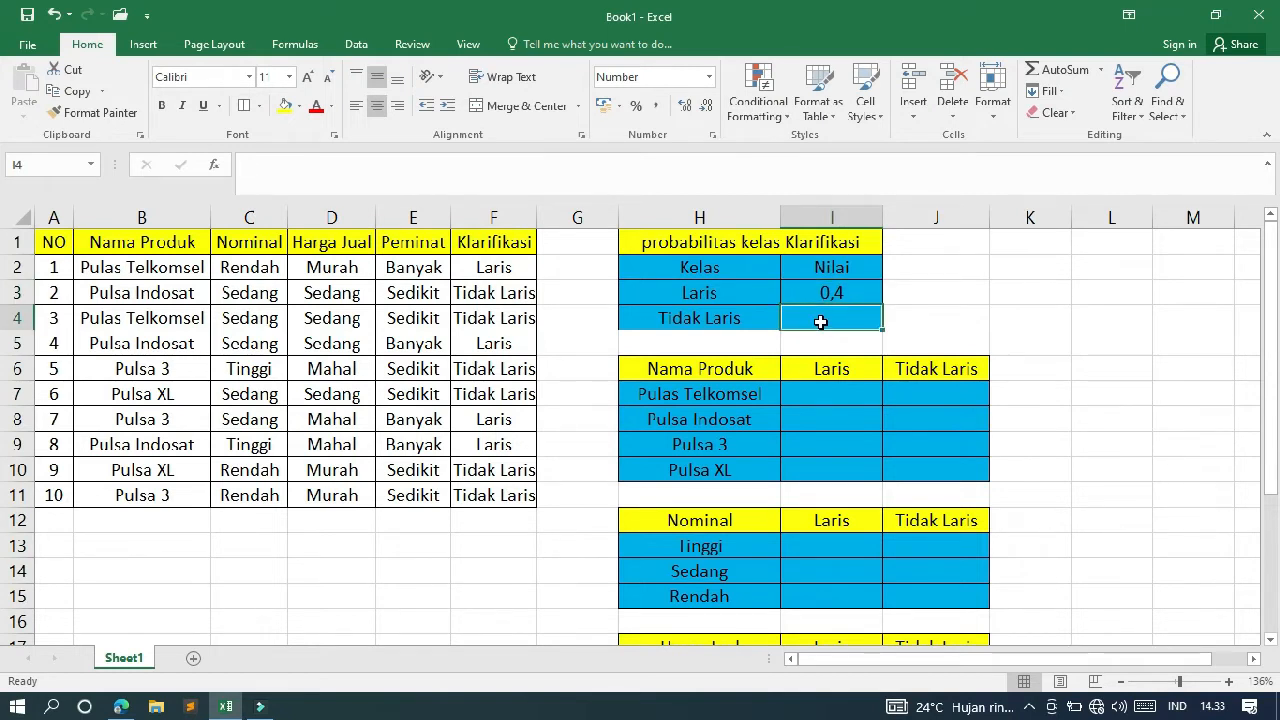
type("=coun")
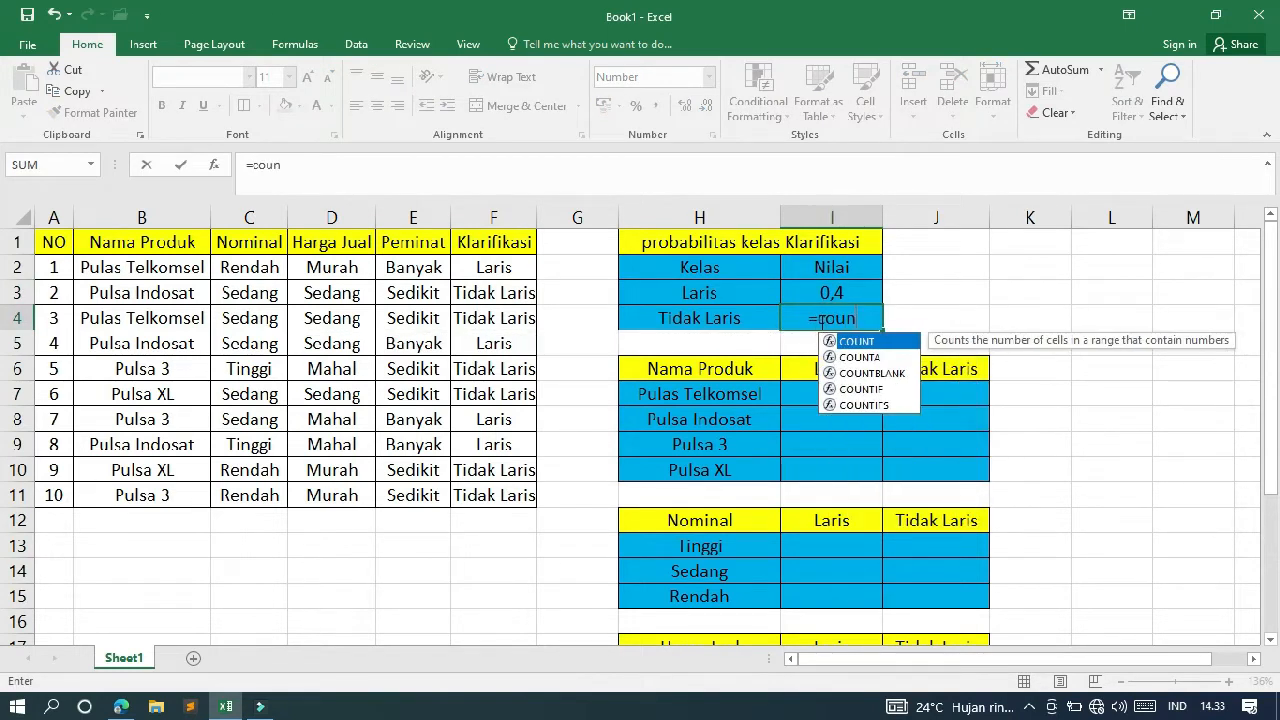
left_click(615, 157)
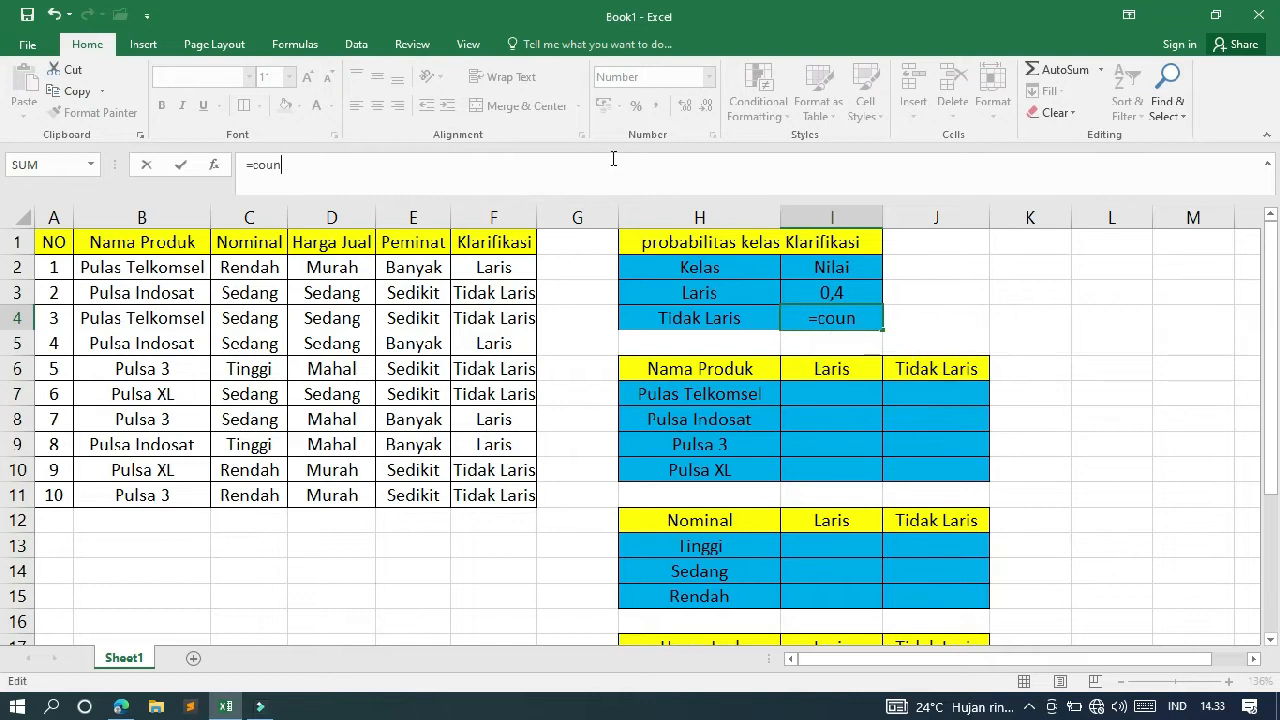
key("BackSpace")
key("BackSpace")
key("BackSpace")
type("oun")
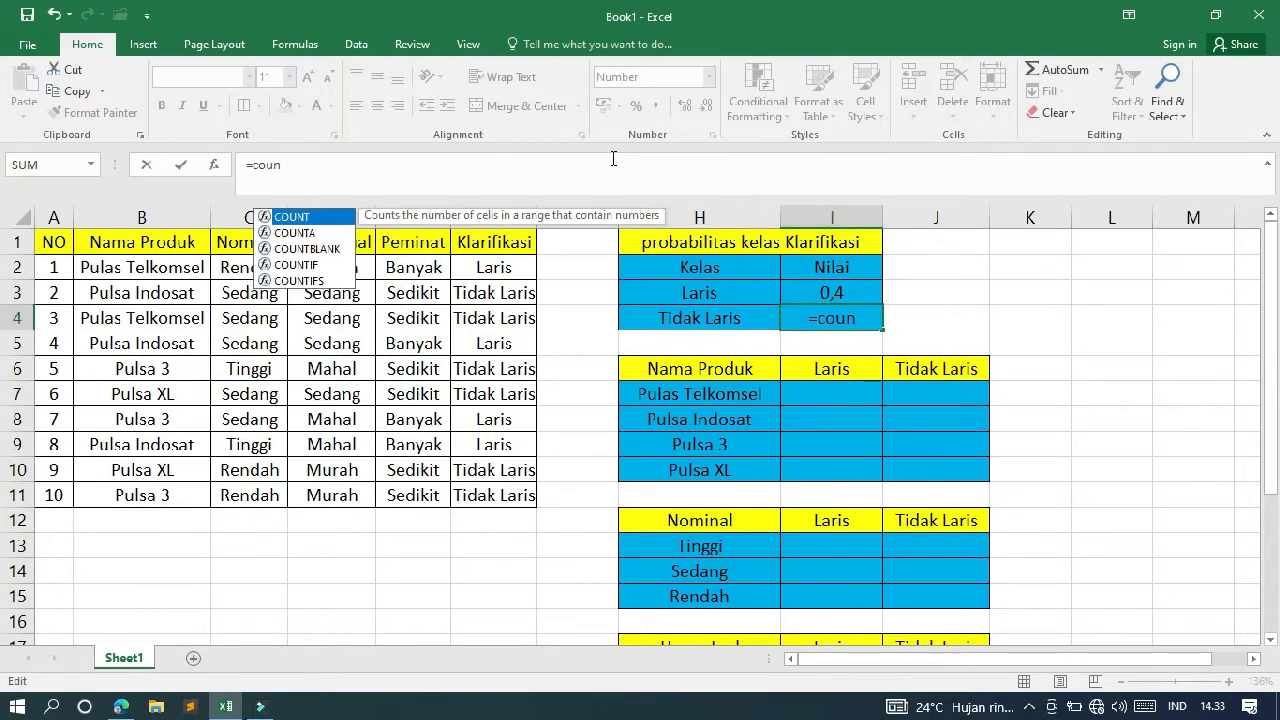
key("Down")
key("Down")
key("Down")
key("Tab")
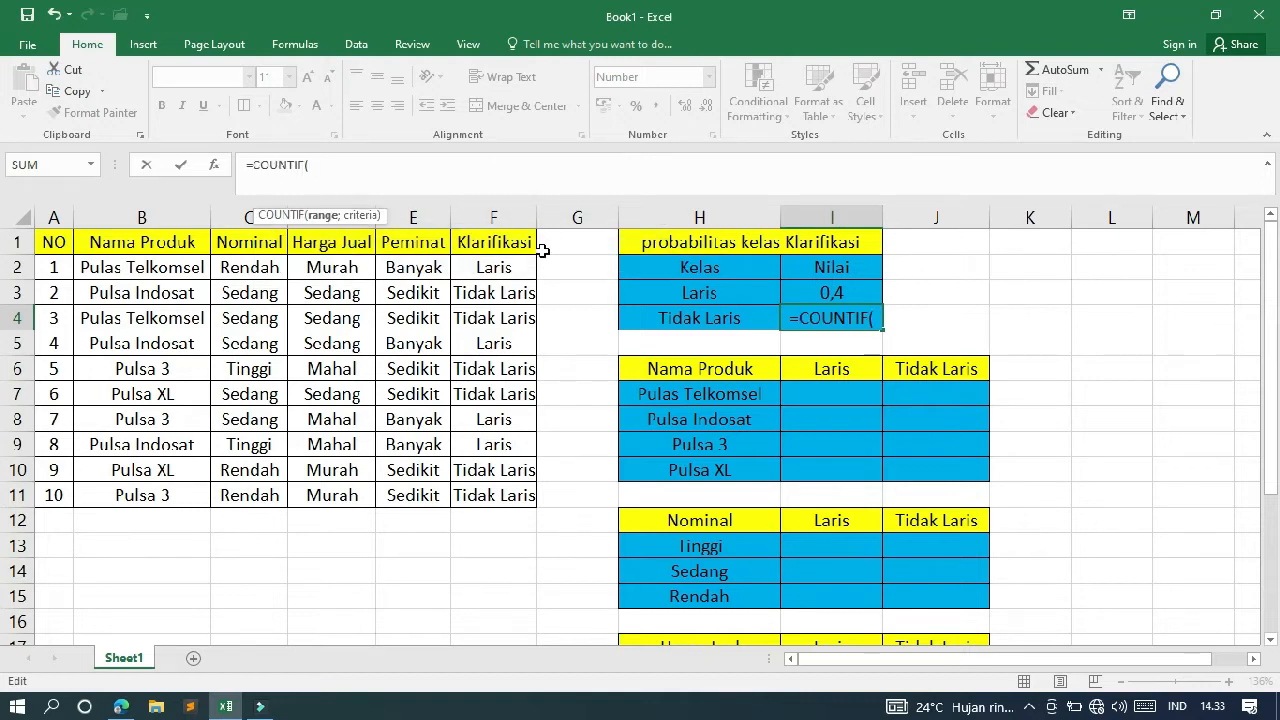
left_click_drag(508, 266, 487, 495)
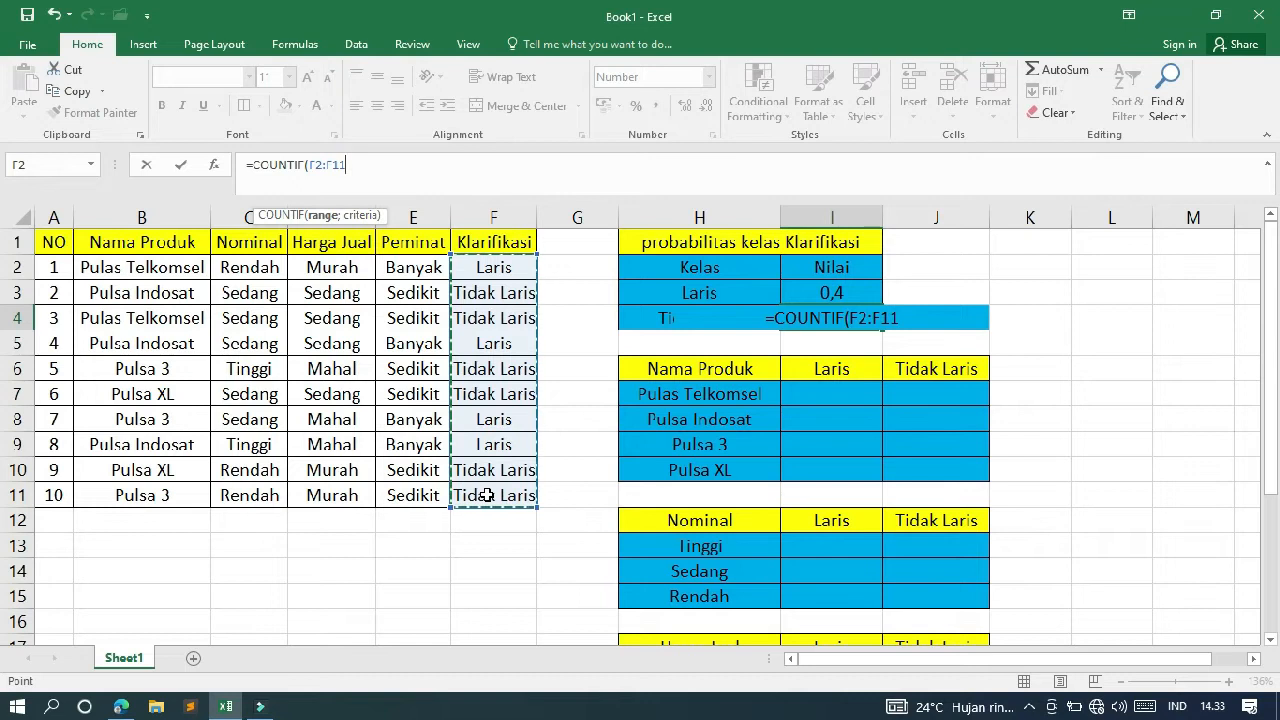
key("shift+Left")
key("shift+Left")
key("shift+Left")
key("shift+Left")
key("shift+Left")
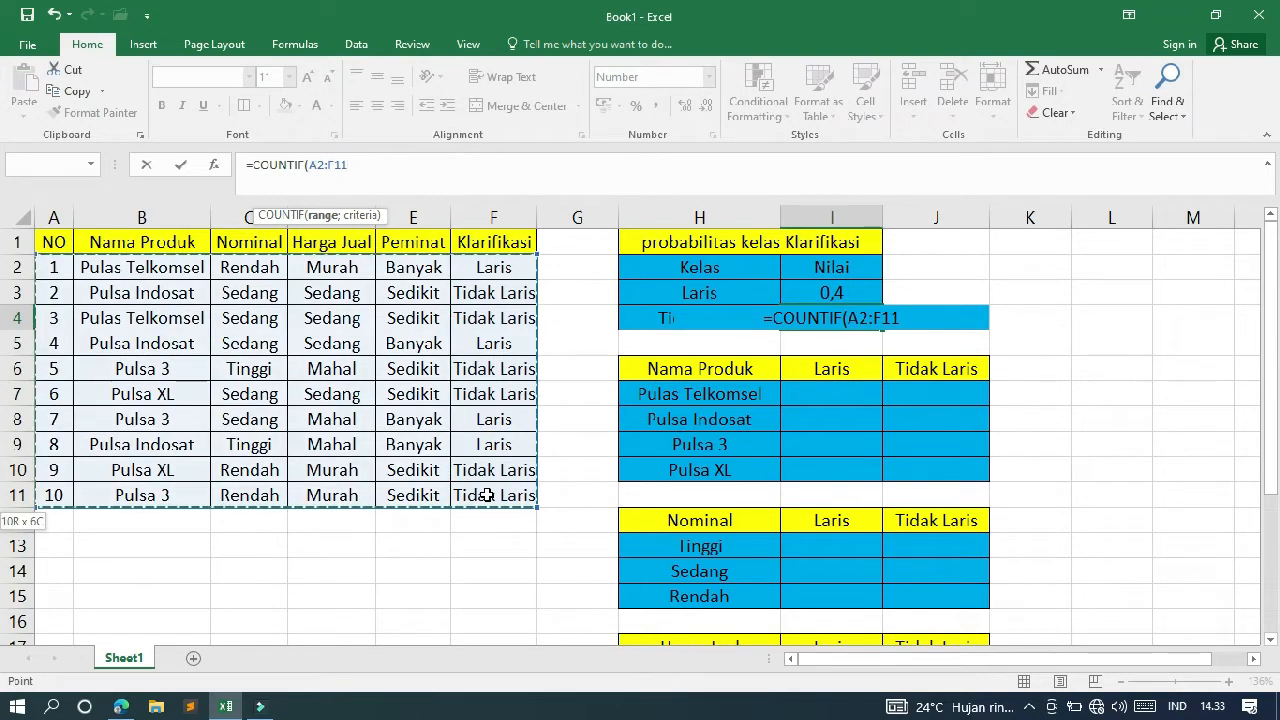
key("BackSpace")
key("BackSpace")
key("BackSpace")
key("BackSpace")
key("BackSpace")
key("BackSpace")
key("BackSpace")
key("BackSpace")
key("BackSpace")
key("BackSpace")
key("BackSpace")
key("BackSpace")
key("BackSpace")
key("BackSpace")
key("BackSpace")
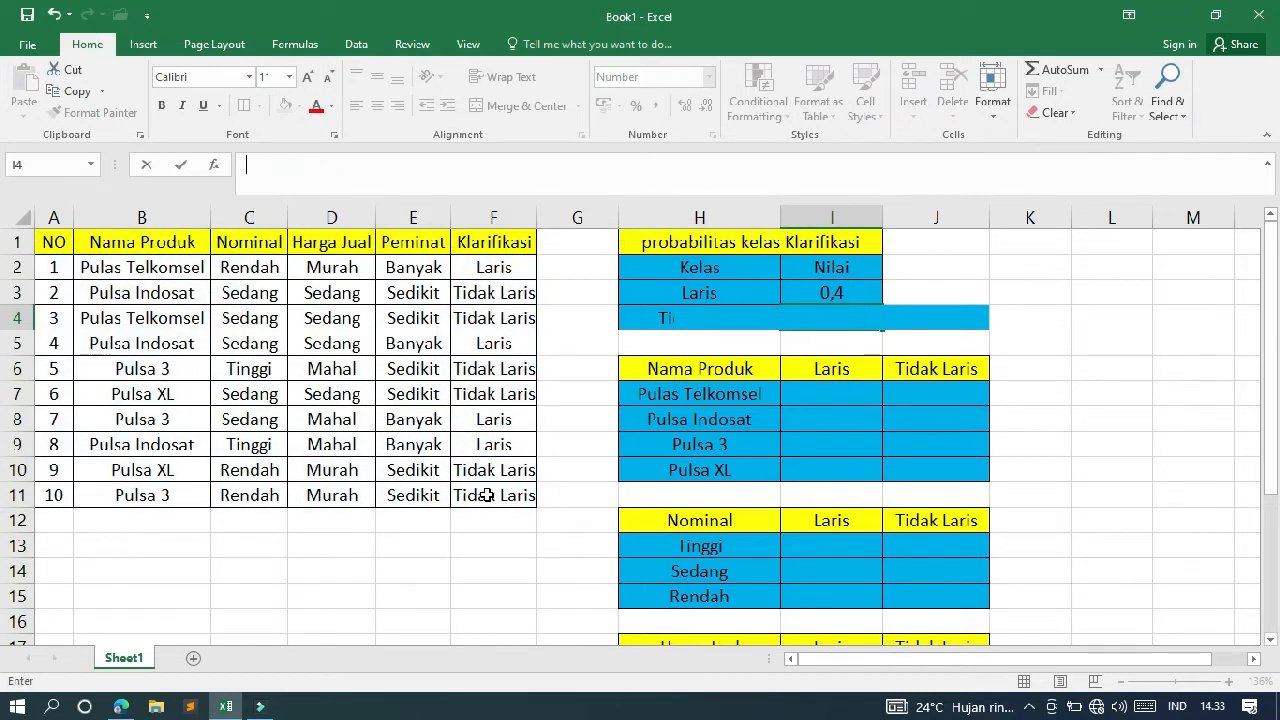
left_click(1046, 288)
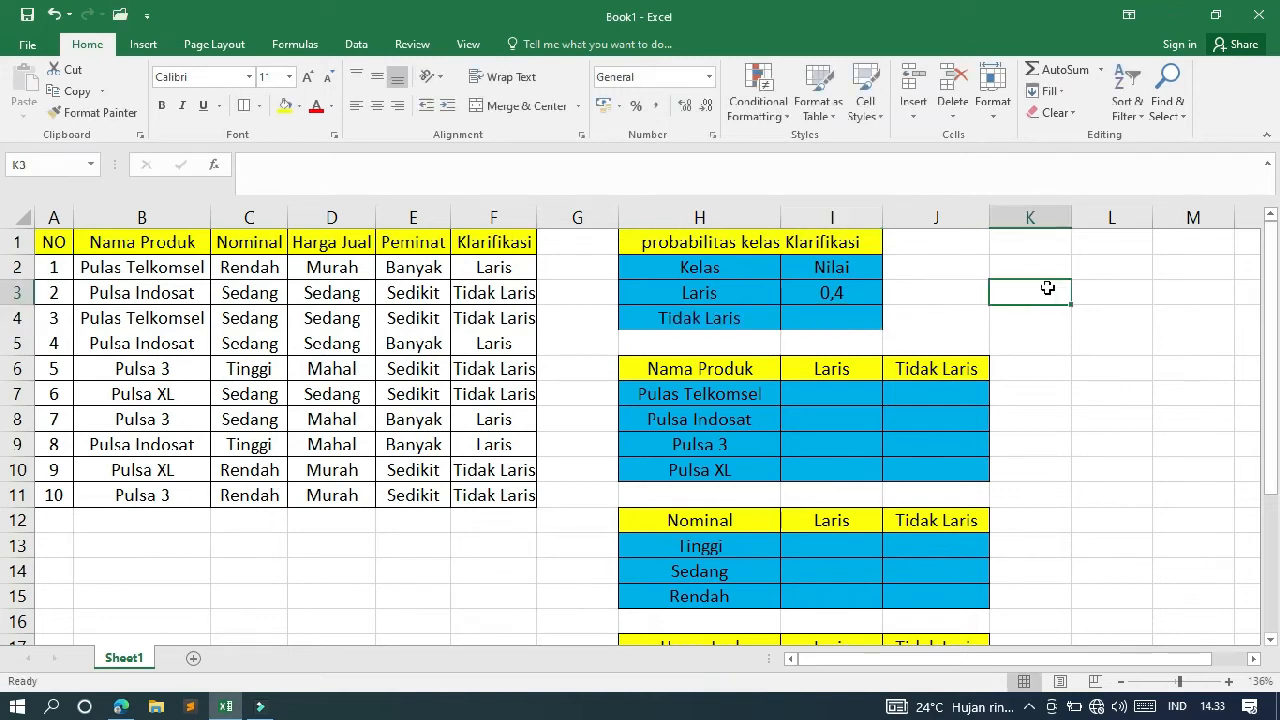
Step: Fill the Laris probability formula from I3 down to I4 for Tidak Laris and review the ranges used in I3
left_click(868, 292)
left_click_drag(880, 303, 882, 332)
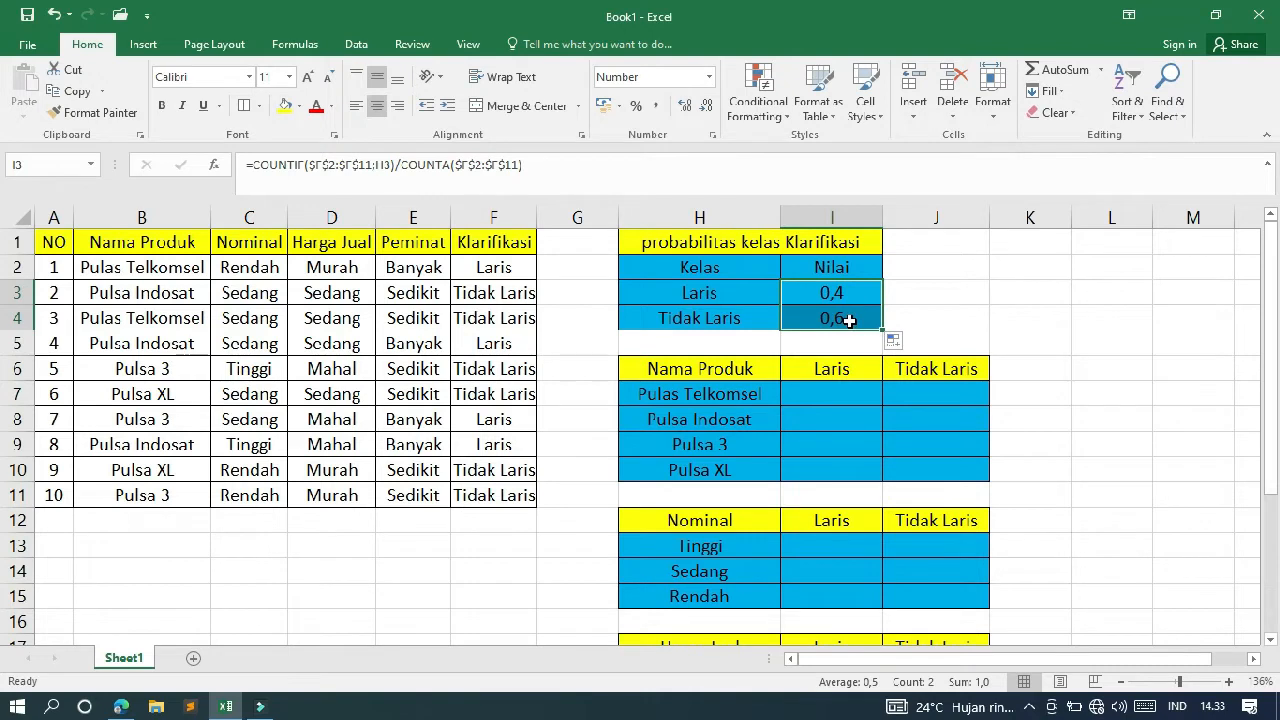
left_click(849, 320)
left_click(846, 294)
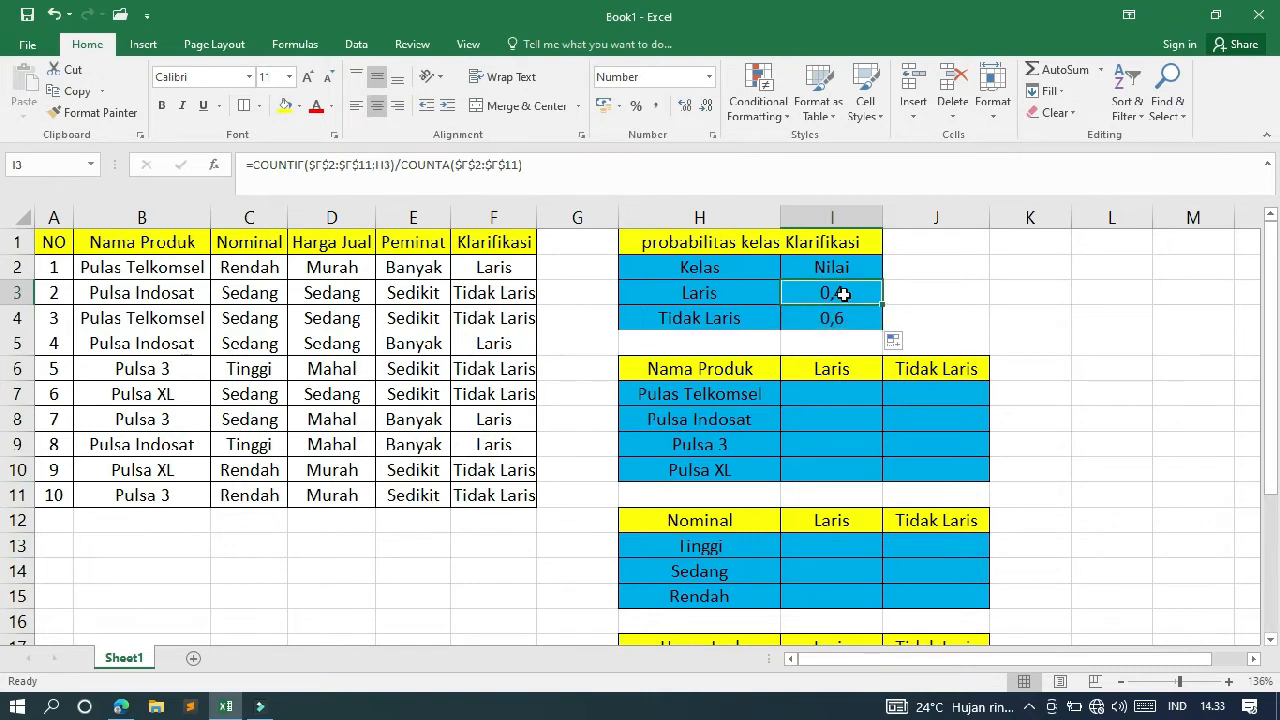
left_click(388, 166)
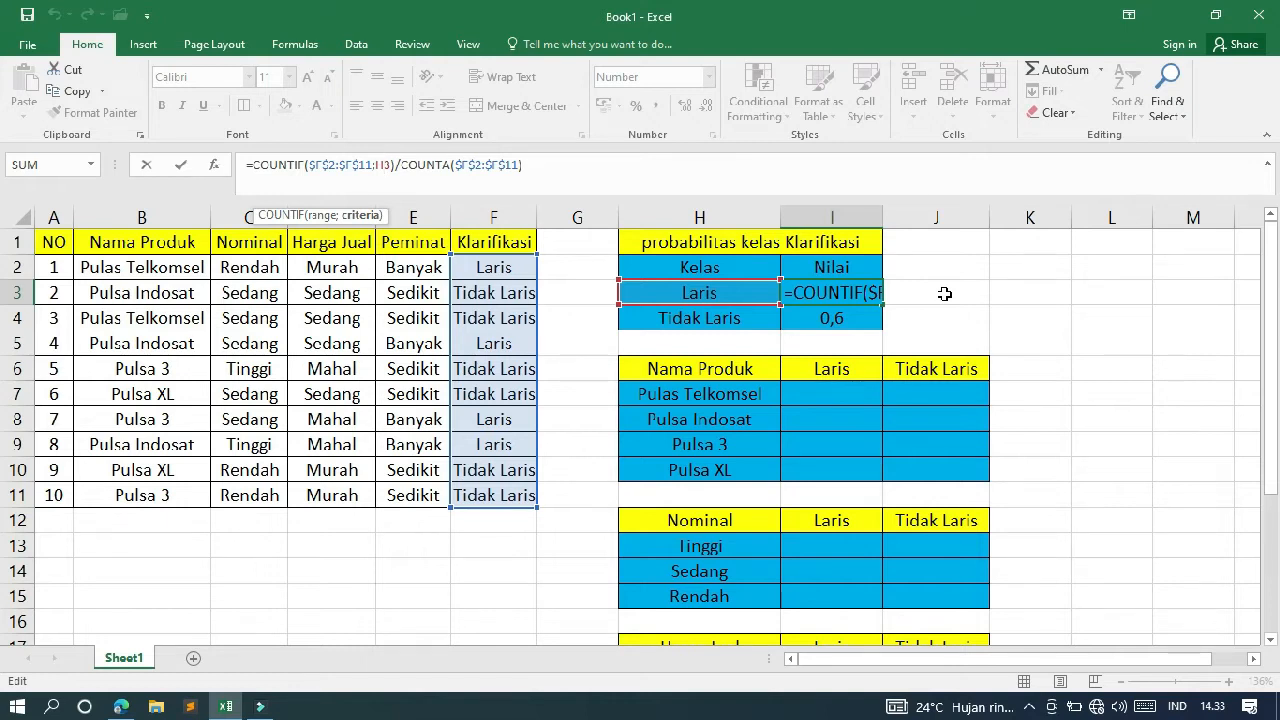
key("Return")
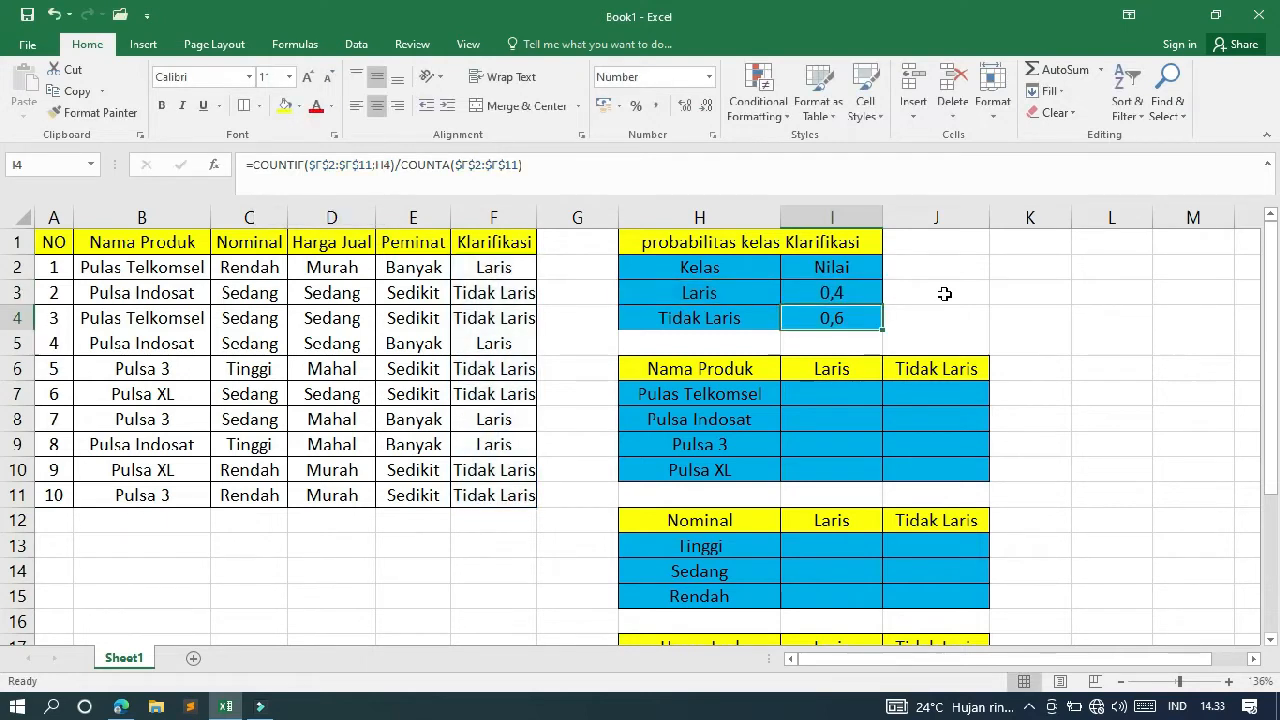
Step: Select I7, consult the Bayes formulas and the class and Nama Produk probability tables in the browser PDF, and return to the Excel workbook
key("Down")
key("Down")
key("Down")
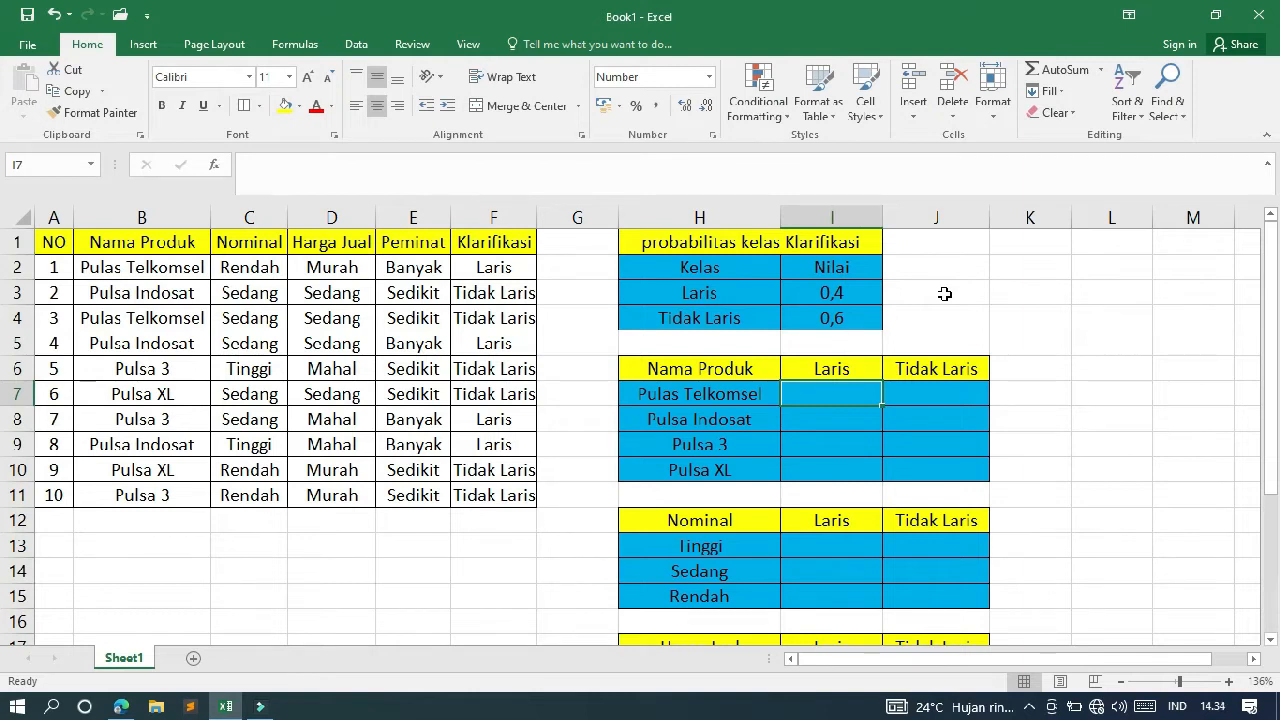
key("alt+Tab")
scroll(948, 302, "down", 5)
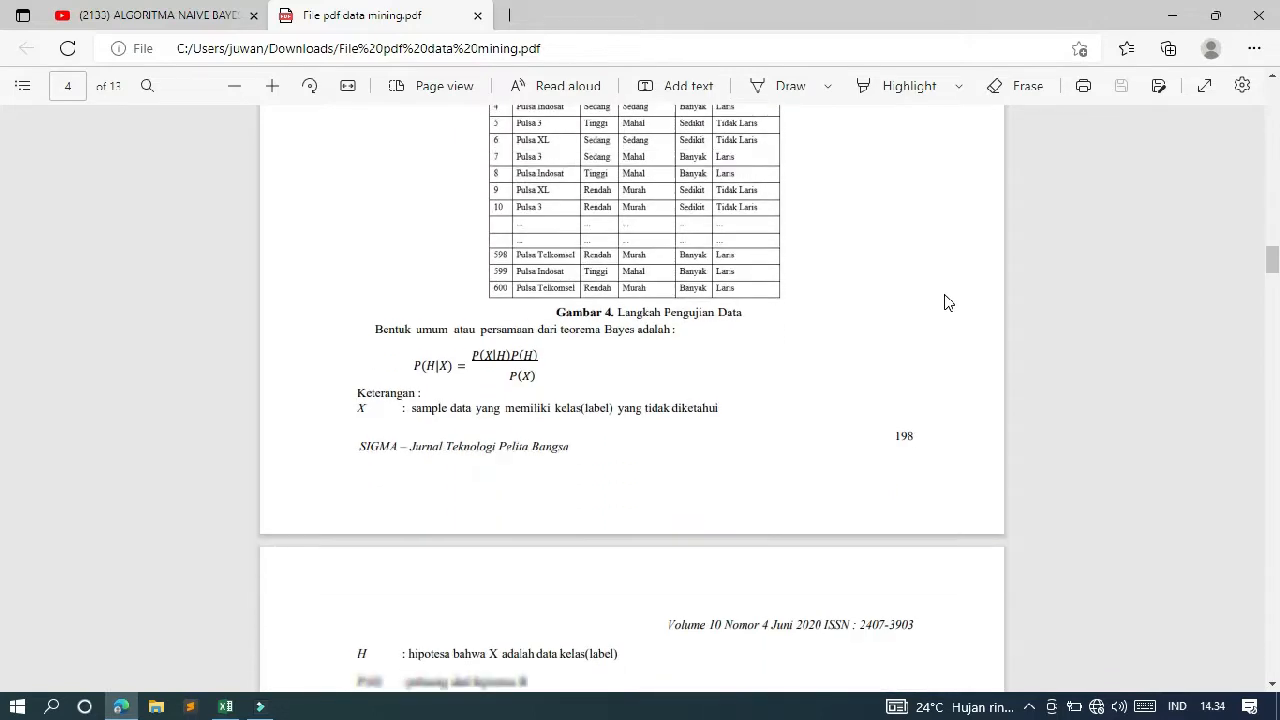
scroll(948, 302, "down", 3)
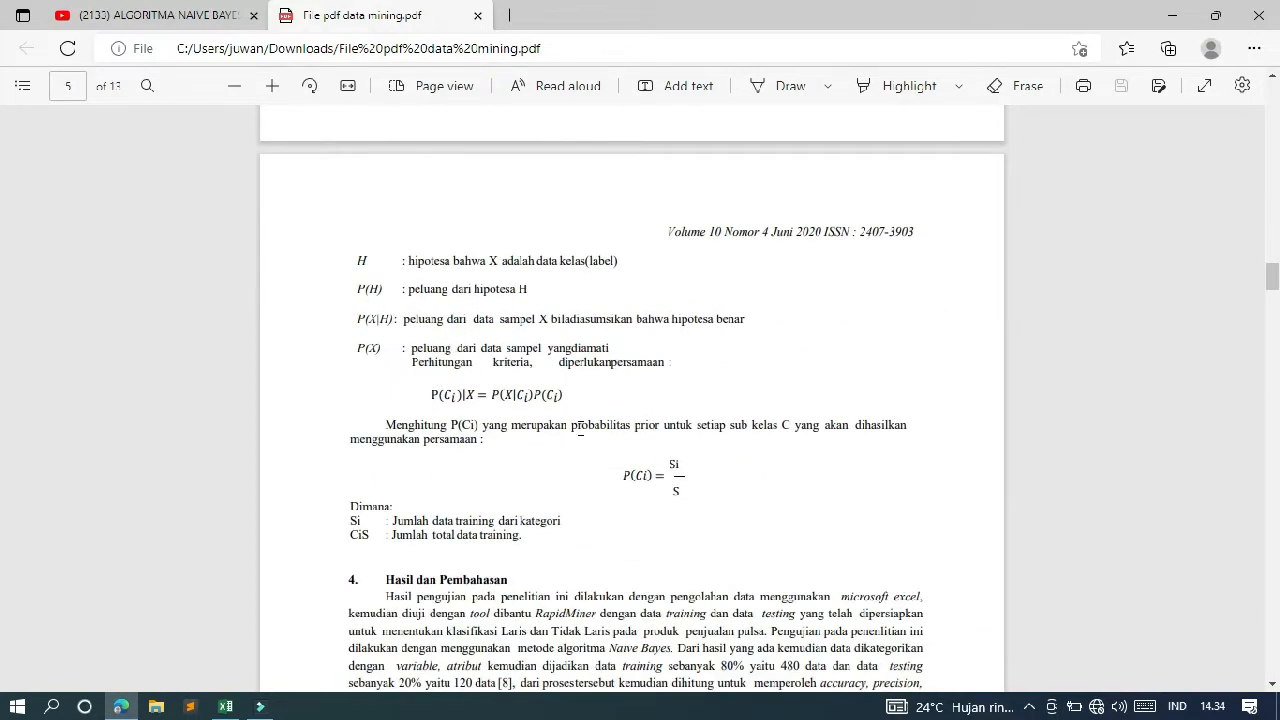
scroll(580, 430, "down", 5)
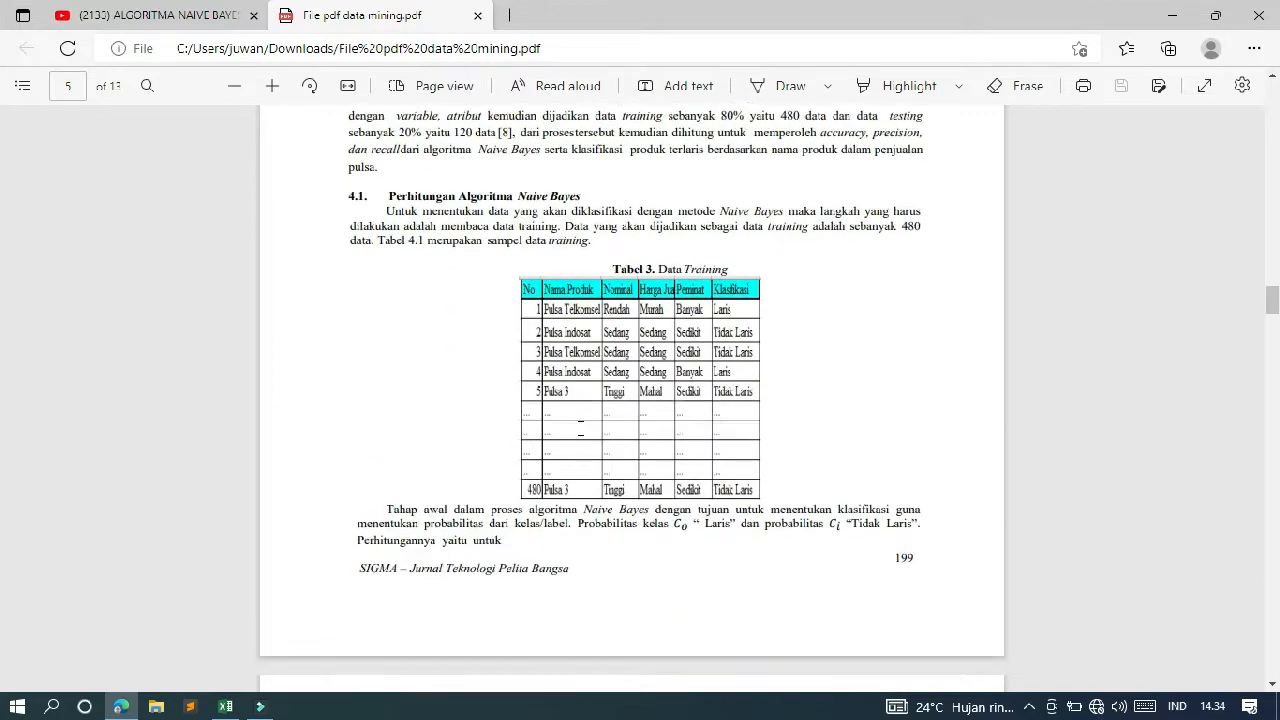
scroll(580, 428, "down", 7)
scroll(580, 428, "down", 1)
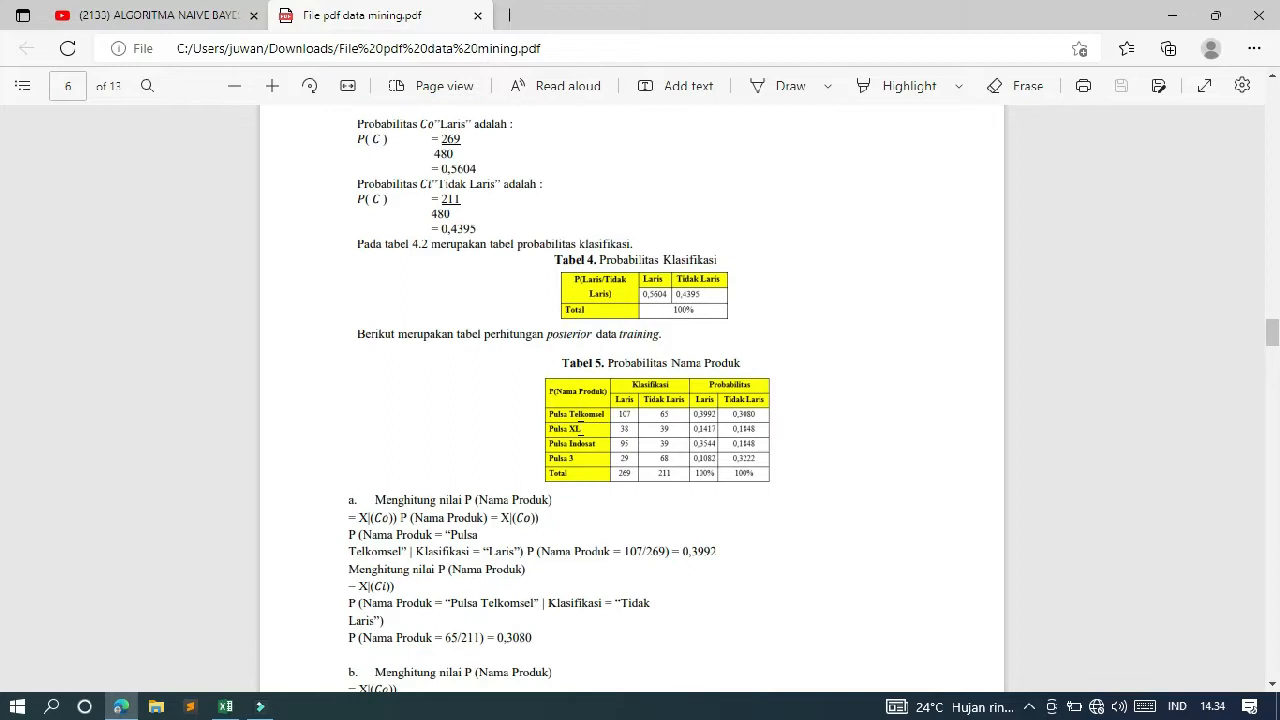
scroll(580, 428, "up", 15)
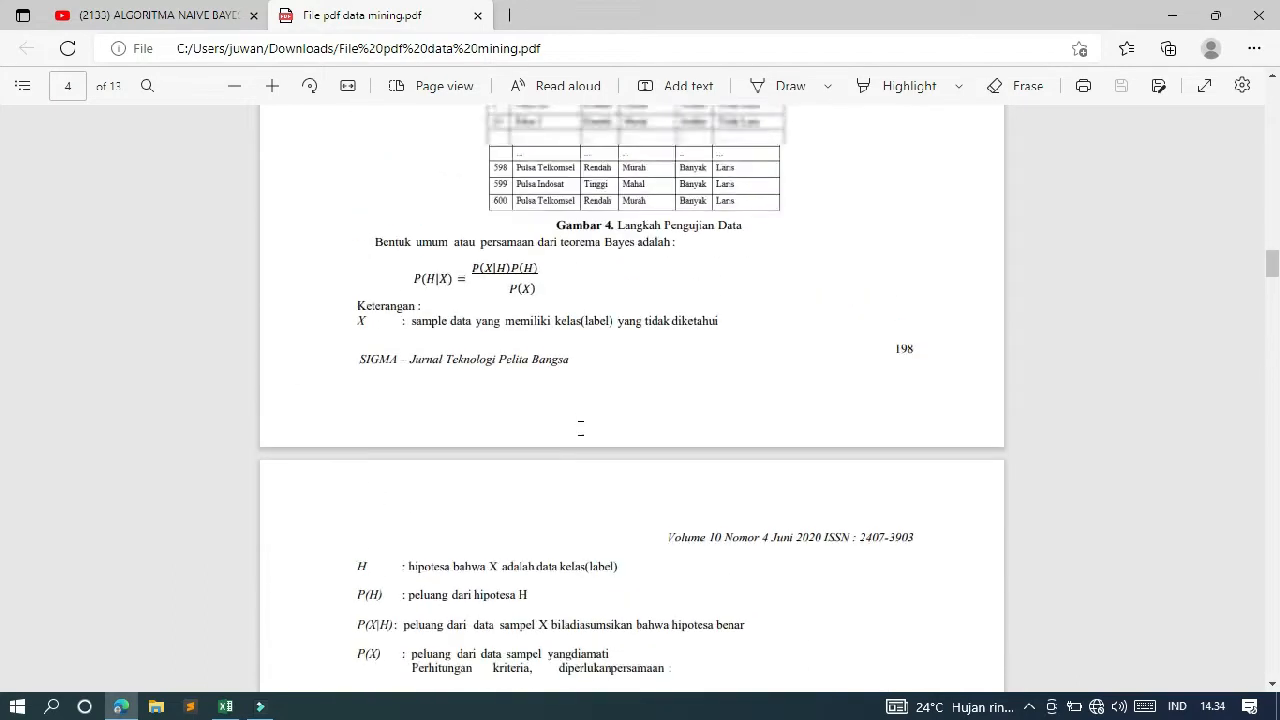
scroll(580, 428, "down", 1)
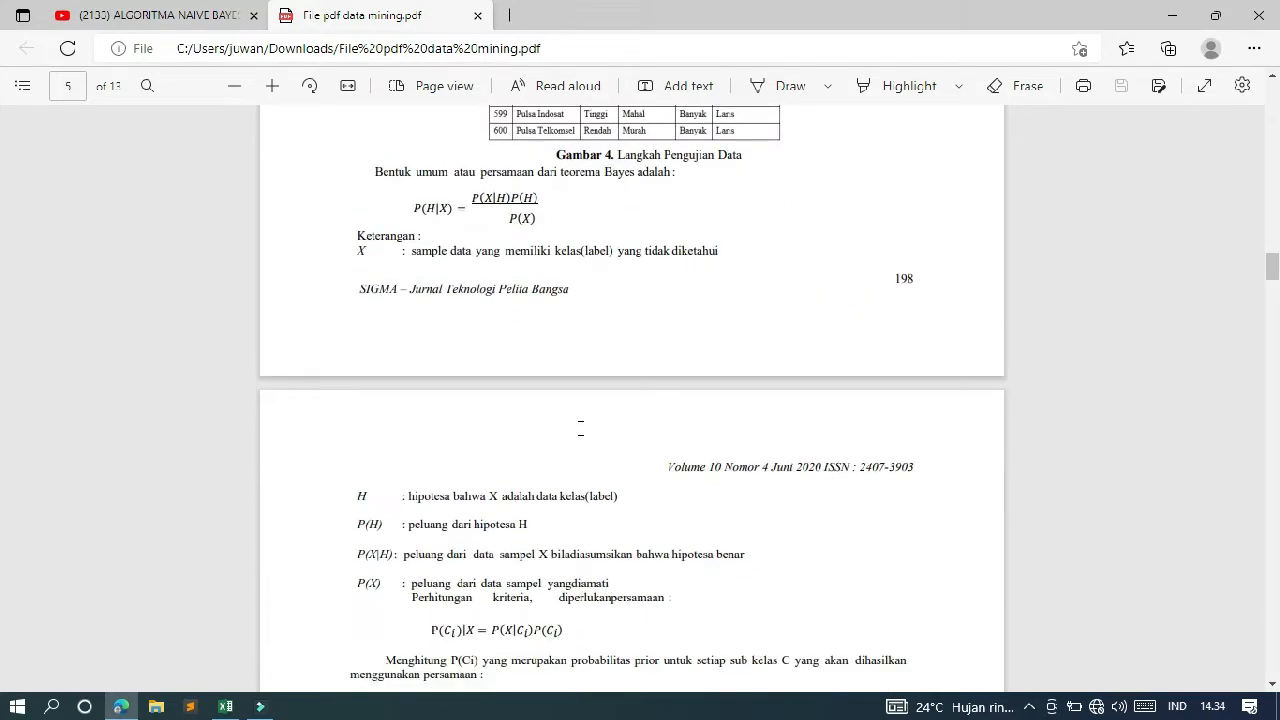
key("alt+Tab")
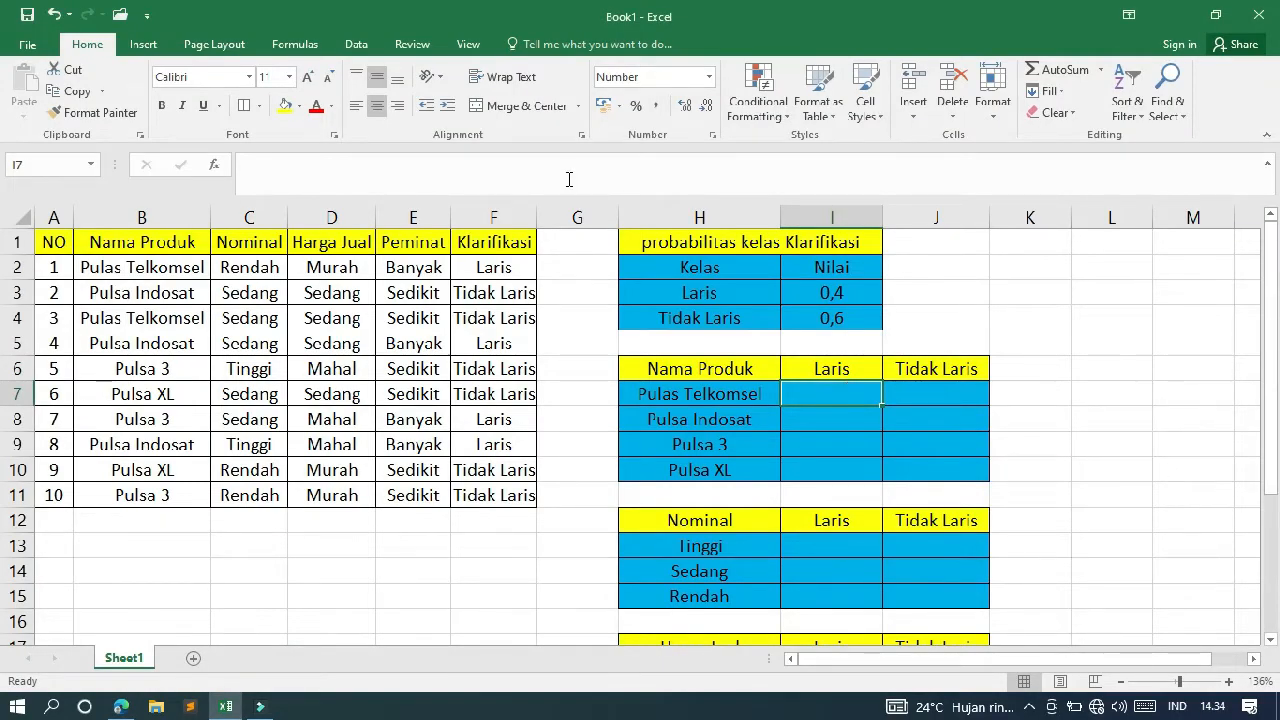
Step: Begin the Pulas Telkomsel formula in I7 with =COUNTIFS($B$2:$B$11;H7; using the Nama Produk column as the first criteria range
left_click(568, 178)
type("=coun")
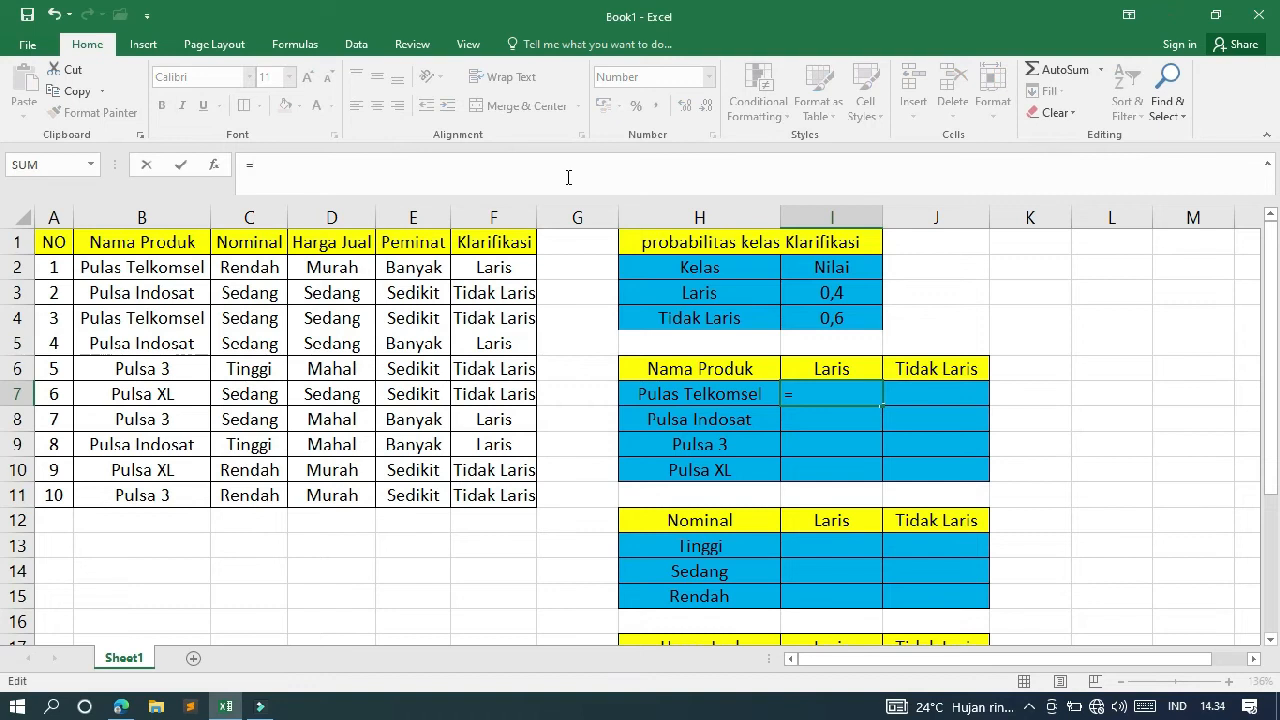
key("Down")
key("Down")
key("Down")
key("Down")
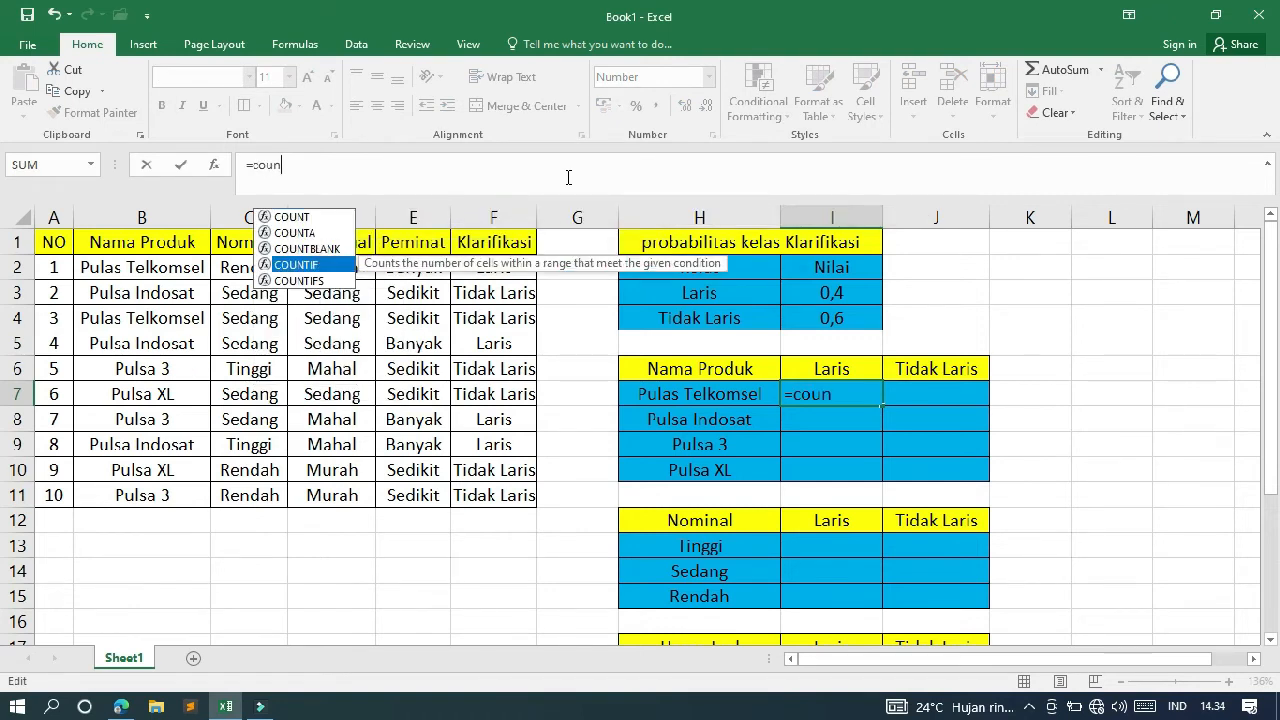
key("Tab")
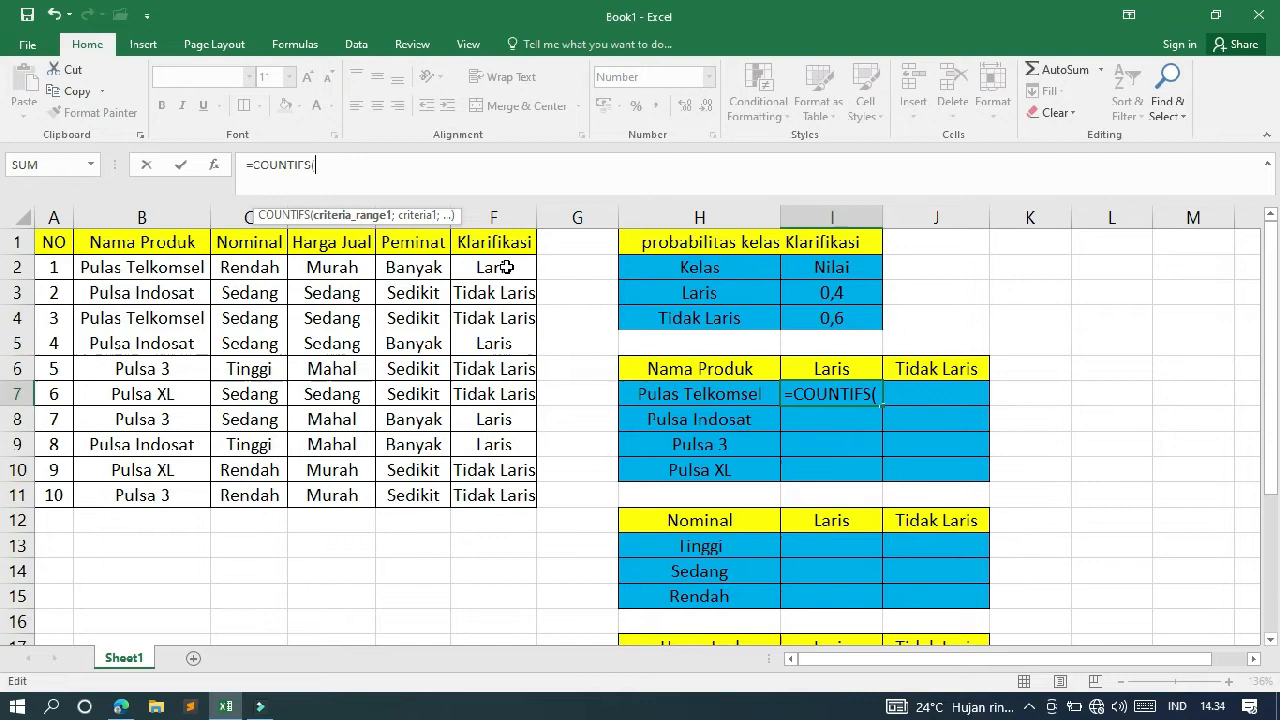
left_click_drag(162, 264, 143, 487)
key("F4")
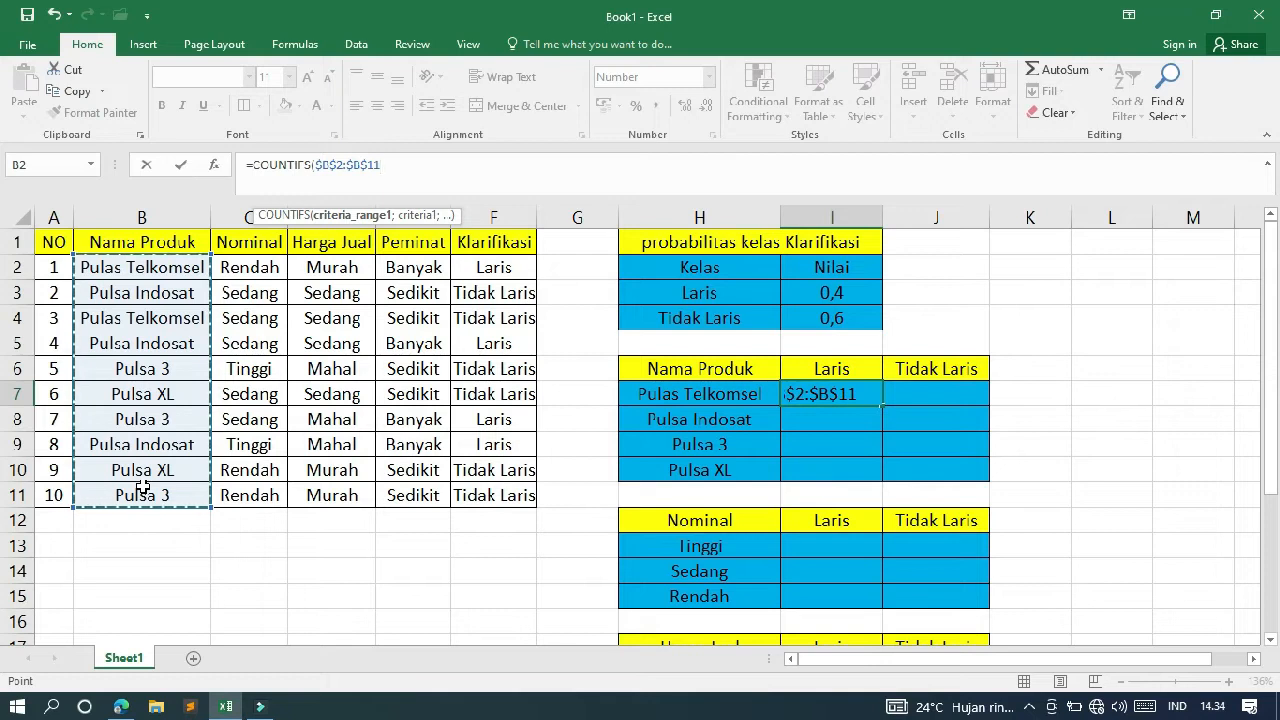
type(";")
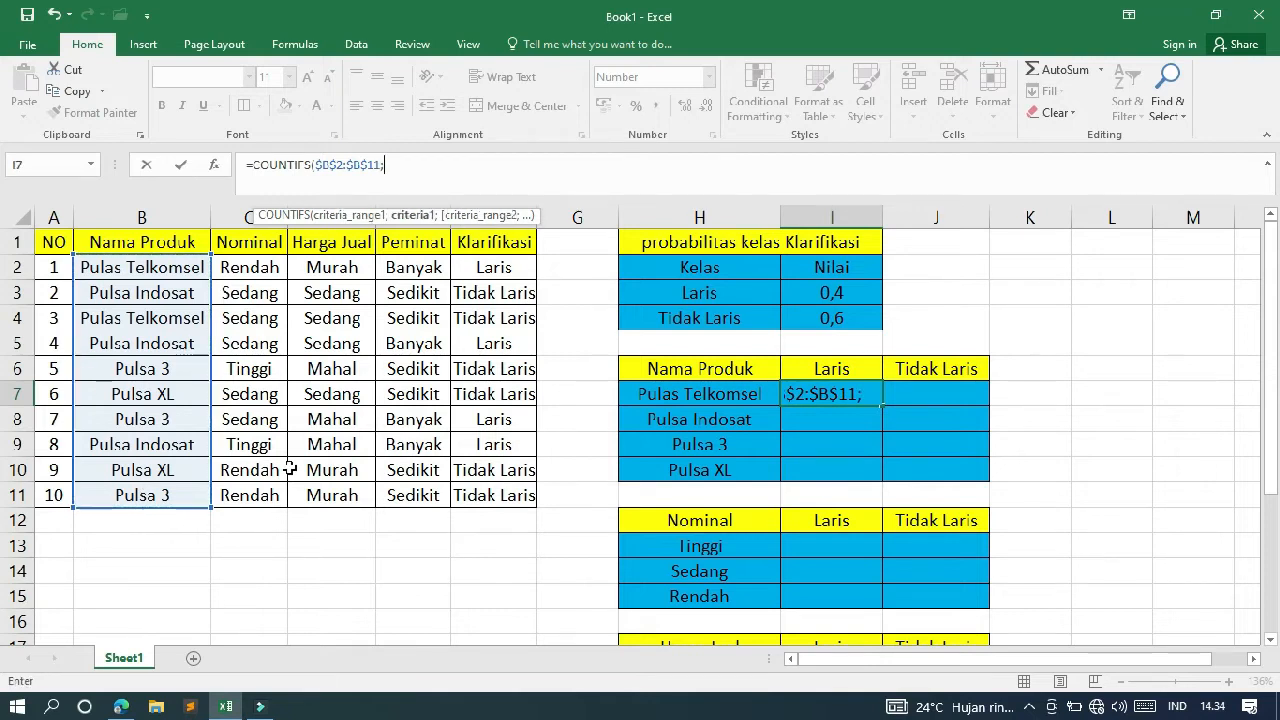
left_click(672, 395)
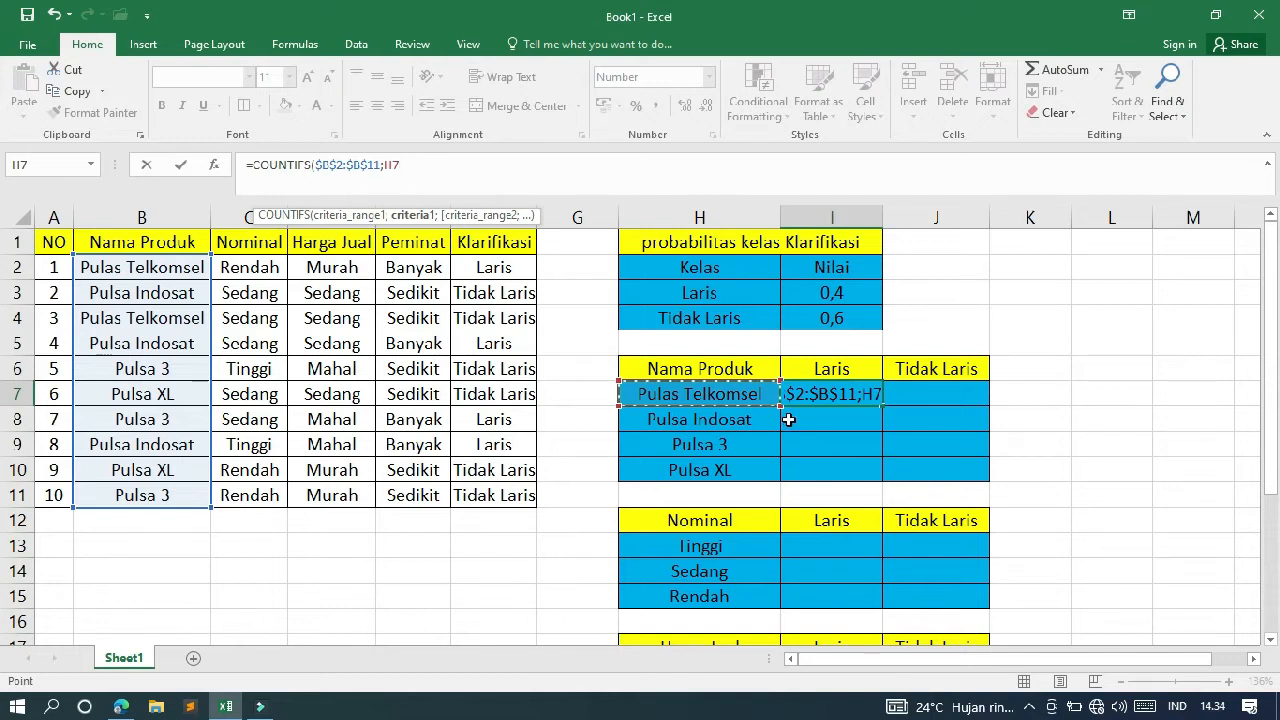
type(";")
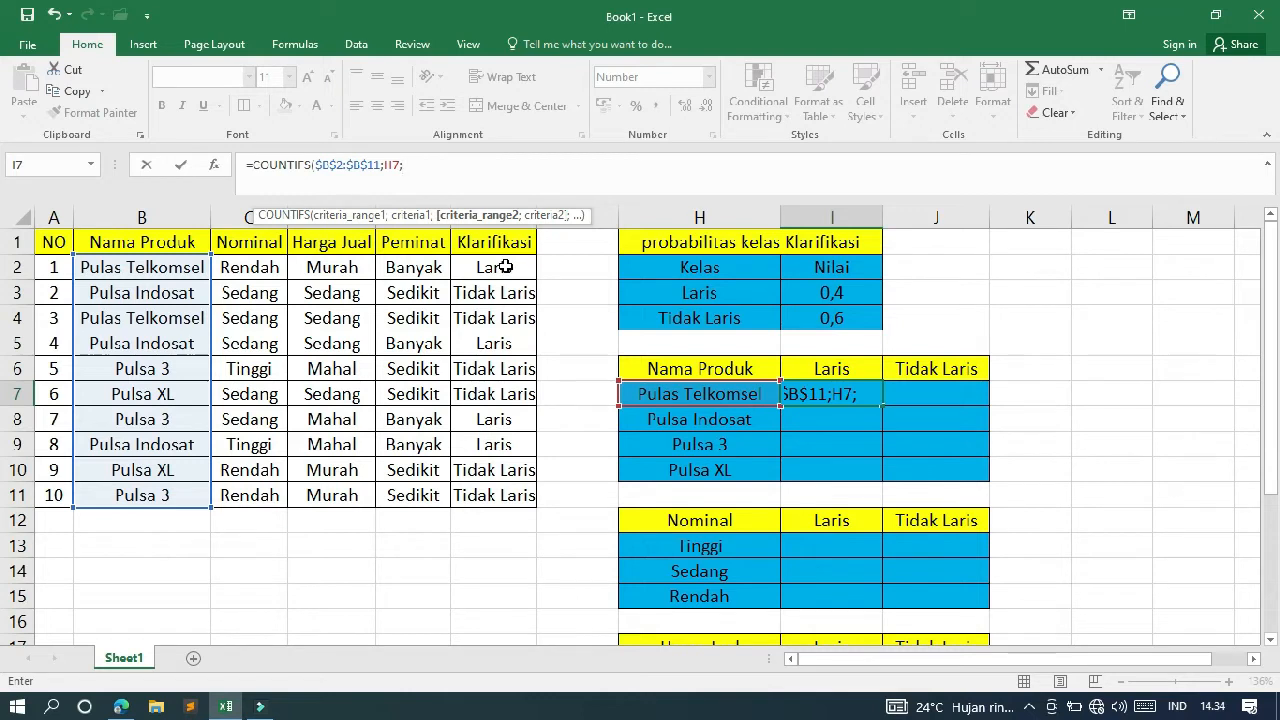
Step: Add the Klarifikasi range $F$2:$F$11 with criterion $I$6 to the I7 COUNTIFS, close it and append the division sign
left_click_drag(505, 267, 493, 487)
key("F4")
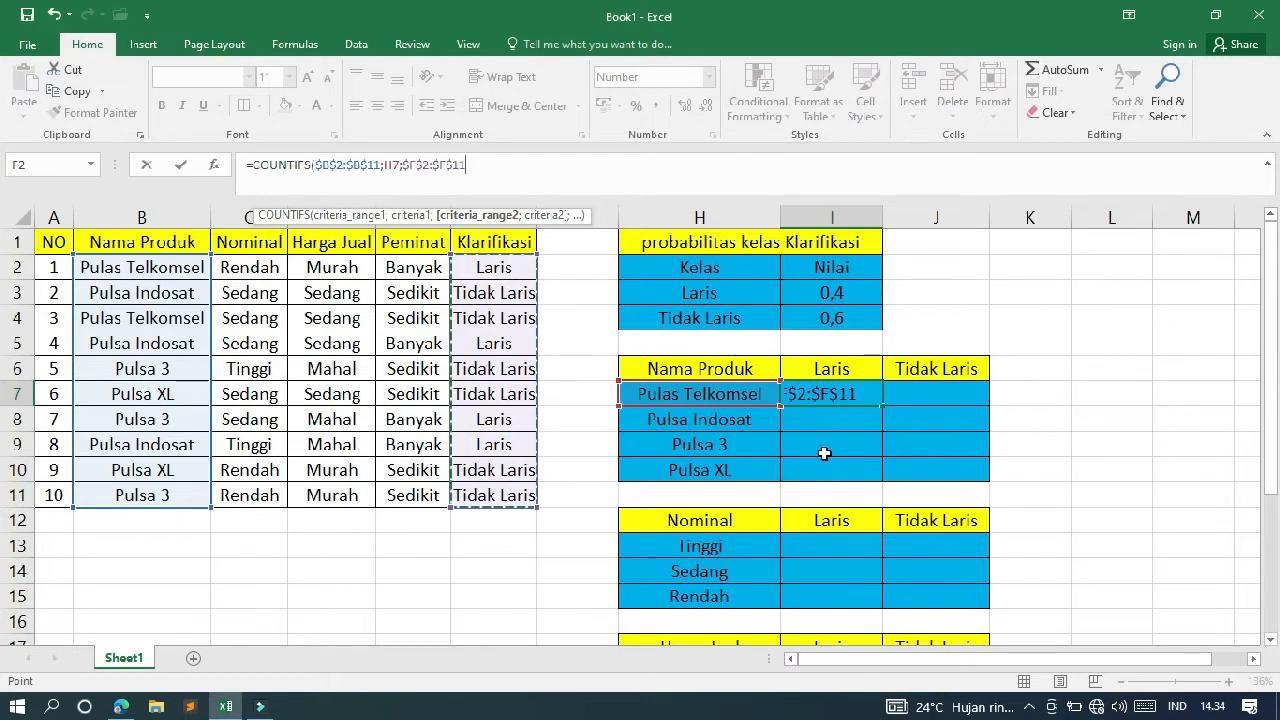
type(";")
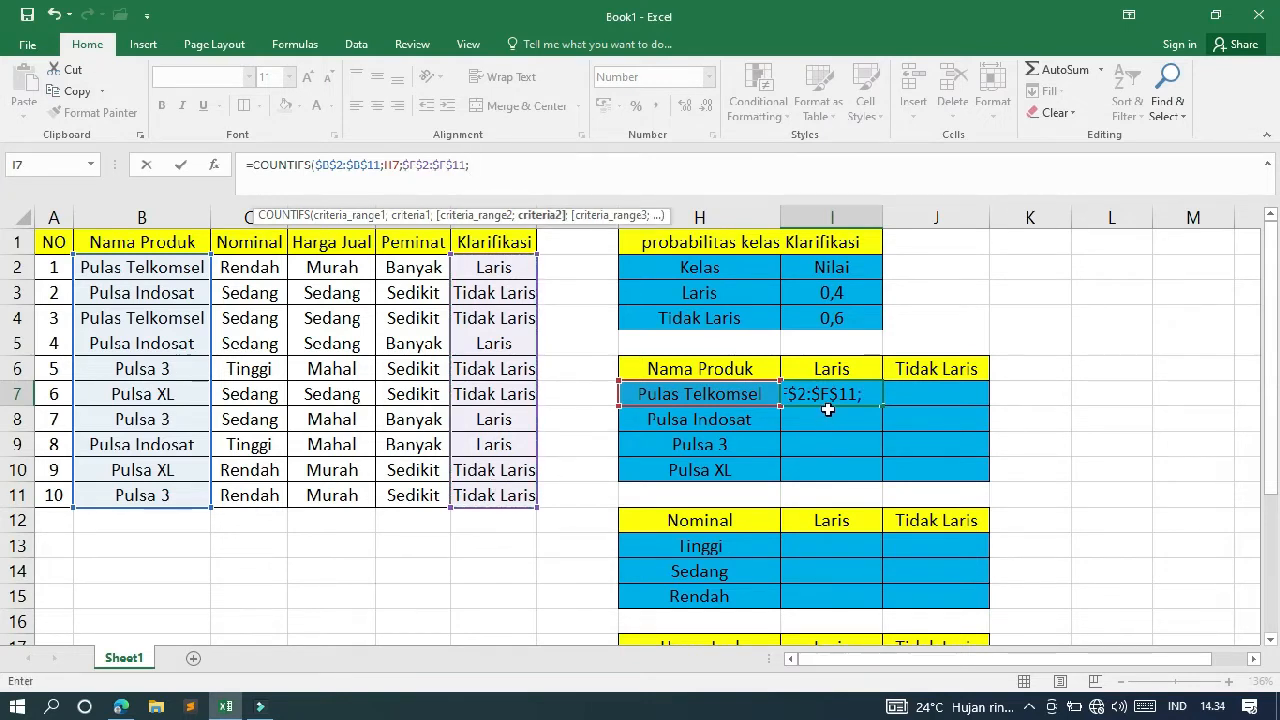
left_click(832, 369)
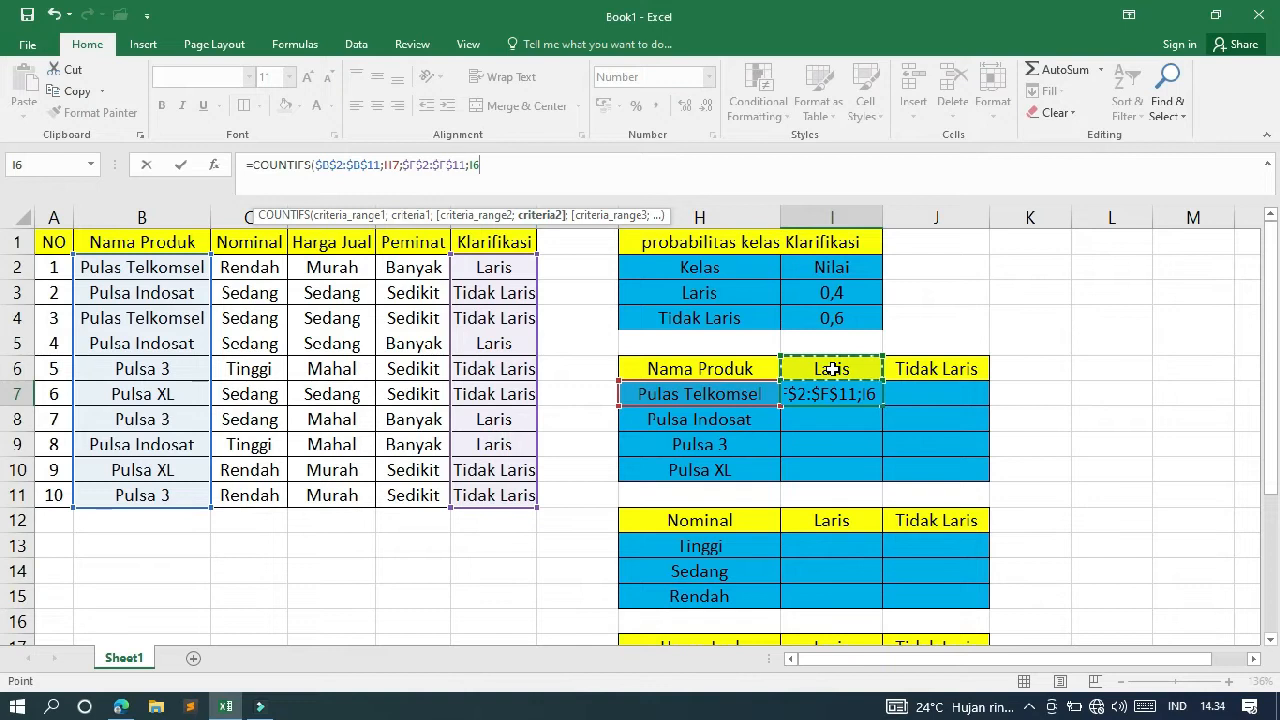
key("F4")
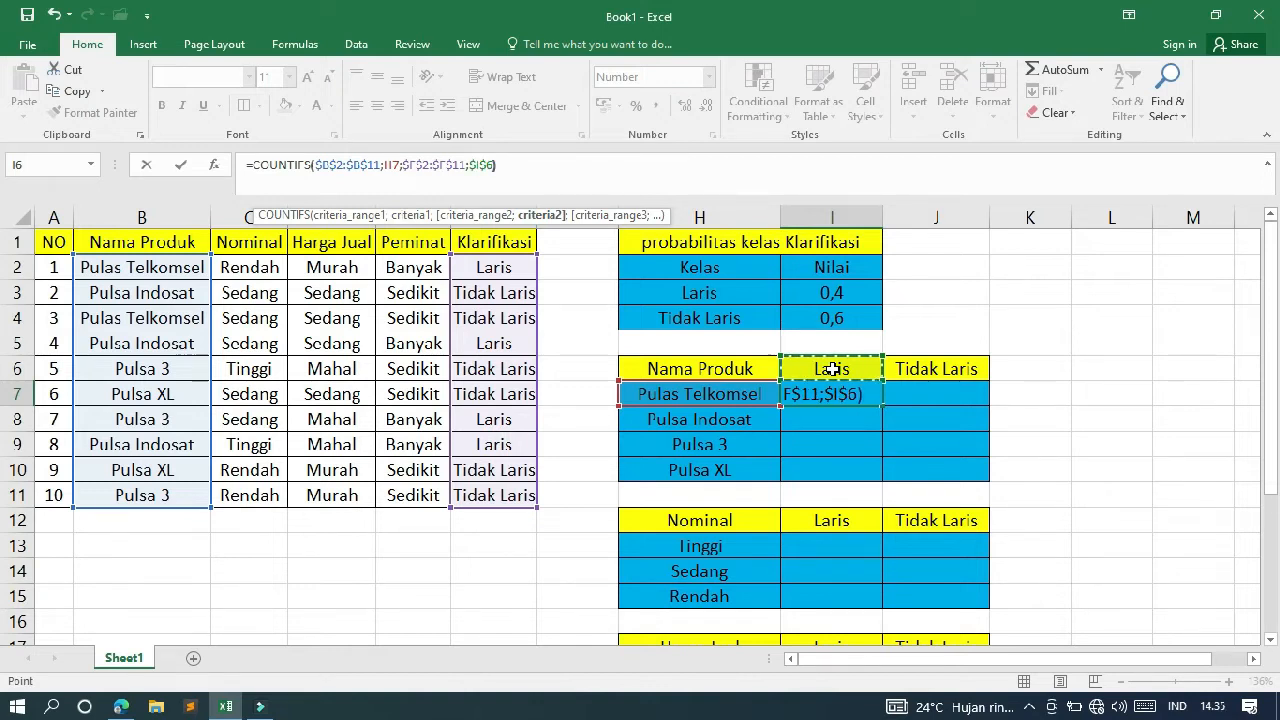
type(")/")
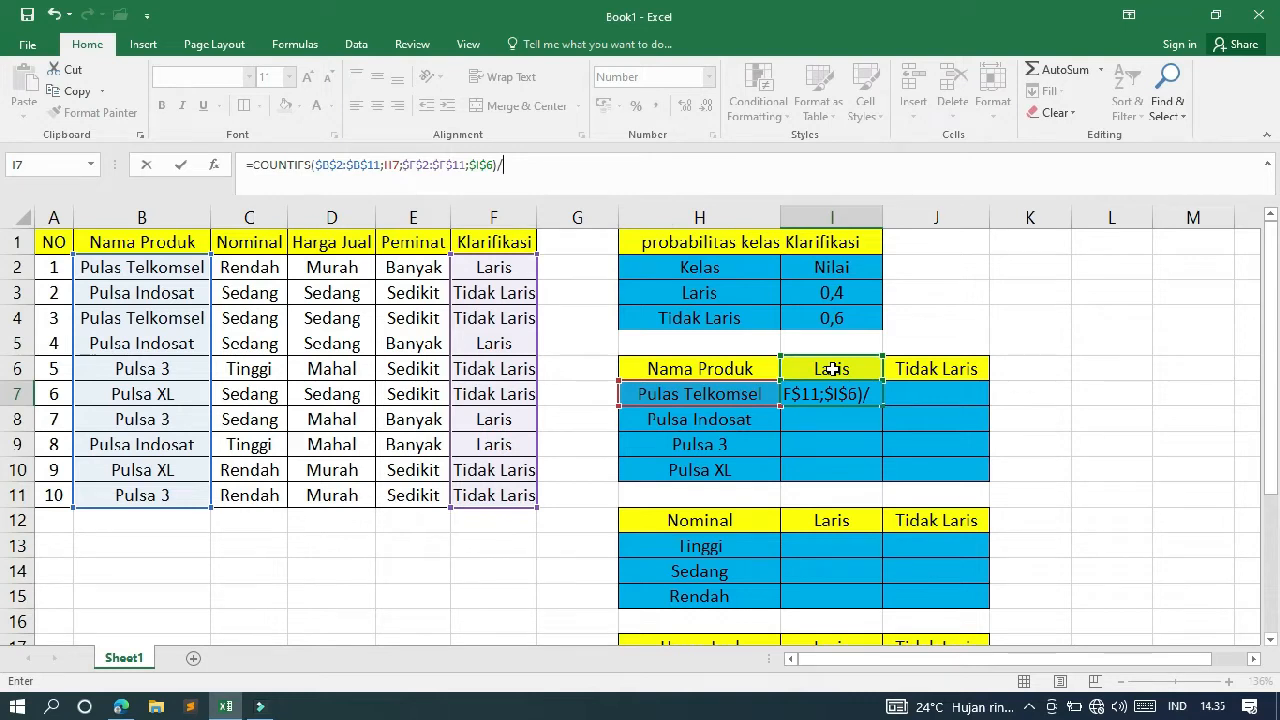
Step: Complete the I7 formula with the divisor COUNTA($F$2:$F$11;$I$6) and enter it
type("coun")
key("Tab")
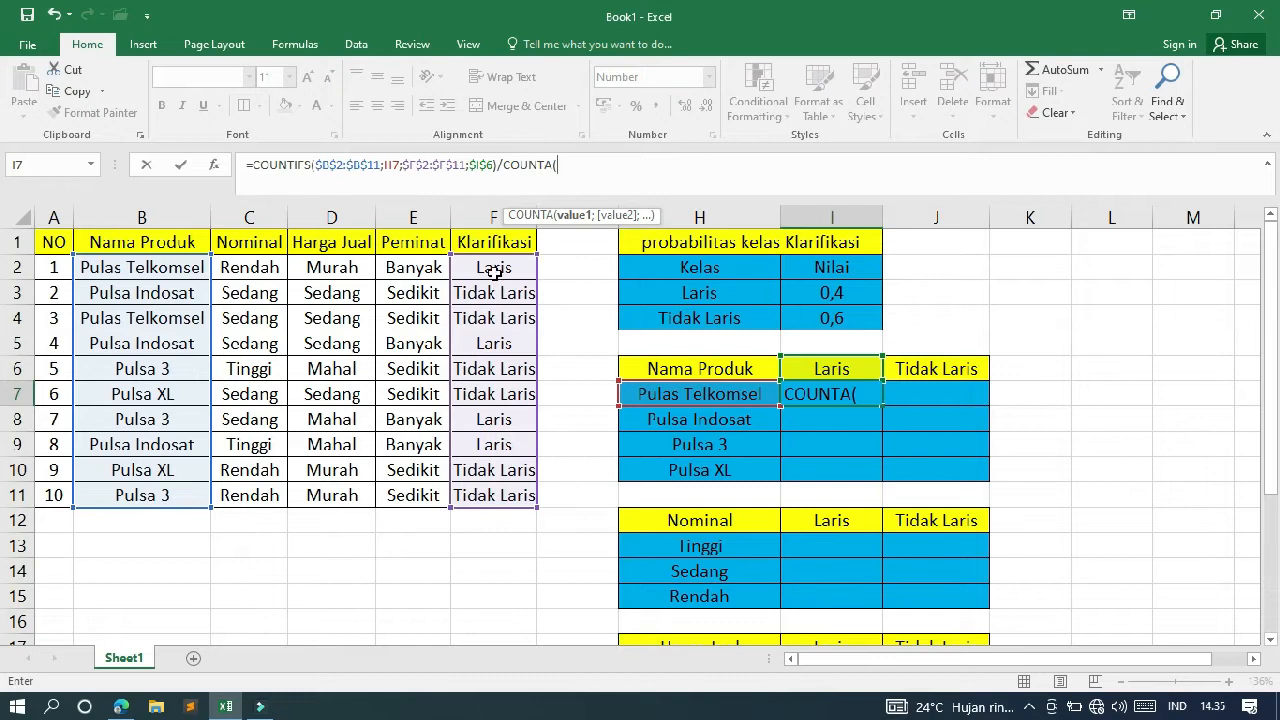
left_click_drag(493, 262, 481, 494)
key("F4")
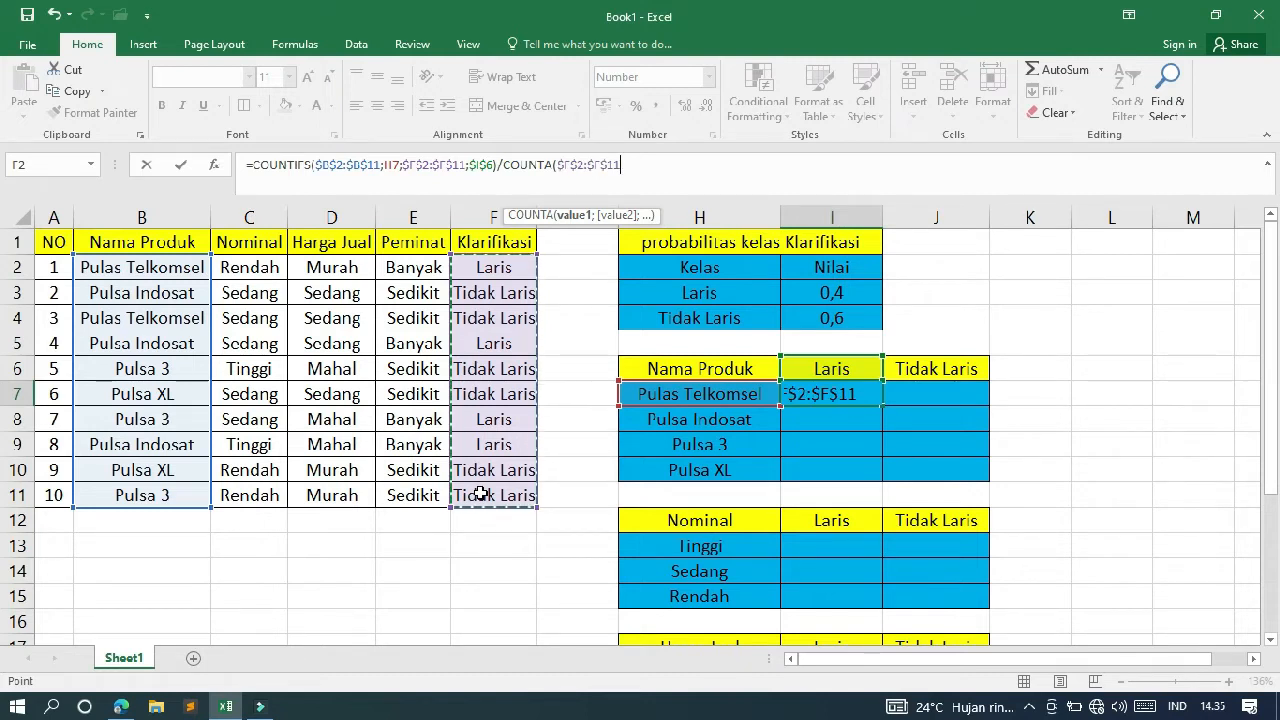
type(";")
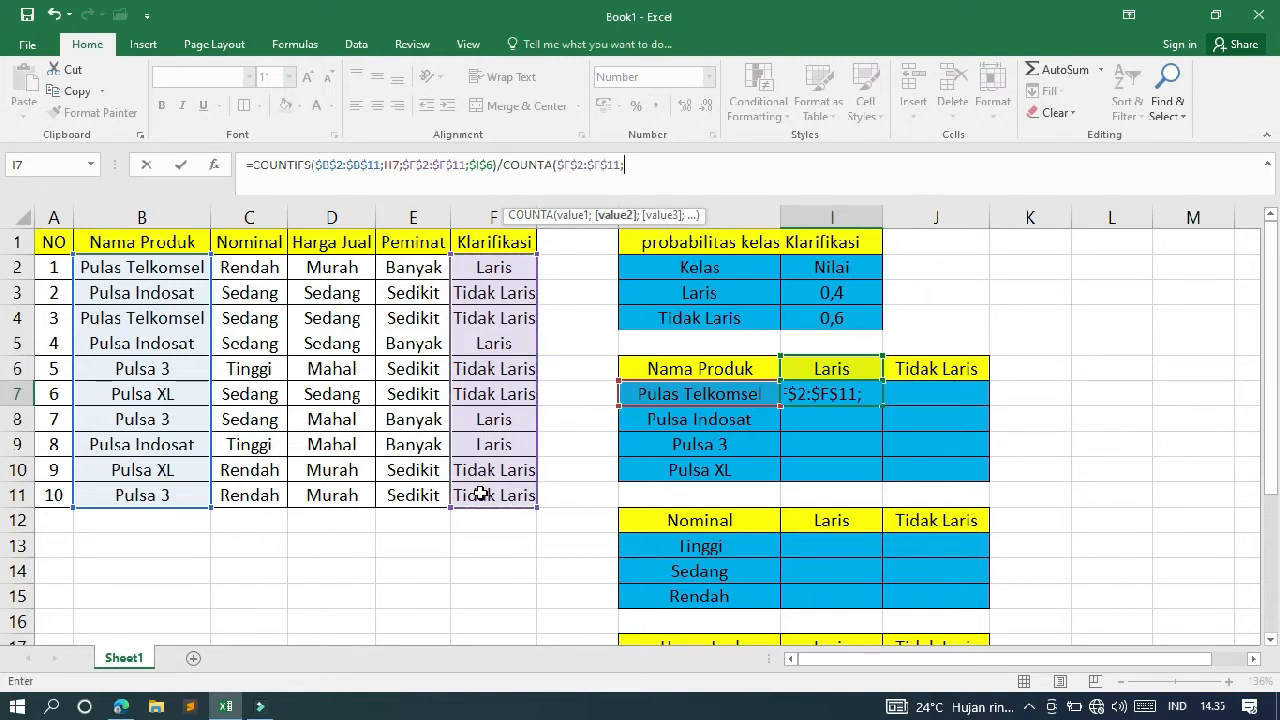
left_click(840, 368)
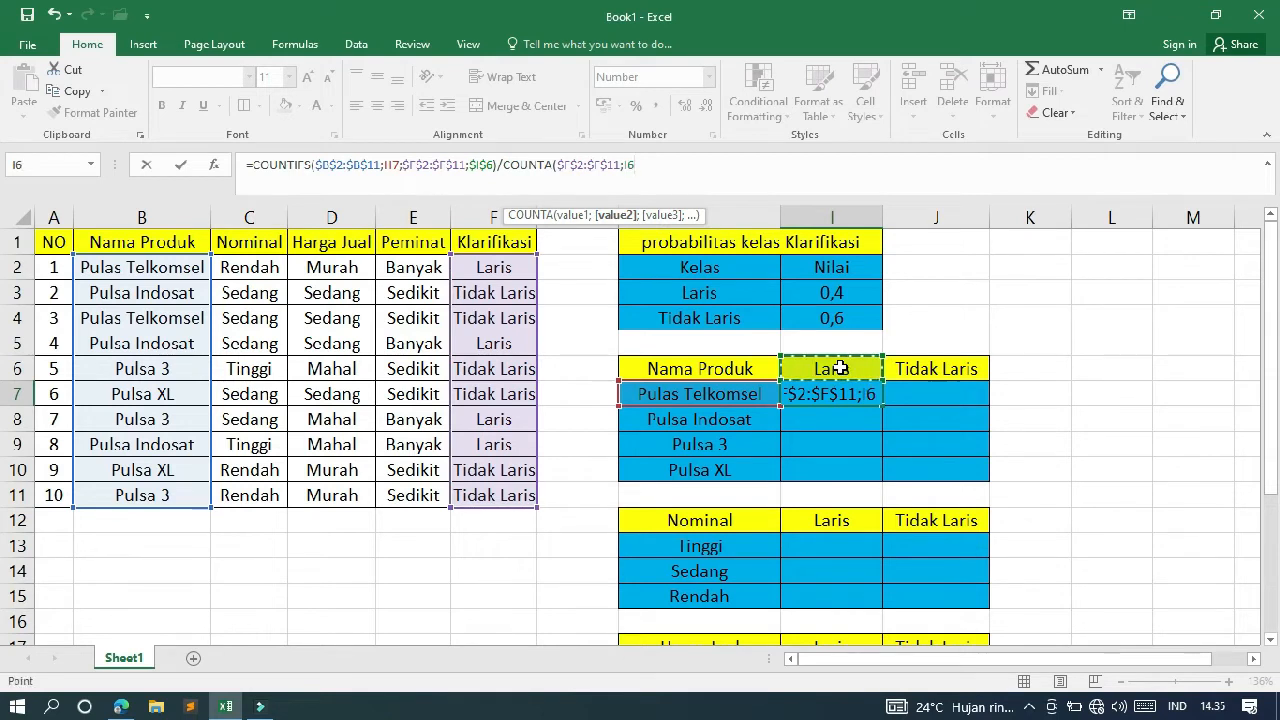
key("F4")
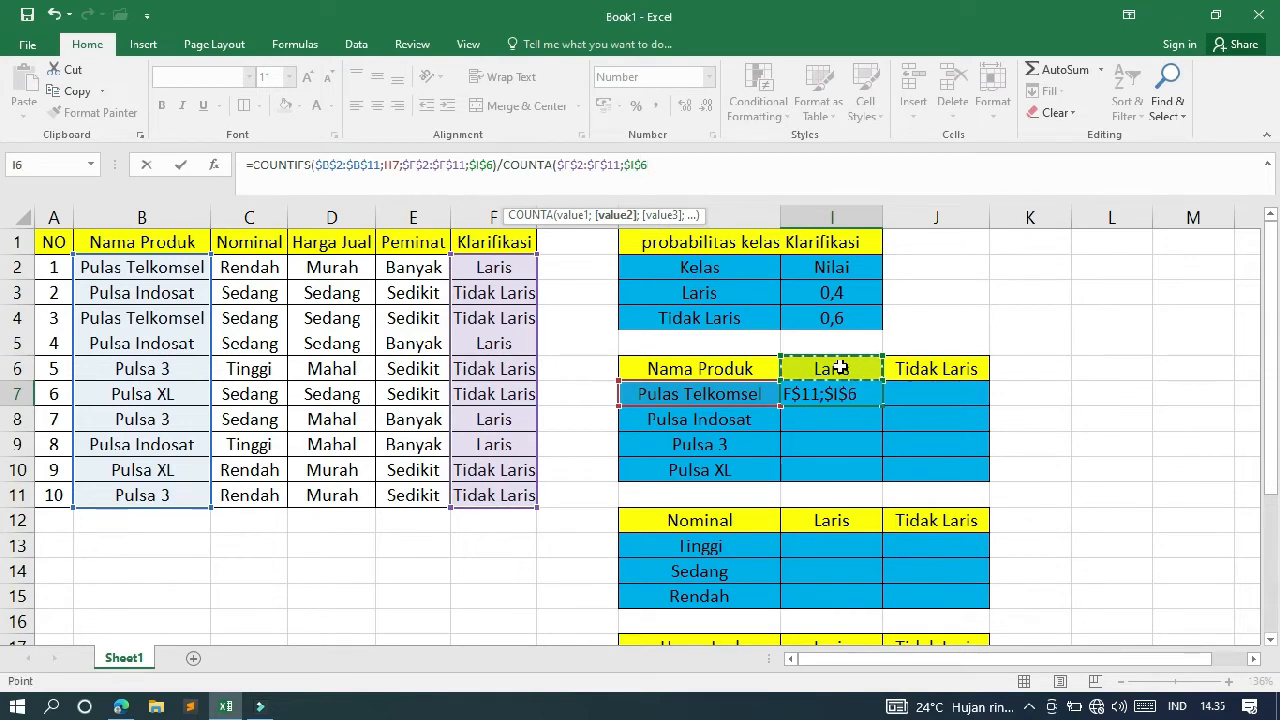
key("ctrl+Return")
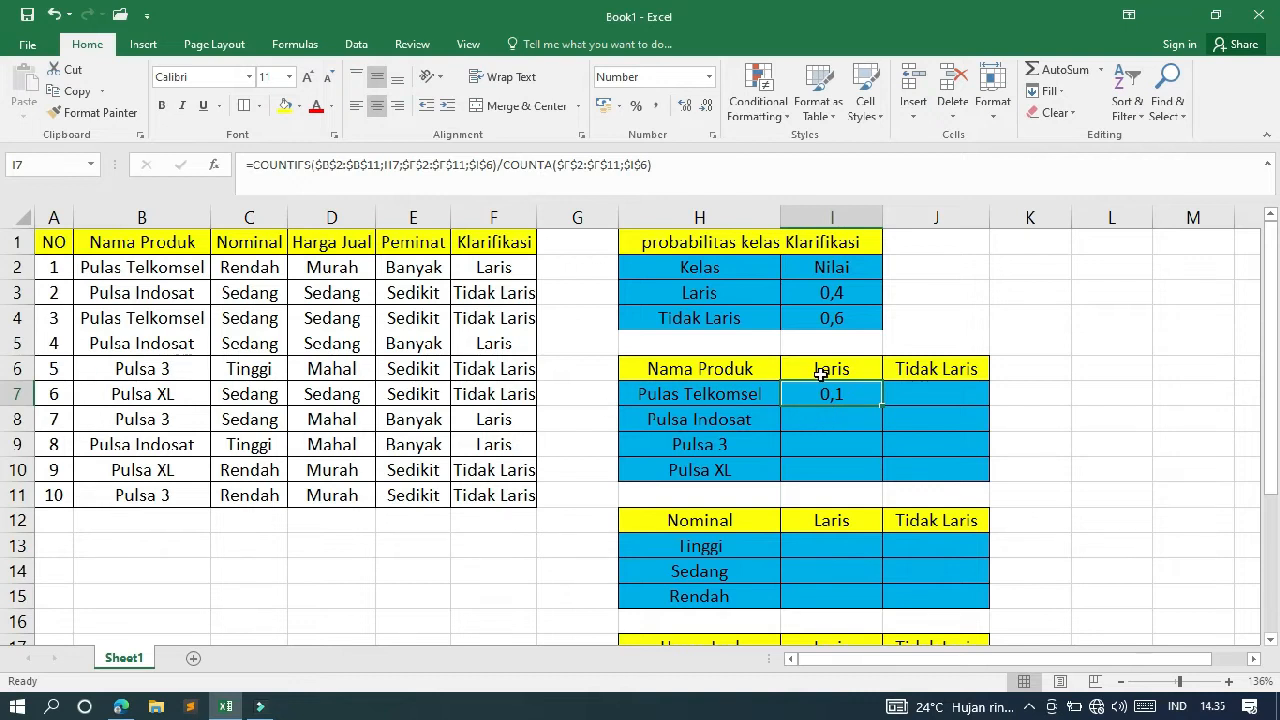
Step: Examine the Pulas Telkomsel rows and the Klarifikasi column of the sales data to check the I7 probability
left_click(178, 272)
key("Down")
key("Down")
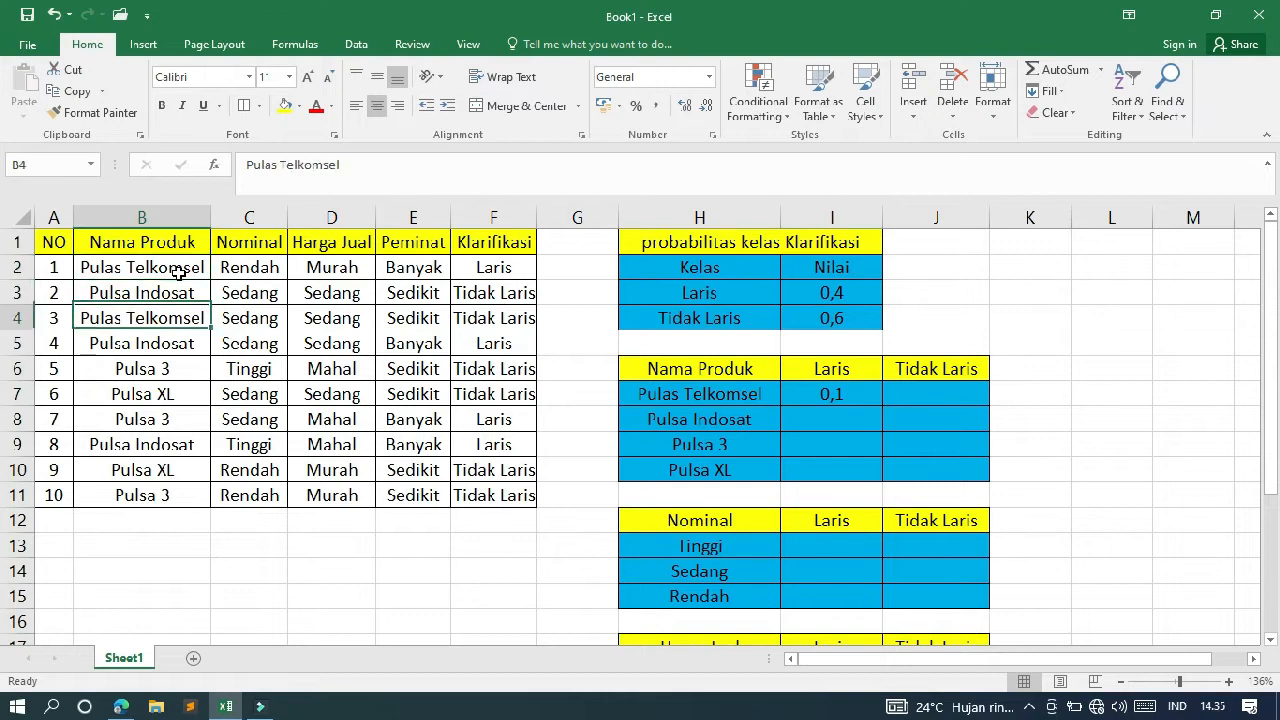
key("Right")
key("Right")
key("Right")
key("Right")
key("Down")
key("Down")
key("Down")
key("Down")
key("Down")
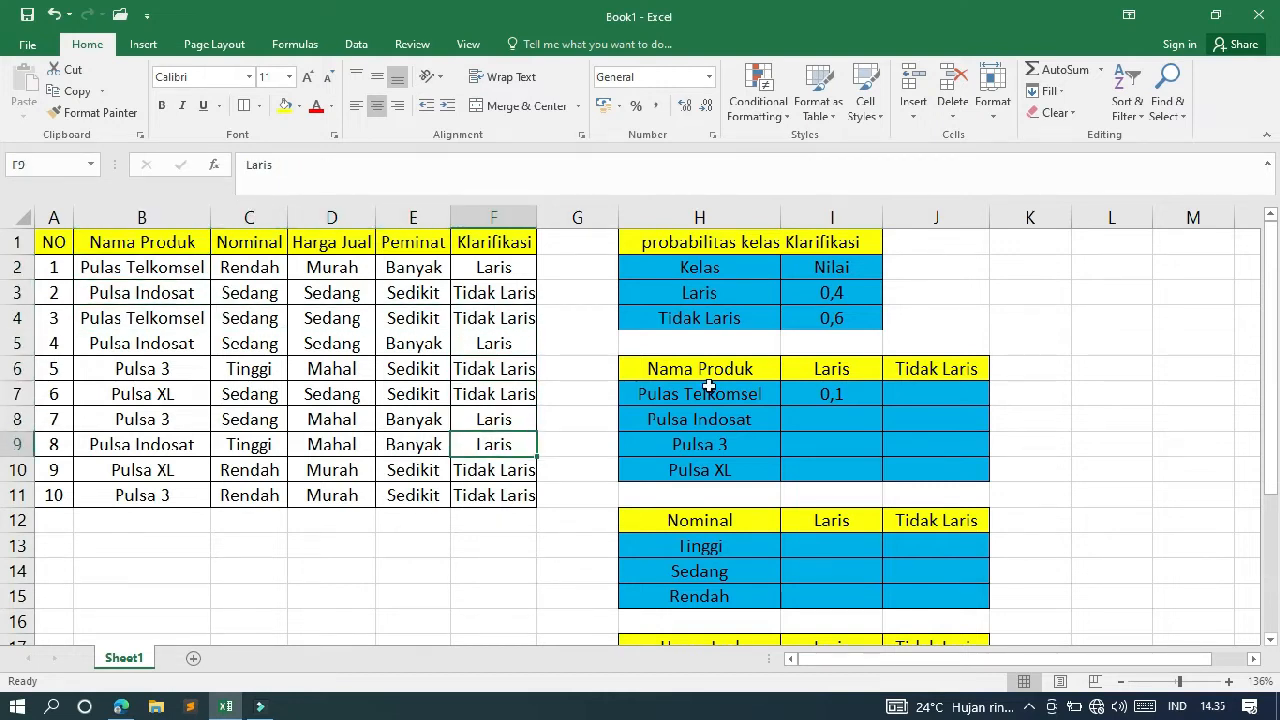
Step: Fill the I7 formula down to I10 and check the cell references used in I8, I9 and I10
left_click(819, 393)
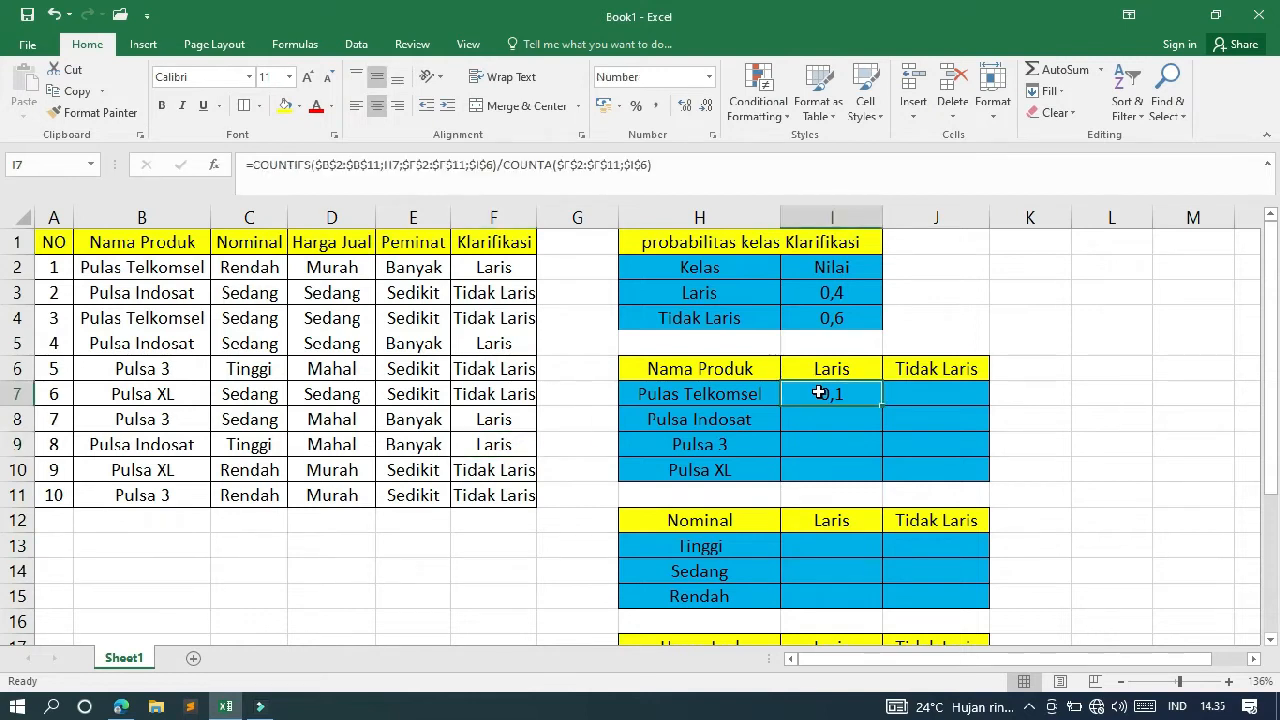
left_click_drag(880, 406, 874, 472)
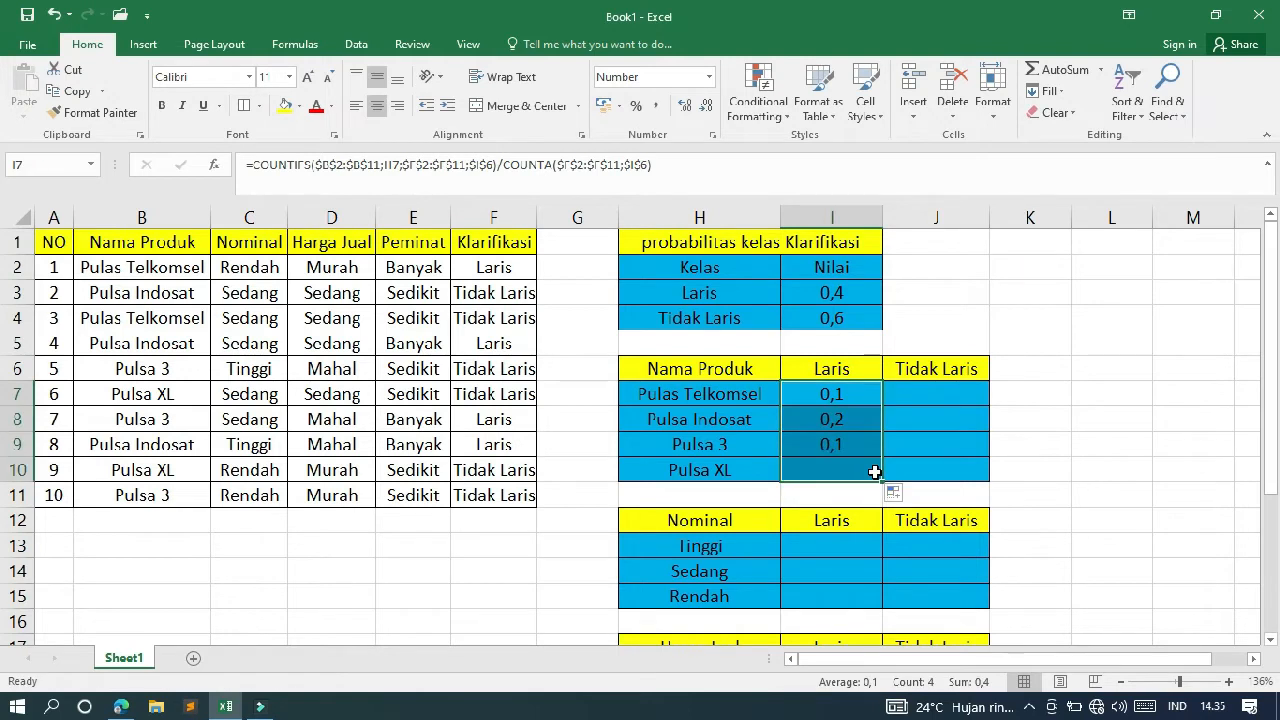
left_click(829, 418)
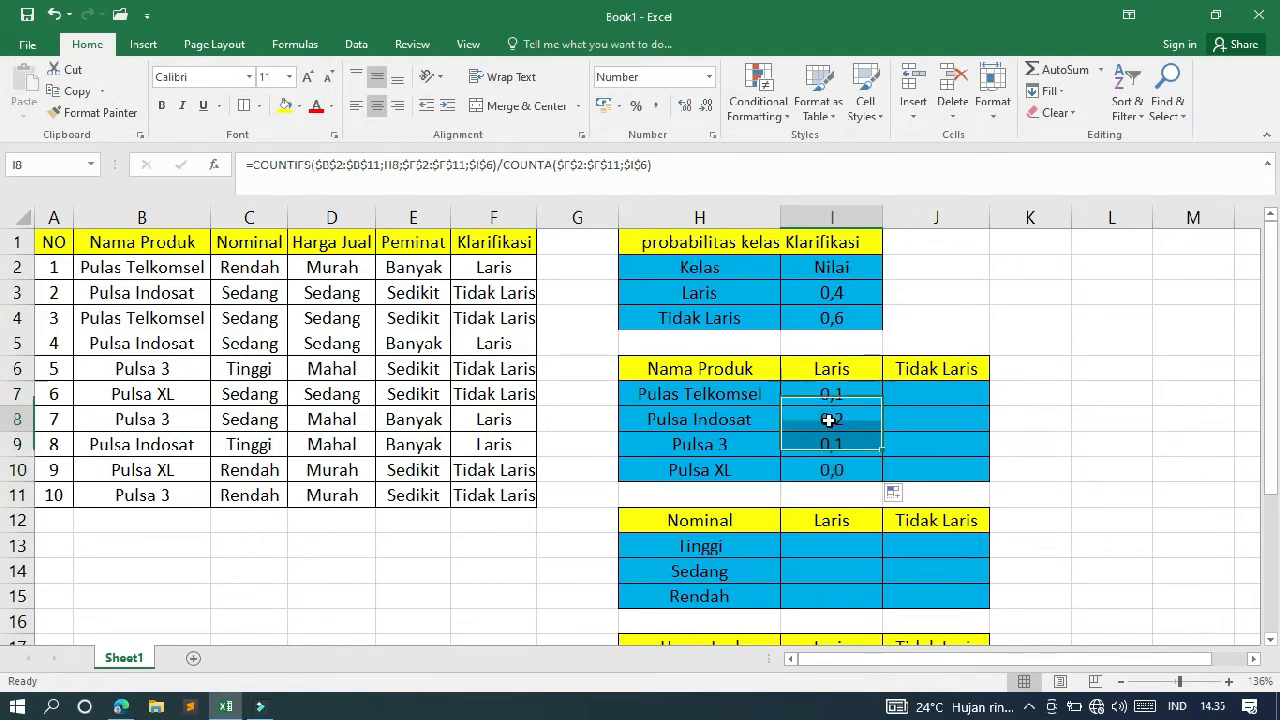
left_click(392, 168)
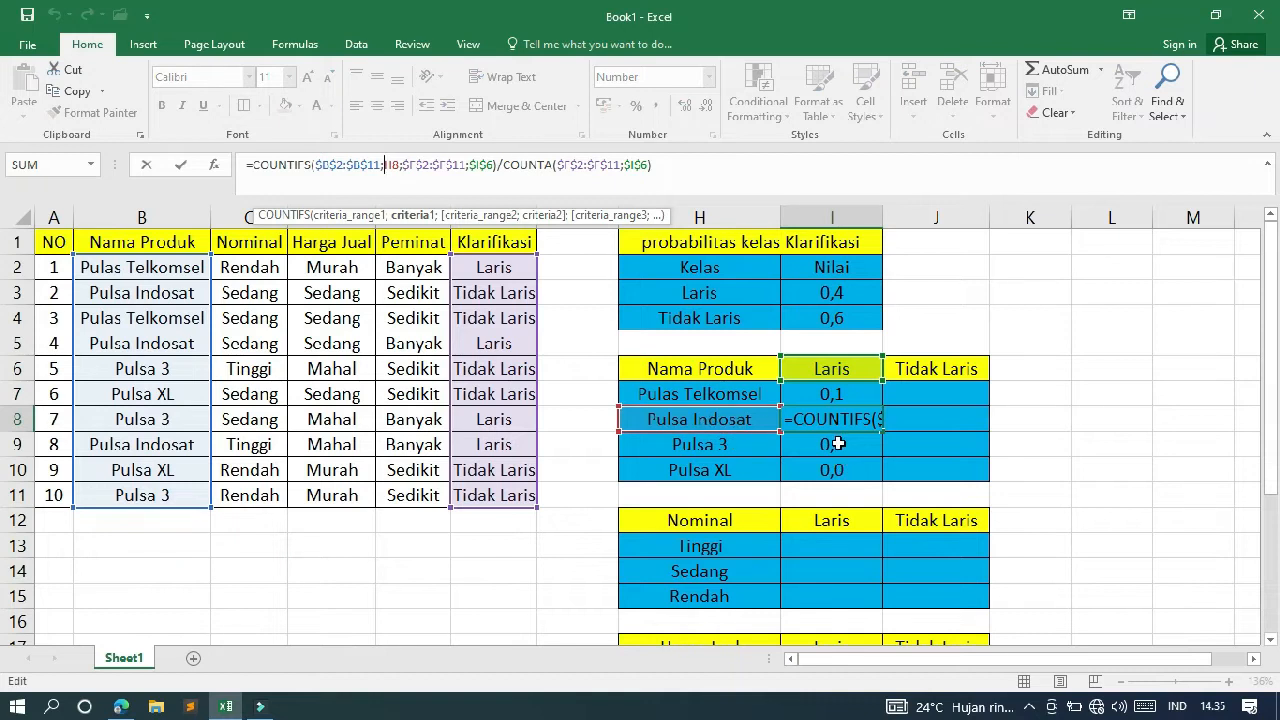
key("Return")
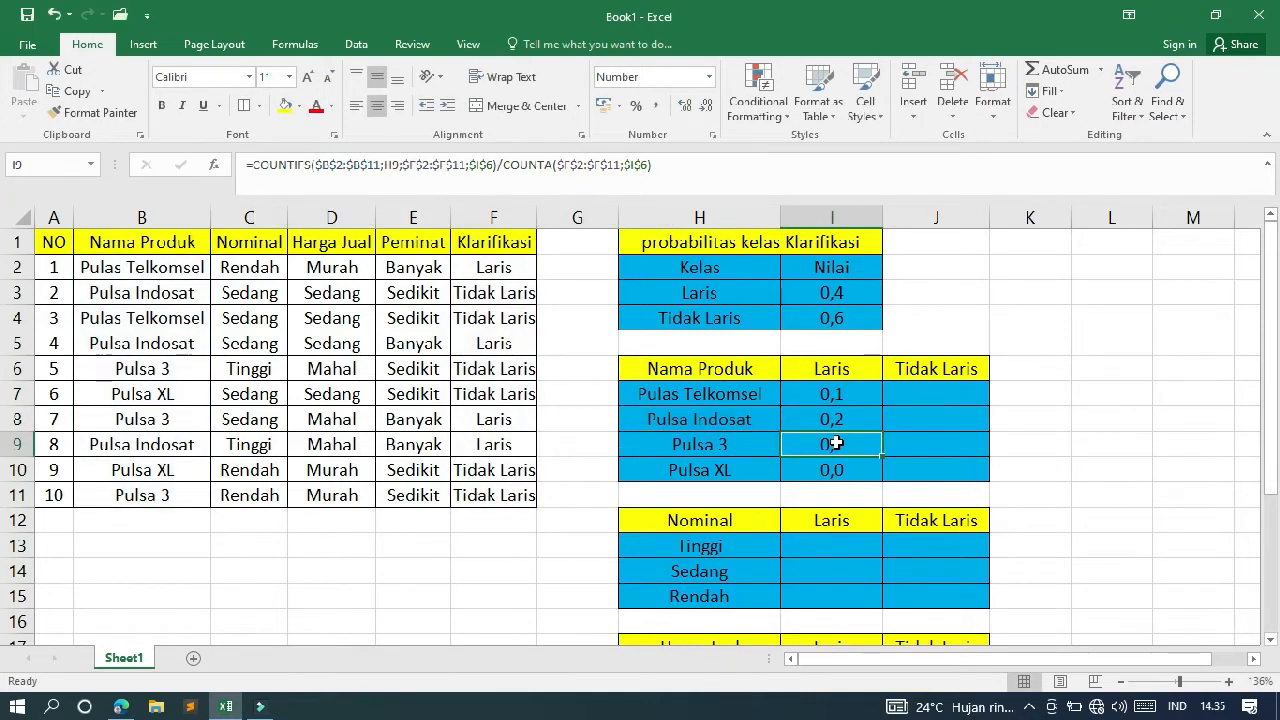
left_click(398, 164)
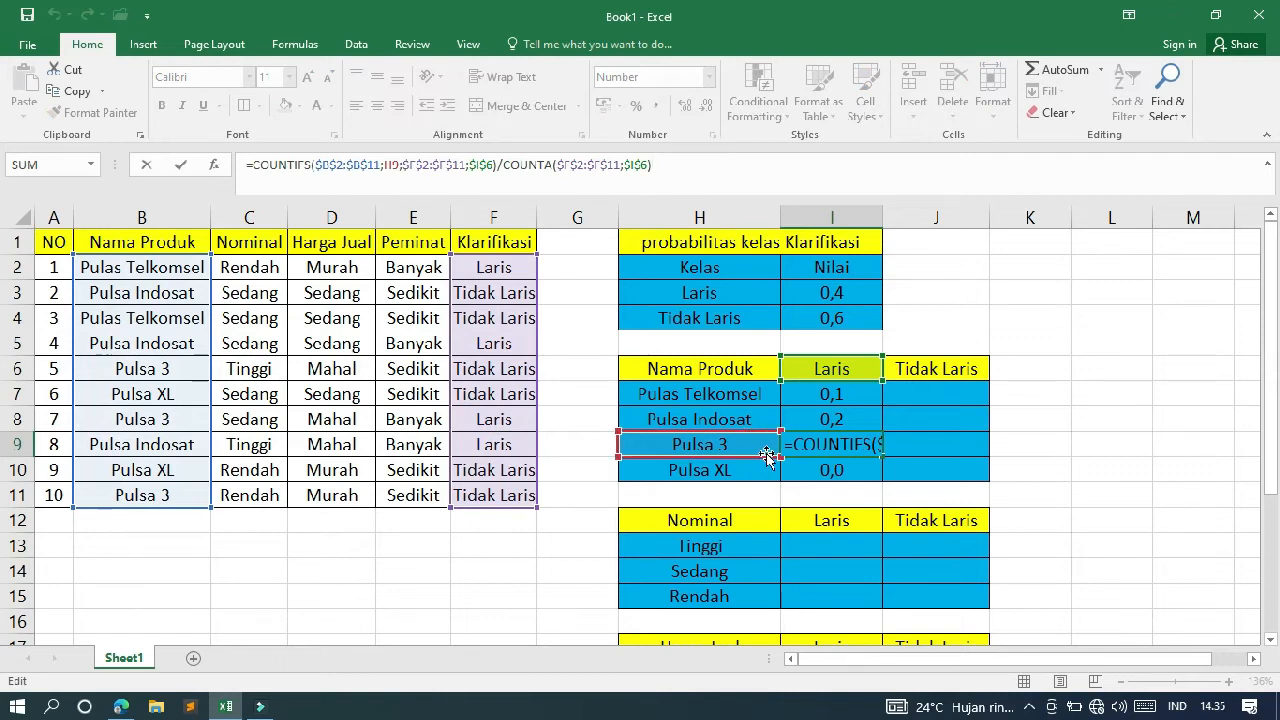
key("Return")
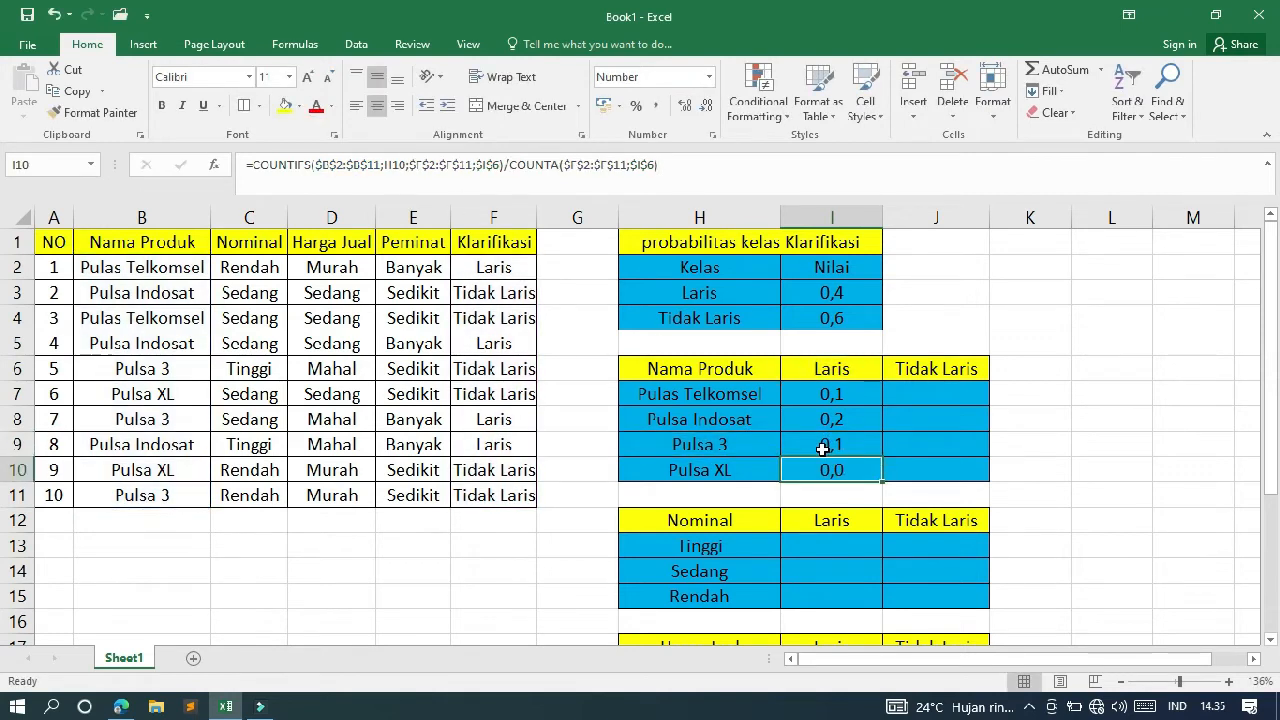
left_click(717, 168)
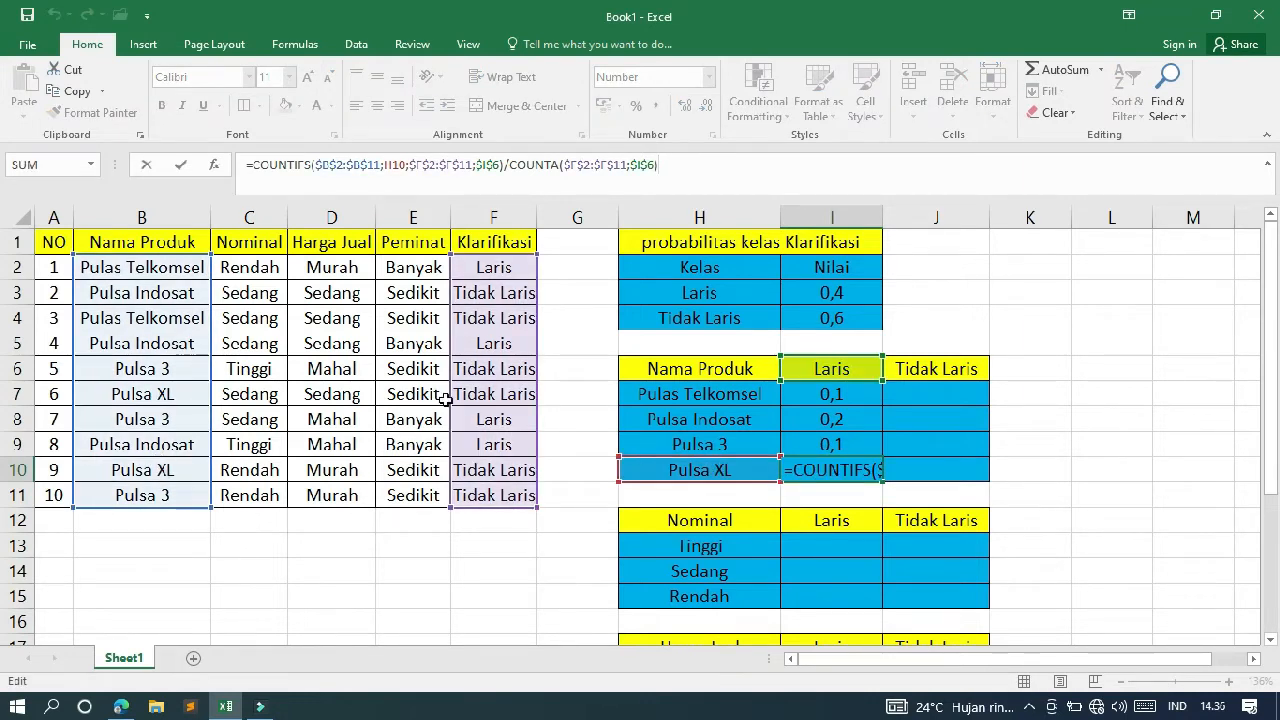
key("Return")
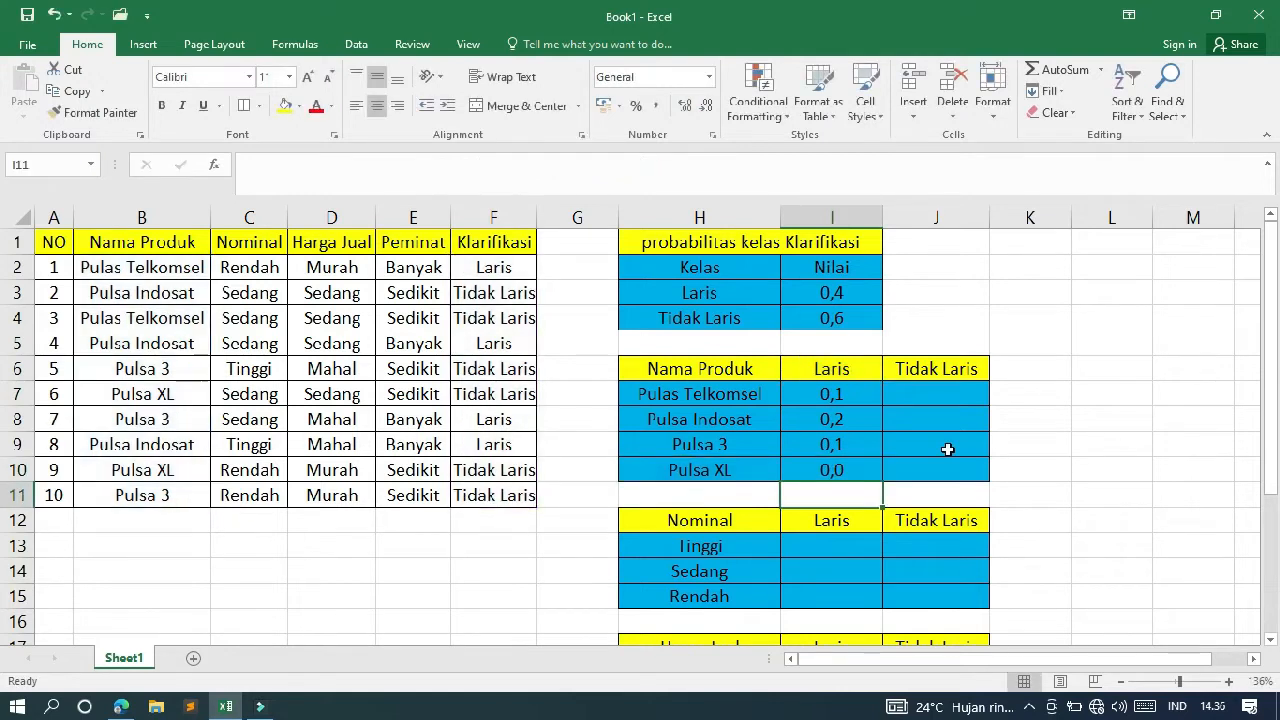
Step: Fill the I7 formula across to J7 and set its first COUNTIFS criterion to H7
key("Right")
key("Up")
key("Up")
key("Up")
key("Up")
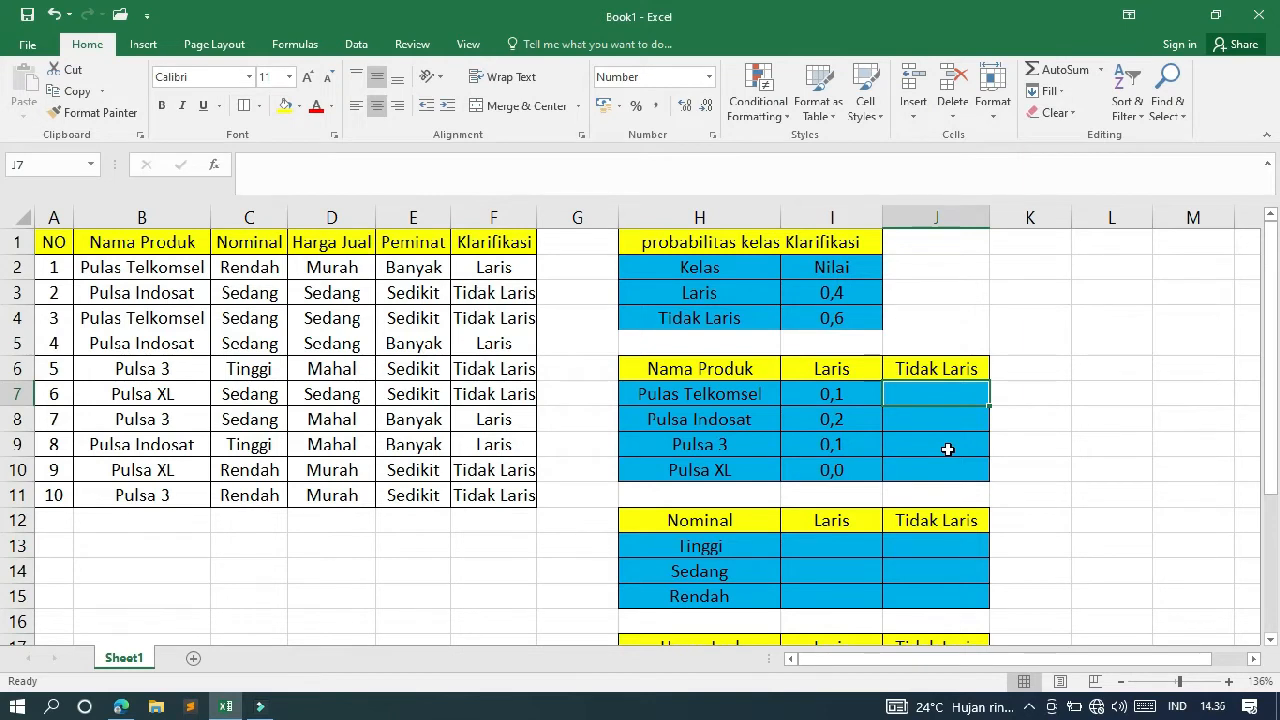
key("Left")
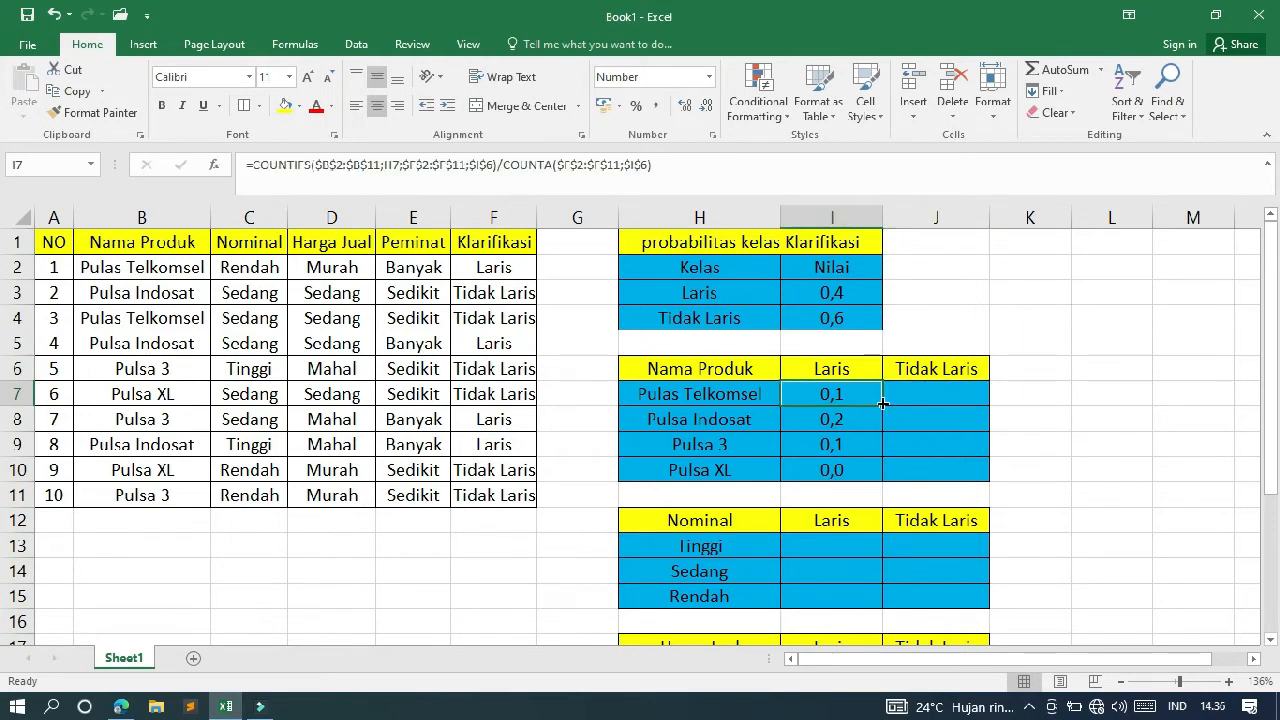
left_click_drag(883, 403, 963, 401)
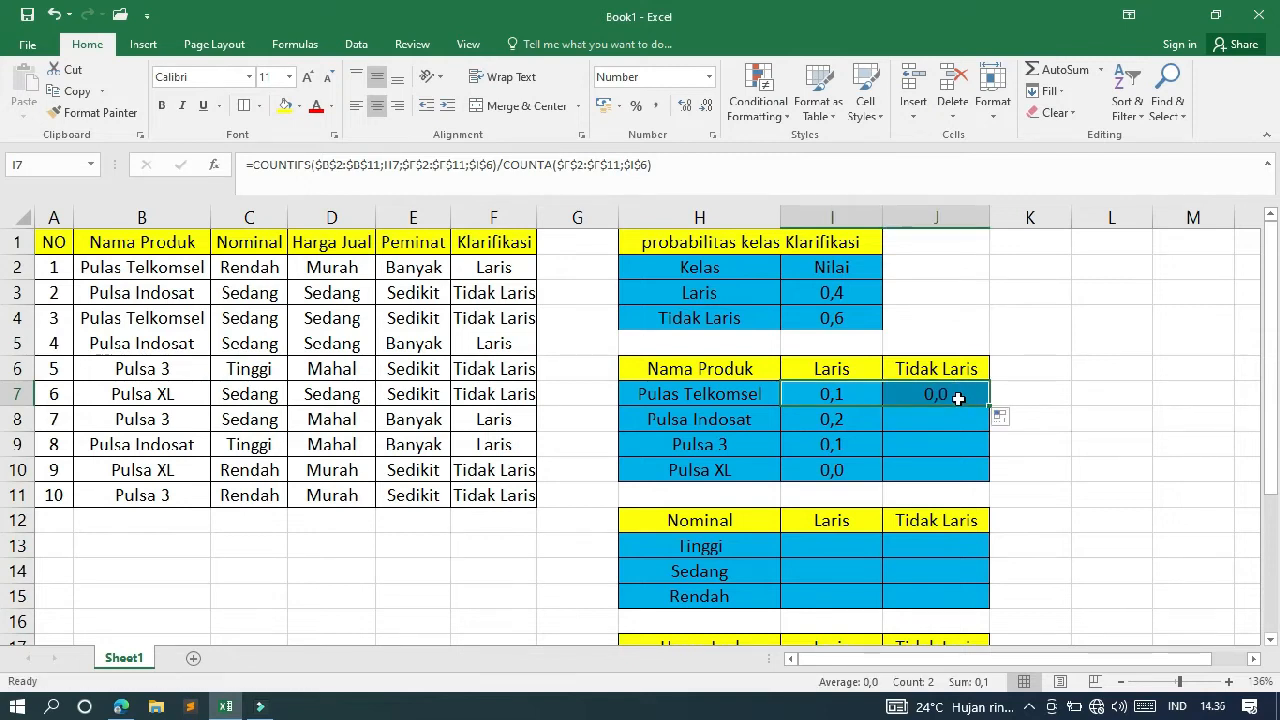
left_click(956, 397)
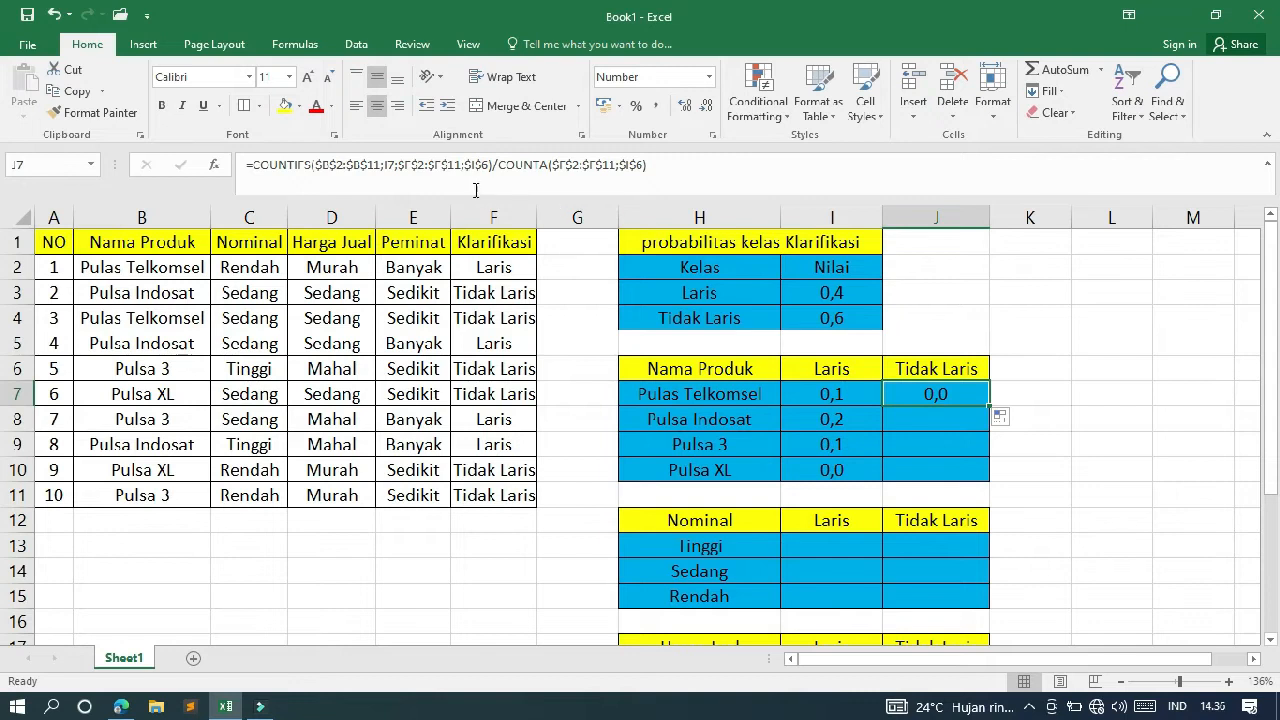
left_click(392, 168)
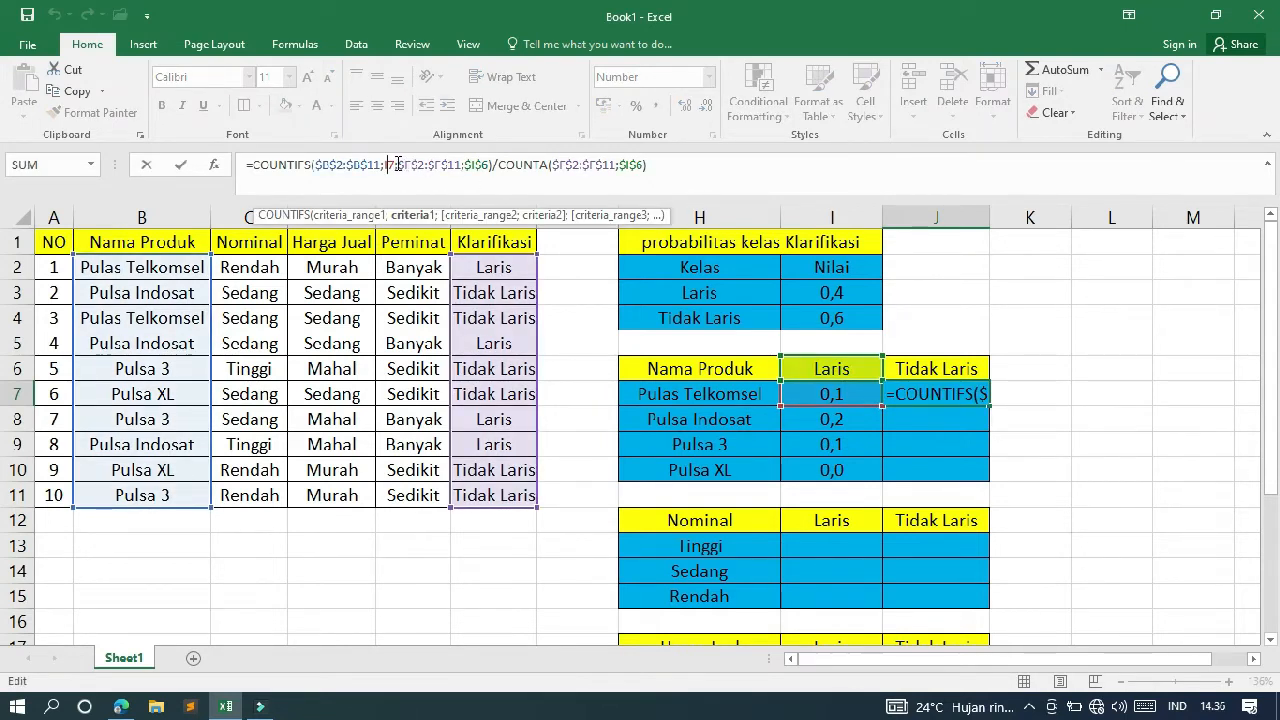
double_click(390, 165)
left_click(718, 394)
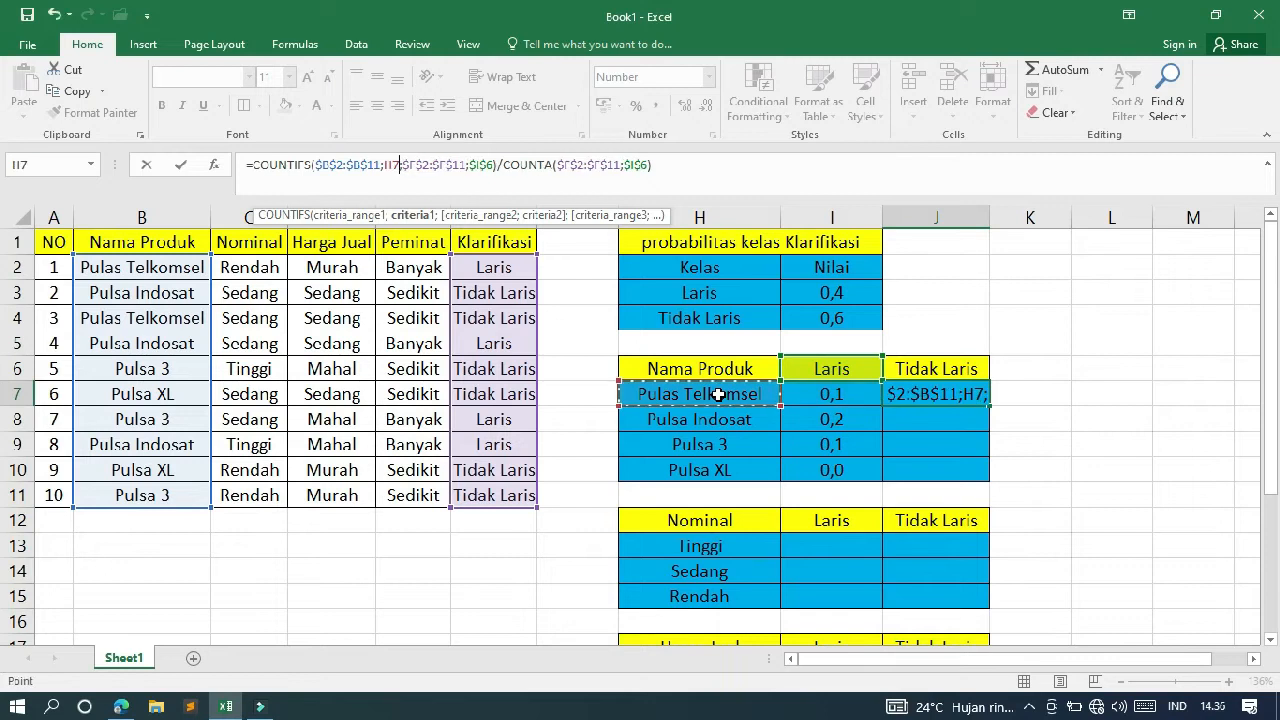
Step: Replace $I$6 with $J$6 in both the COUNTIFS and COUNTA parts of the J7 formula and enter it
double_click(485, 166)
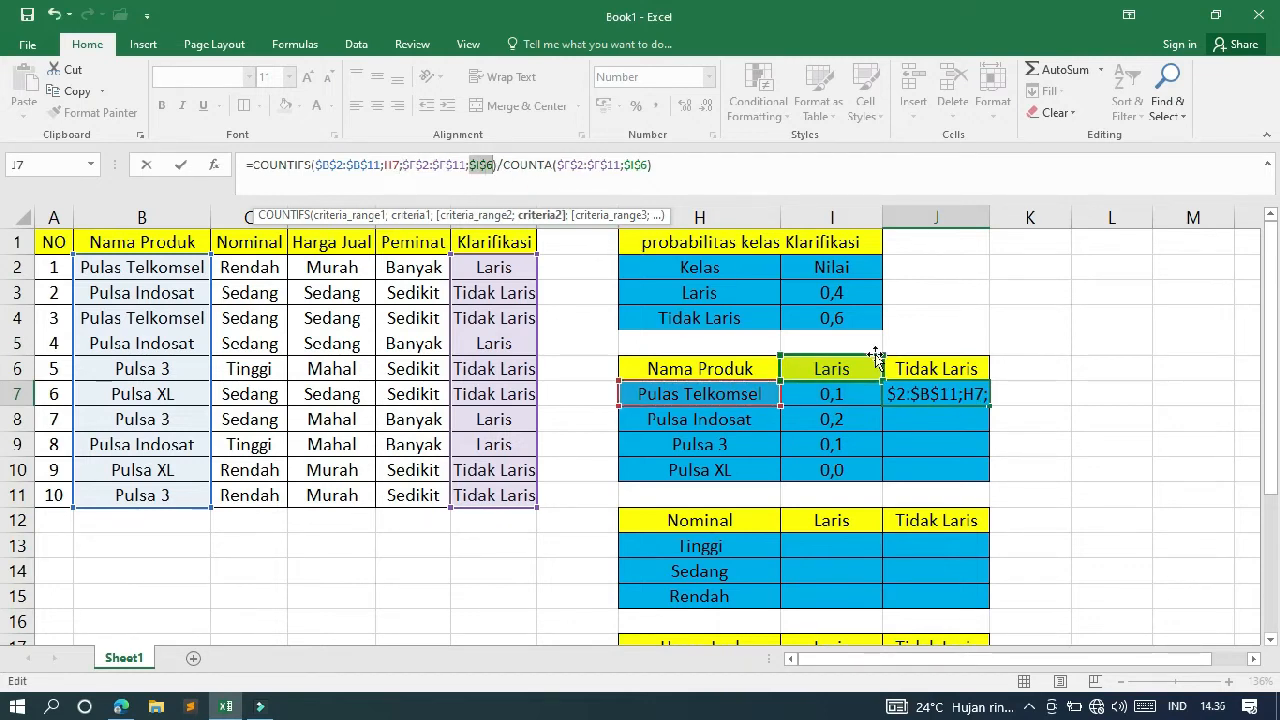
left_click(930, 365)
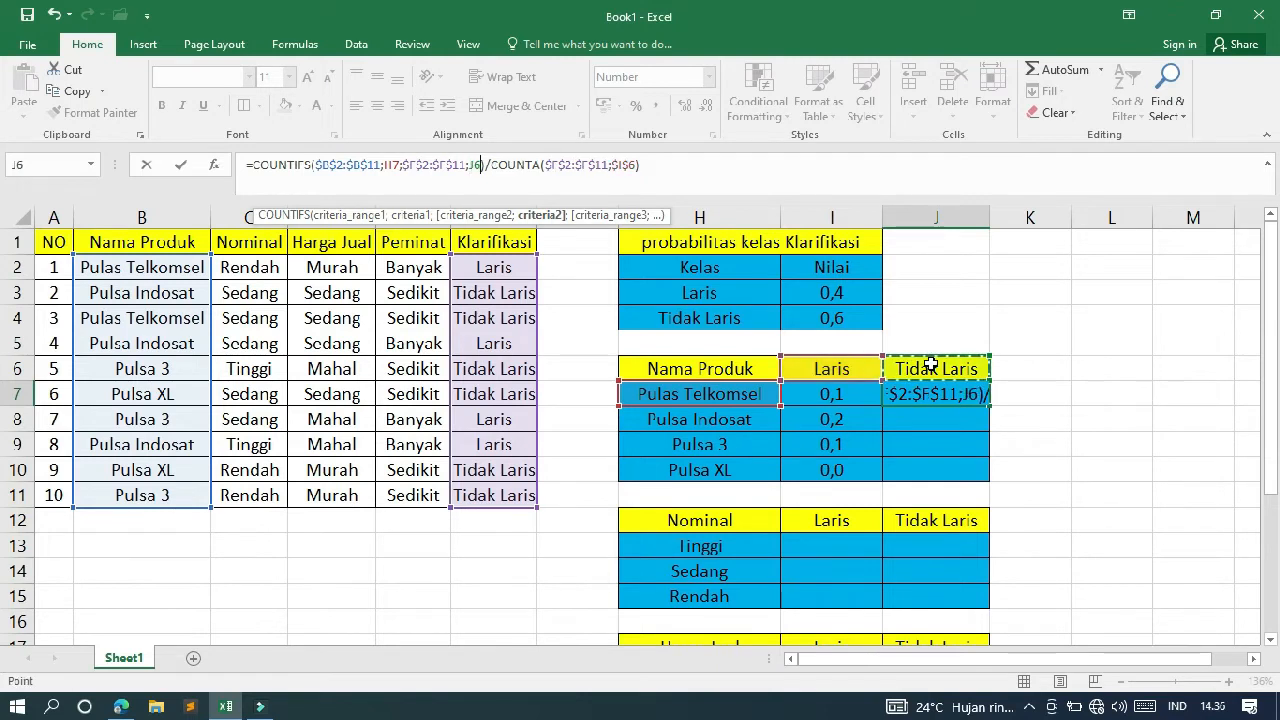
key("F4")
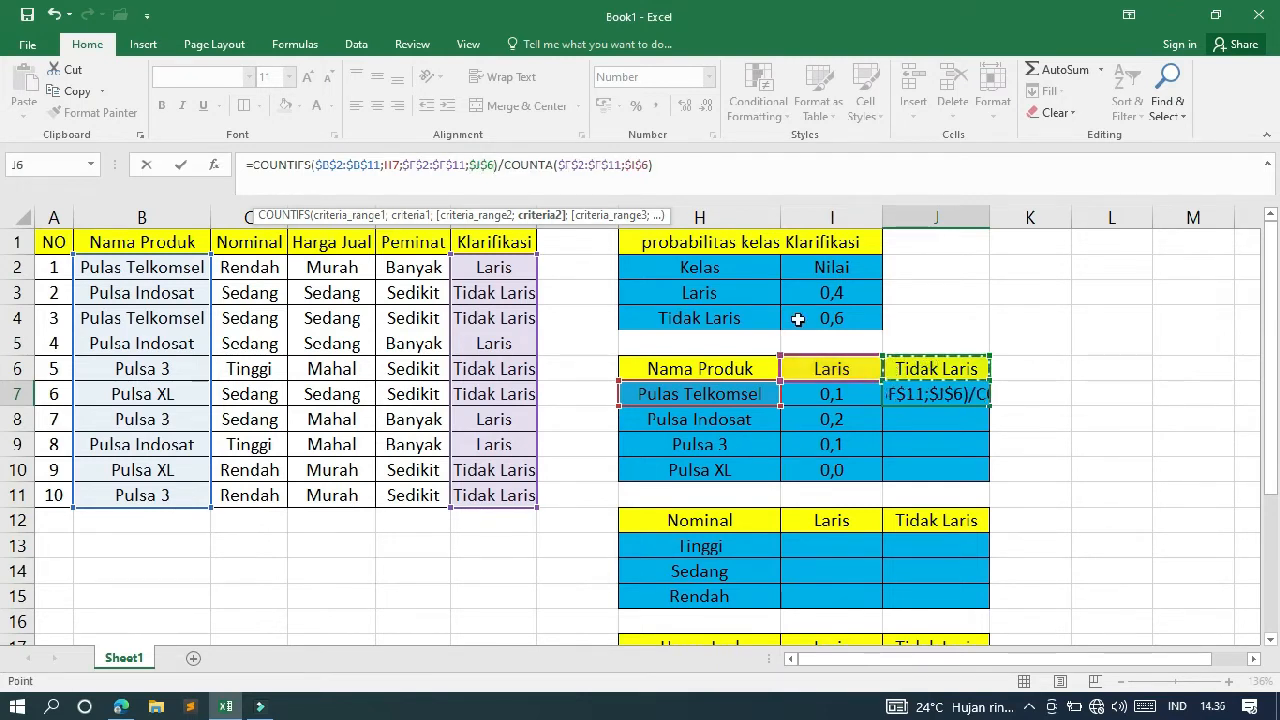
double_click(642, 167)
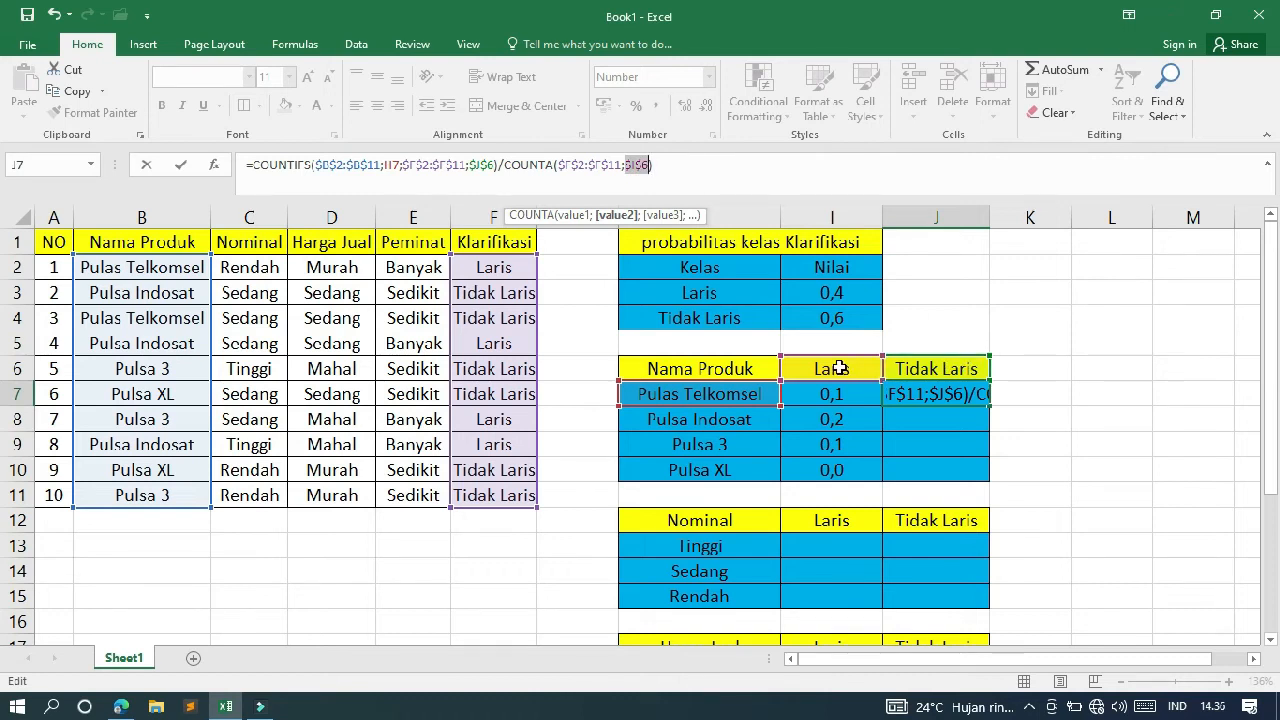
left_click(931, 374)
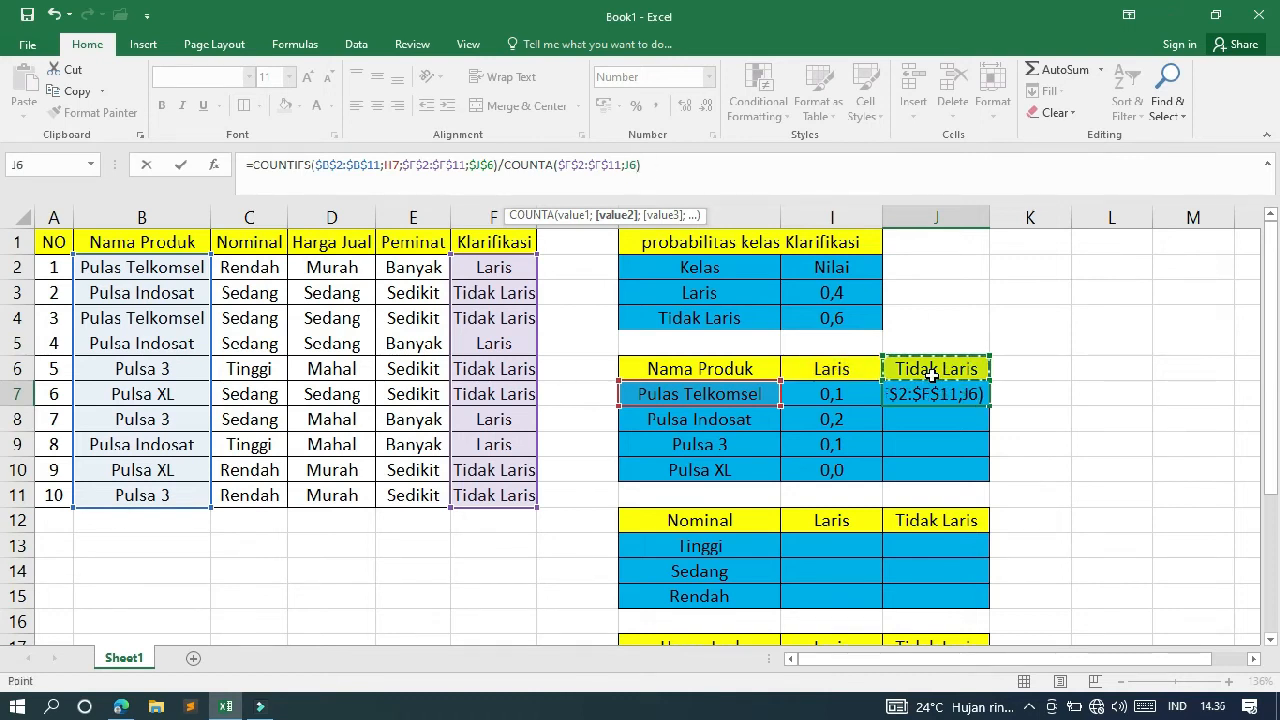
key("F4")
key("ctrl+Return")
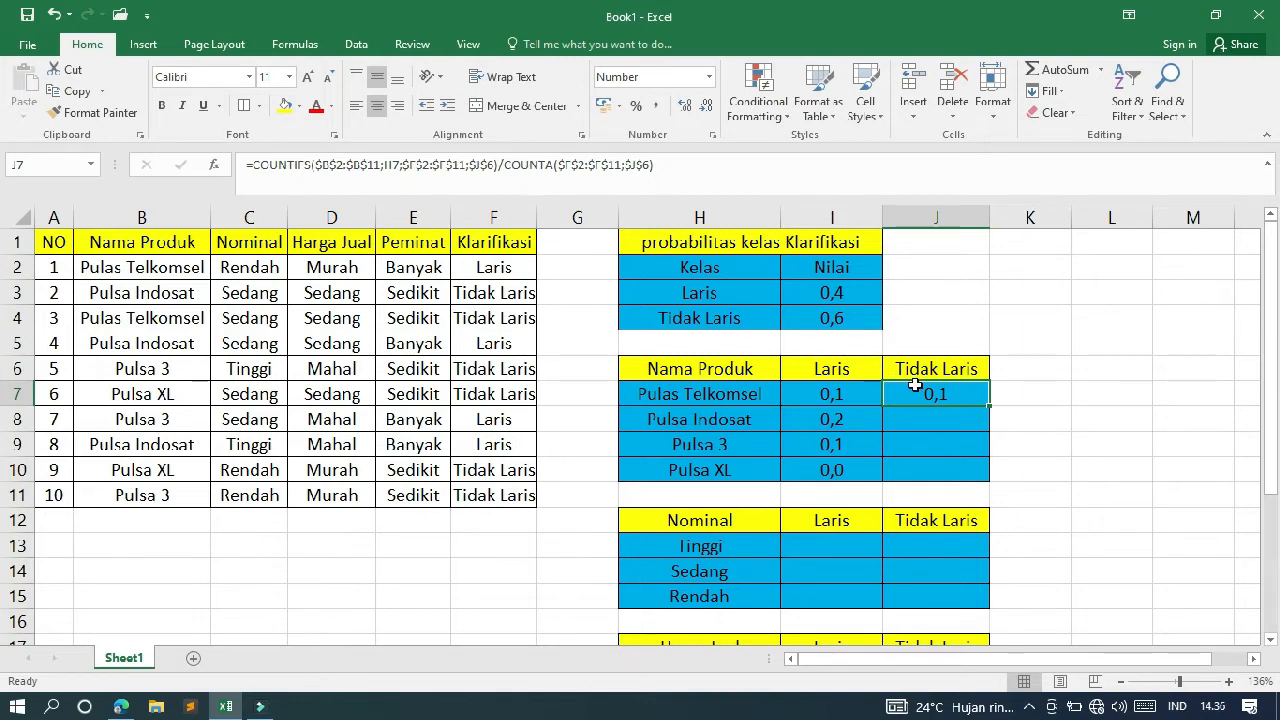
Step: Fill the J7 formula down to J10 and check Pulsa Indosat's Tidak Laris entry against the sales data
left_click_drag(990, 407, 990, 478)
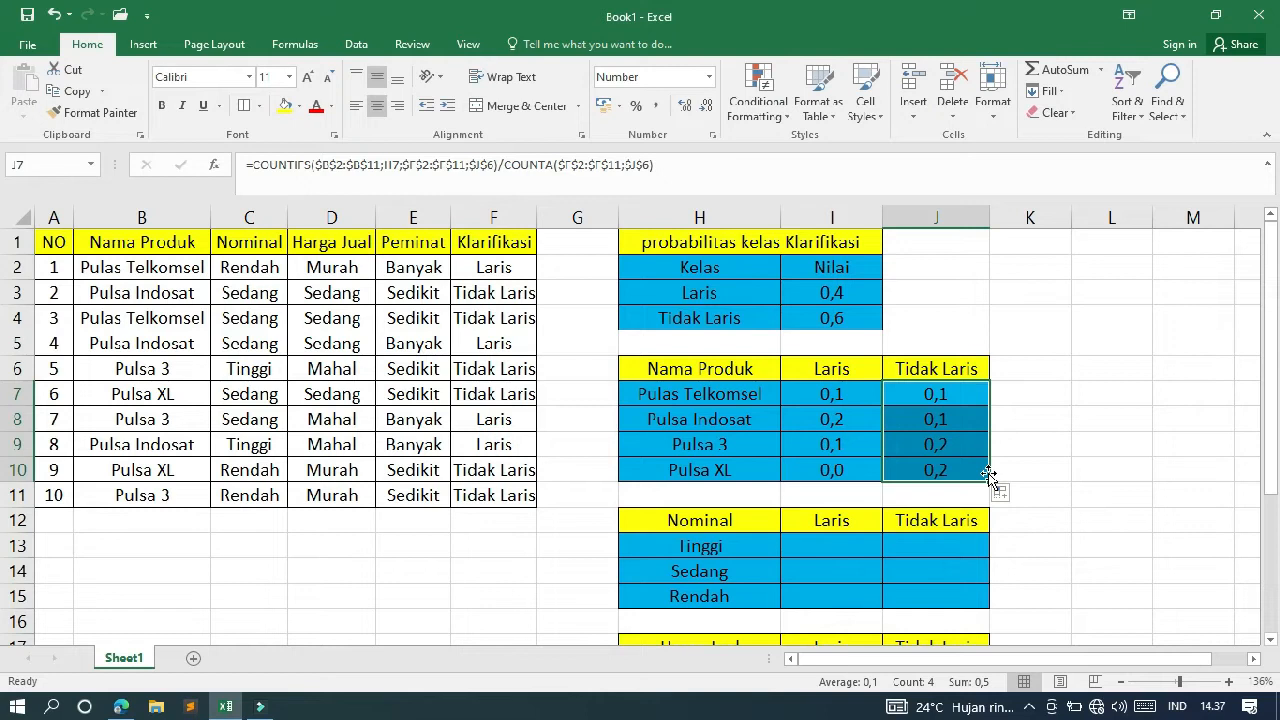
left_click(949, 421)
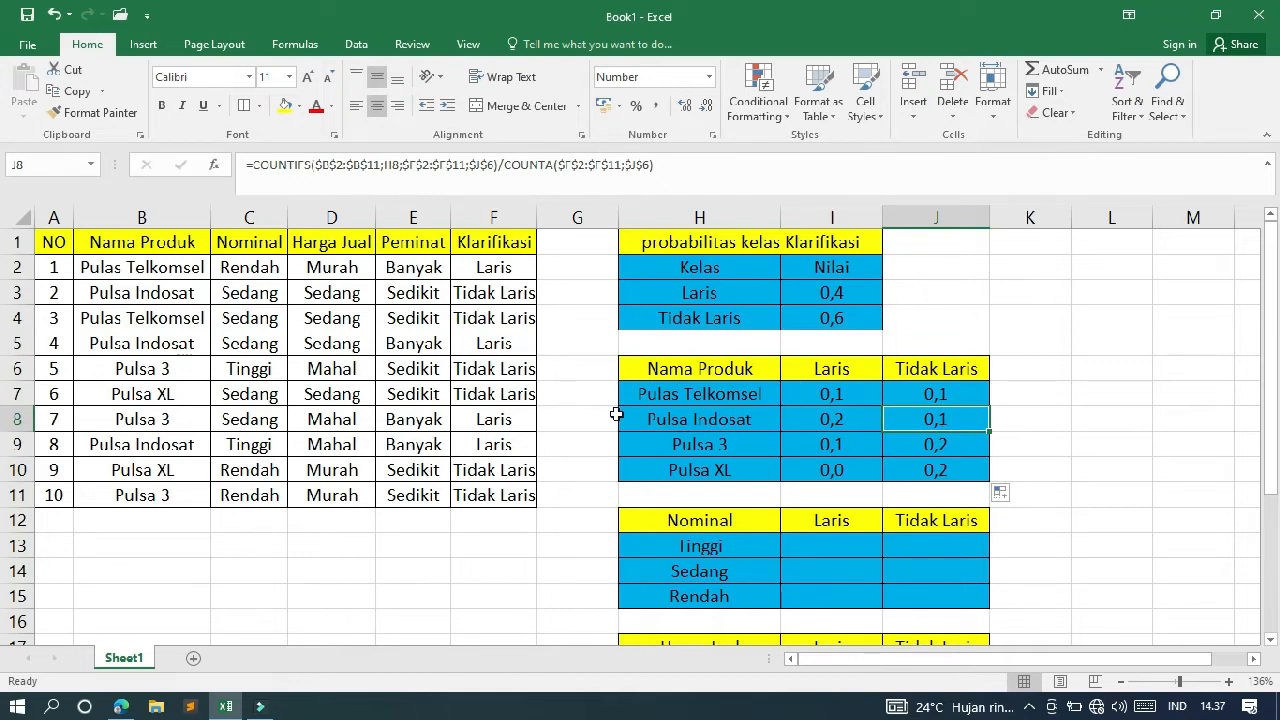
left_click(506, 296)
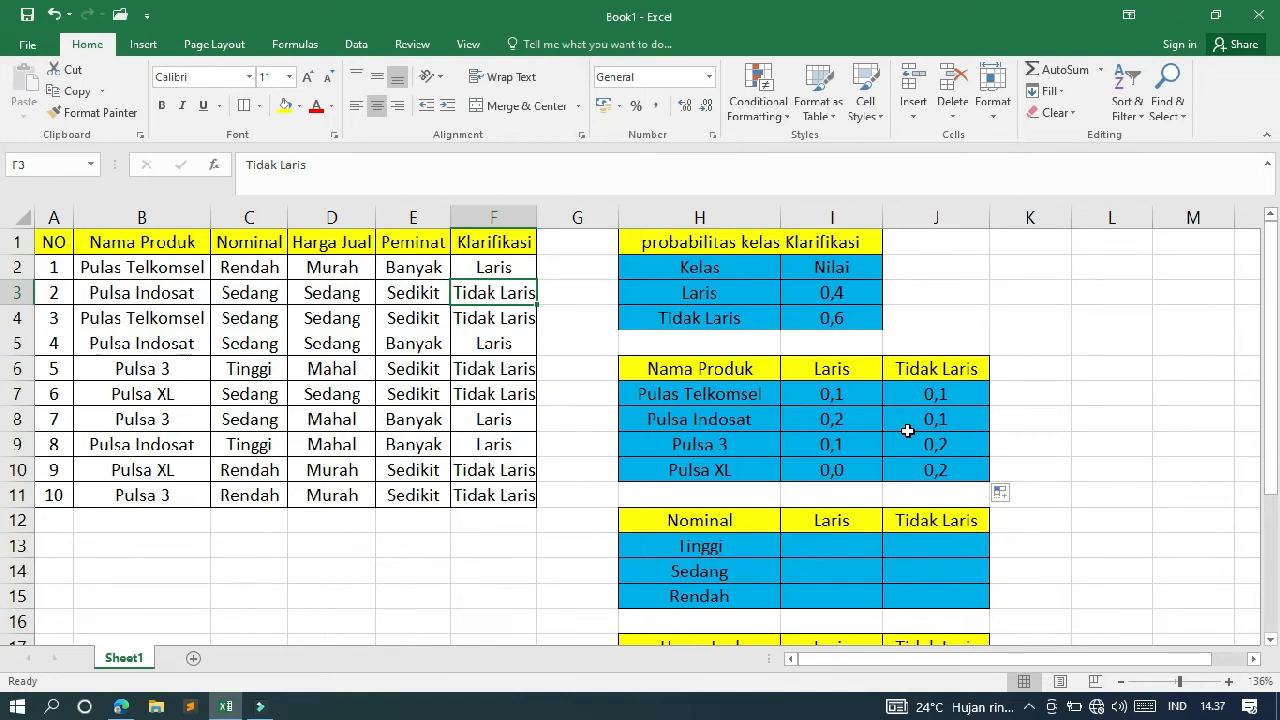
left_click(907, 317)
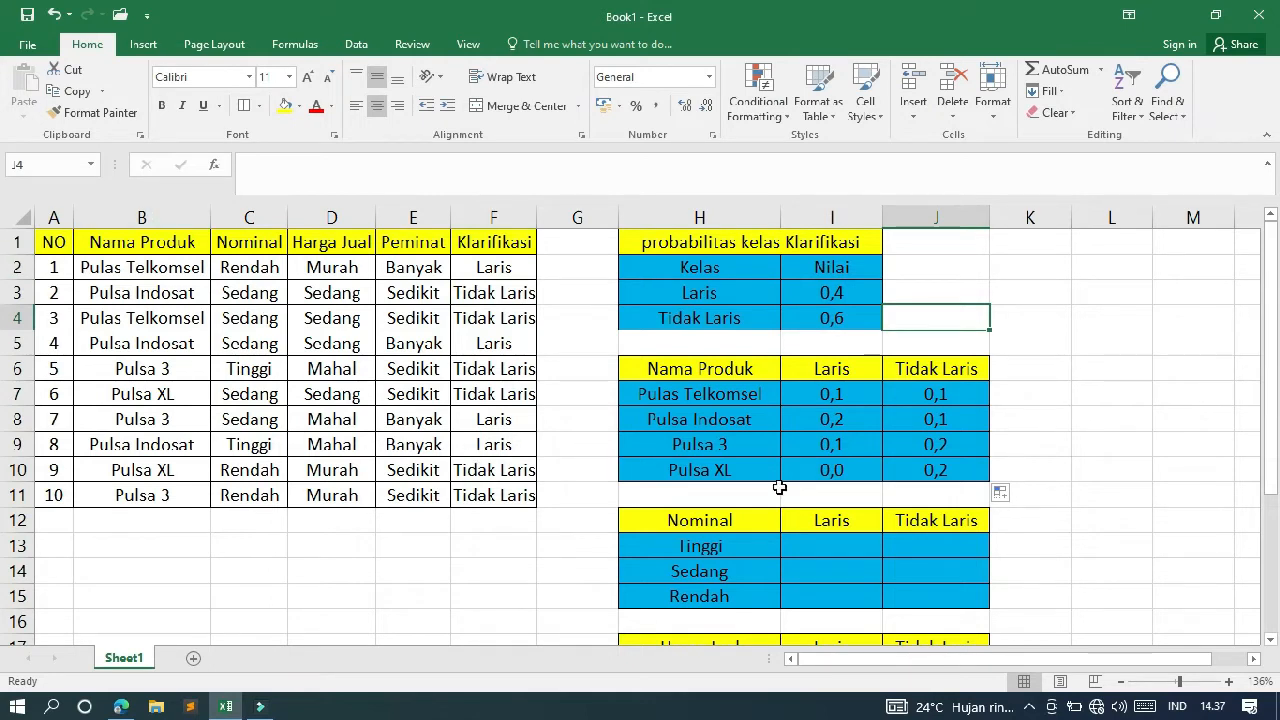
Step: Start a COUNTIFS formula in I13 with the Nominal data $C$2:$C$11 as its absolute first criteria range
left_click(818, 543)
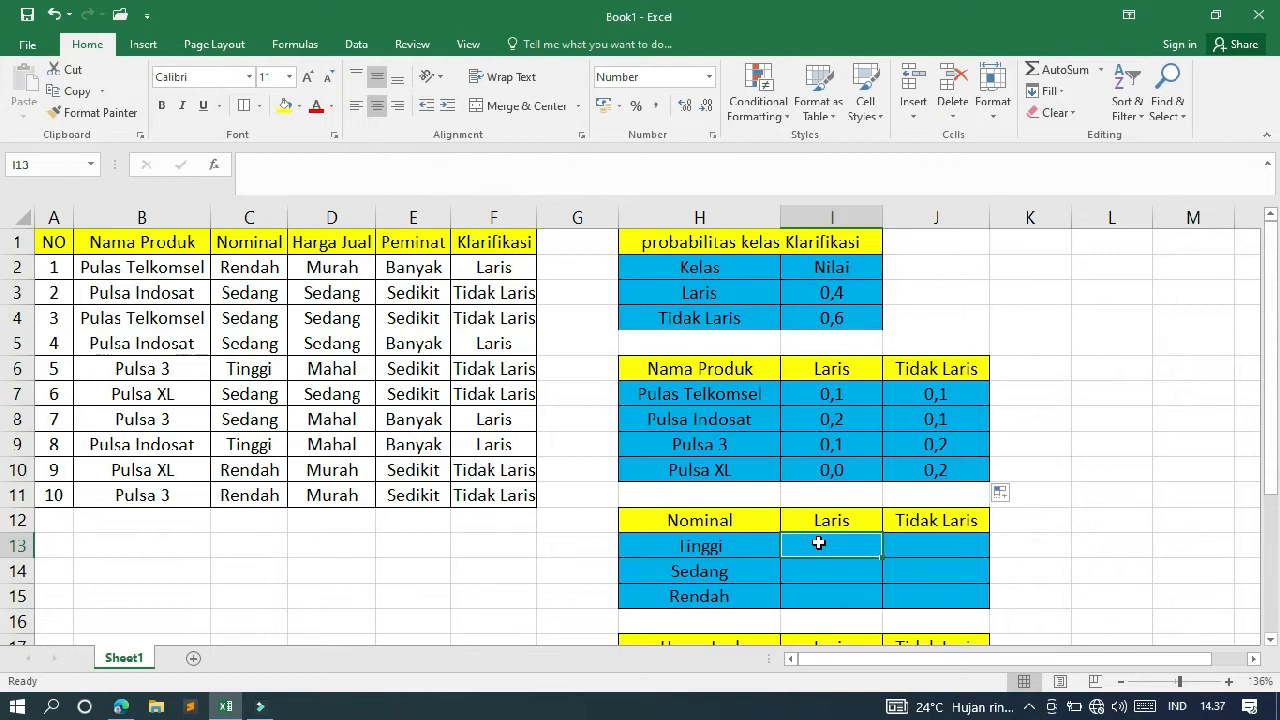
left_click(831, 394)
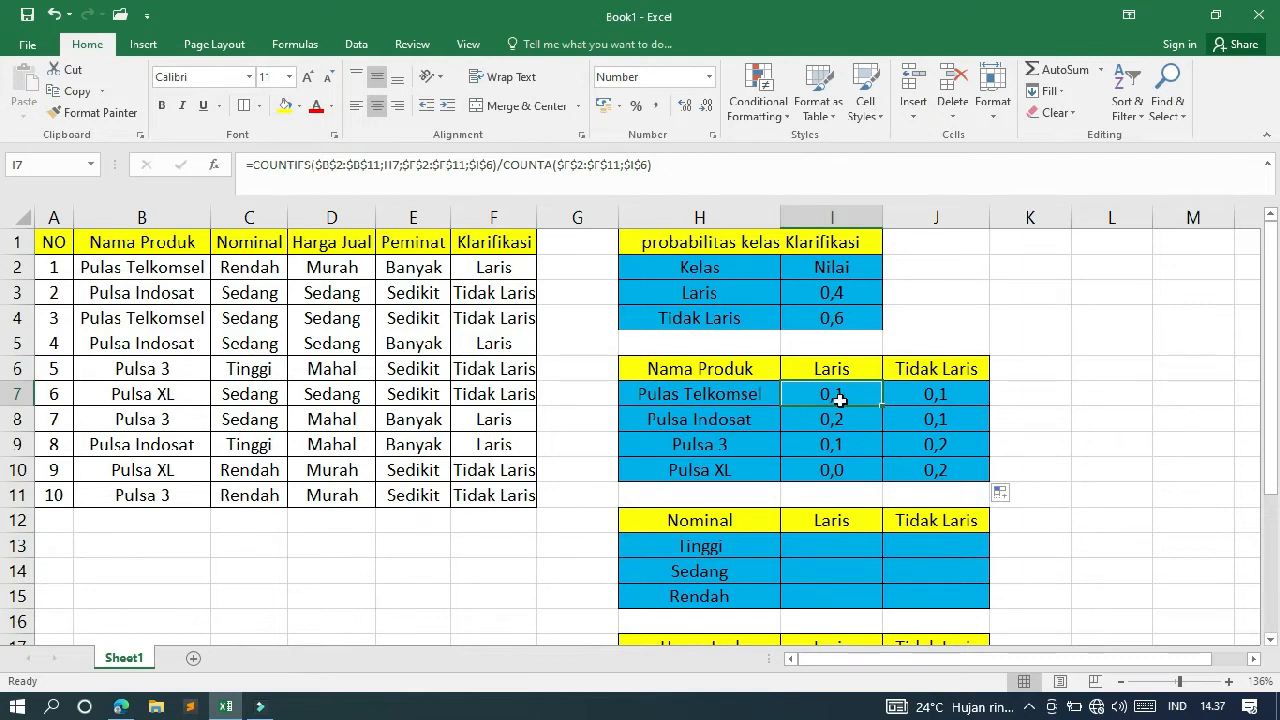
left_click(830, 546)
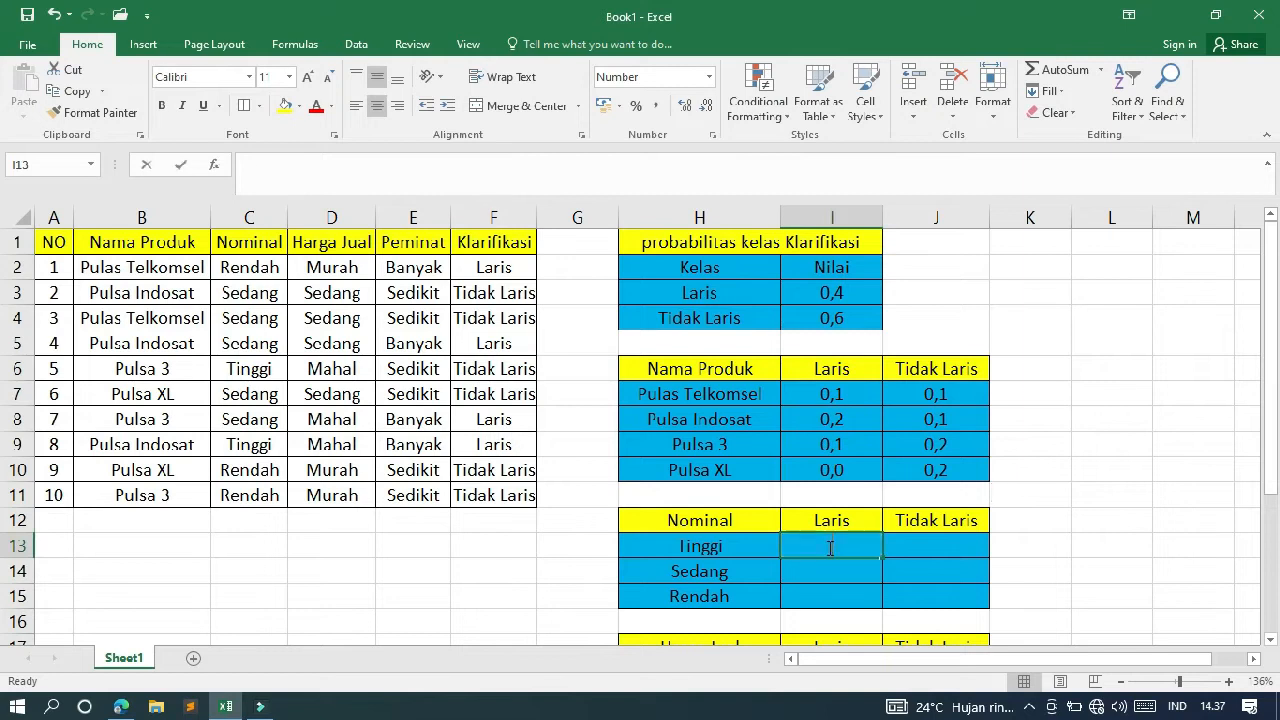
type("=coun")
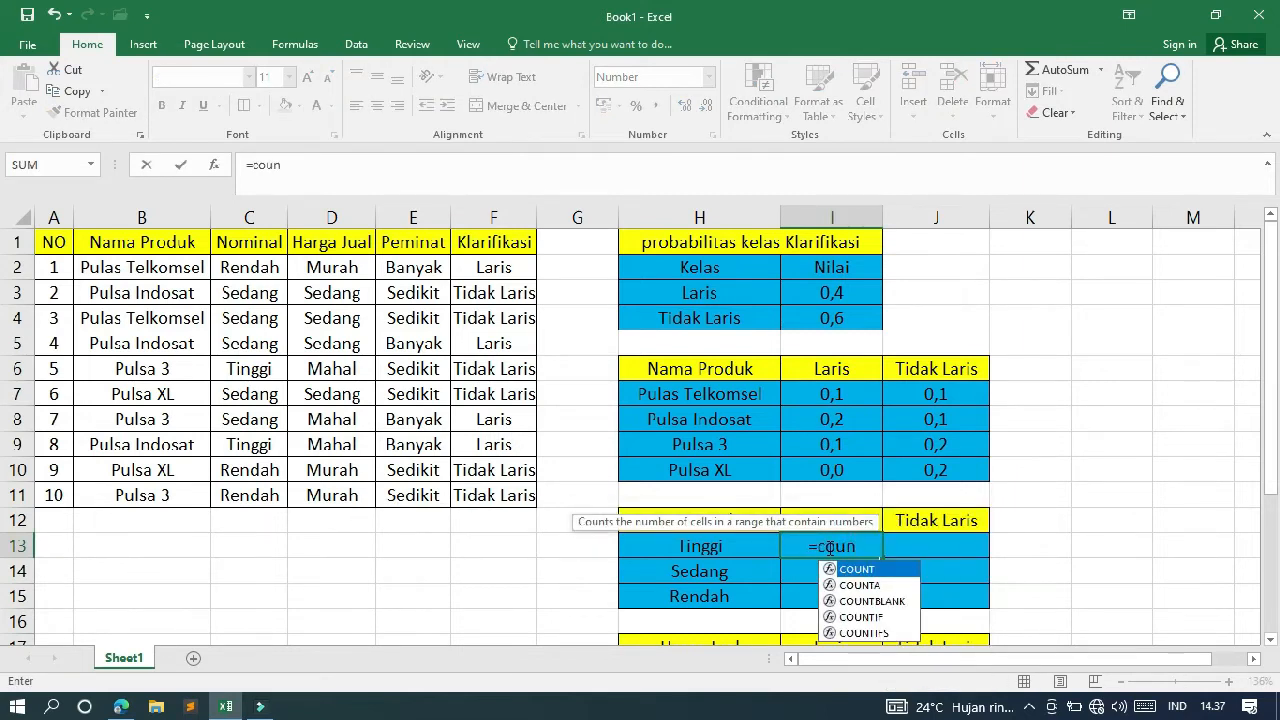
key("Down")
key("Down")
key("Down")
key("Down")
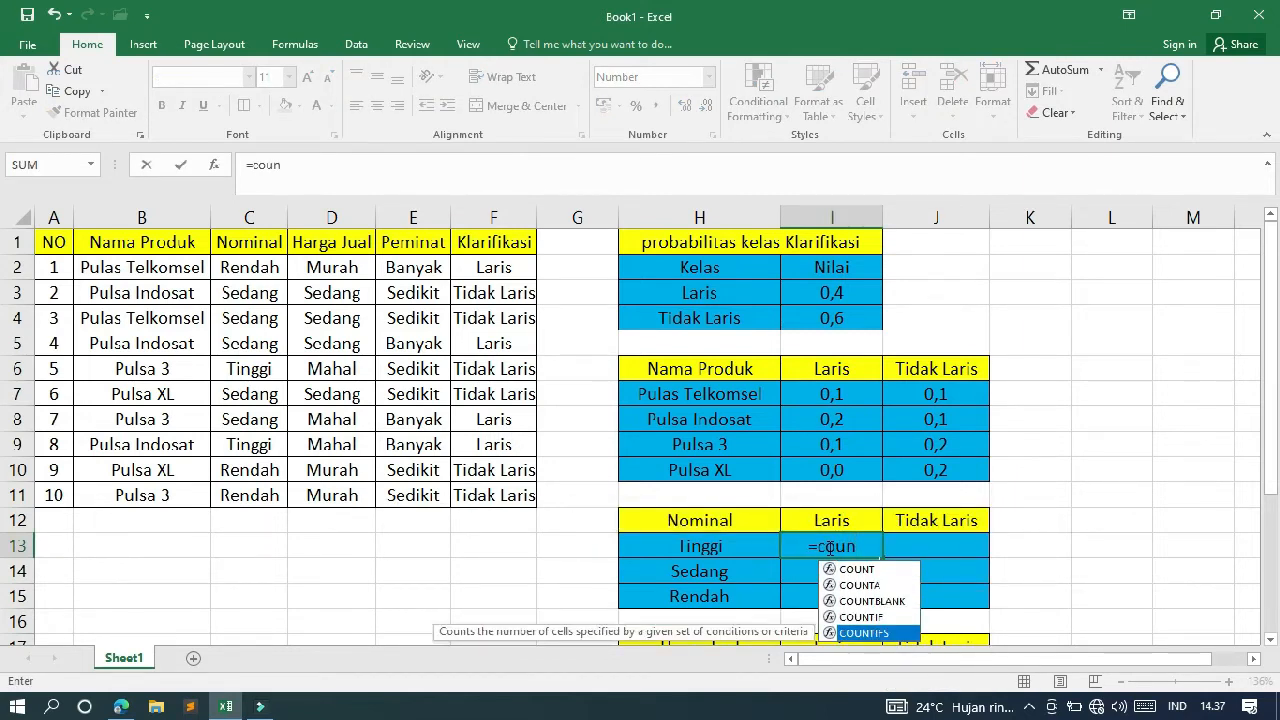
key("Tab")
left_click_drag(248, 262, 247, 490)
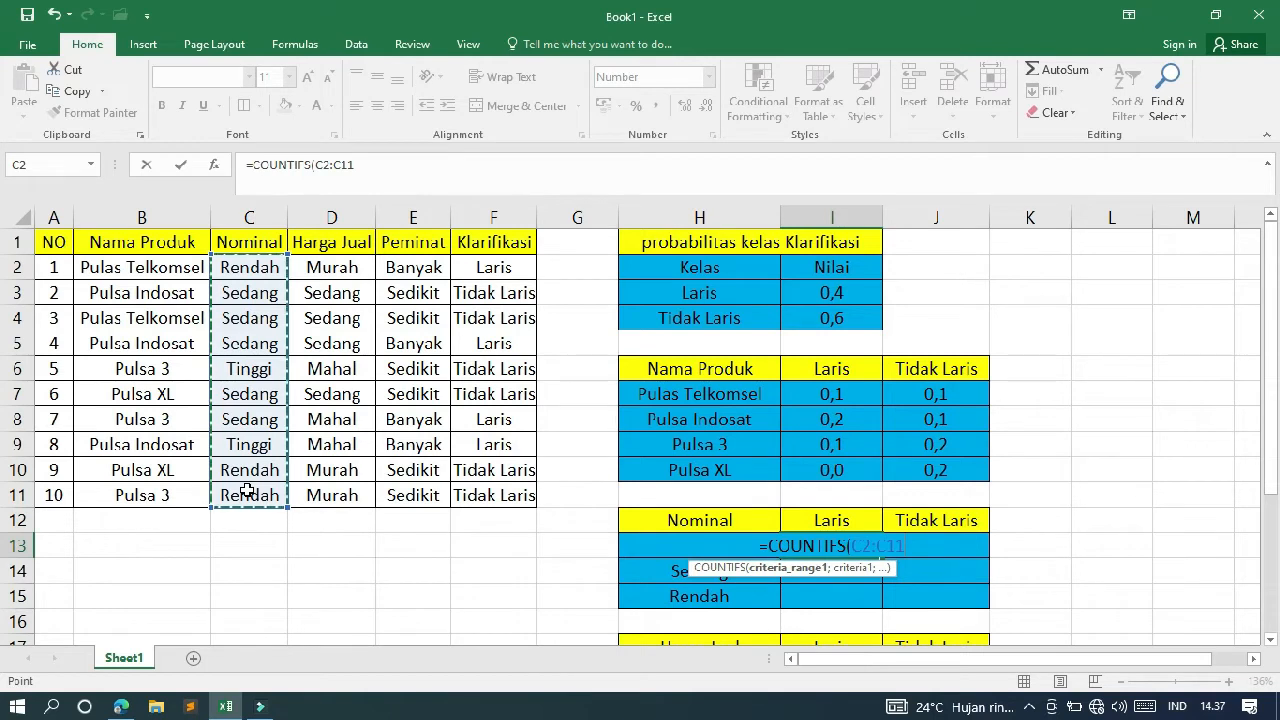
key("F4")
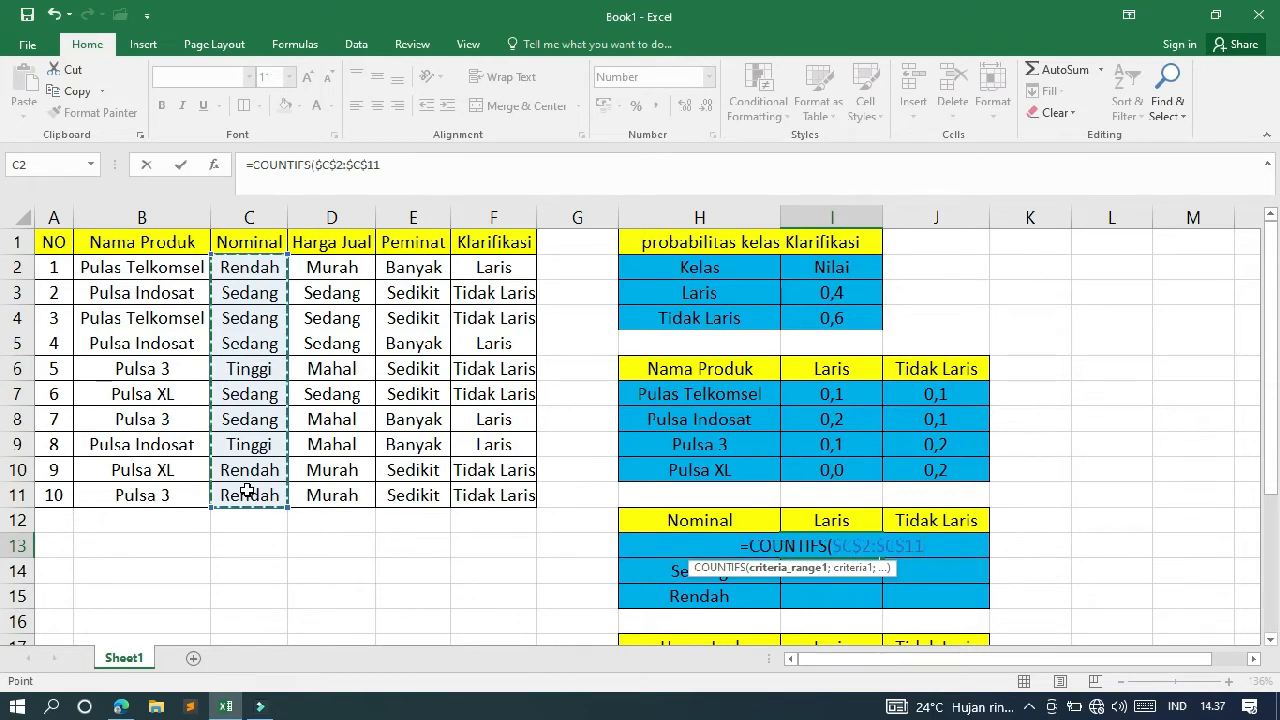
Step: Complete the I13 COUNTIFS with criterion H13, the absolute Klarifikasi range $F$2:$F$11 and criterion I12
left_click(438, 171)
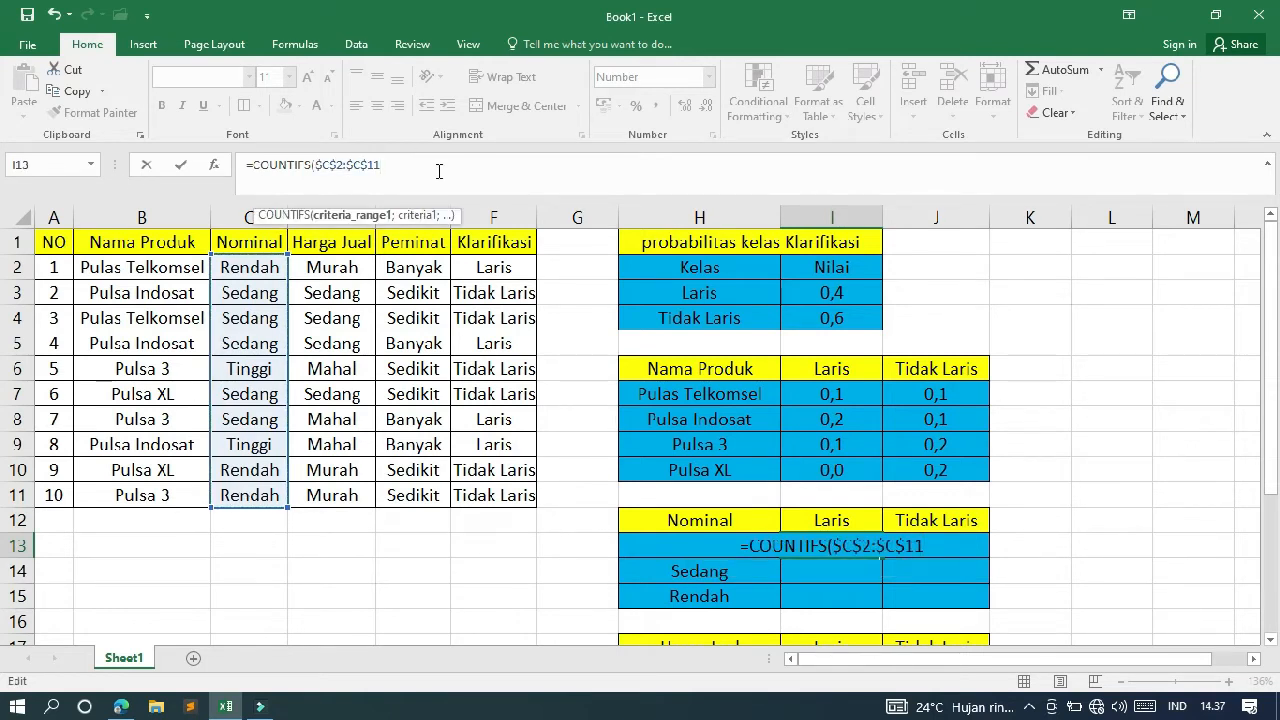
type(";")
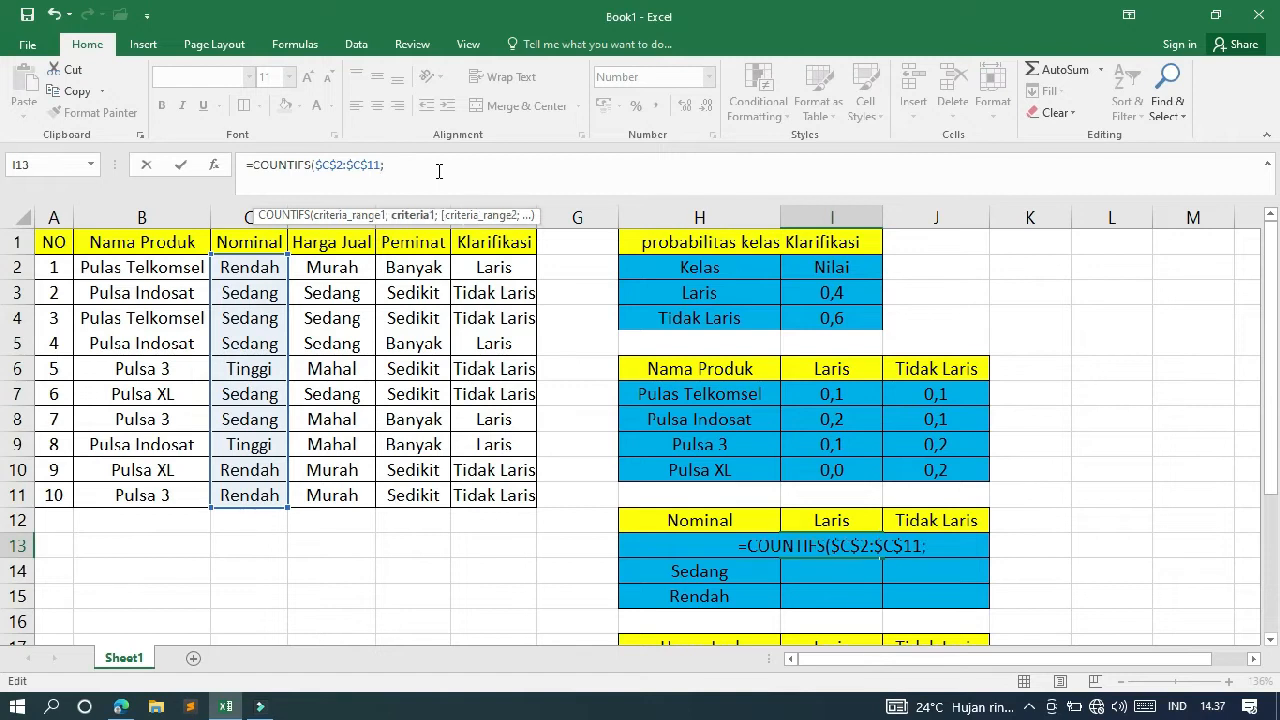
left_click(622, 543)
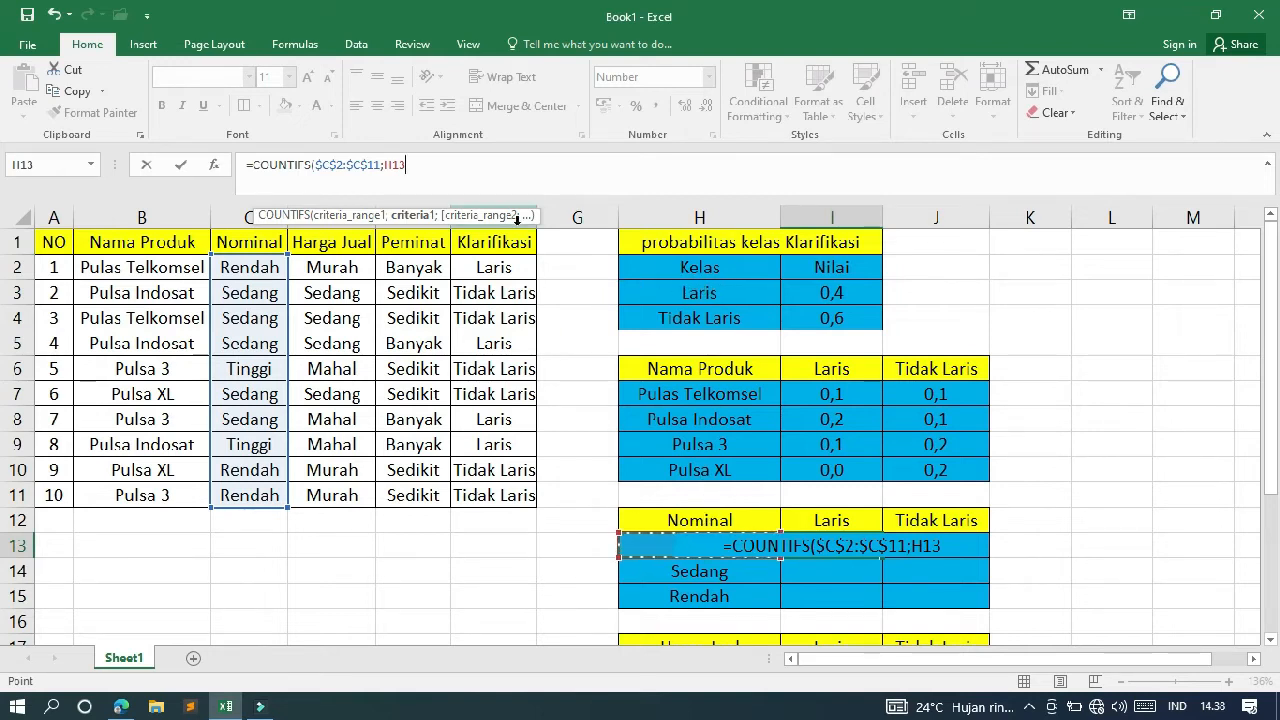
type(";")
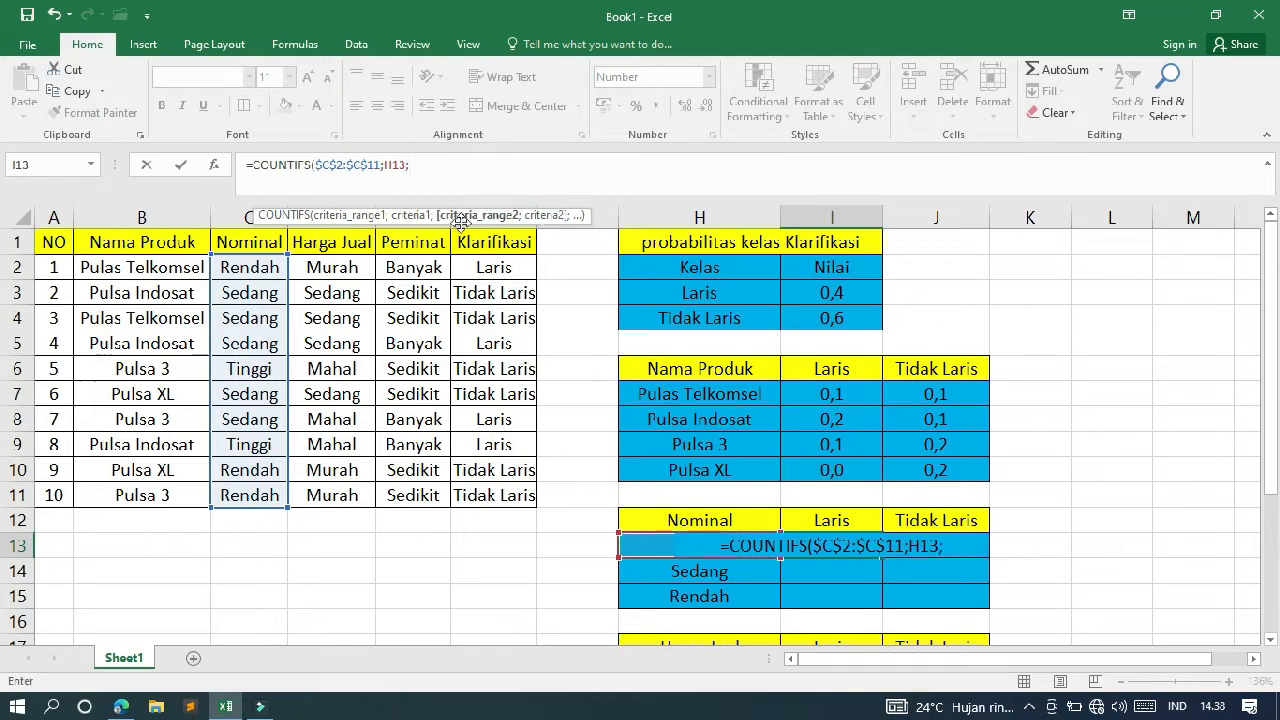
left_click_drag(485, 267, 476, 492)
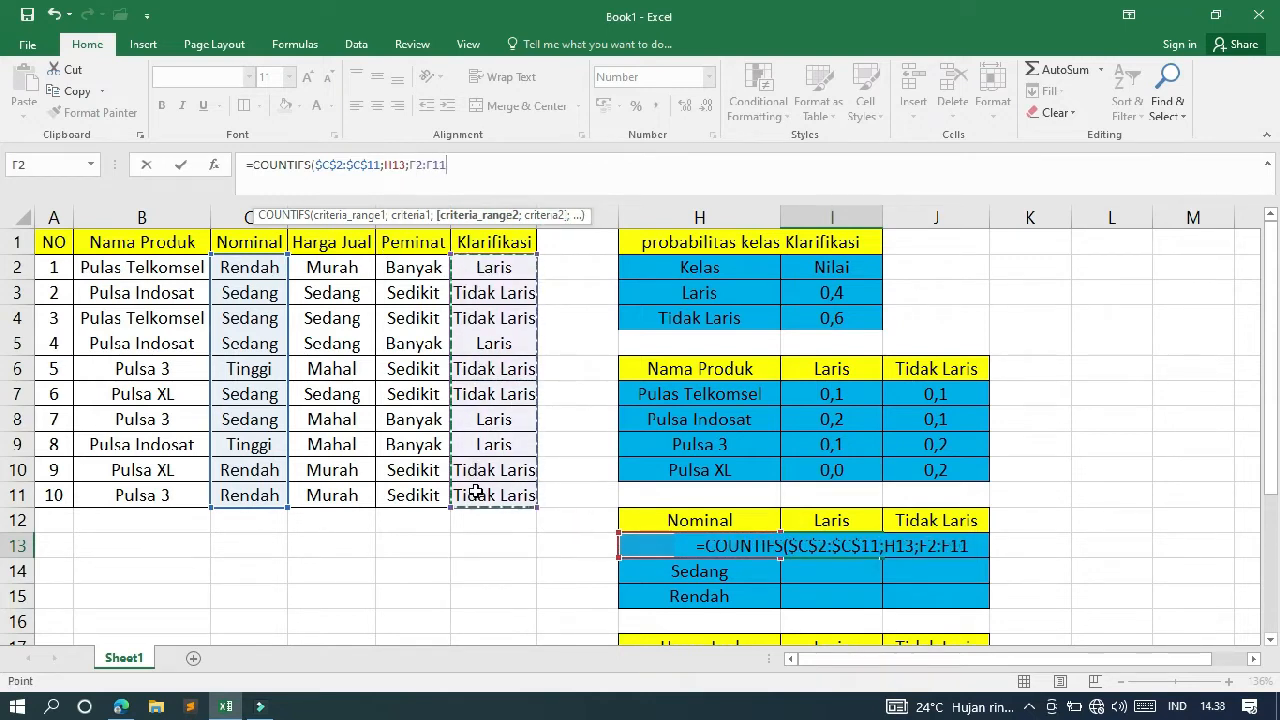
key("F4")
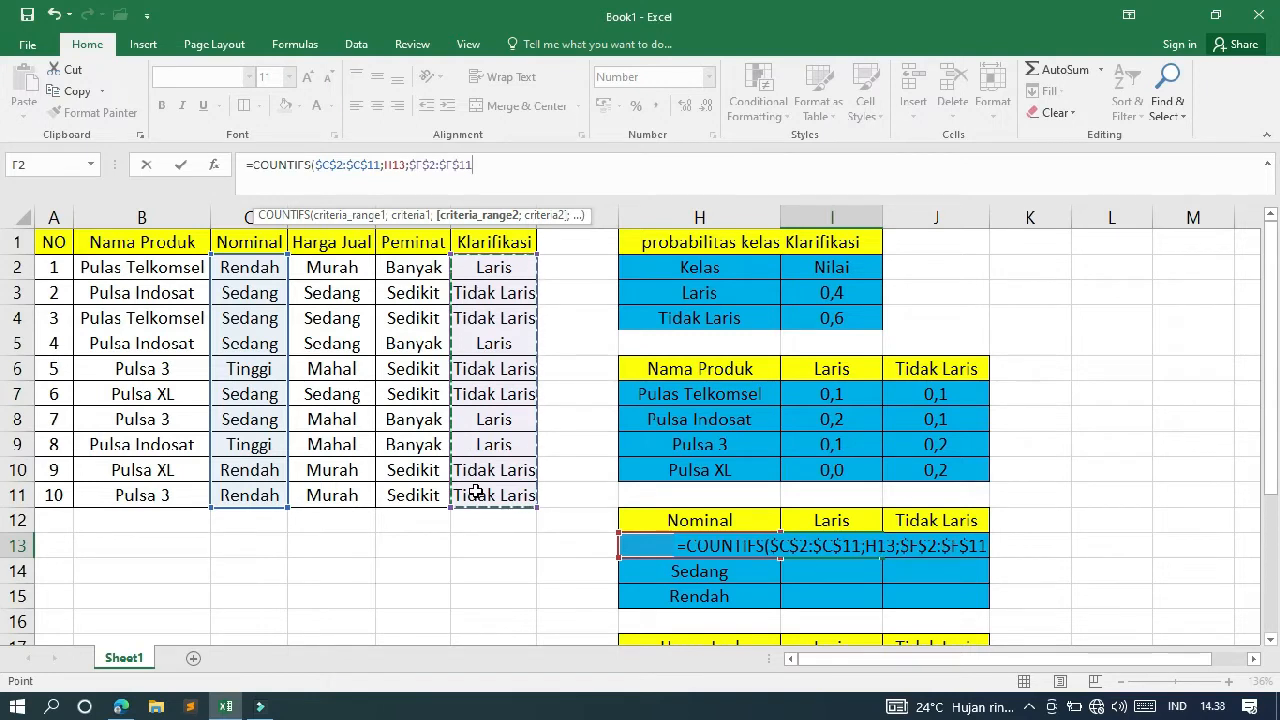
type(";")
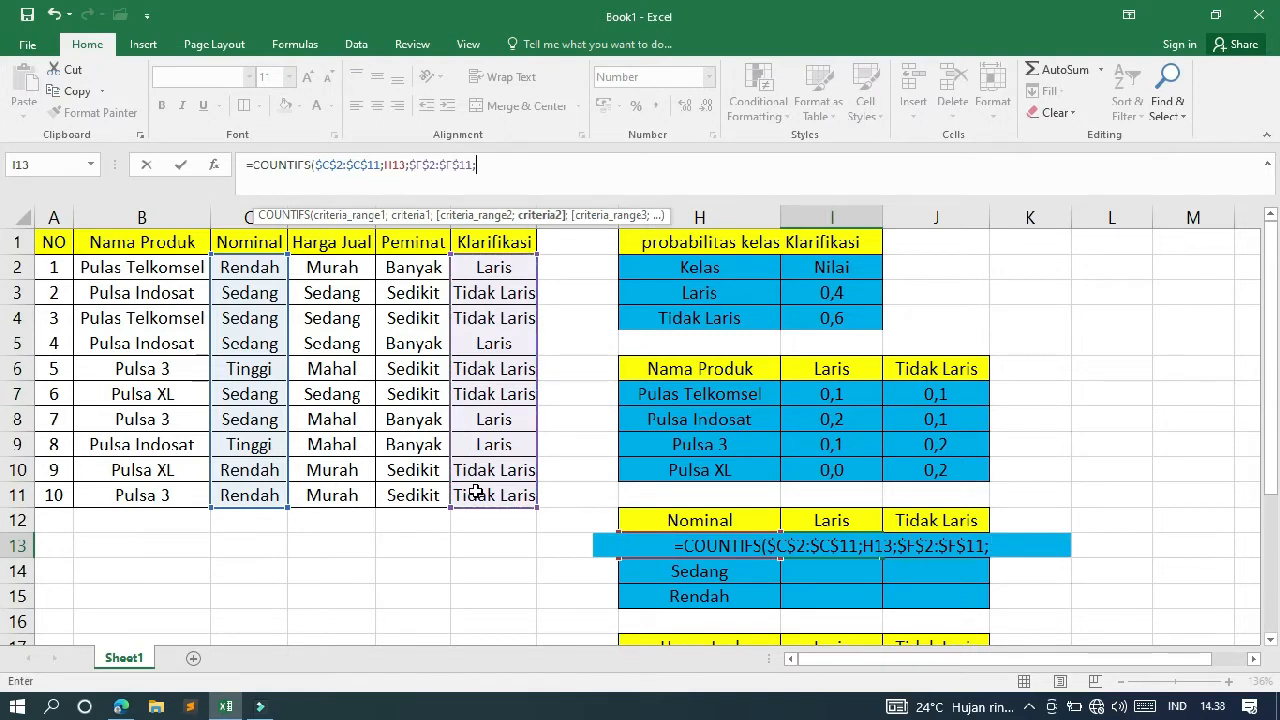
left_click(830, 516)
type(")")
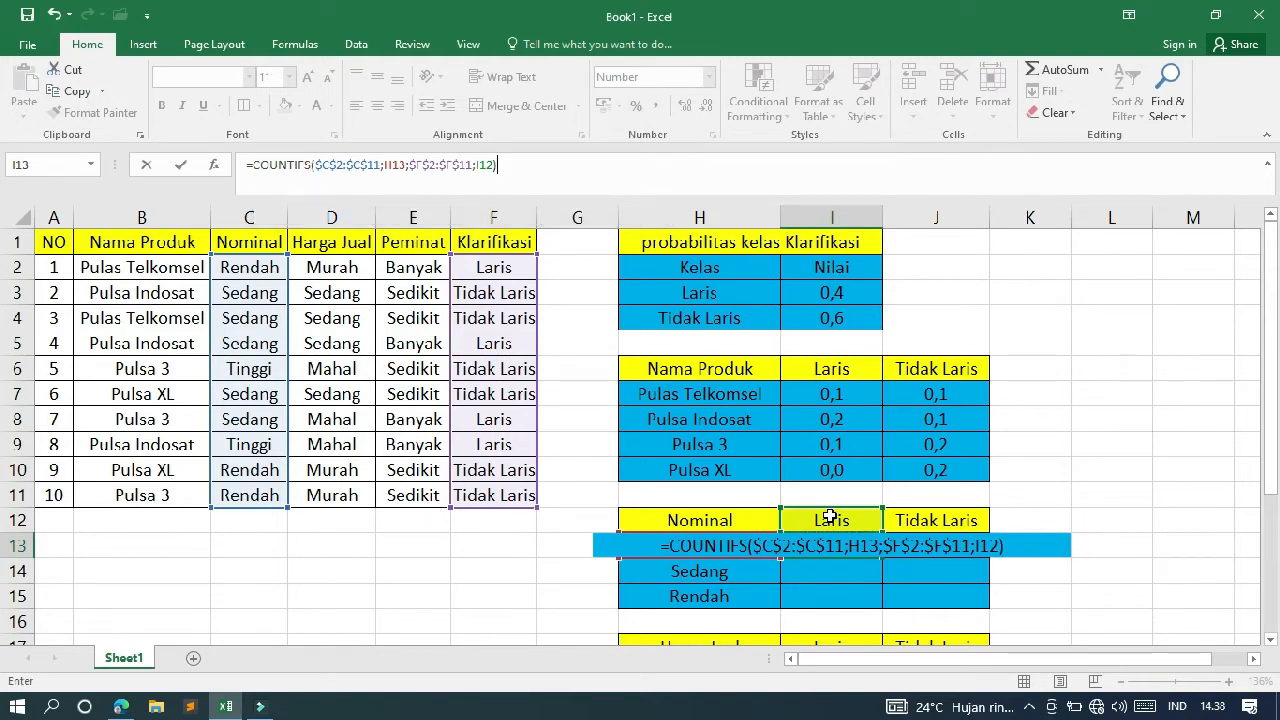
Step: Divide the I13 COUNTIFS by COUNTA($F$2:$F$11;I12) and enter the formula
type("/")
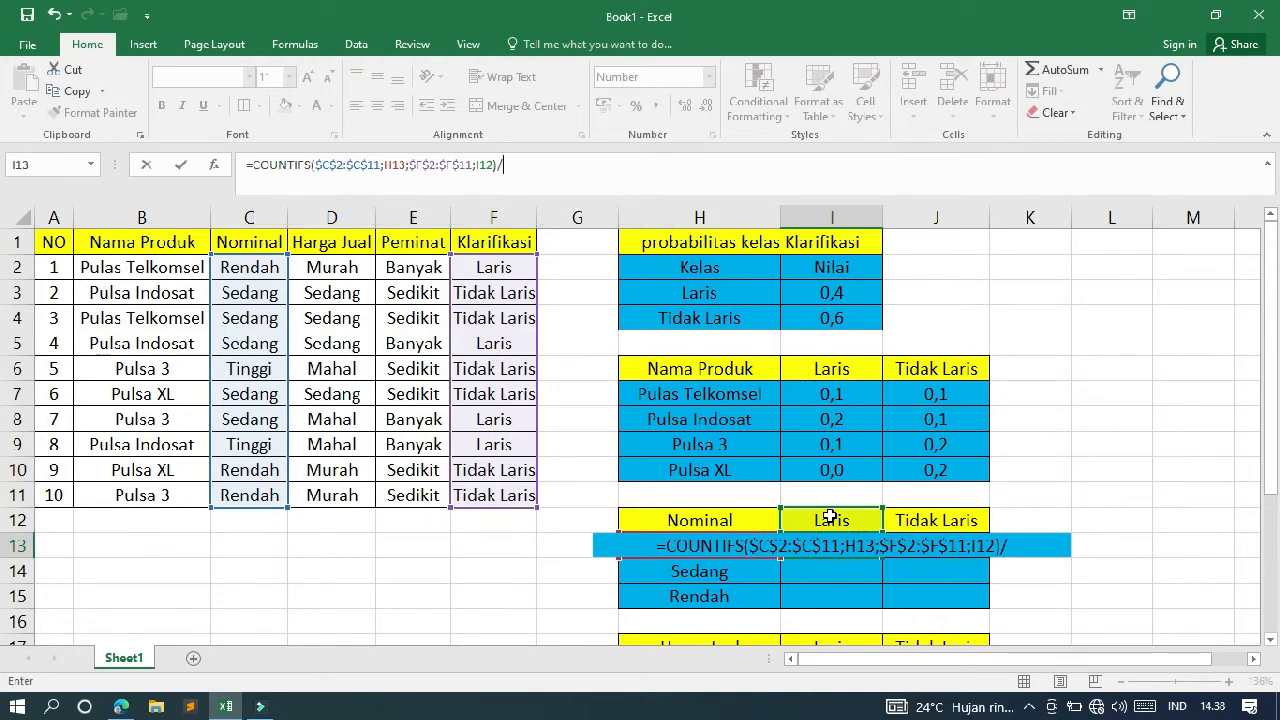
type("counta")
key("Tab")
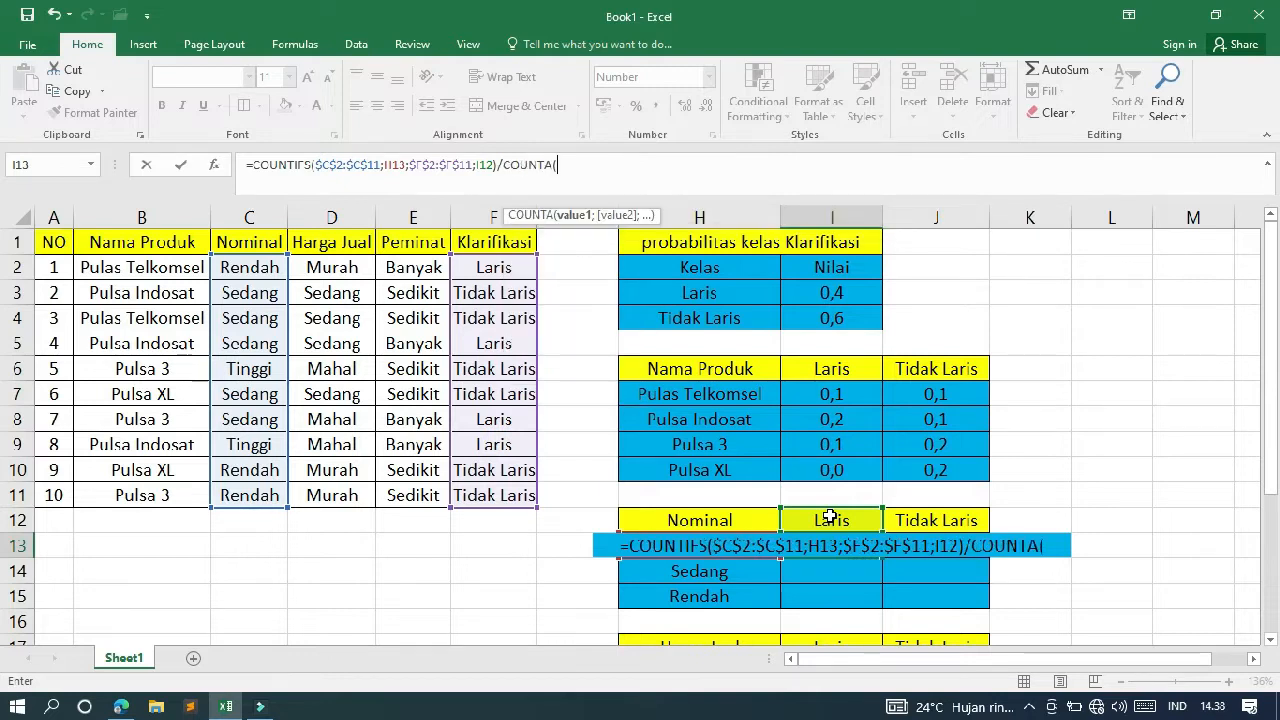
left_click_drag(511, 267, 502, 499)
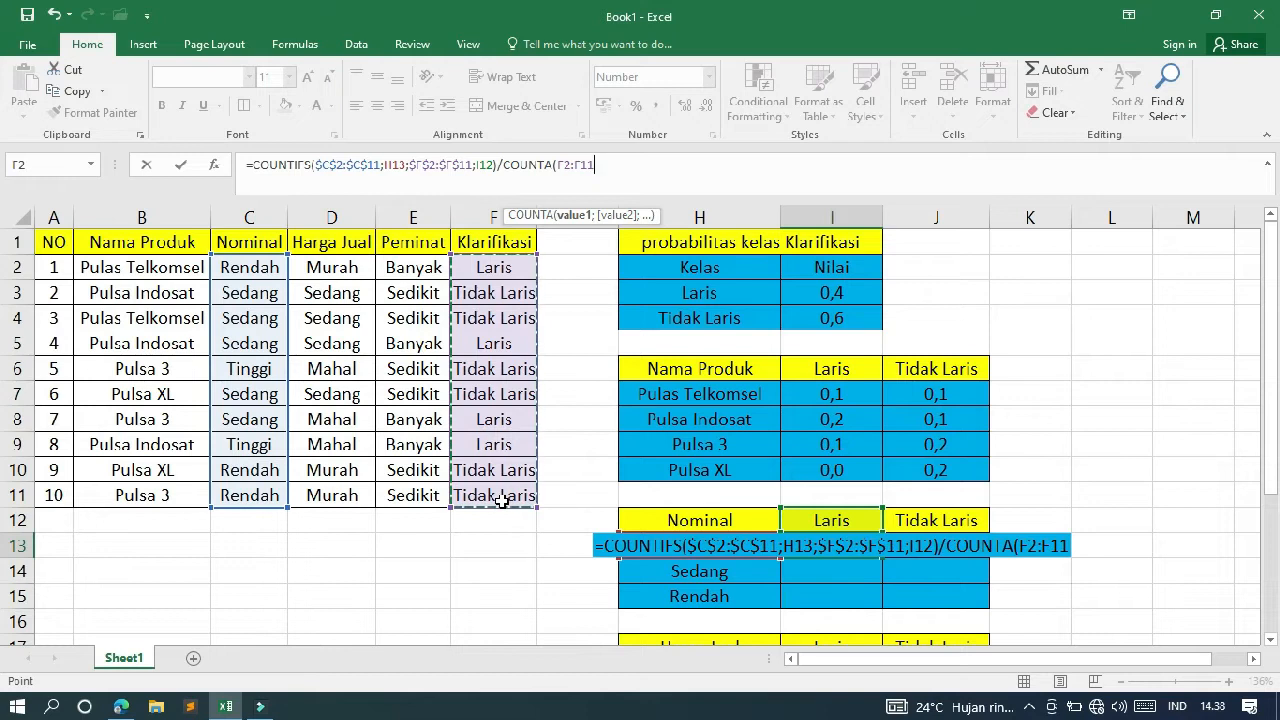
key("F4")
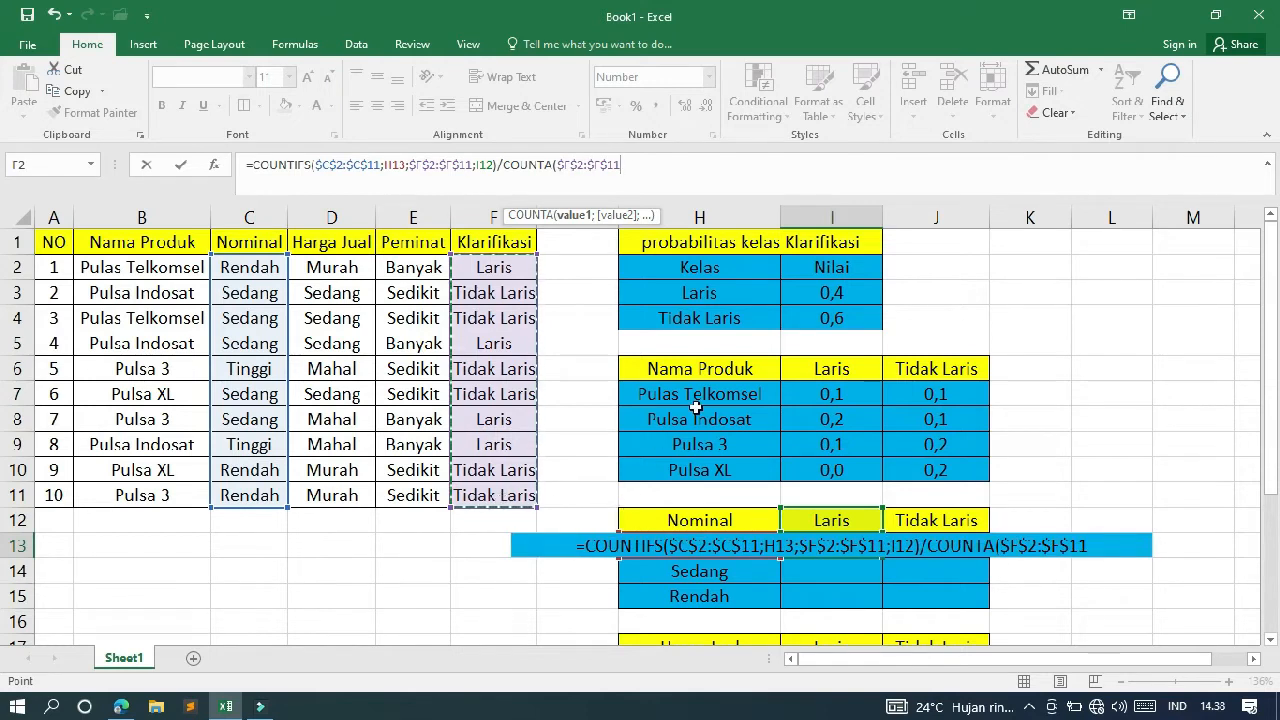
type(";")
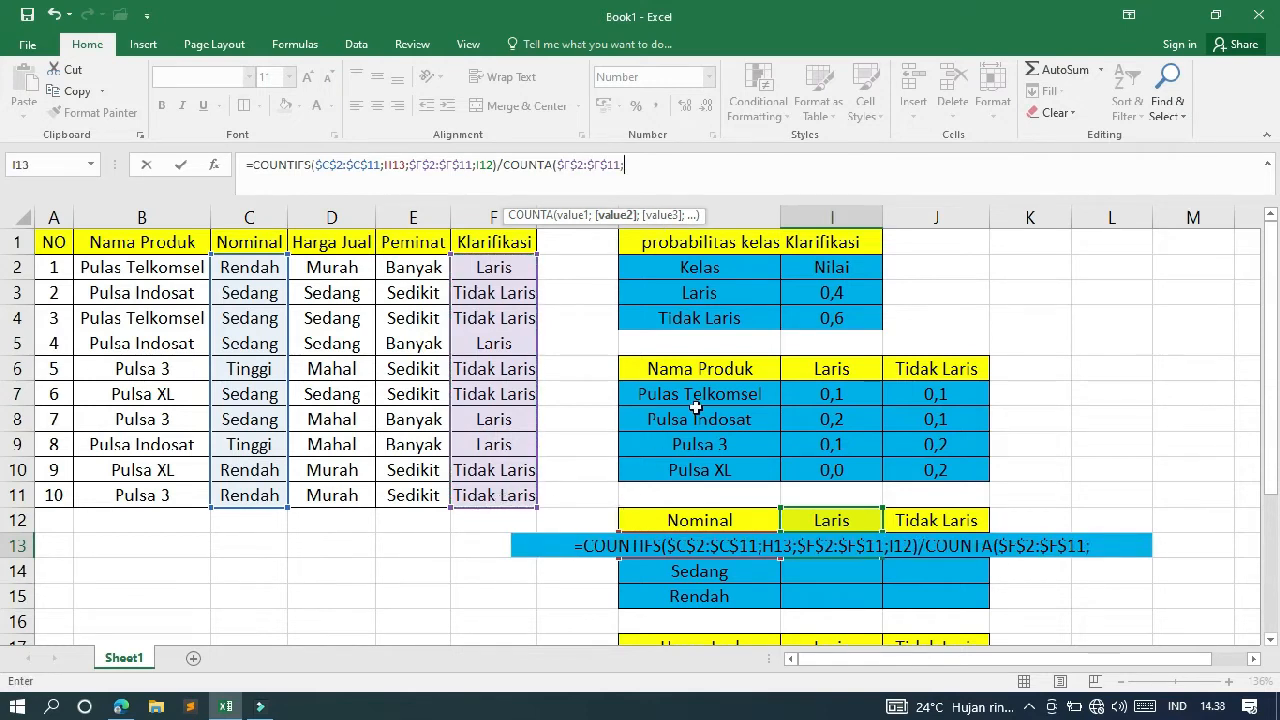
left_click(830, 522)
type(")")
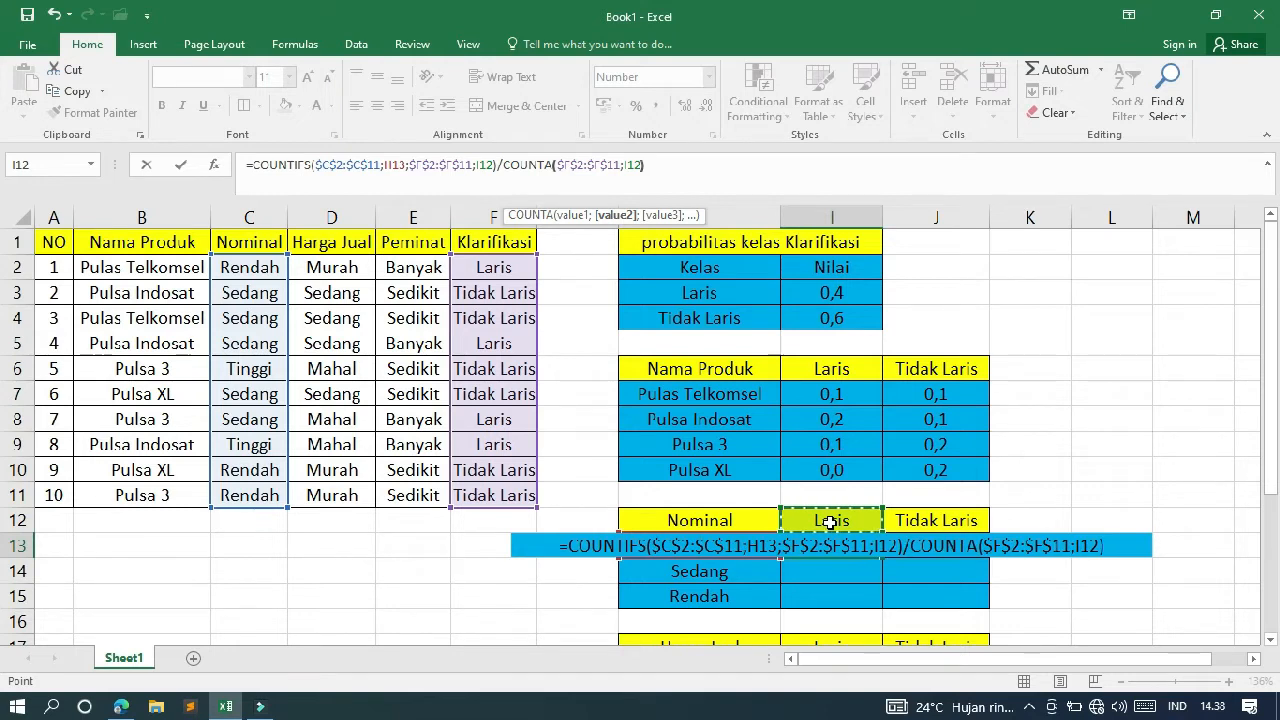
key("Return")
key("Up")
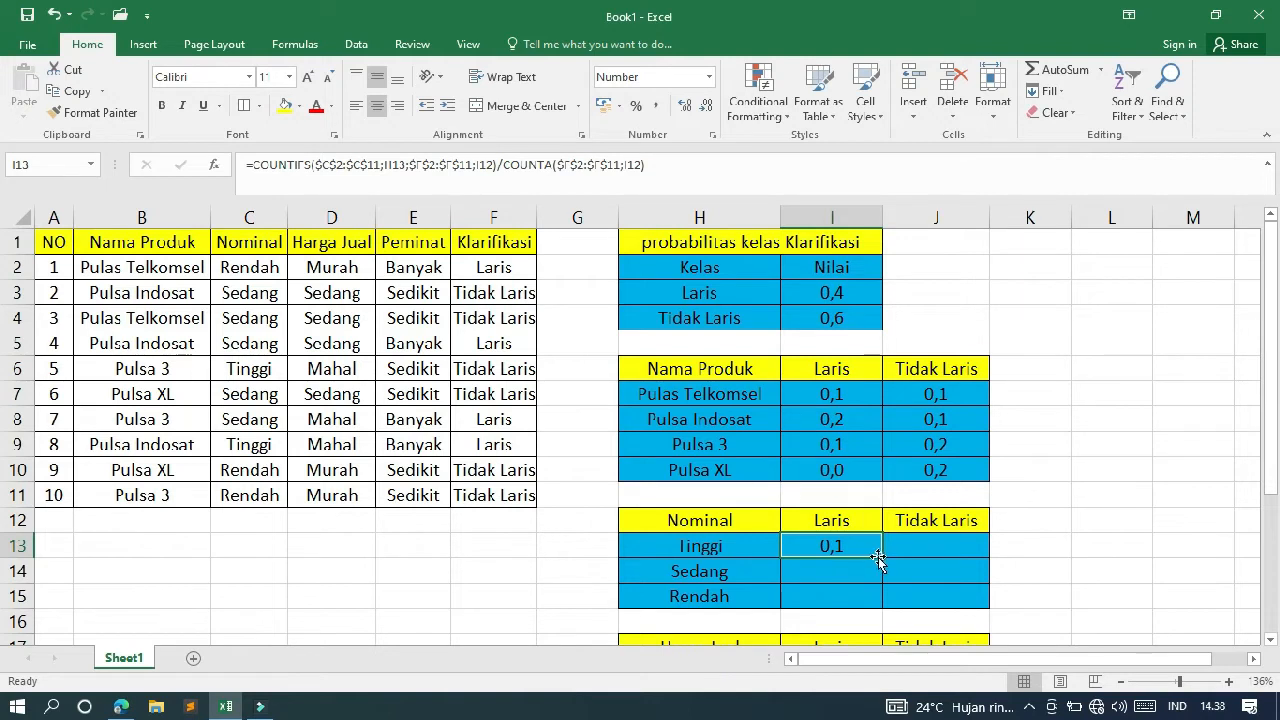
Step: Fill the I13 formula down to I15 and check the cell references used in I15 and I14
left_click_drag(882, 558, 877, 601)
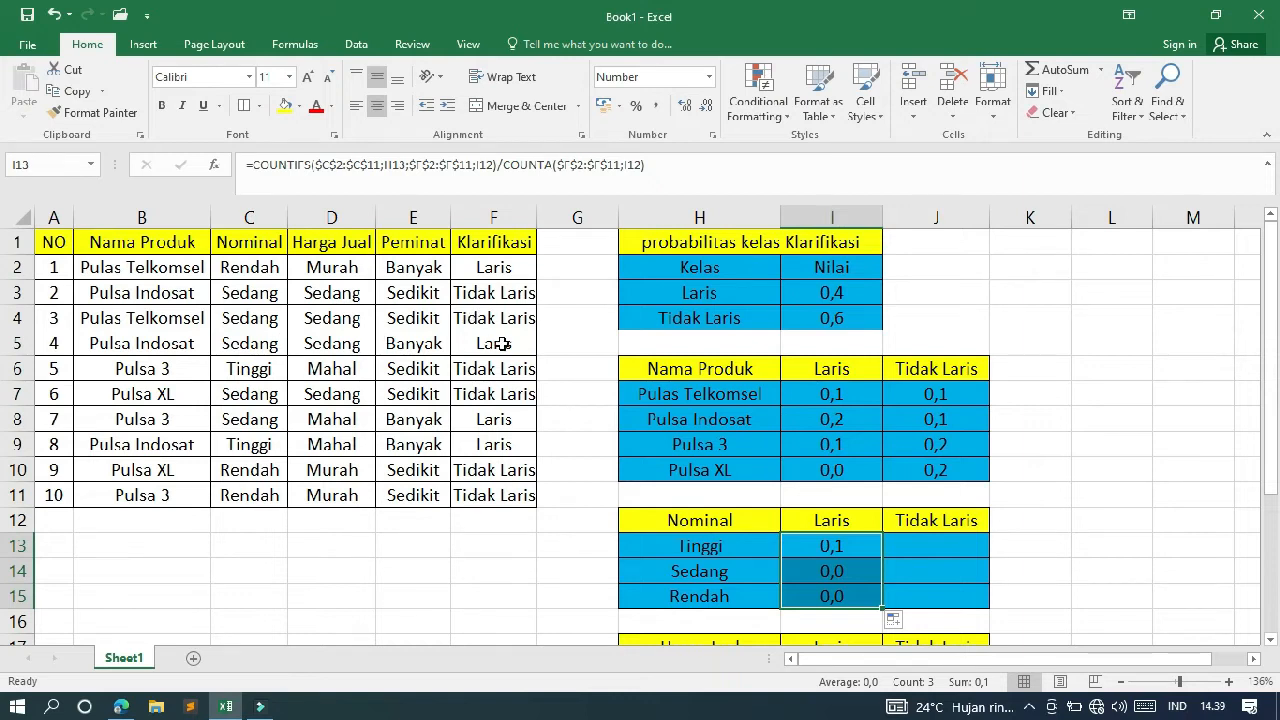
left_click(821, 597)
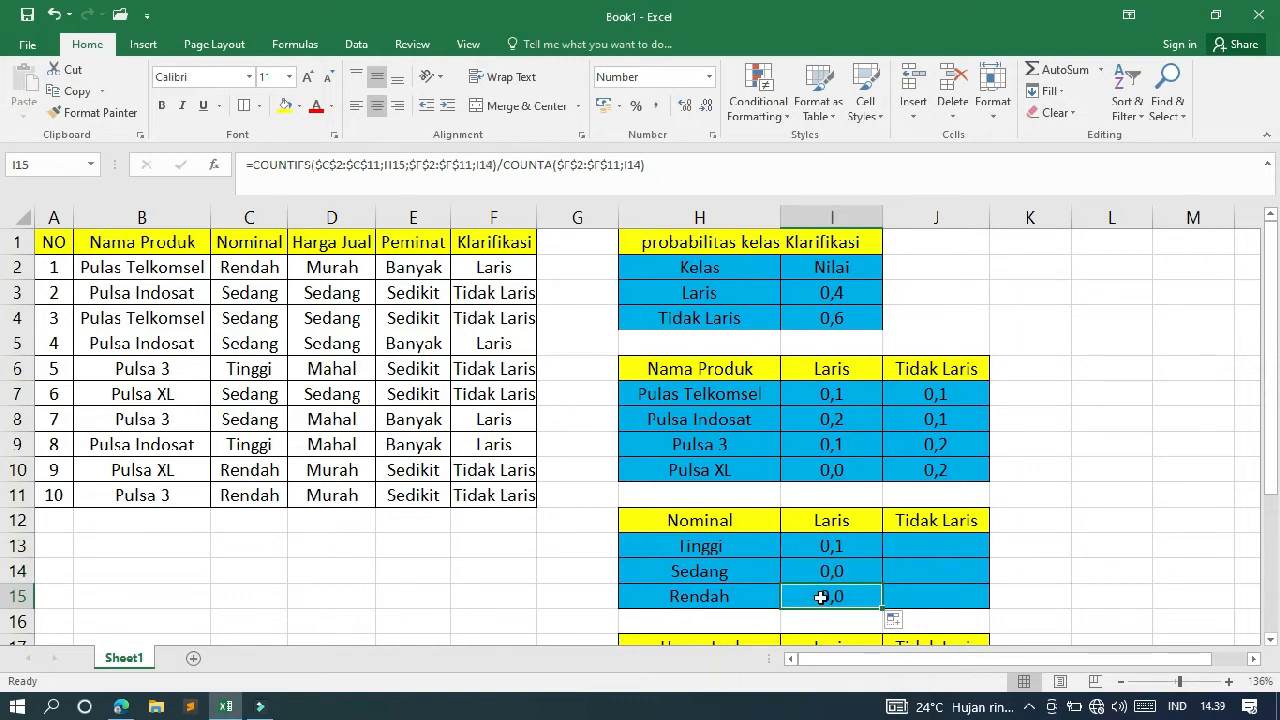
left_click(822, 571)
left_click(696, 172)
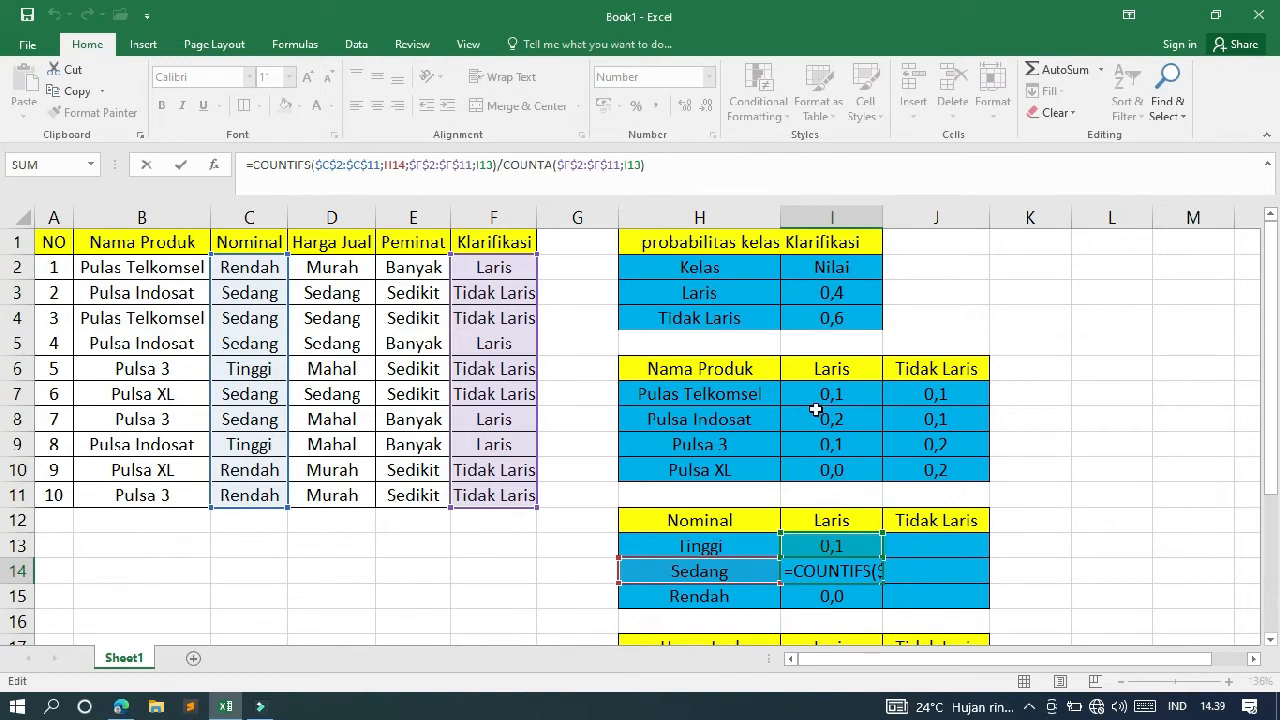
key("Return")
key("Up")
key("Up")
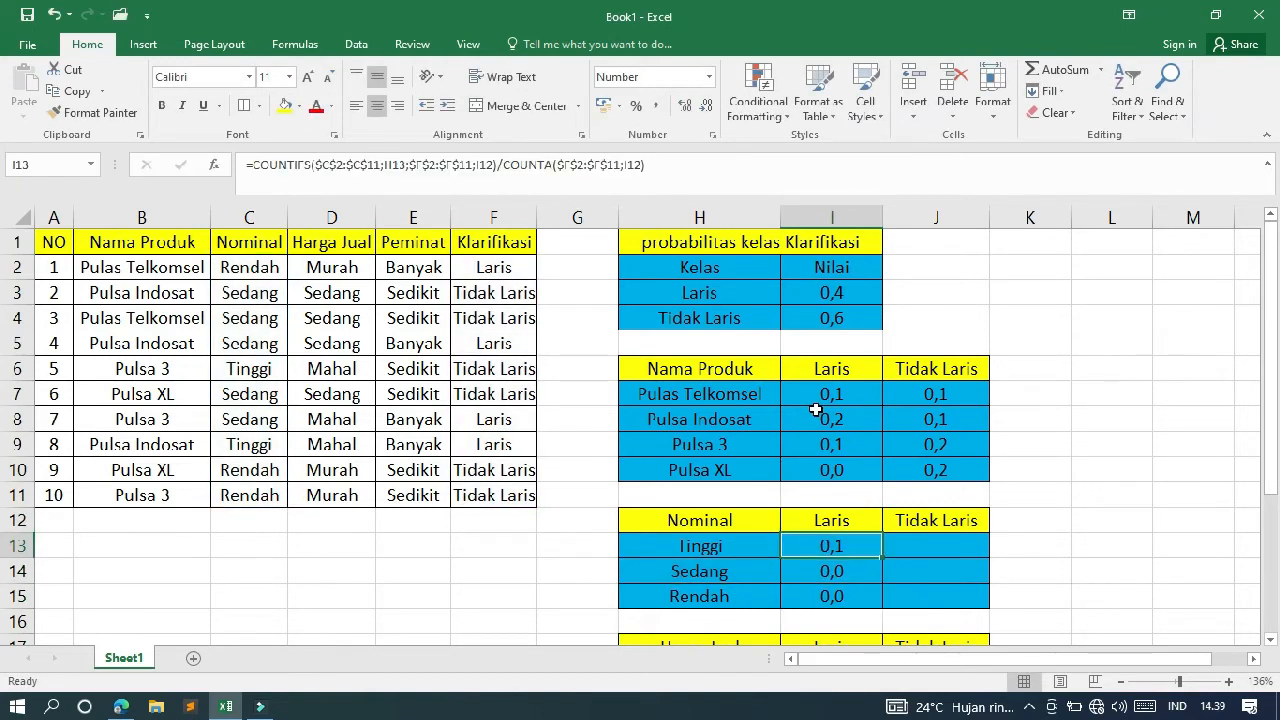
Step: Make both I12 references in the I13 formula absolute as $I$12 and fill the formula down to I15
left_click(692, 165)
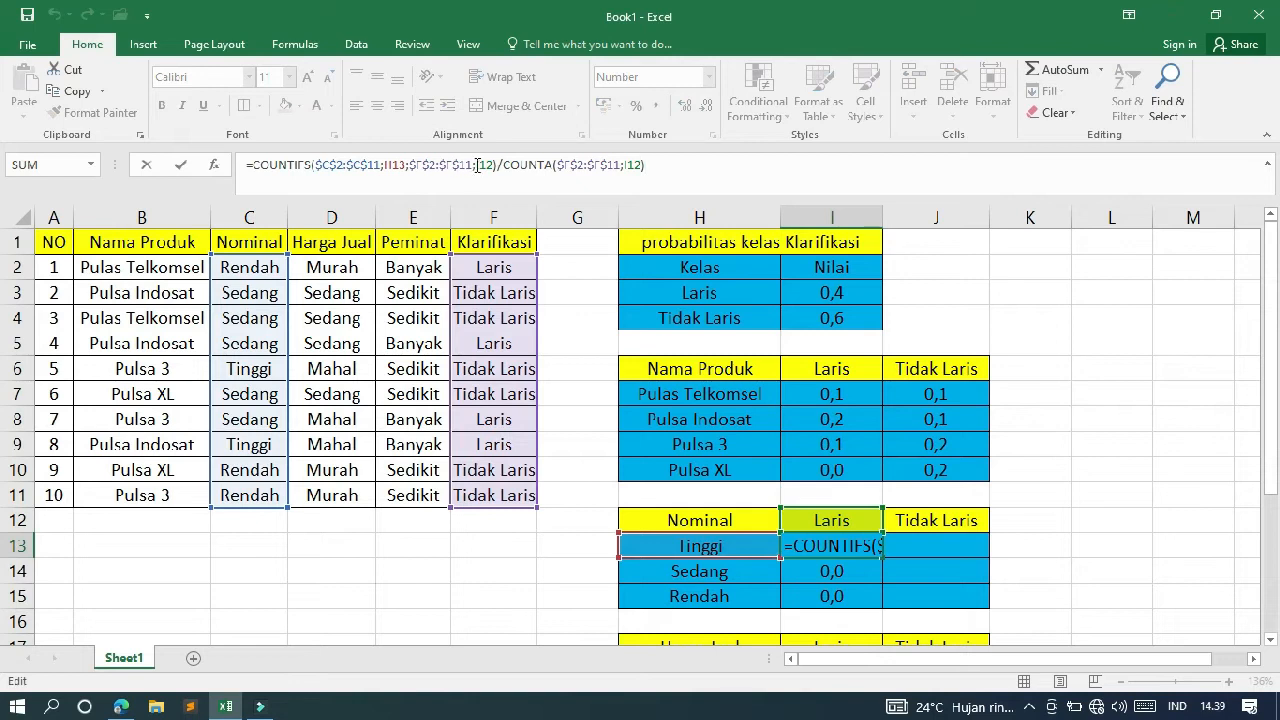
left_click(486, 166)
key("F4")
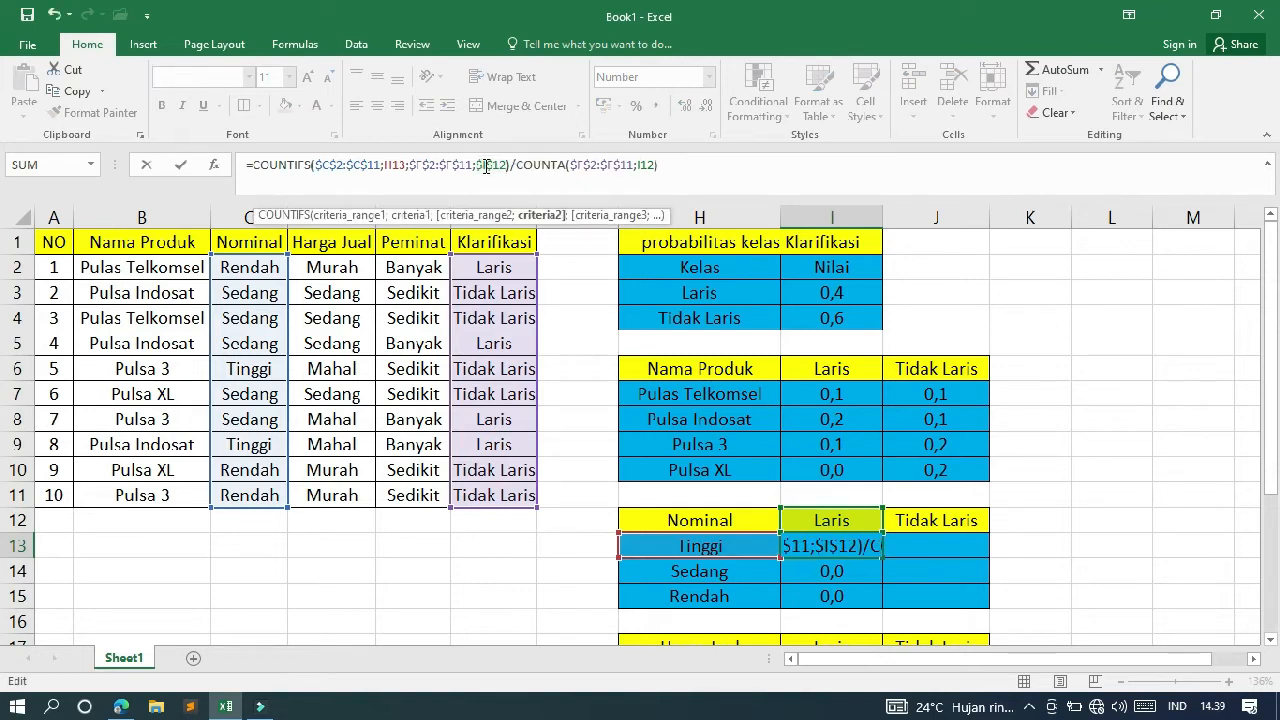
key("Right")
key("Right")
key("Right")
key("Right")
key("Right")
key("Right")
key("Right")
key("Right")
key("Right")
key("Right")
key("Right")
key("Right")
key("Right")
key("Right")
key("Right")
key("Right")
key("Right")
key("Right")
key("Right")
key("Right")
key("Right")
key("F4")
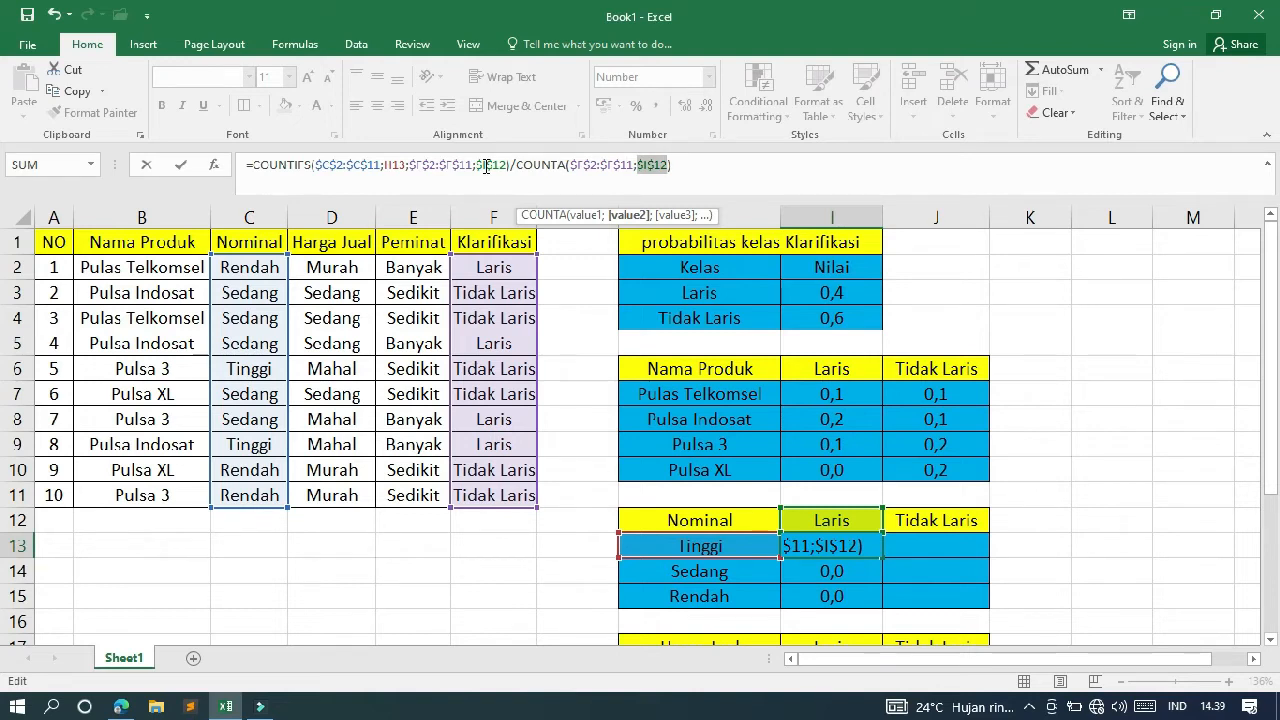
key("Return")
key("Up")
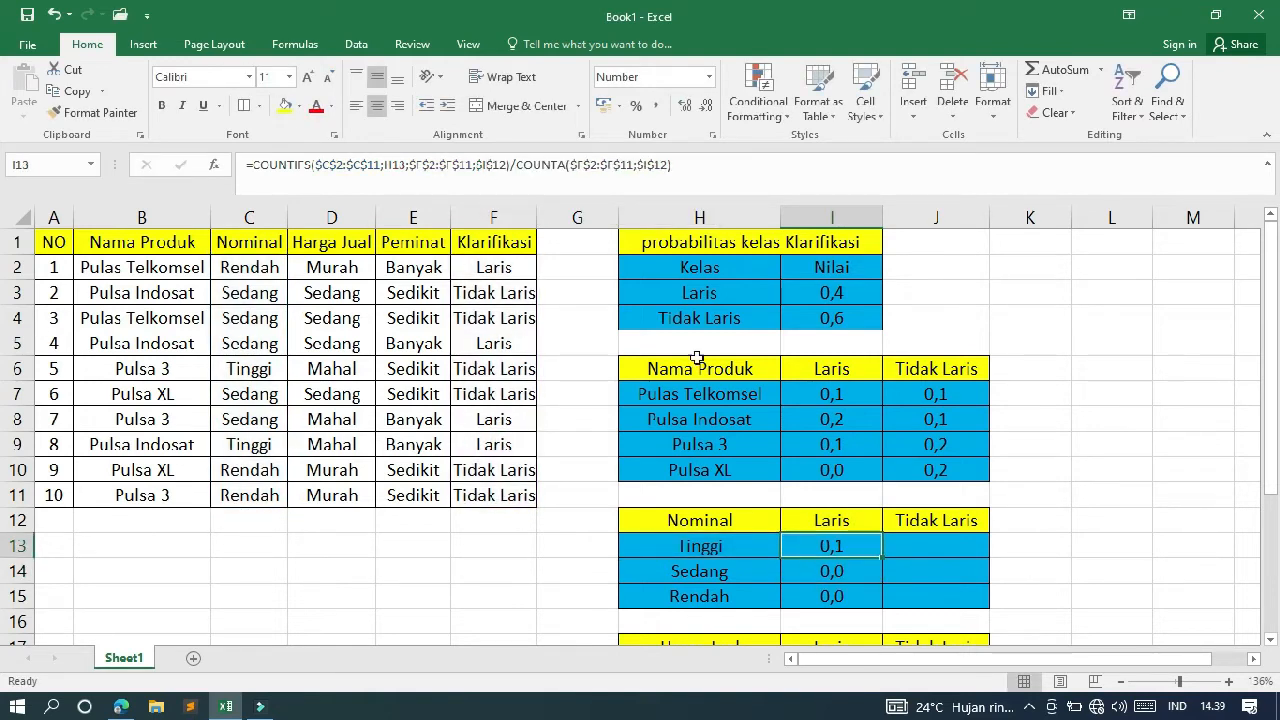
left_click_drag(880, 570, 880, 600)
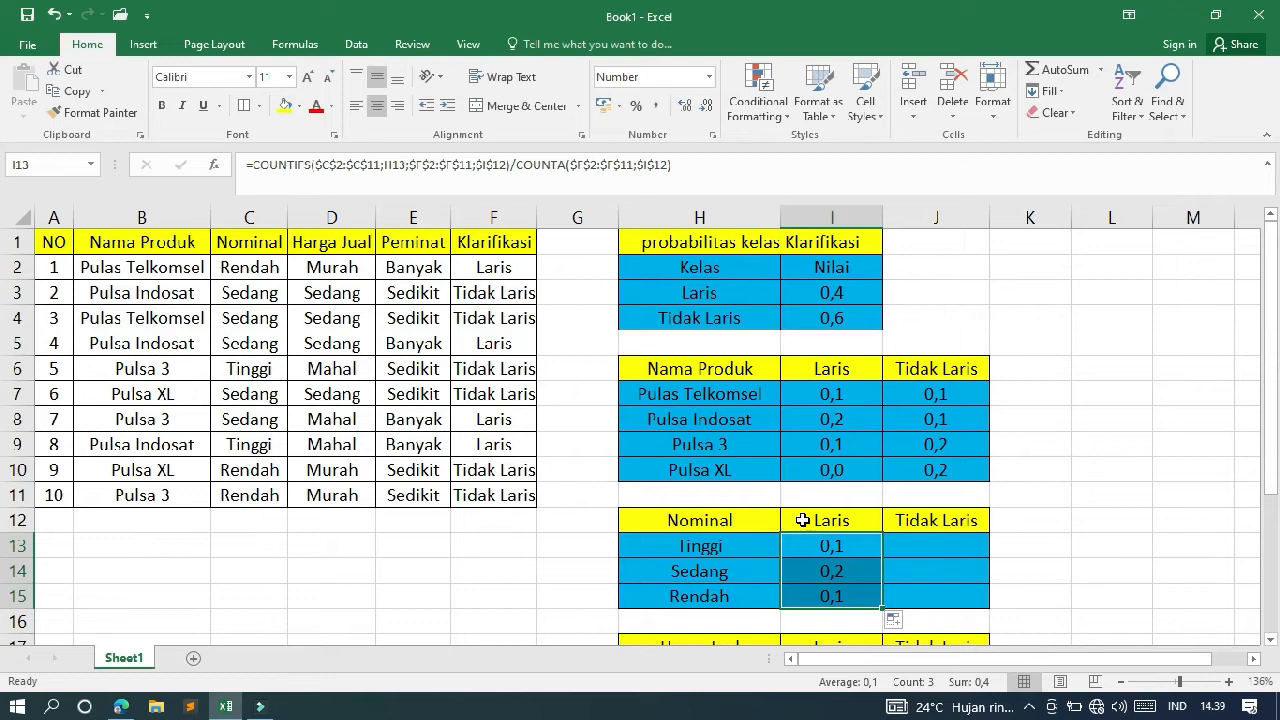
Step: Fill the I13 formula across to J13 and change its first criterion reference to H13
left_click(858, 556)
left_click_drag(883, 558, 955, 550)
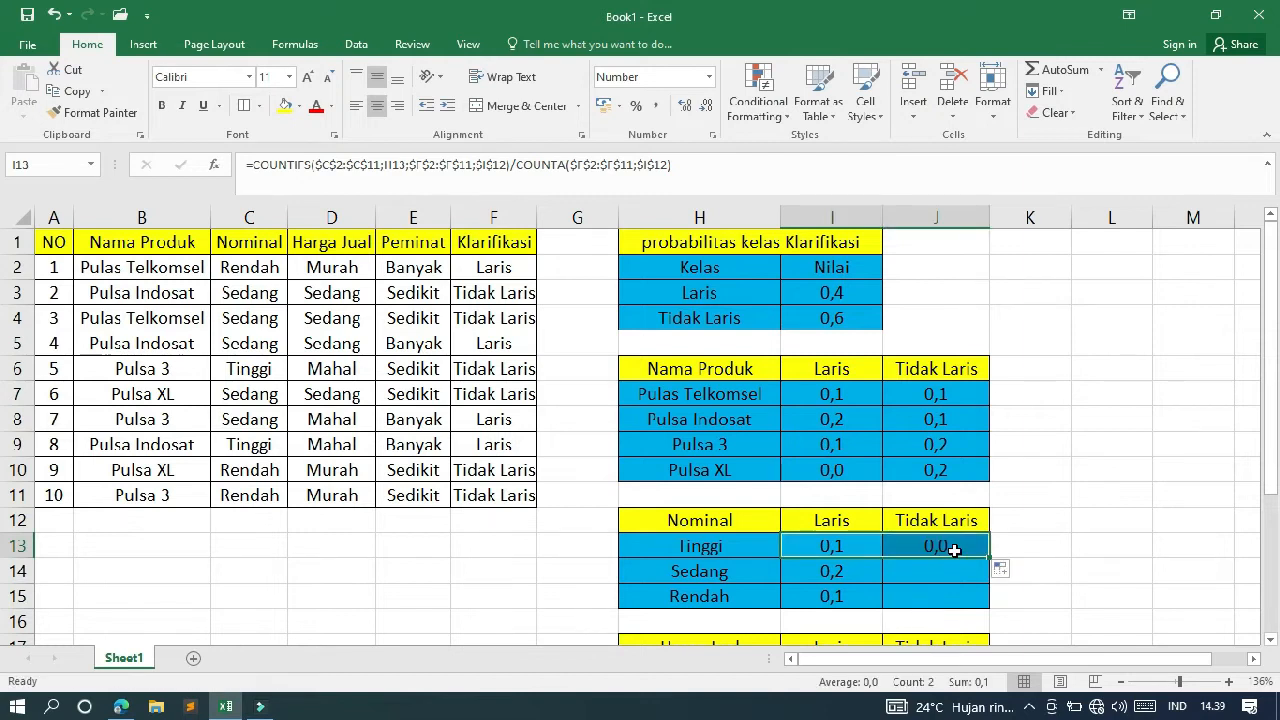
left_click(955, 550)
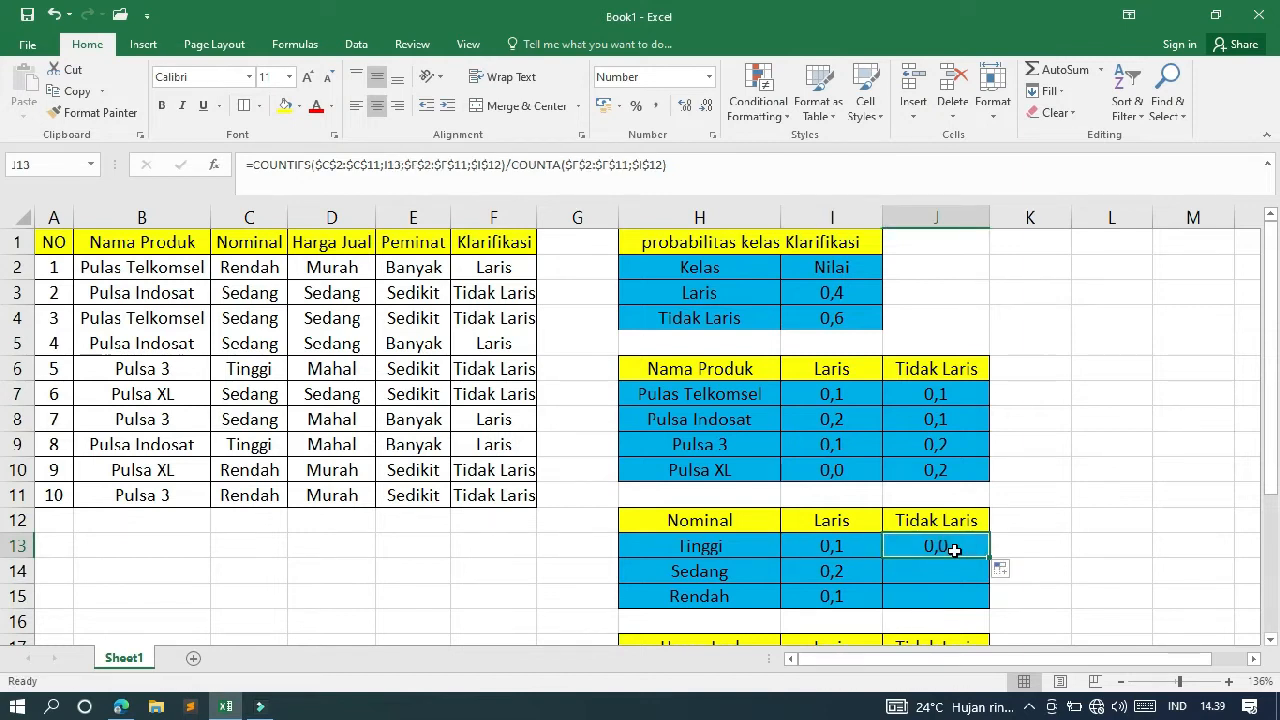
left_click(424, 163)
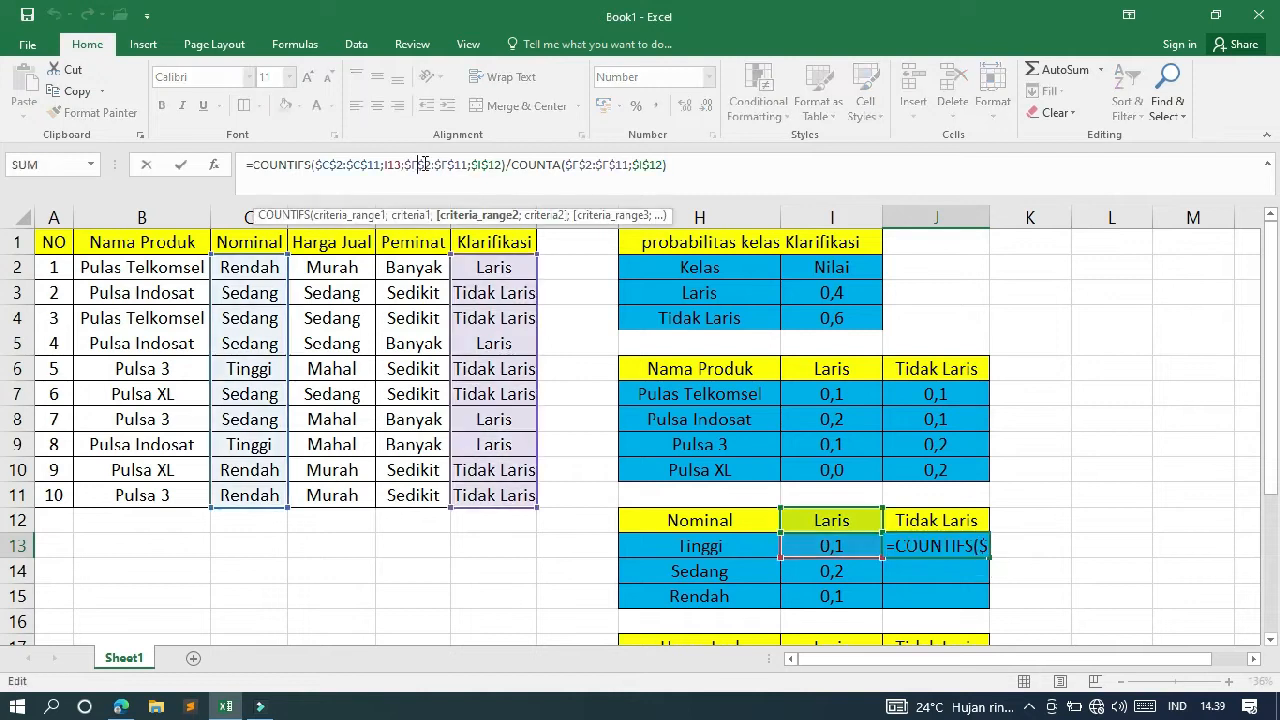
double_click(391, 165)
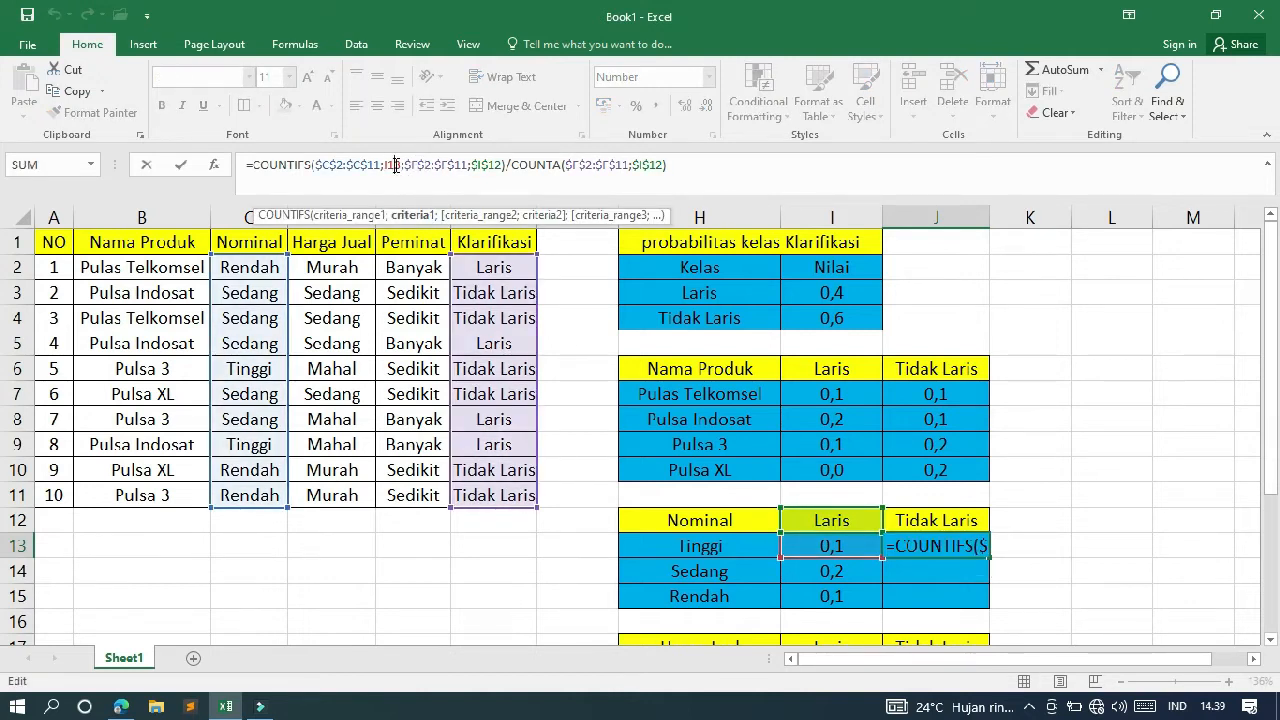
left_click(715, 550)
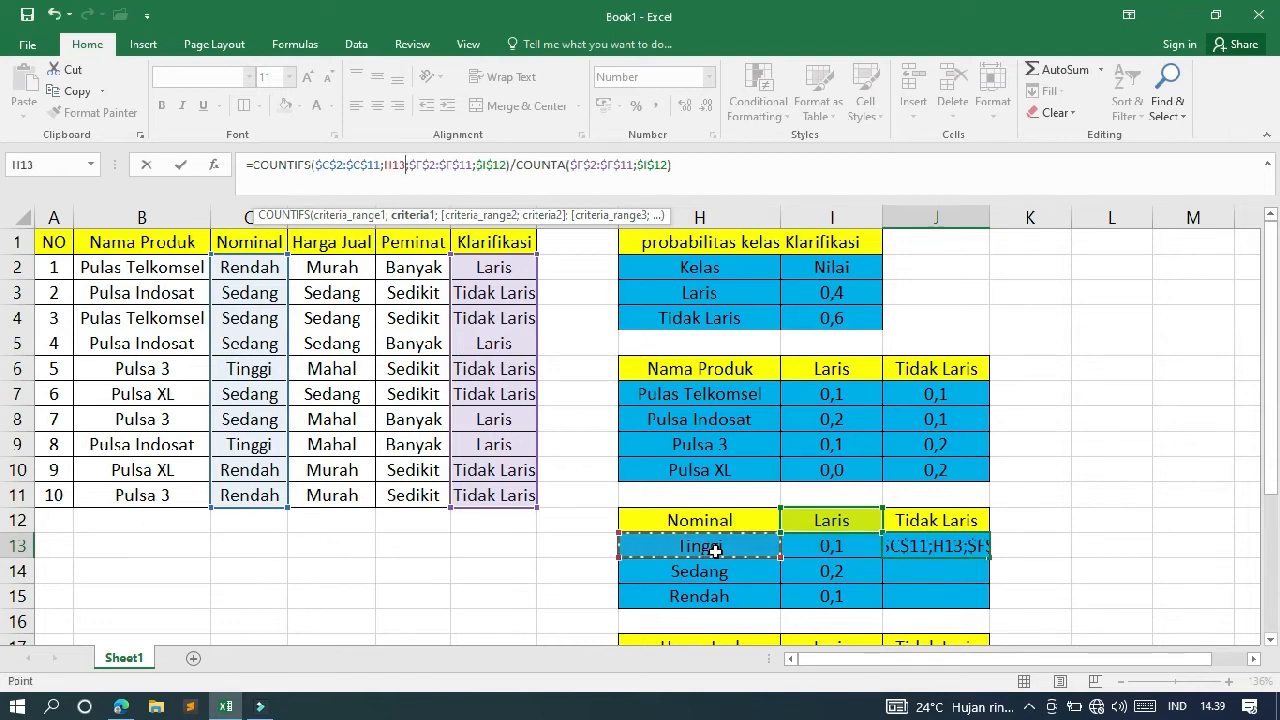
key("Right")
left_click(715, 550)
Step: Replace both $I$12 references in the J13 formula with the absolute reference $J$12 and enter the formula
left_click(500, 165)
double_click(500, 165)
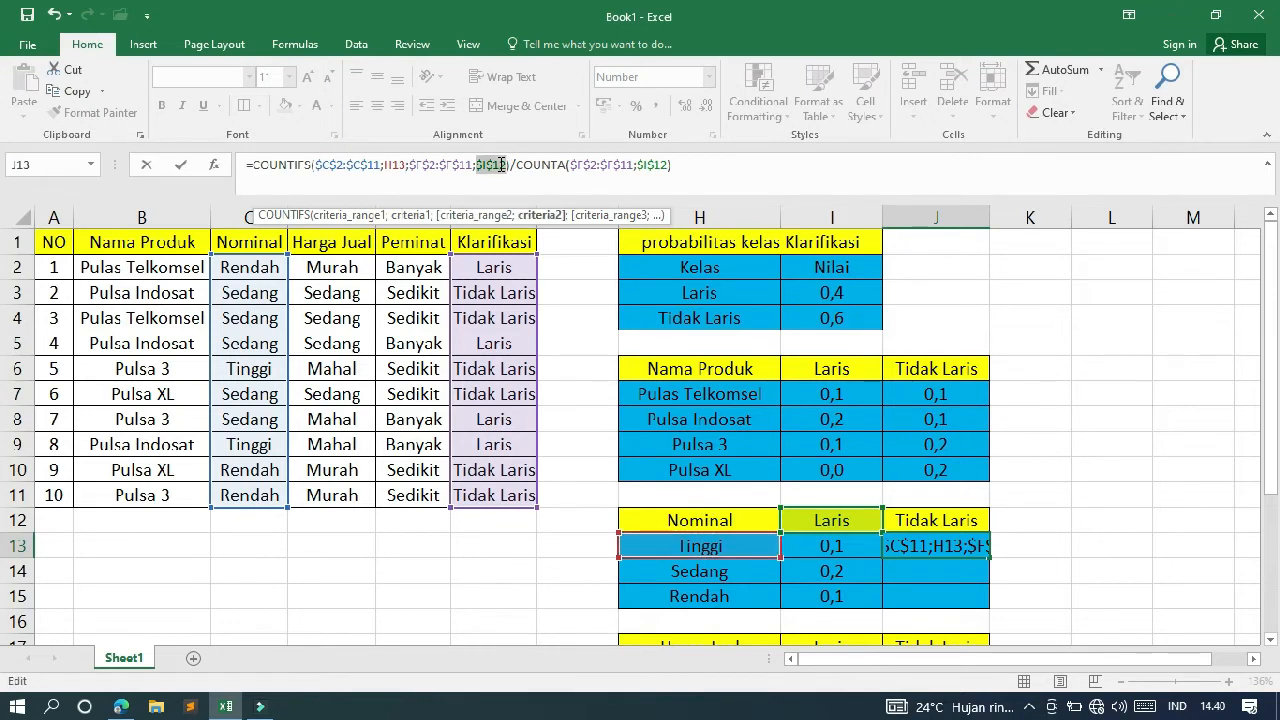
key("BackSpace")
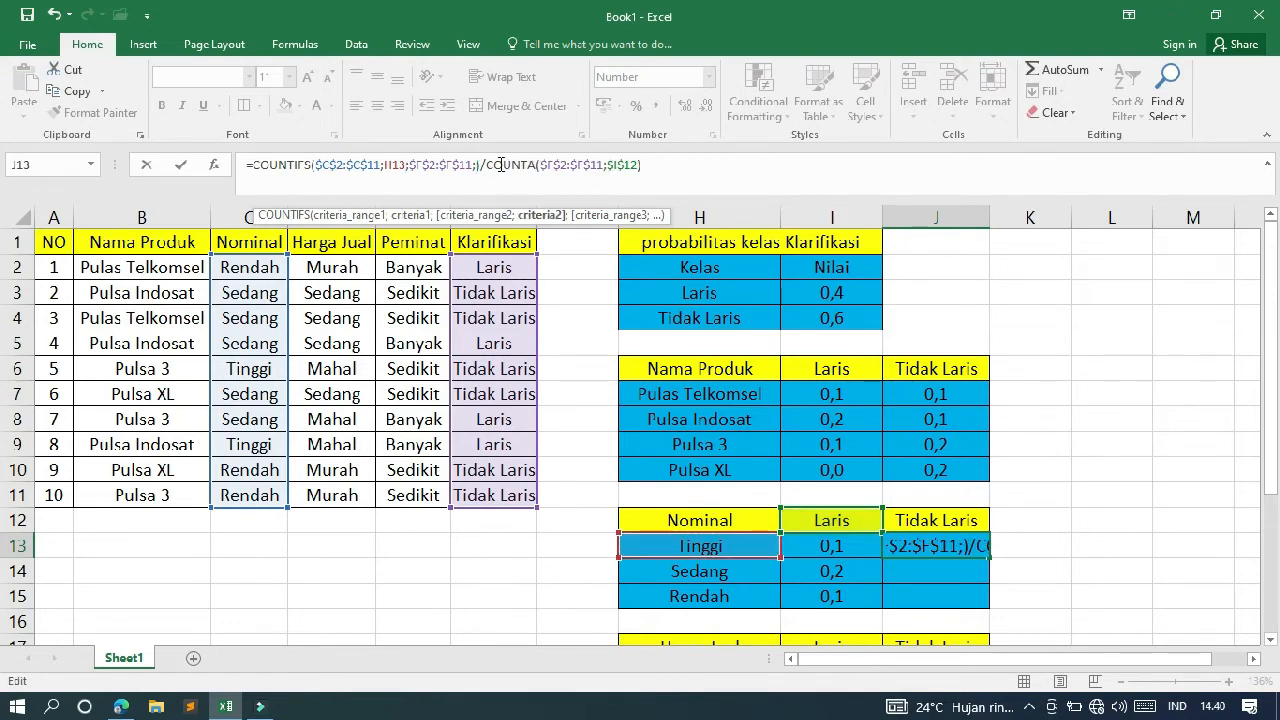
left_click(952, 520)
key("F4")
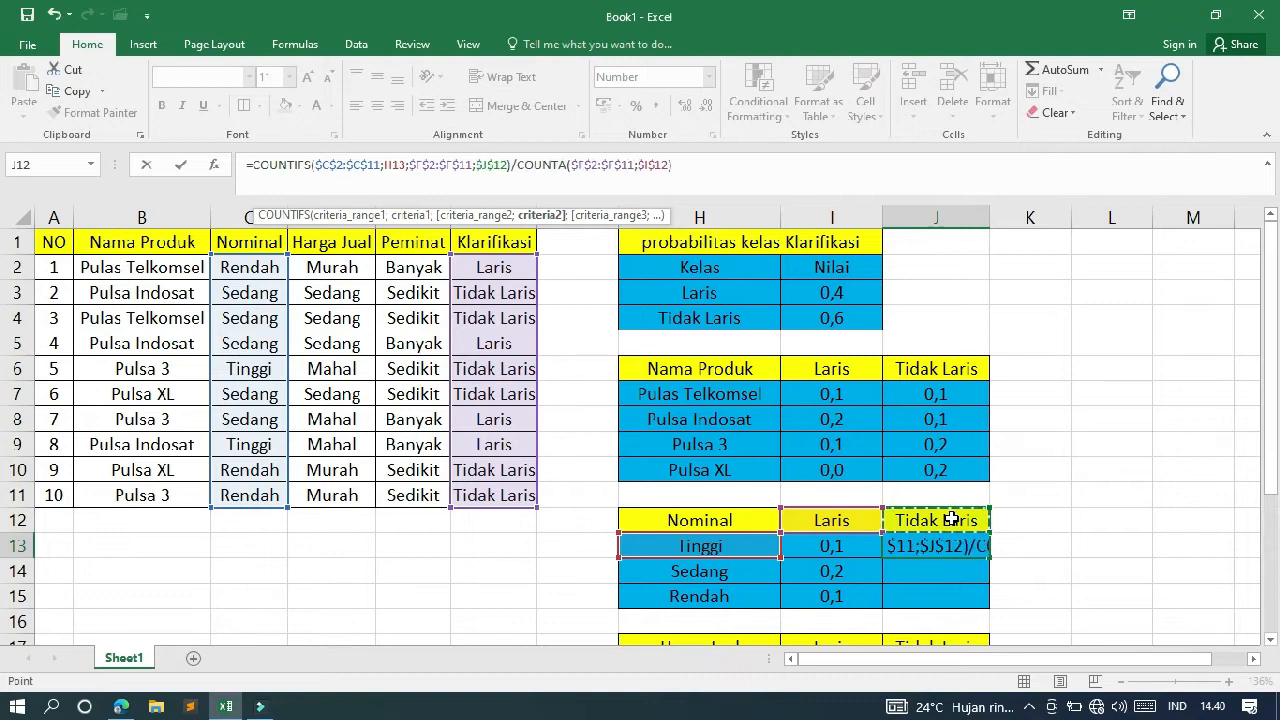
left_click(652, 165)
double_click(652, 165)
left_click(955, 517)
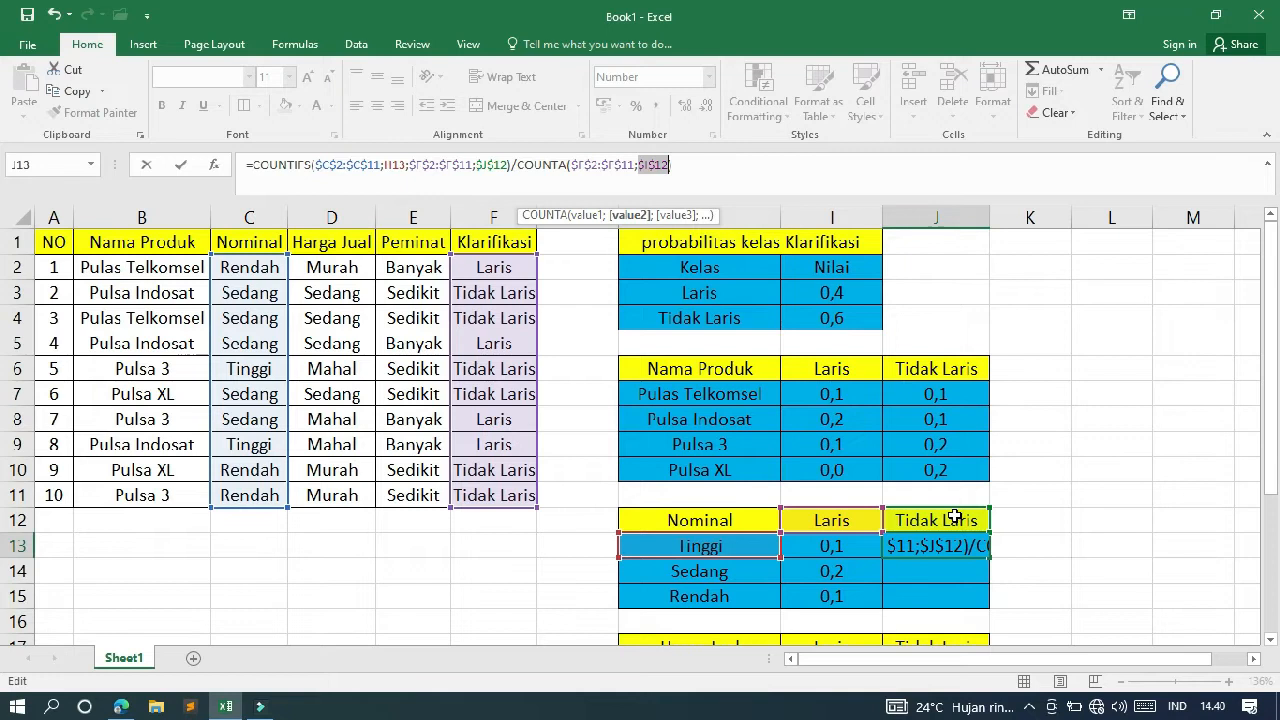
key("F4")
key("Return")
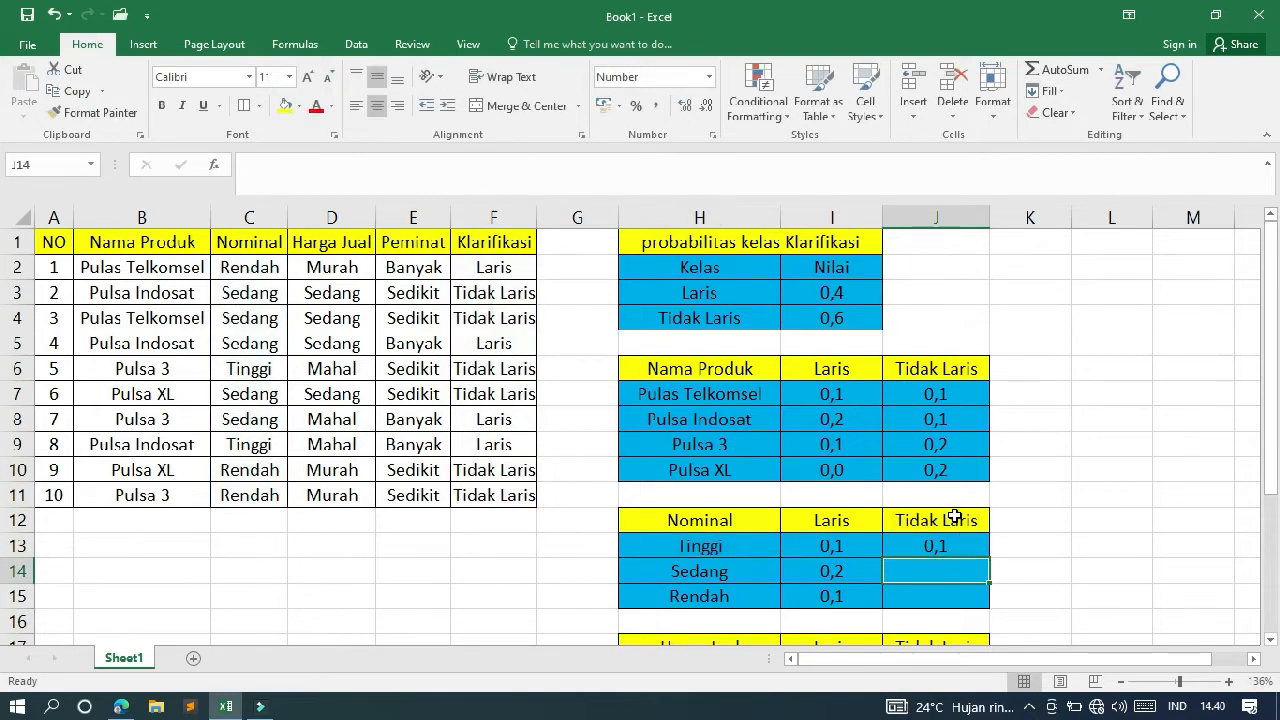
Step: Fill the J13 formula down to J15 to complete the Tidak Laris column of the Nominal table
left_click(950, 548)
left_click_drag(986, 569, 984, 600)
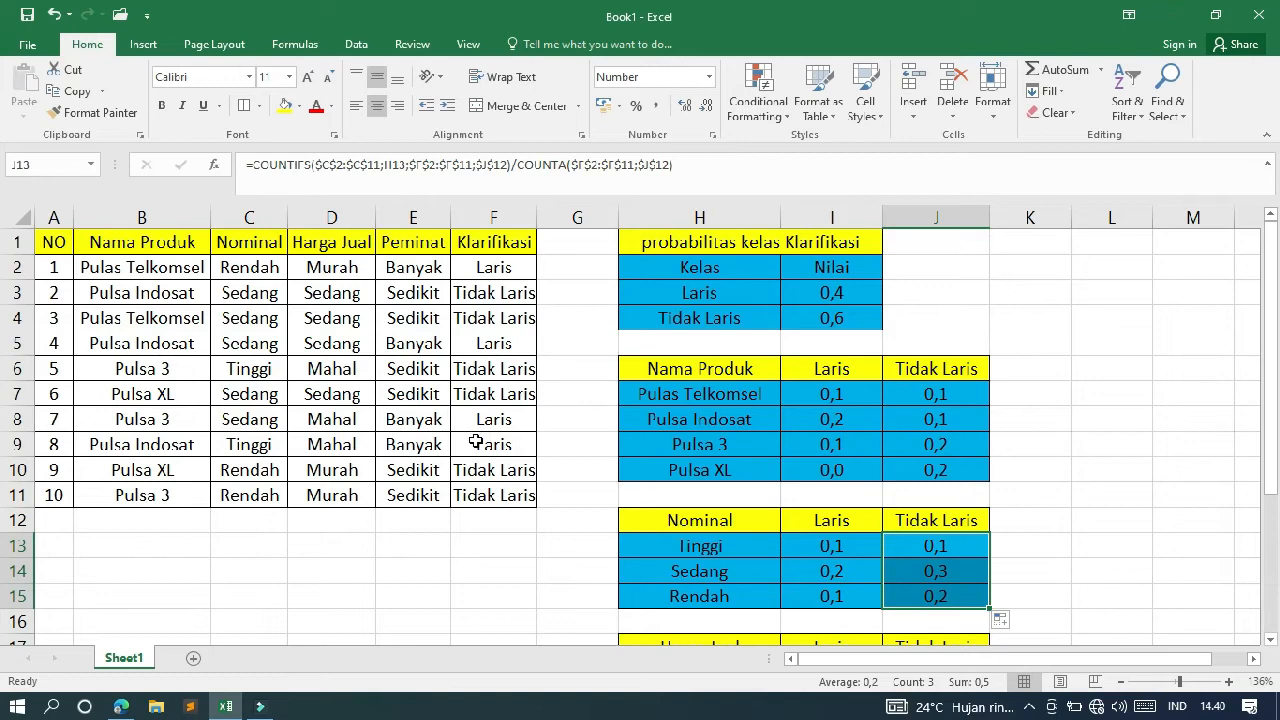
left_click(1063, 597)
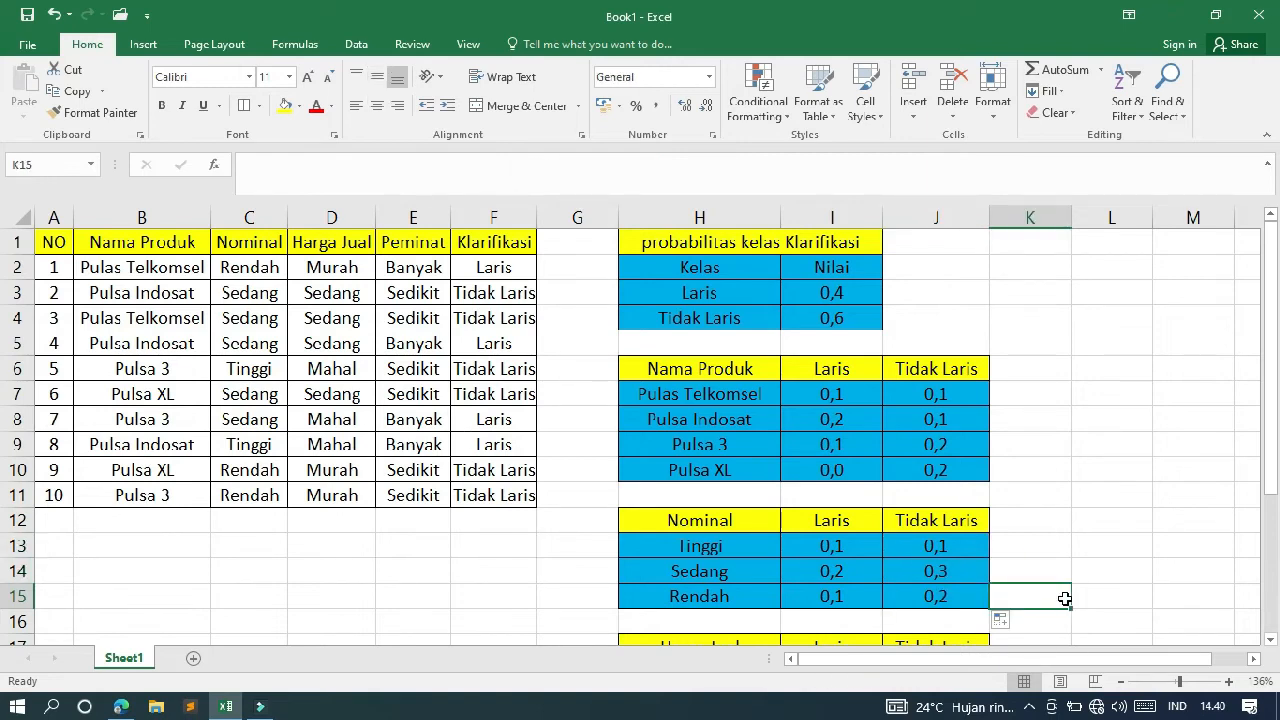
Step: Start a COUNTIFS formula in I18, the Laris cell for Mahal in the Harga Jual table
key("Down")
key("Down")
key("Down")
key("Down")
key("Left")
key("Down")
key("Down")
key("Down")
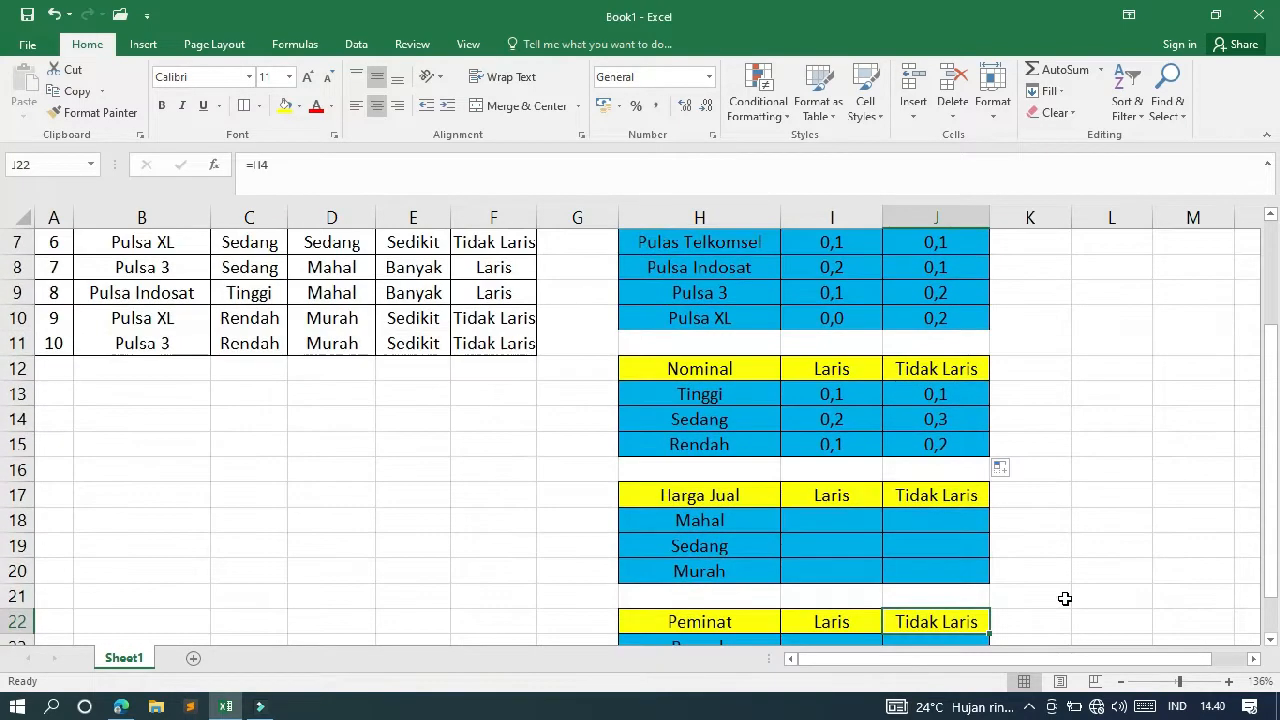
key("Up")
key("Up")
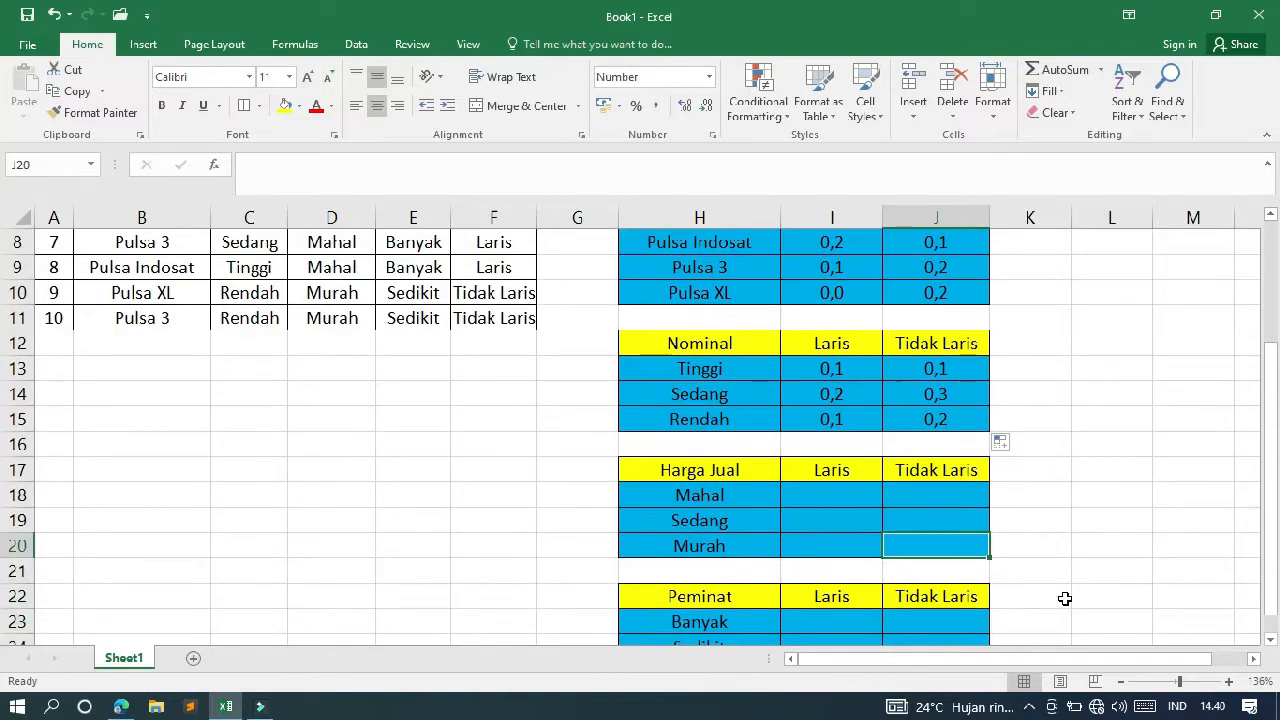
key("Left")
key("Up")
key("Up")
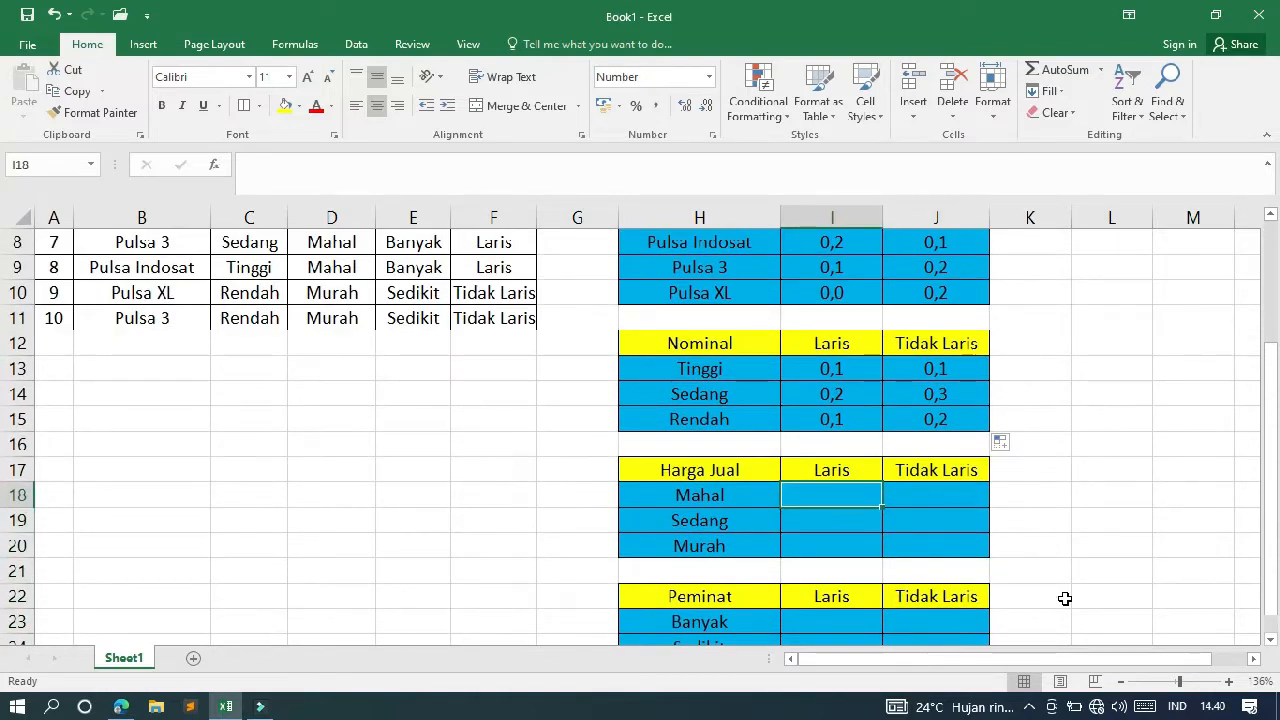
type("=coon")
key("BackSpace")
key("BackSpace")
key("BackSpace")
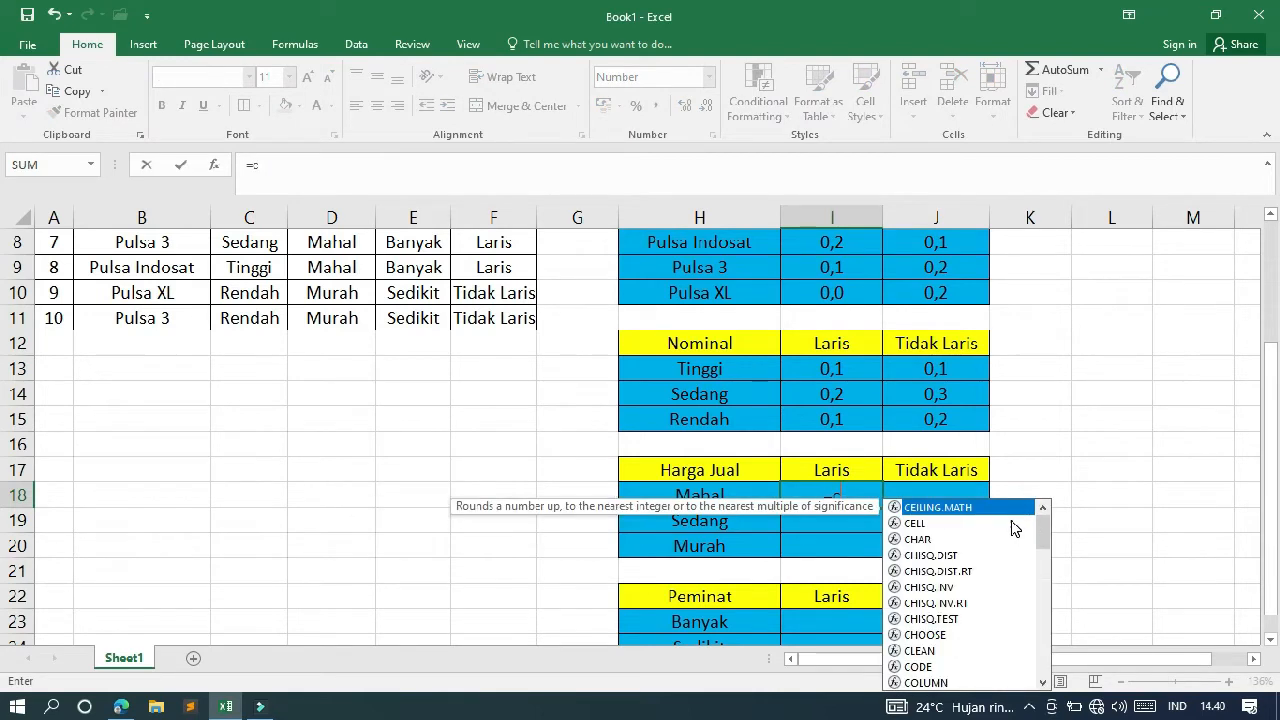
type("oun")
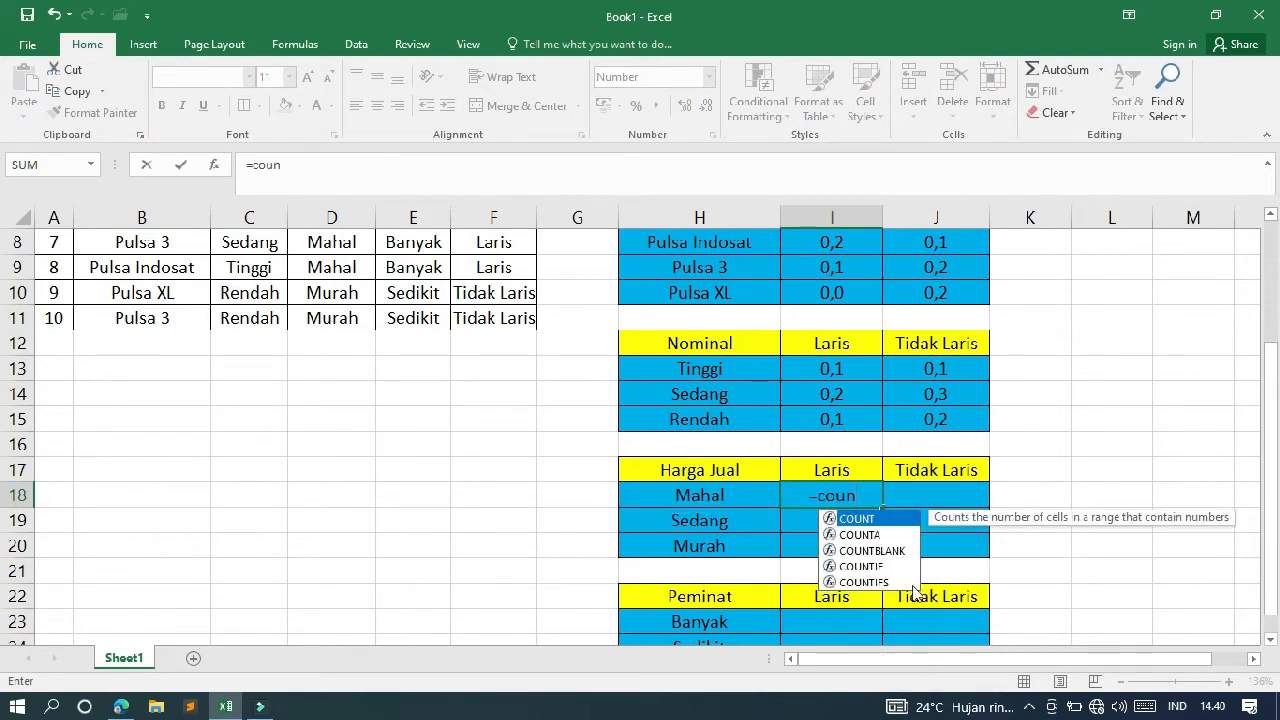
left_click(894, 583)
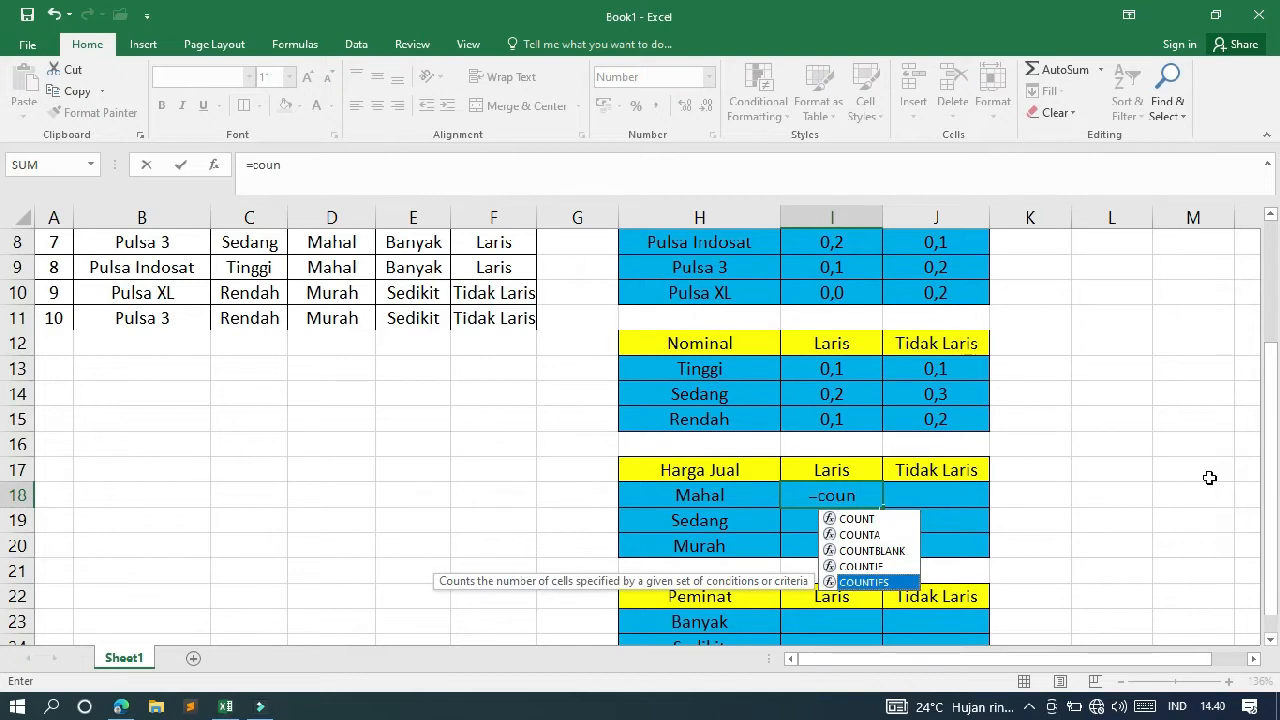
key("Tab")
Step: Give the I18 COUNTIFS the absolute Harga Jual range $D$2:$D$11 with criterion H18
left_click_drag(1274, 472, 1276, 300)
left_click_drag(328, 267, 329, 489)
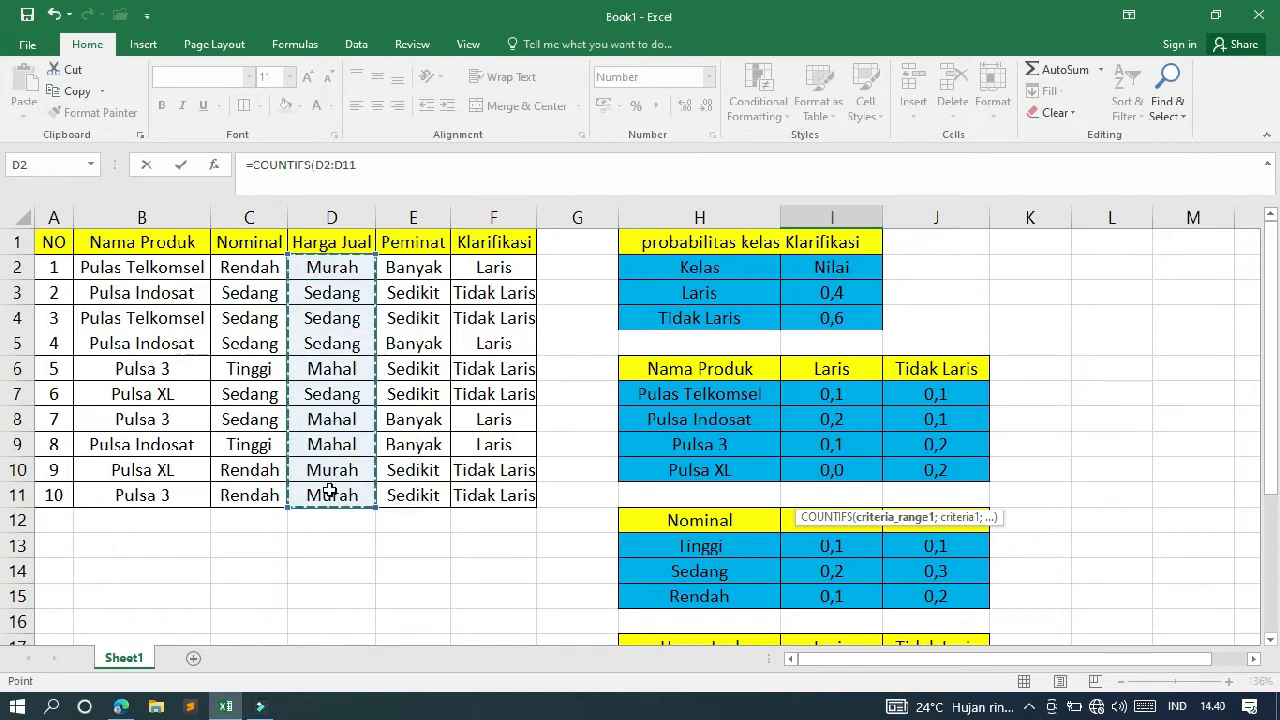
key("F4")
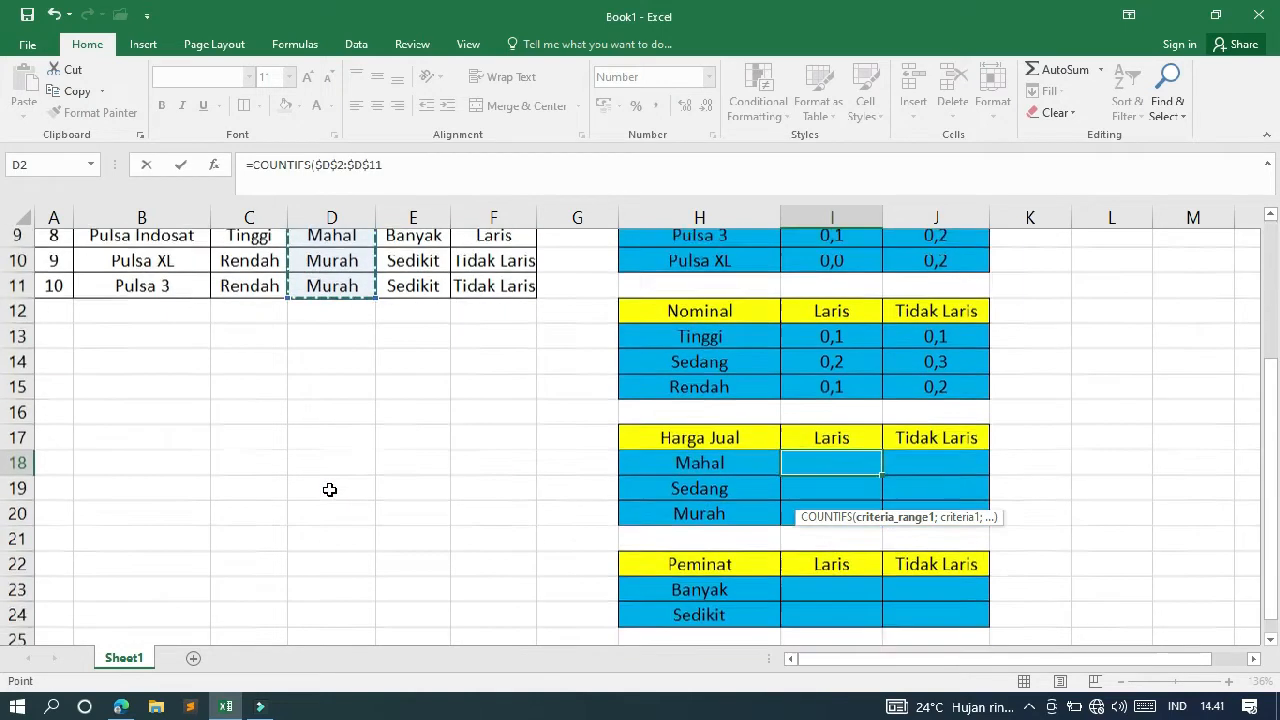
left_click(411, 173)
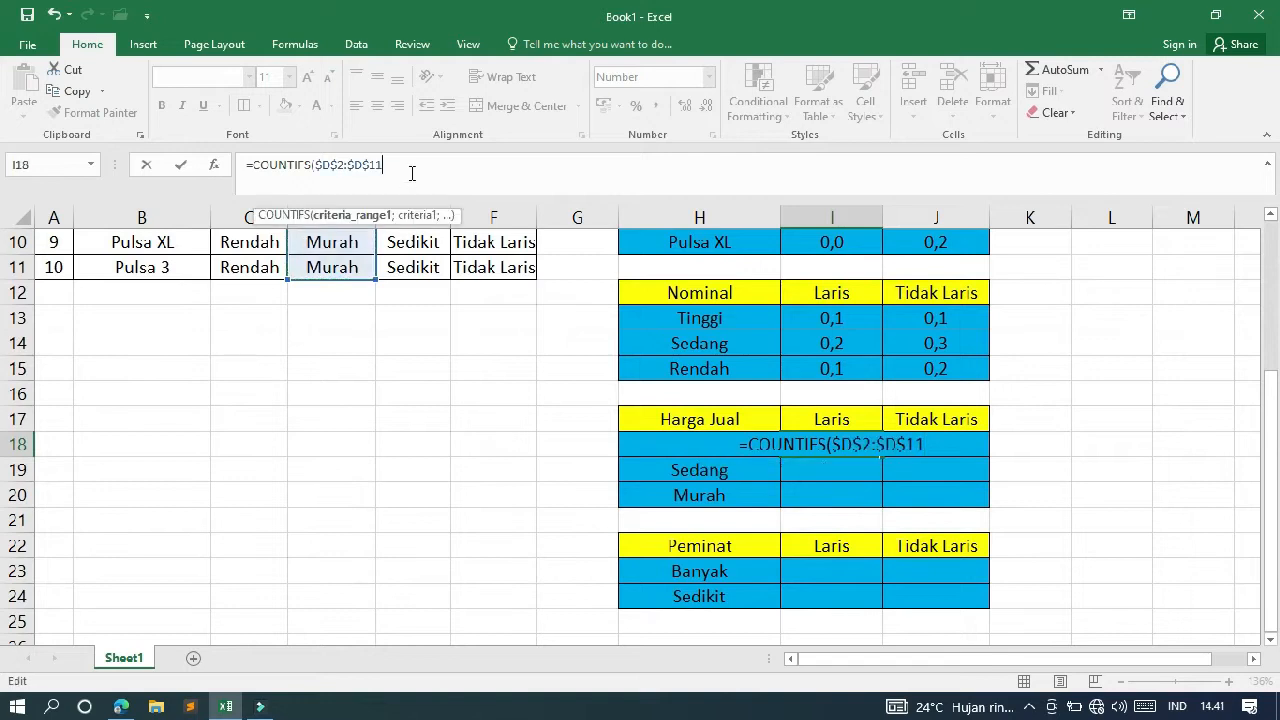
type(";")
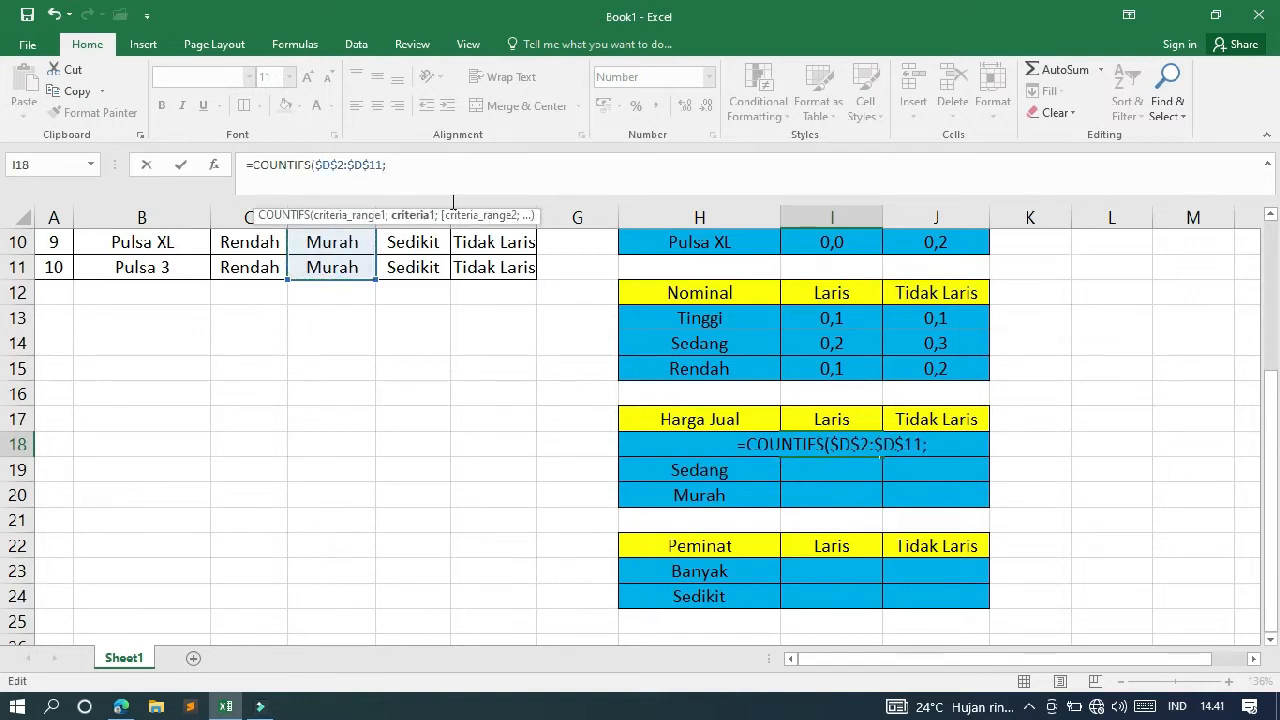
left_click(636, 444)
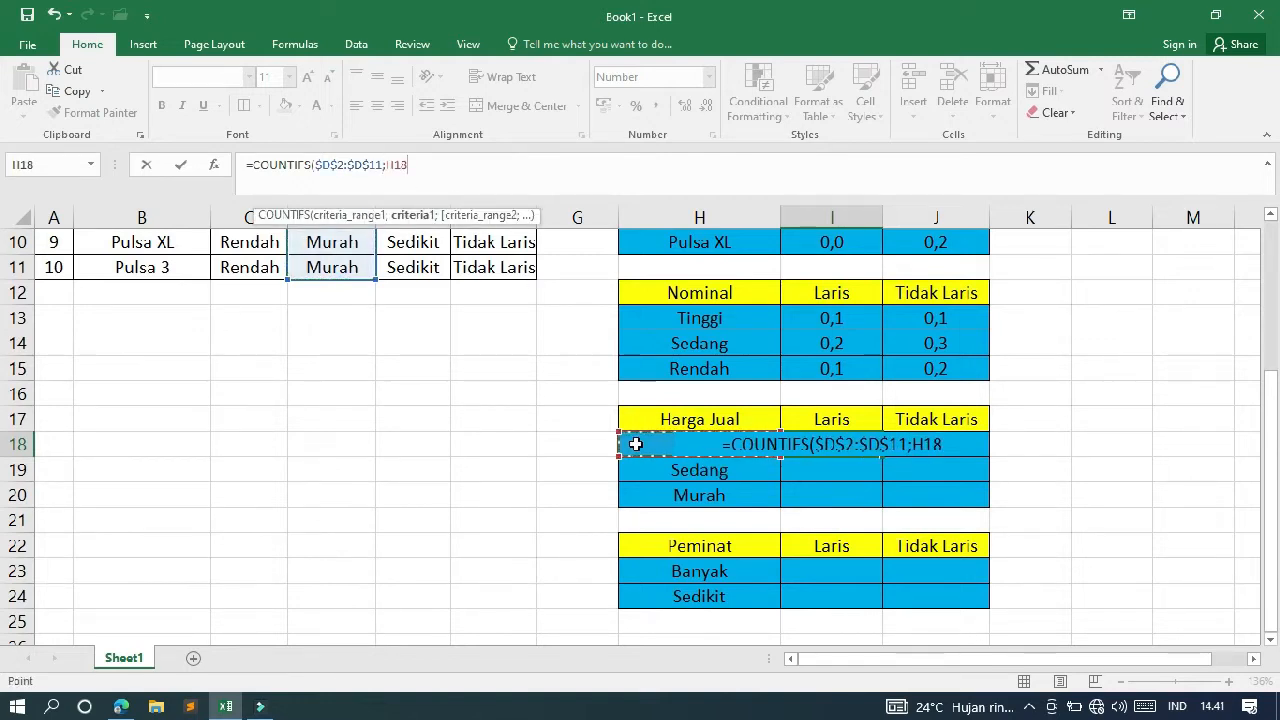
type(";")
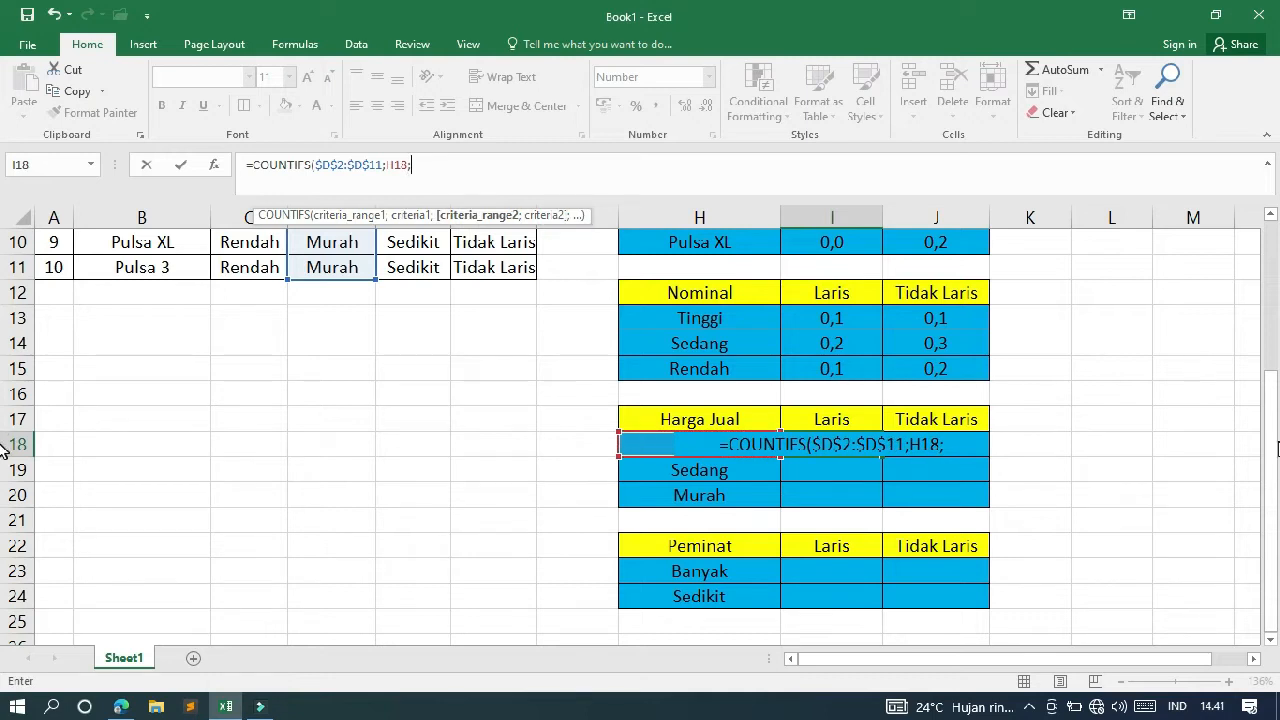
Step: Complete the I18 COUNTIFS with the absolute Klarifikasi range $F$2:$F$11 and the absolute criterion $I$17
scroll(703, 331, "up", 3)
left_click_drag(507, 275, 507, 491)
scroll(511, 501, "down", 2)
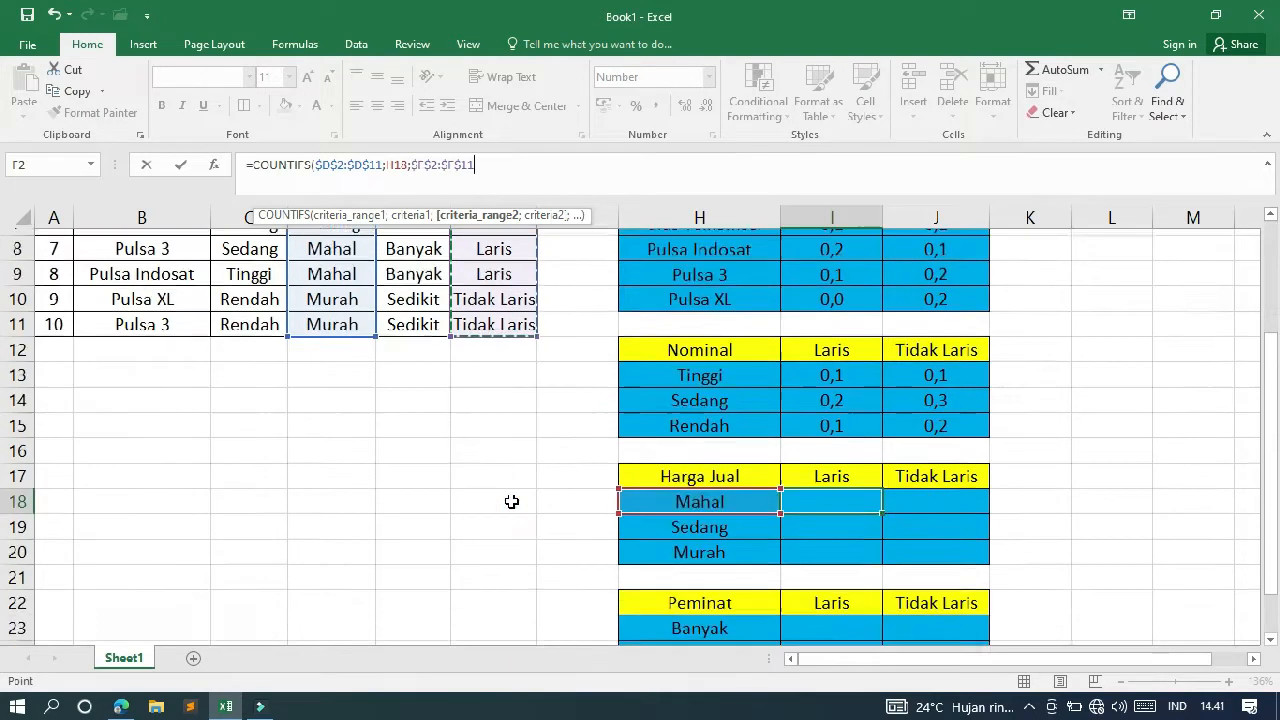
scroll(511, 501, "down", 1)
type(";")
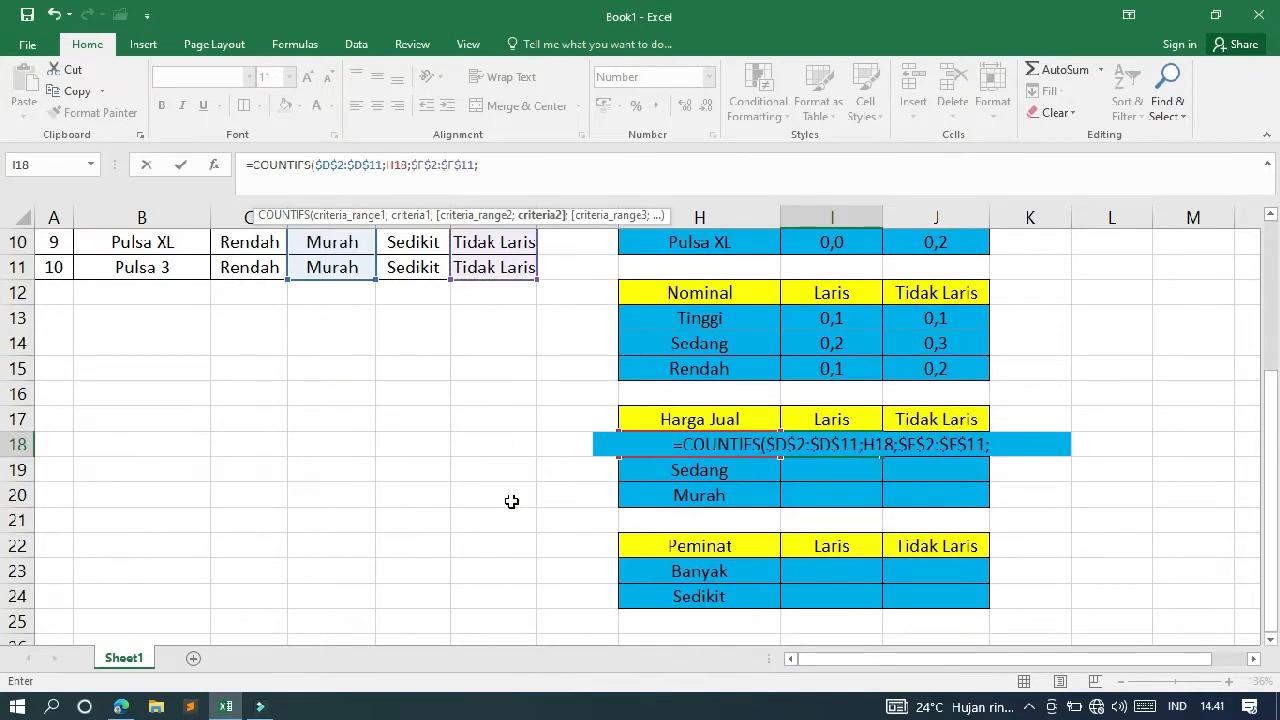
left_click(812, 418)
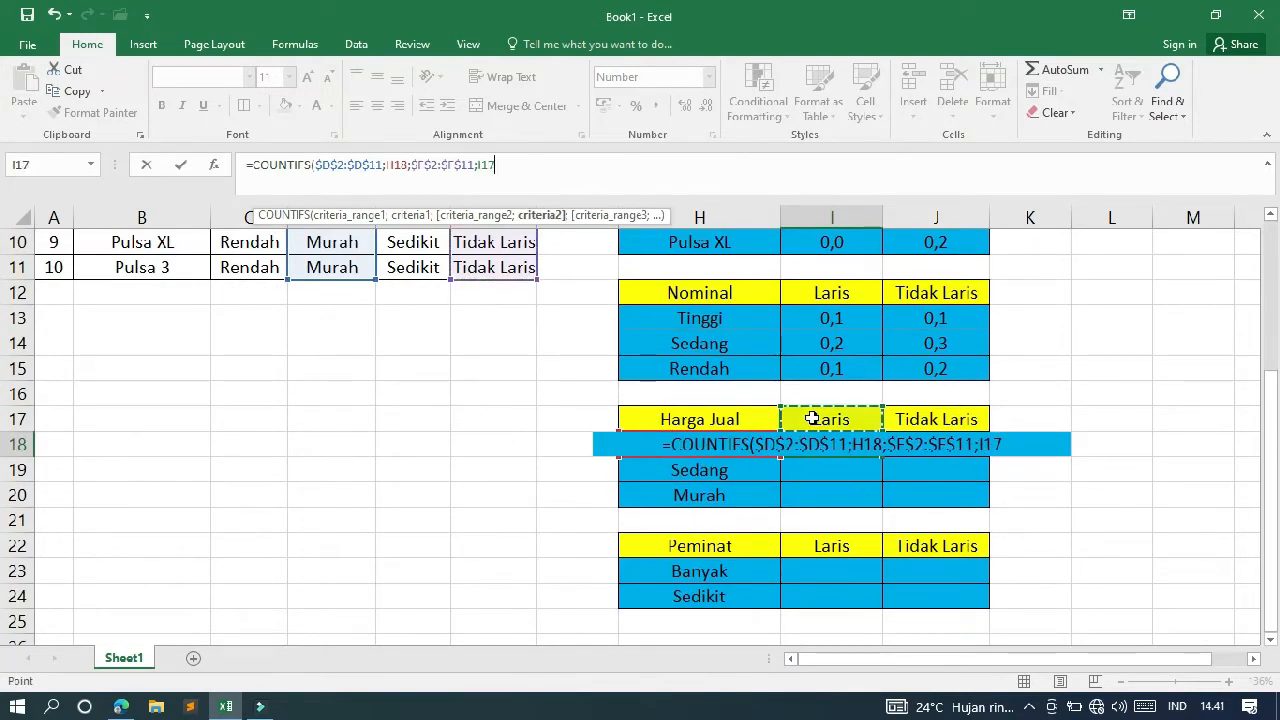
key("F4")
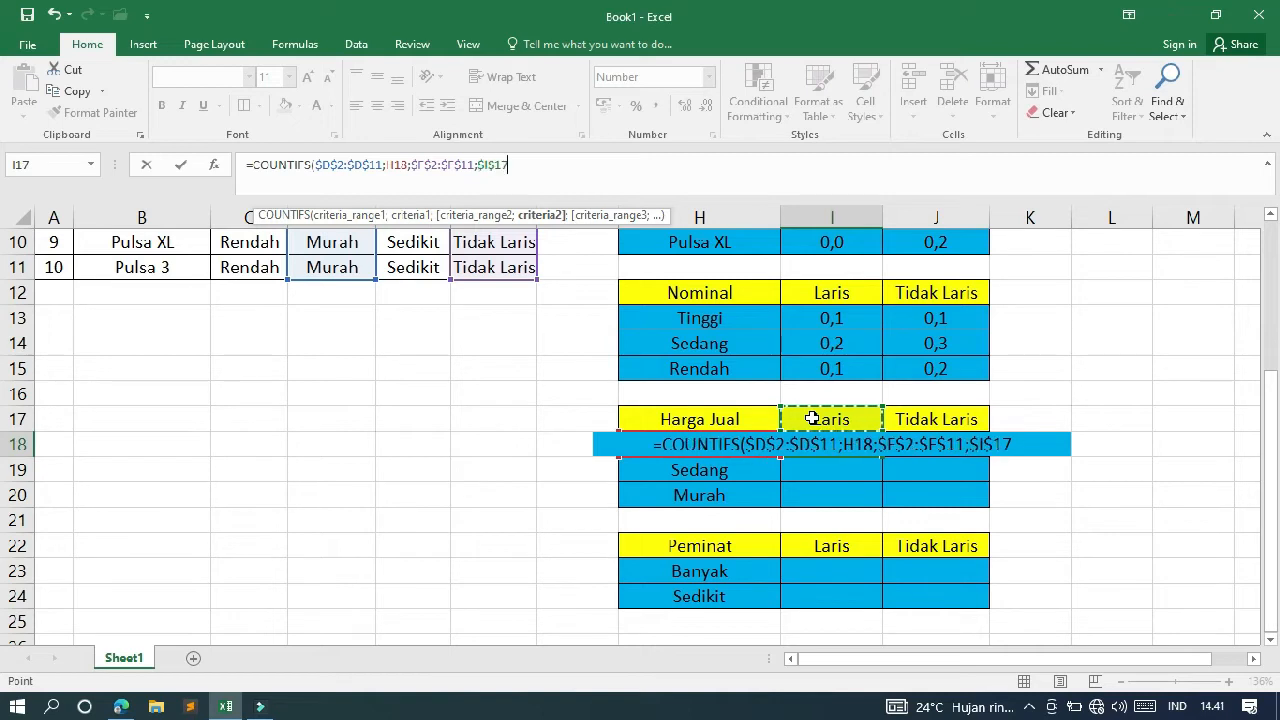
type(")")
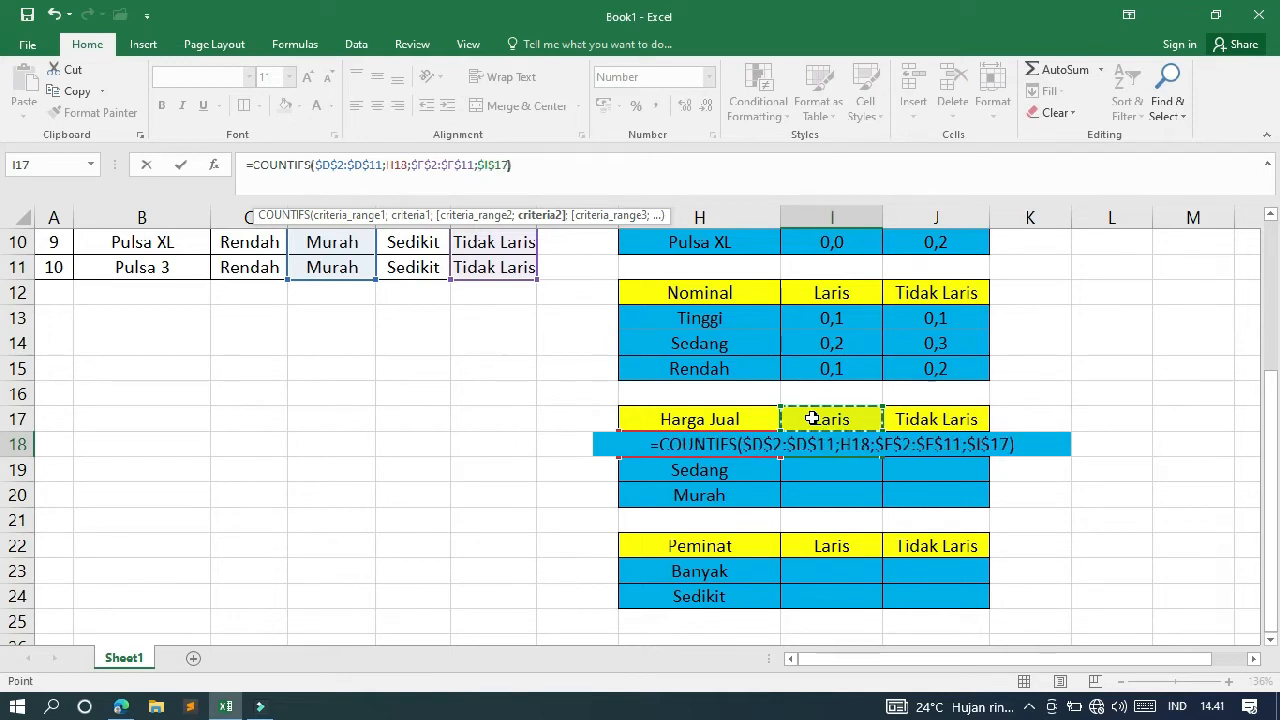
Step: Divide the I18 COUNTIFS by COUNTA($F$2:$F$11;$I$17) and enter the formula
type("/")
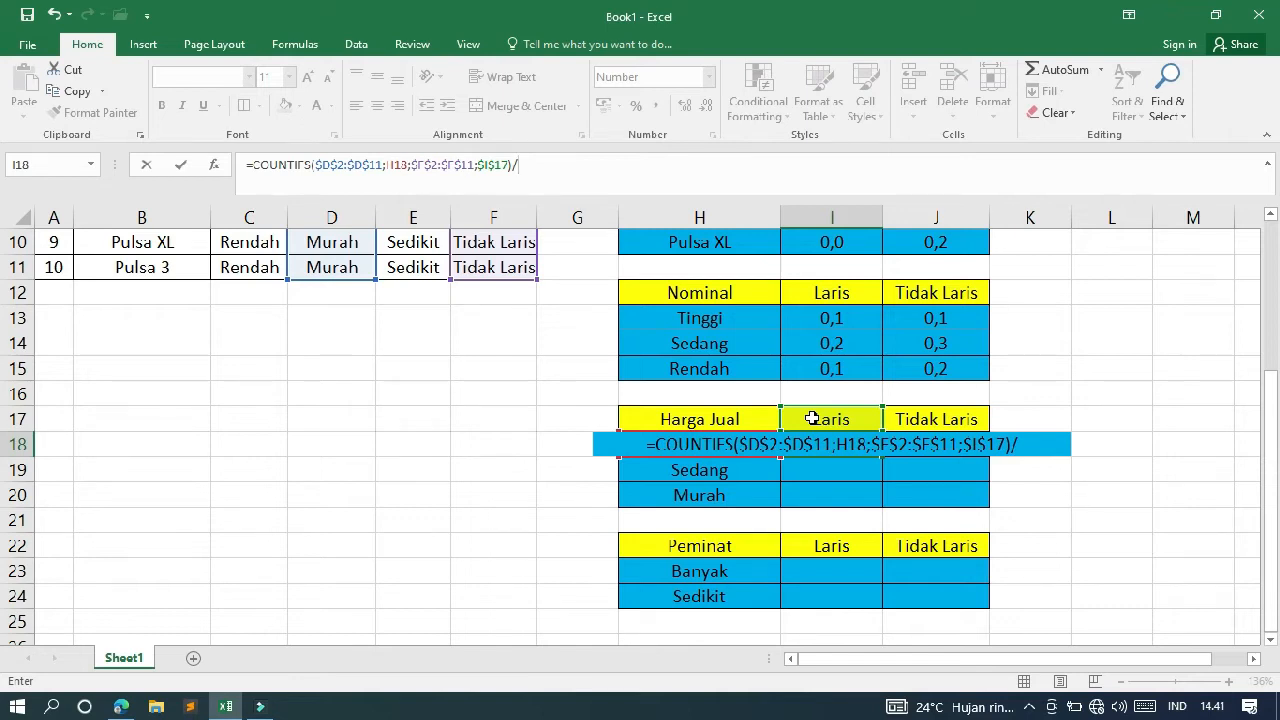
type("count")
key("Down")
key("Tab")
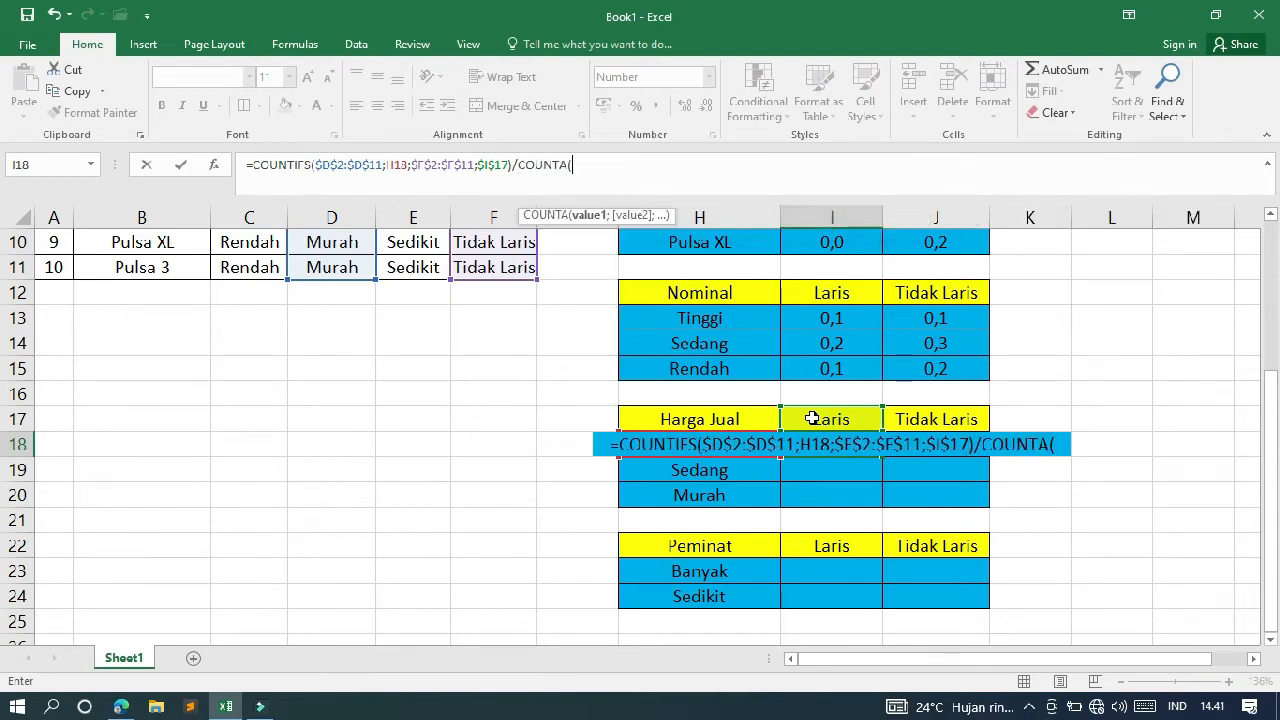
left_click_drag(1271, 411, 1265, 256)
left_click_drag(495, 267, 494, 495)
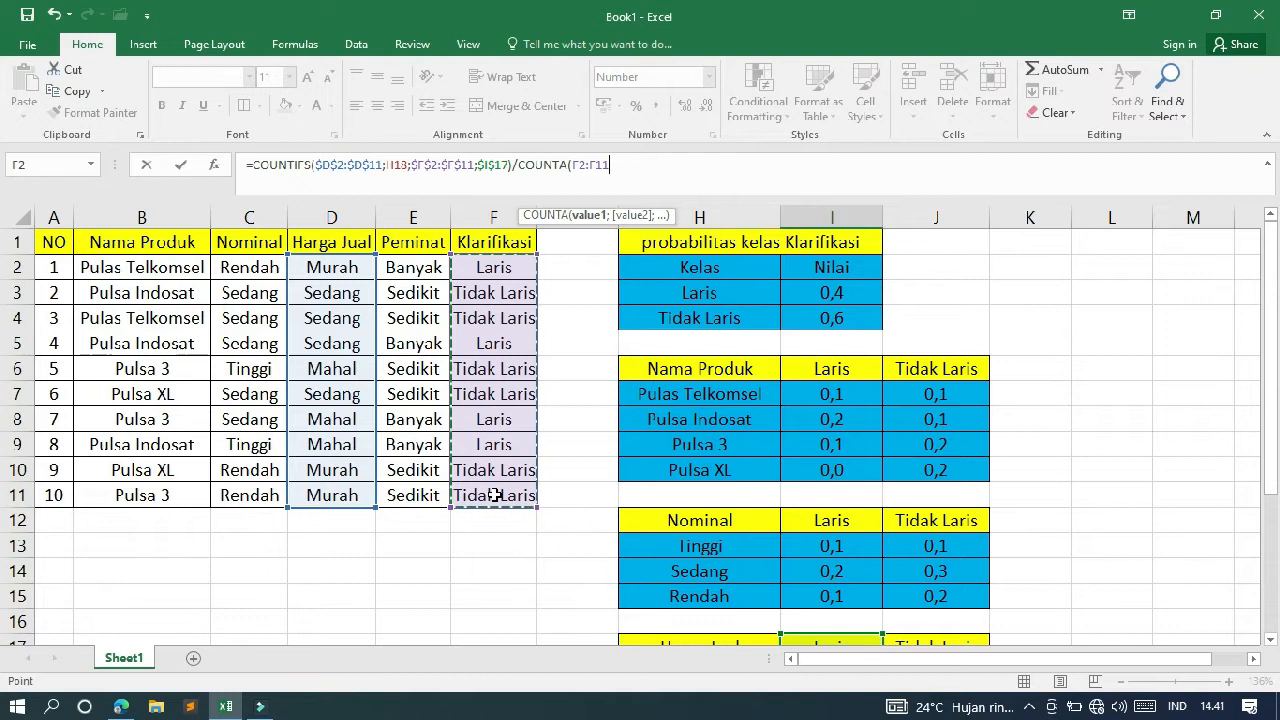
scroll(494, 495, "down", 3)
key("F4")
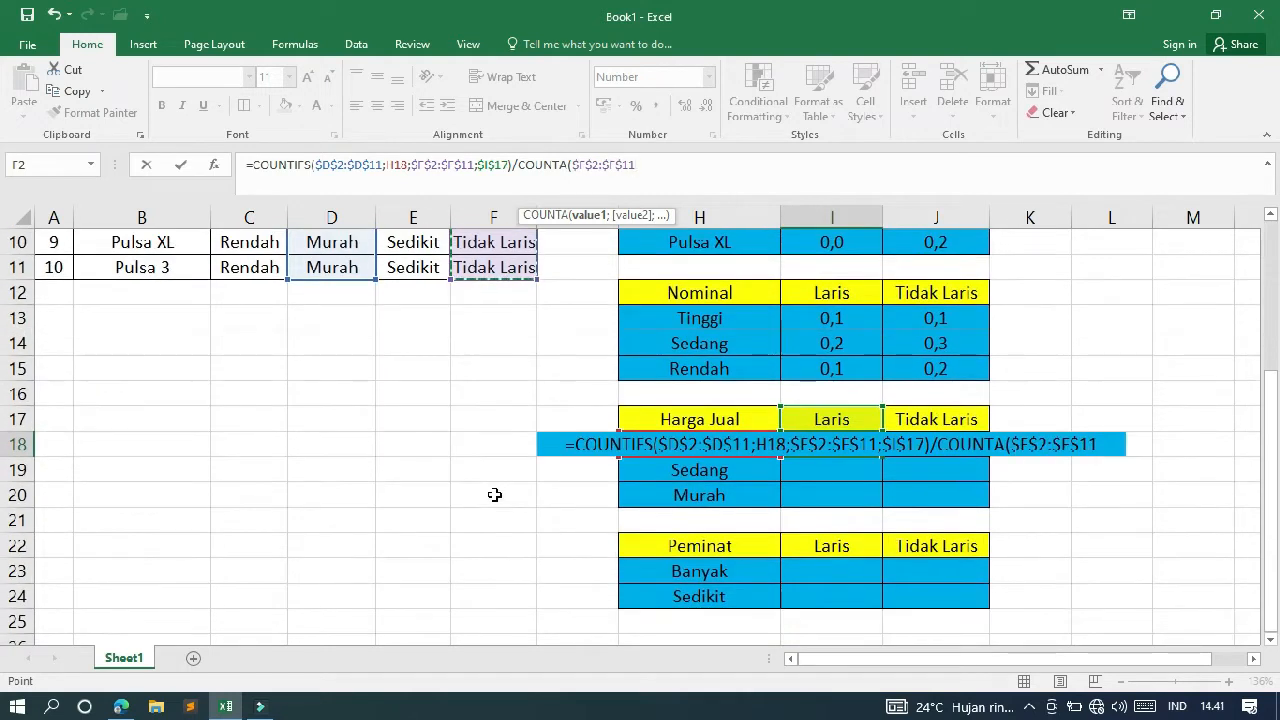
type(";")
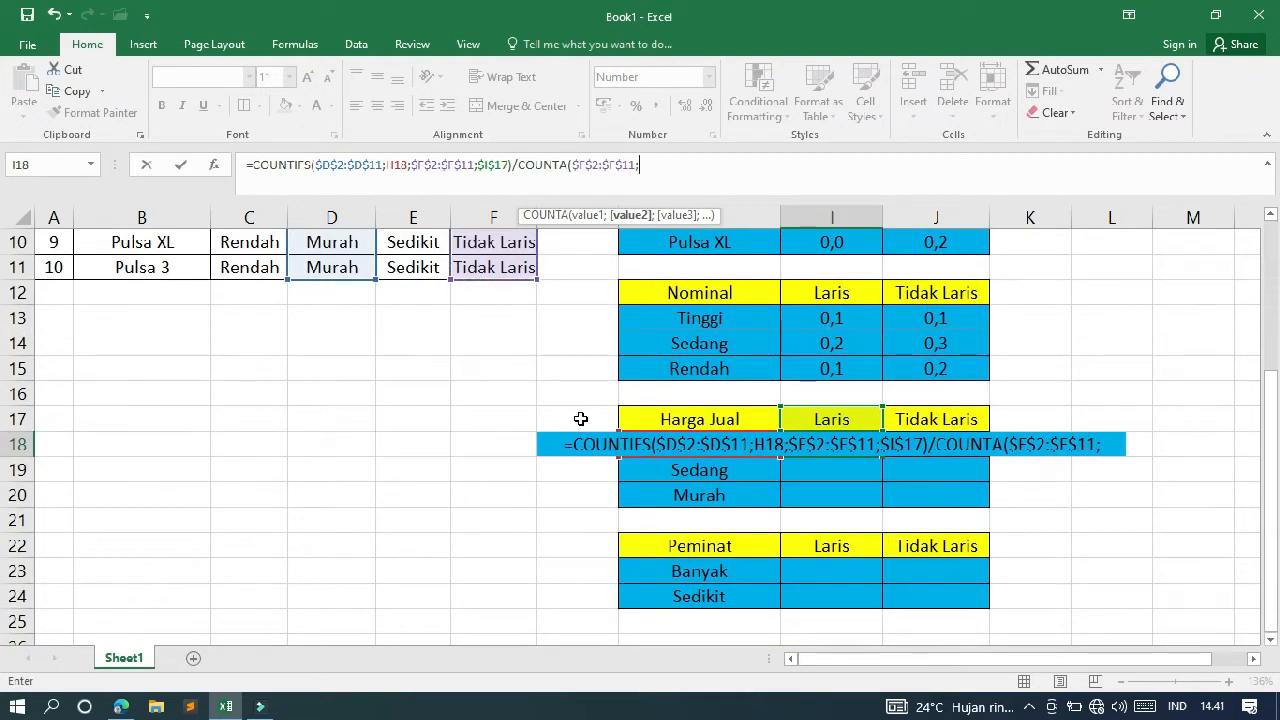
left_click(806, 422)
key("F4")
type(")")
key("Return")
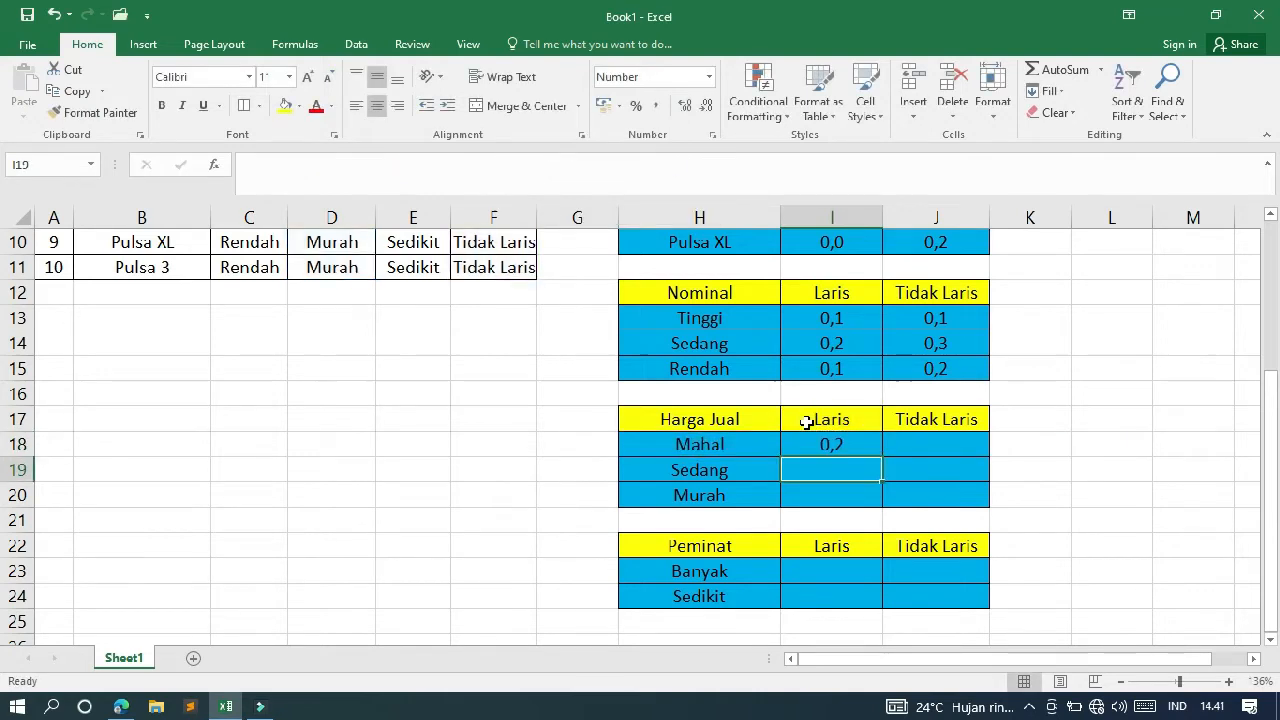
Step: Fill the I18 formula down through I20 for Sedang and Murah in the Harga Jual table's Laris column
scroll(5, 440, "up", 2)
scroll(5, 388, "up", 2)
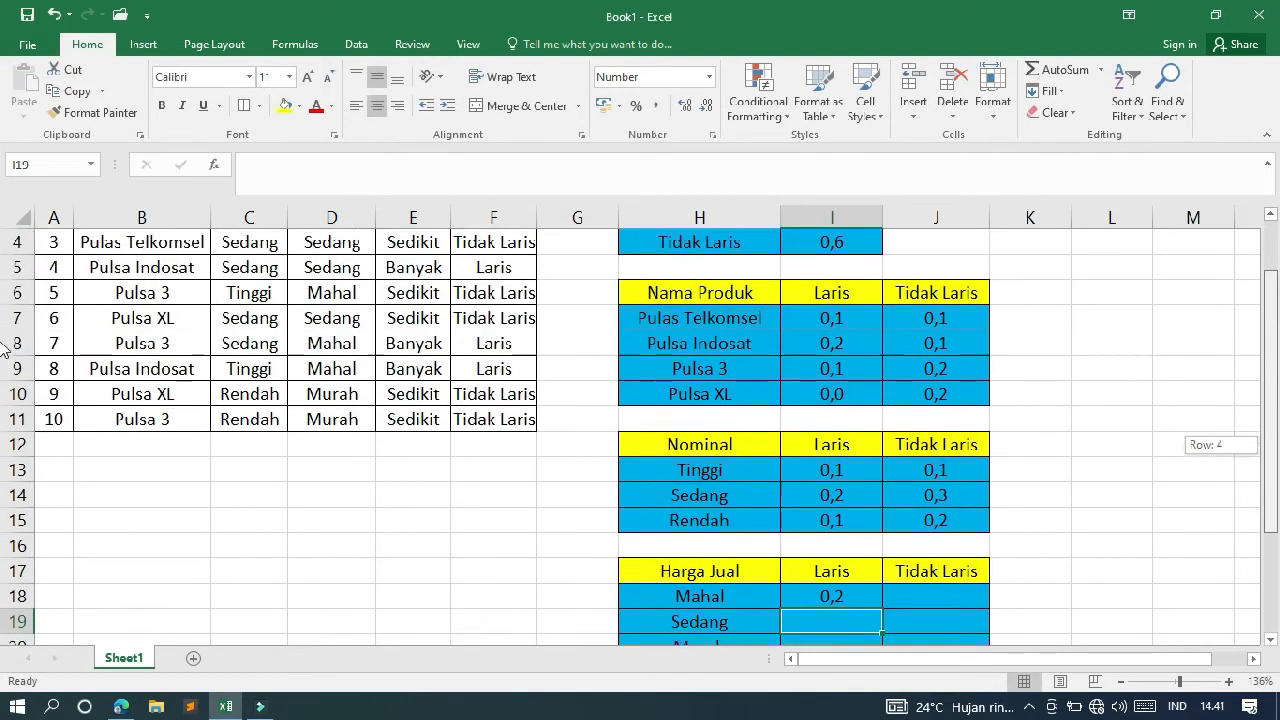
left_click_drag(1277, 326, 1275, 301)
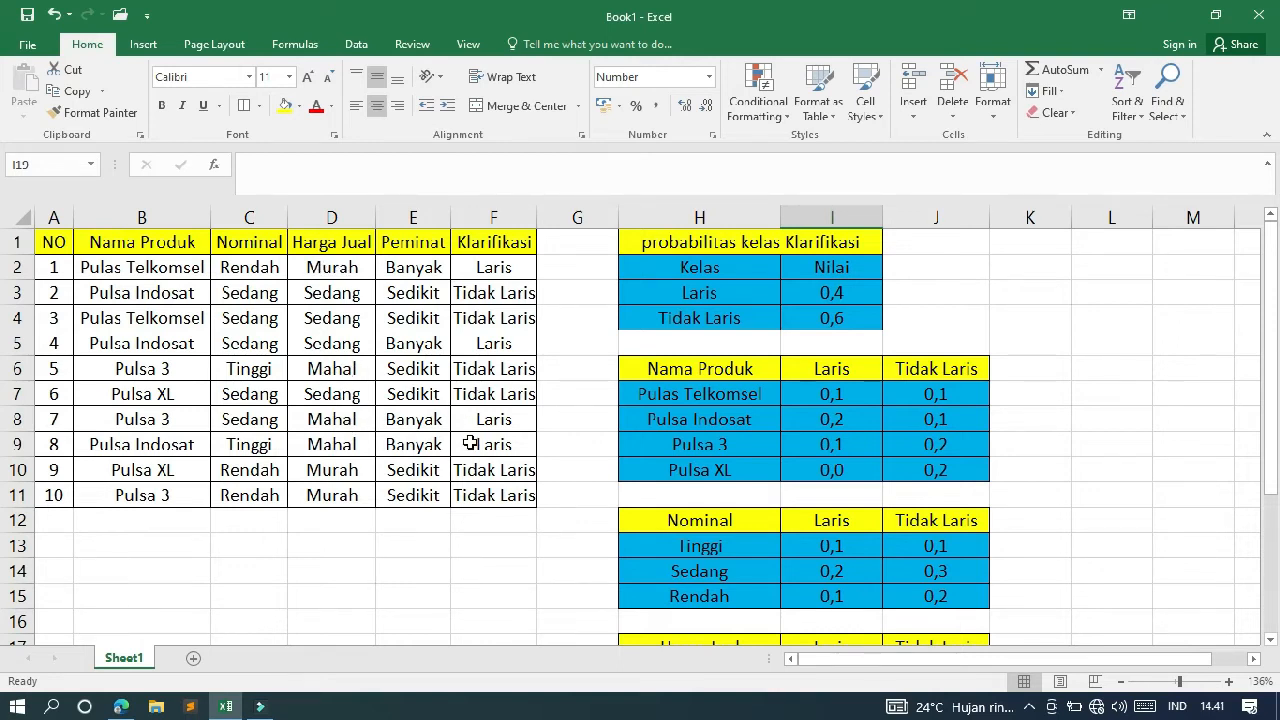
left_click_drag(1268, 412, 1270, 532)
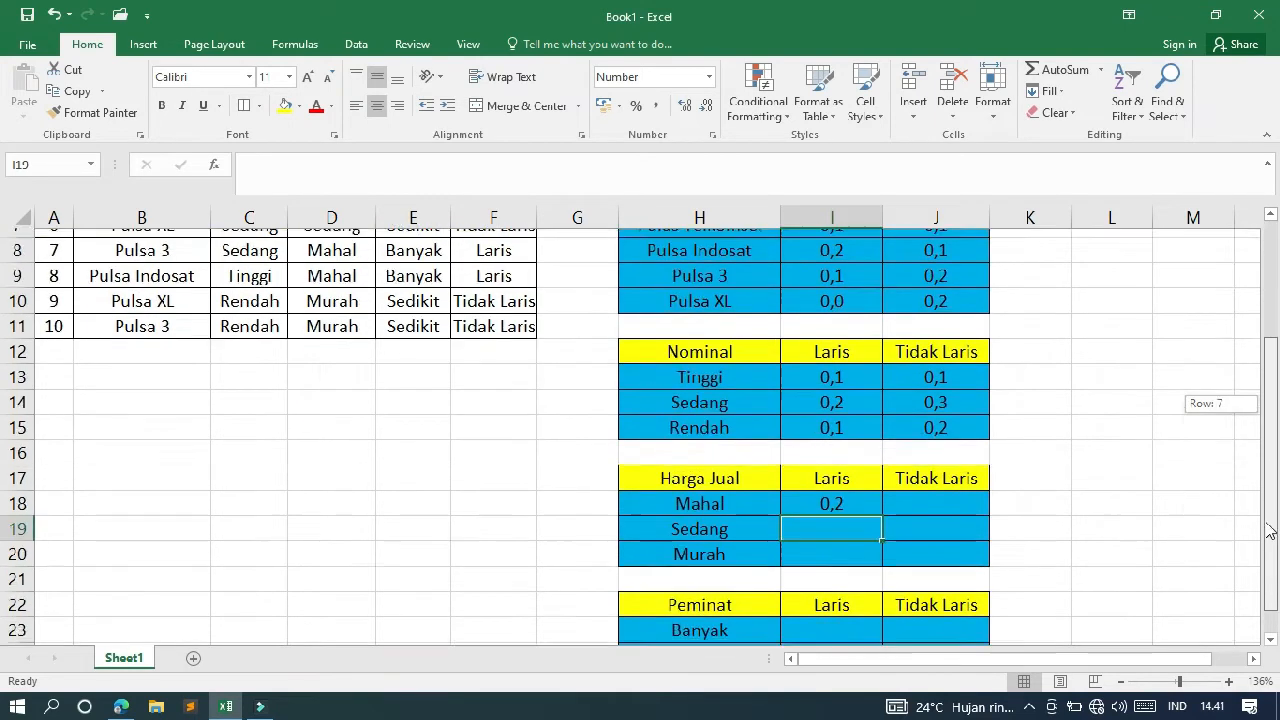
left_click(852, 490)
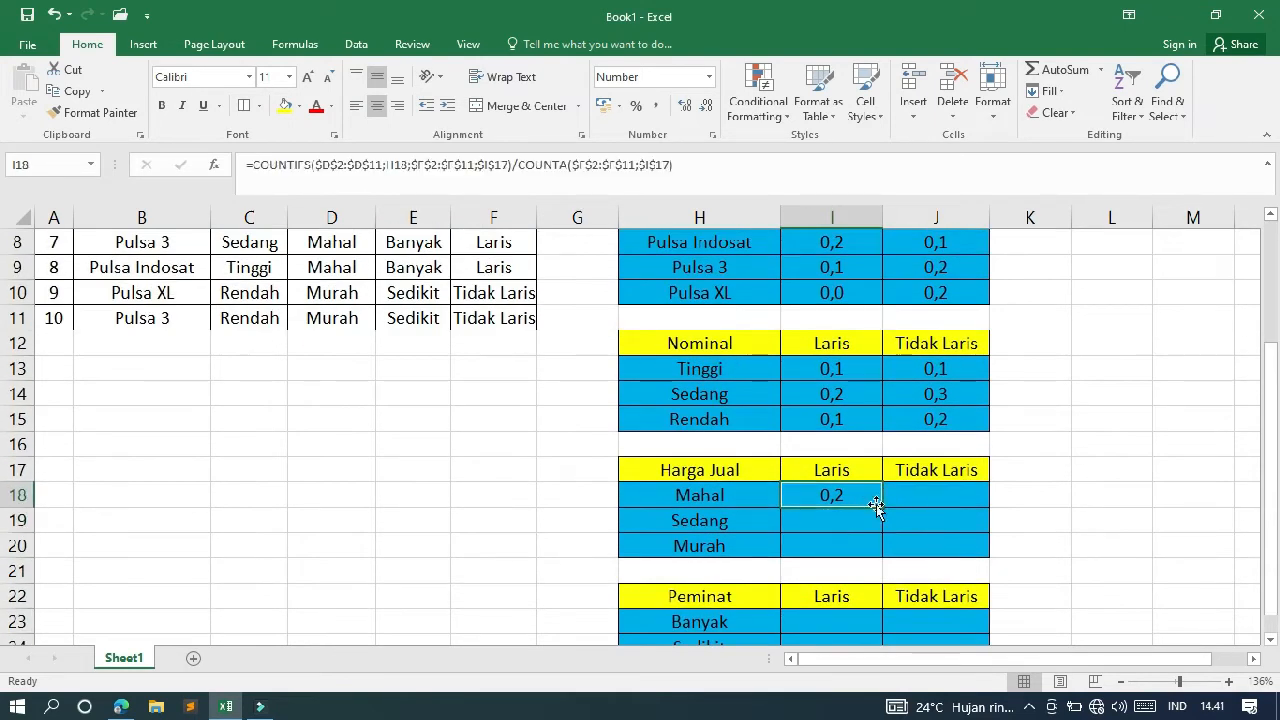
left_click_drag(881, 507, 880, 555)
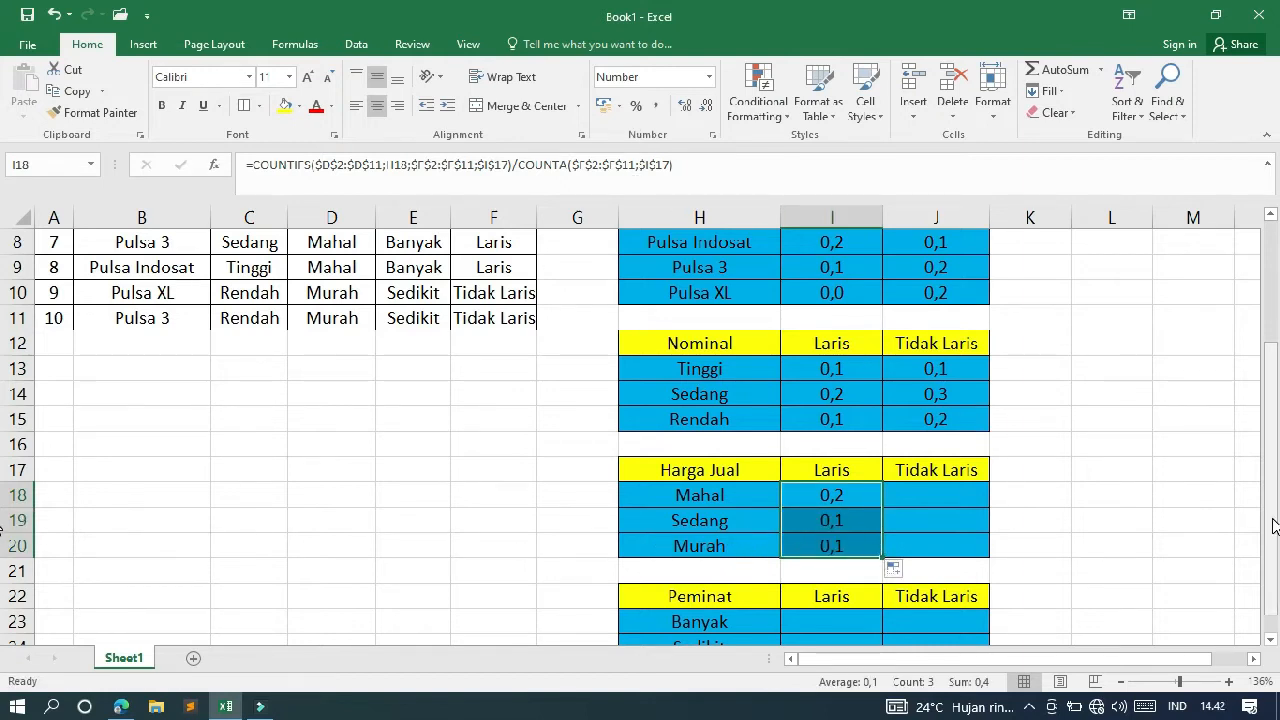
Step: Copy the I18 formula across to J18, the Tidak Laris cell for Mahal in the Harga Jual table
scroll(770, 382, "up", 3)
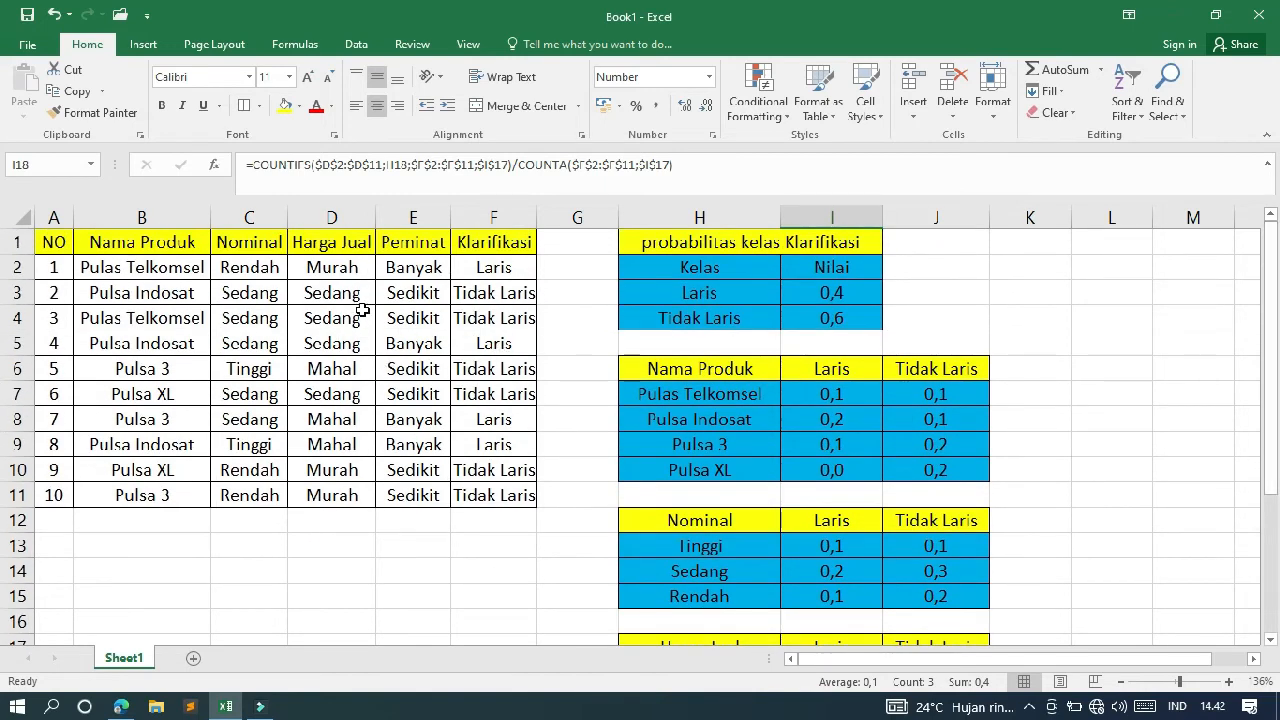
left_click_drag(1271, 309, 1270, 434)
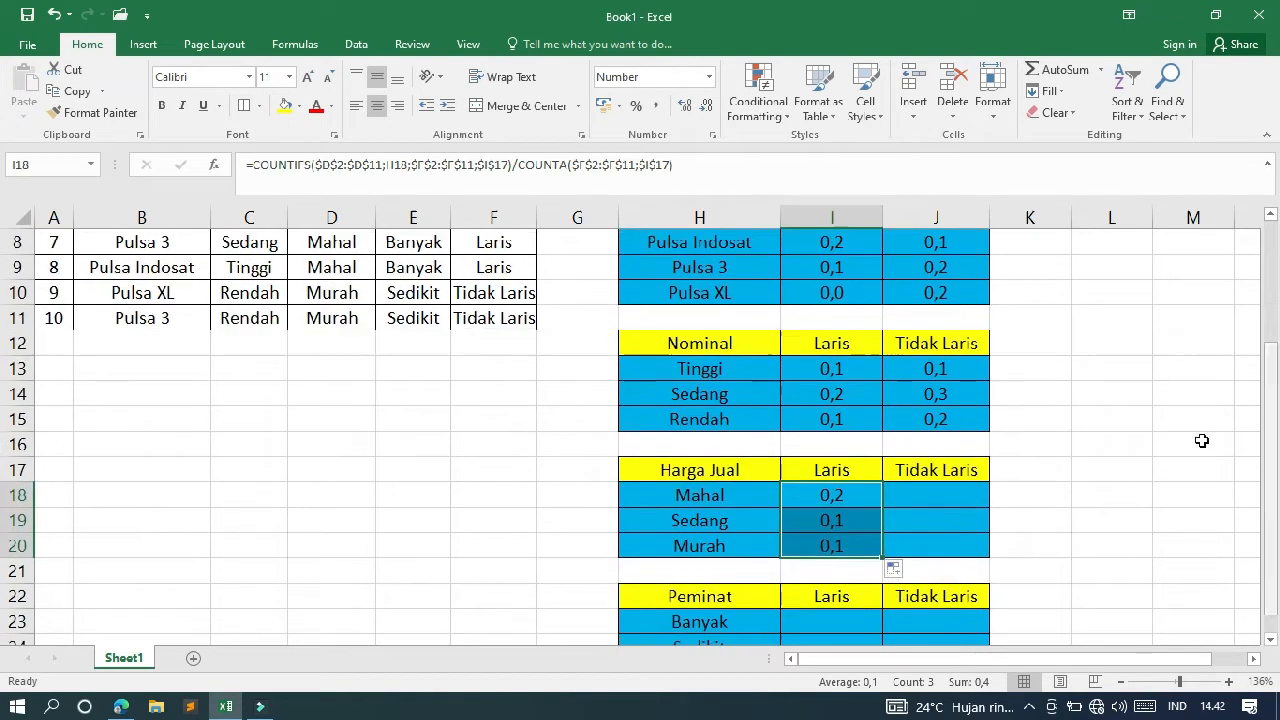
left_click(915, 495)
left_click(857, 496)
left_click_drag(885, 507, 971, 509)
left_click(963, 502)
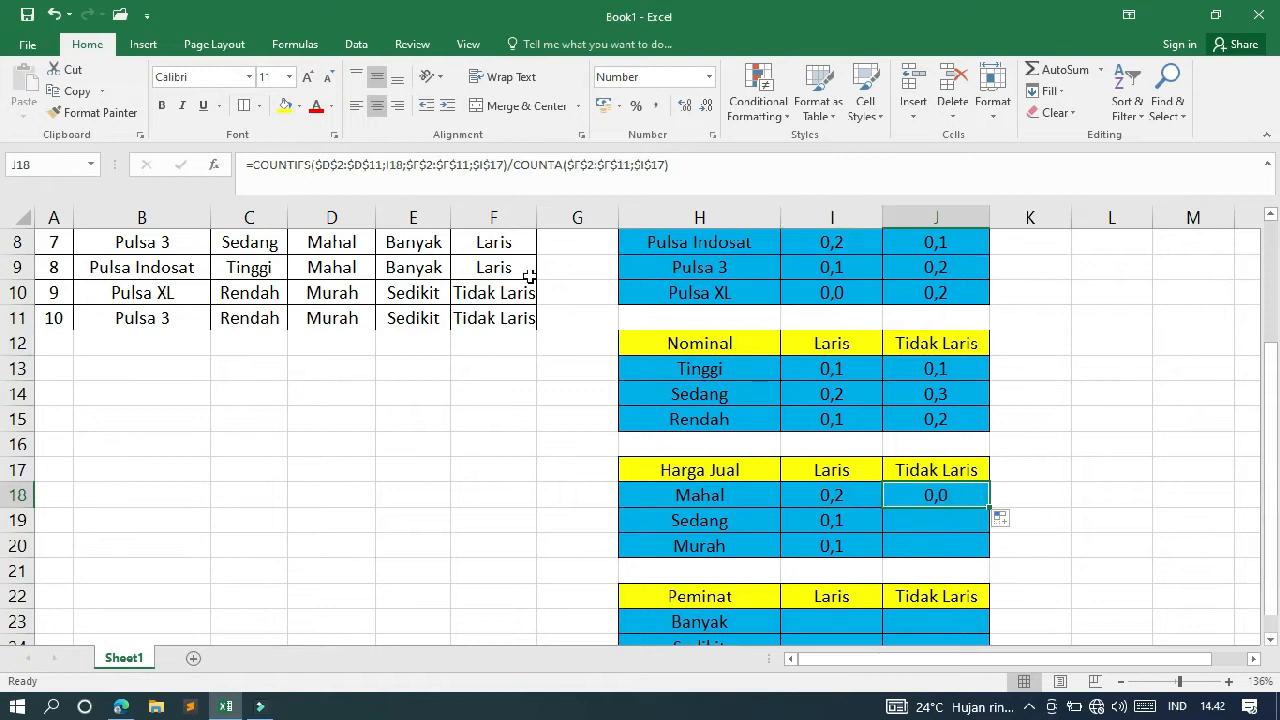
Step: Change the first COUNTIFS criterion in the J18 formula to H18
left_click(428, 181)
scroll(604, 242, "up", 3)
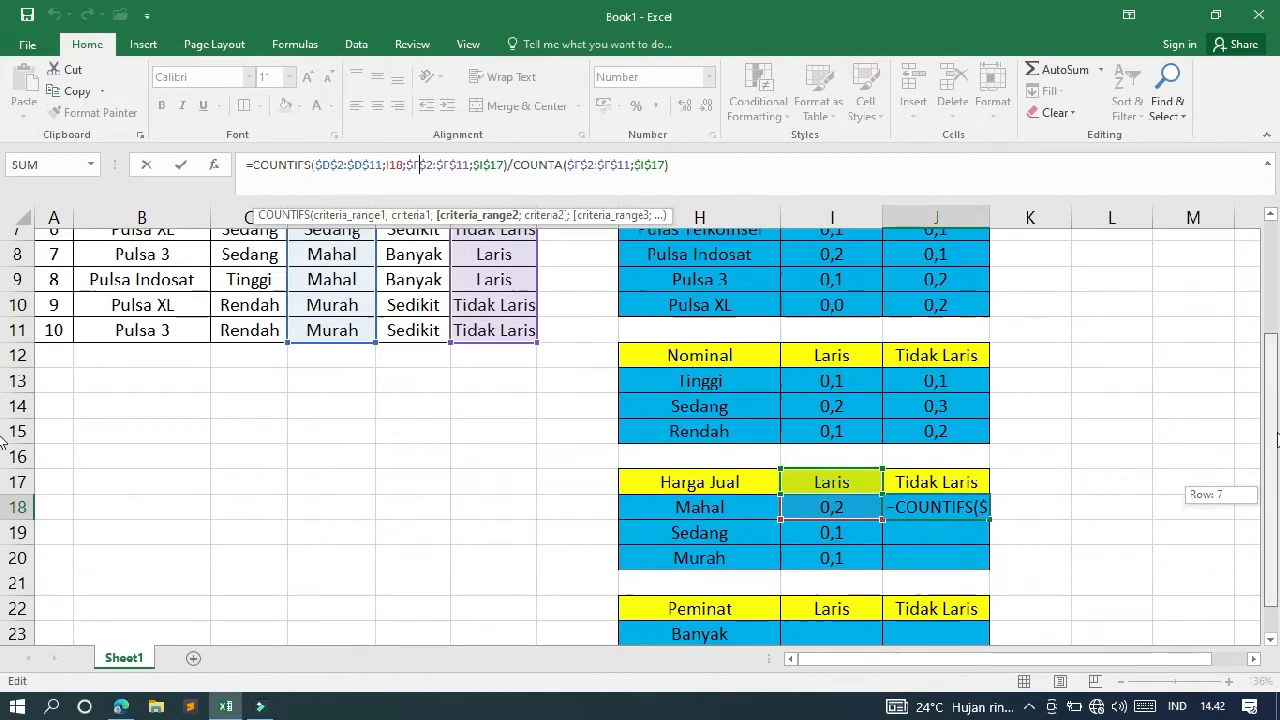
double_click(391, 165)
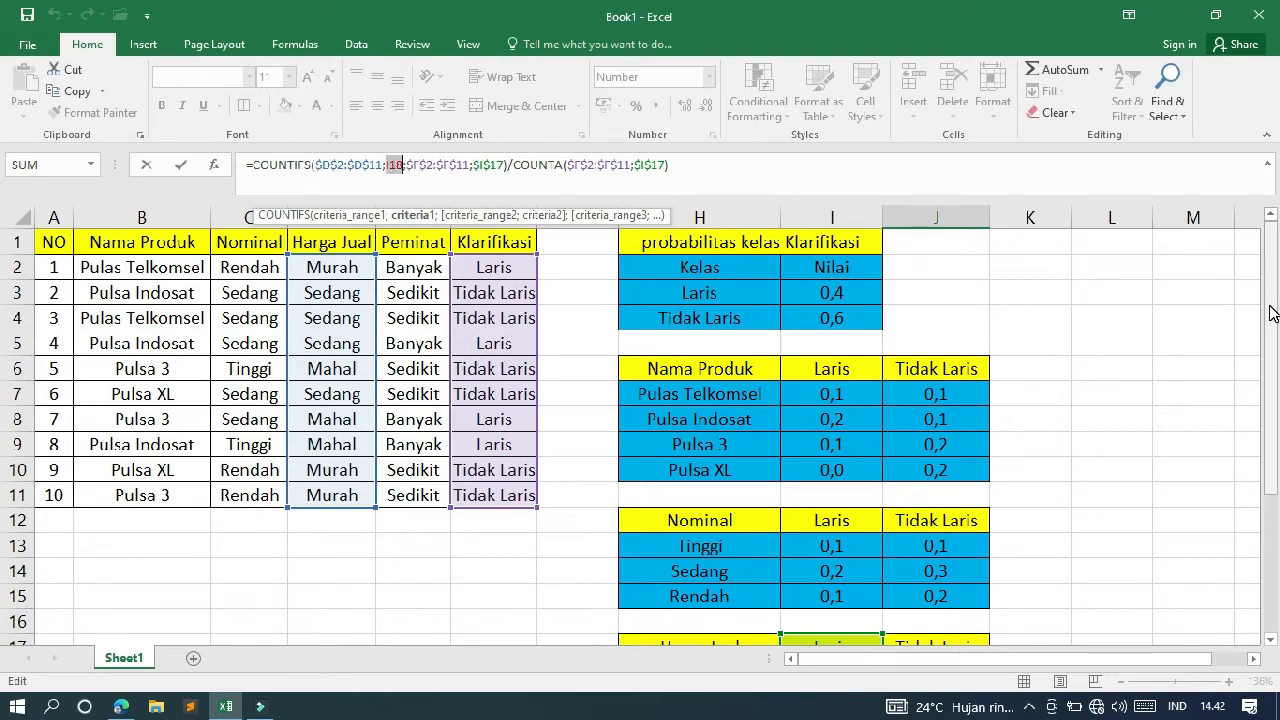
scroll(640, 420, "down", 3)
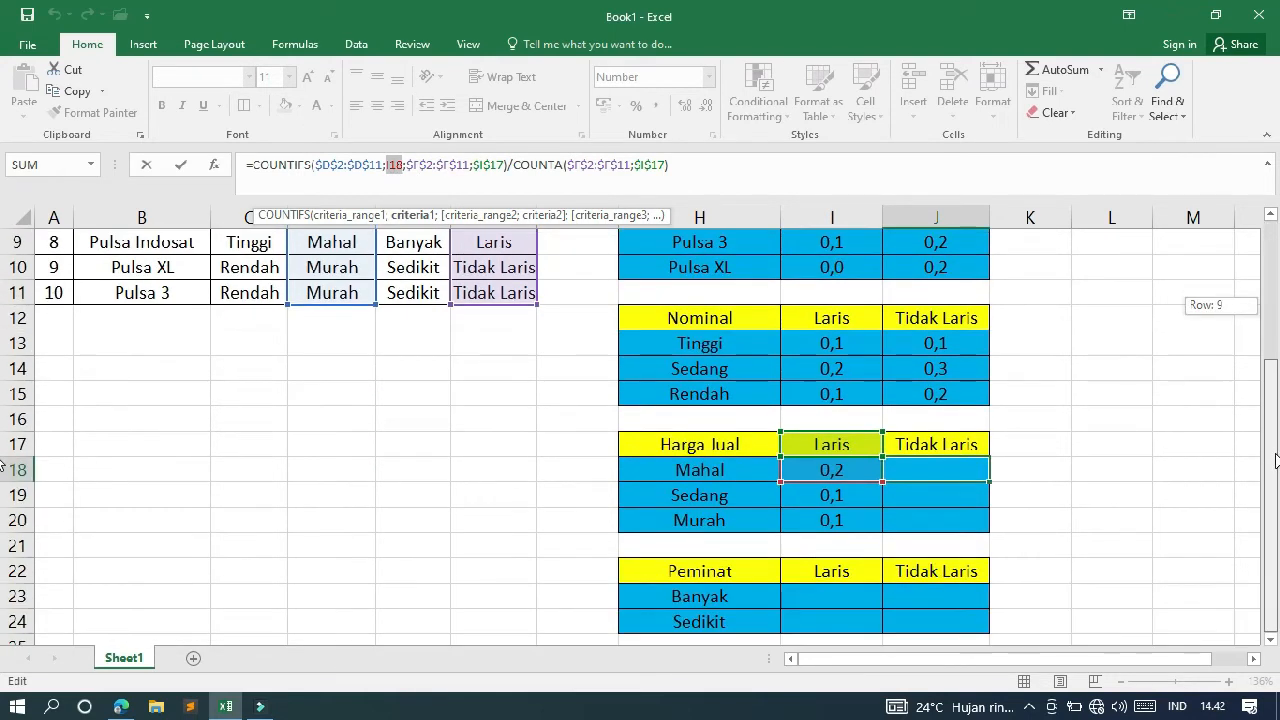
left_click(747, 472)
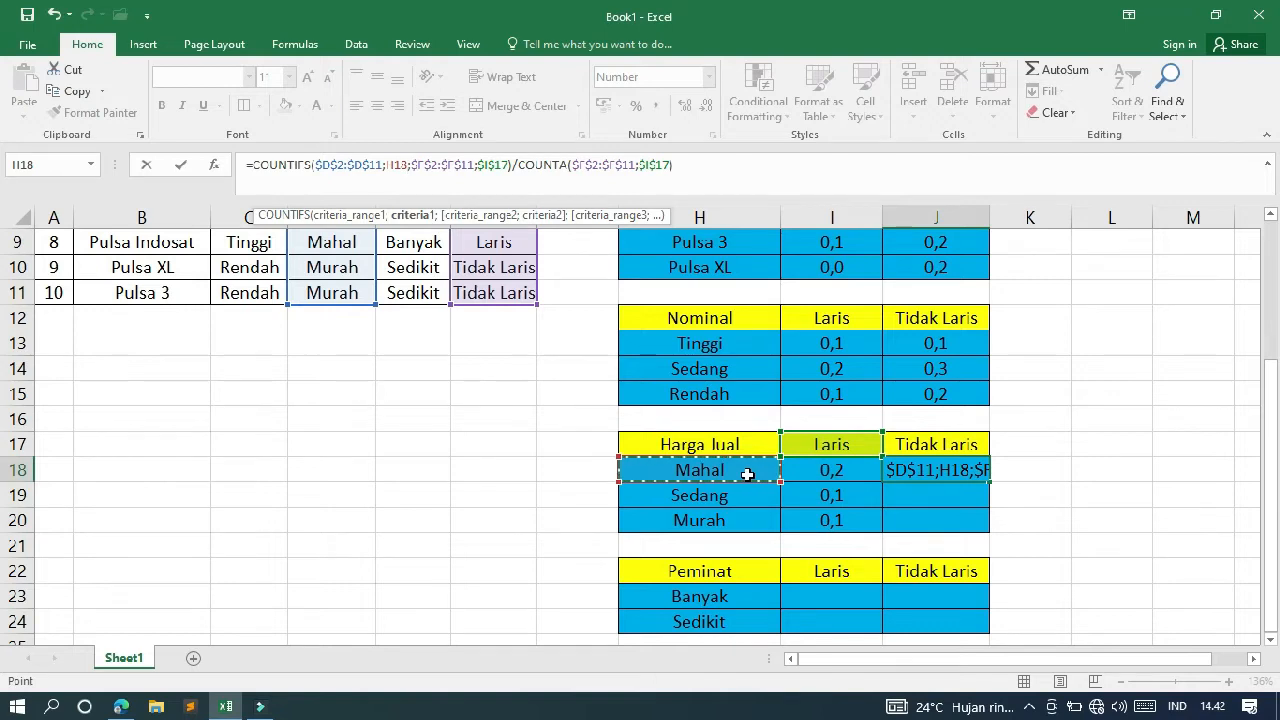
Step: Replace the Laris header reference with $J$17 in both the COUNTIFS and COUNTA parts of J18 and enter the formula
double_click(492, 165)
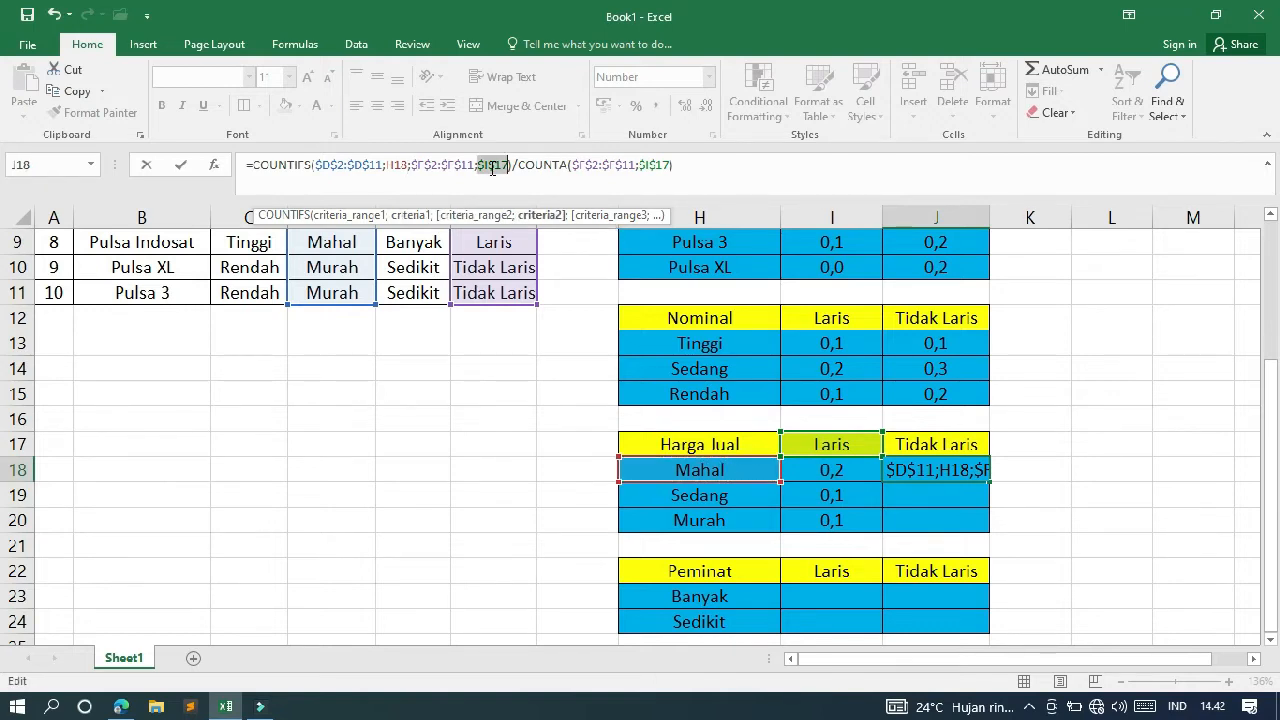
left_click(950, 445)
key("F4")
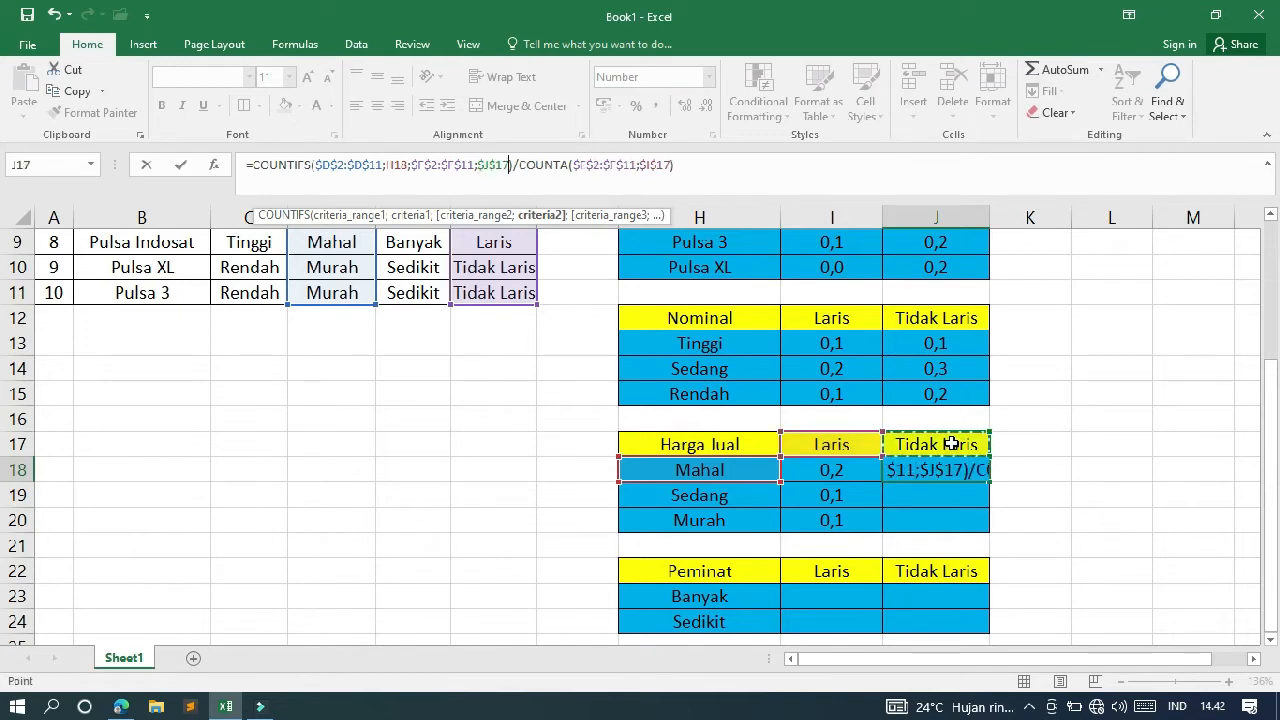
double_click(658, 166)
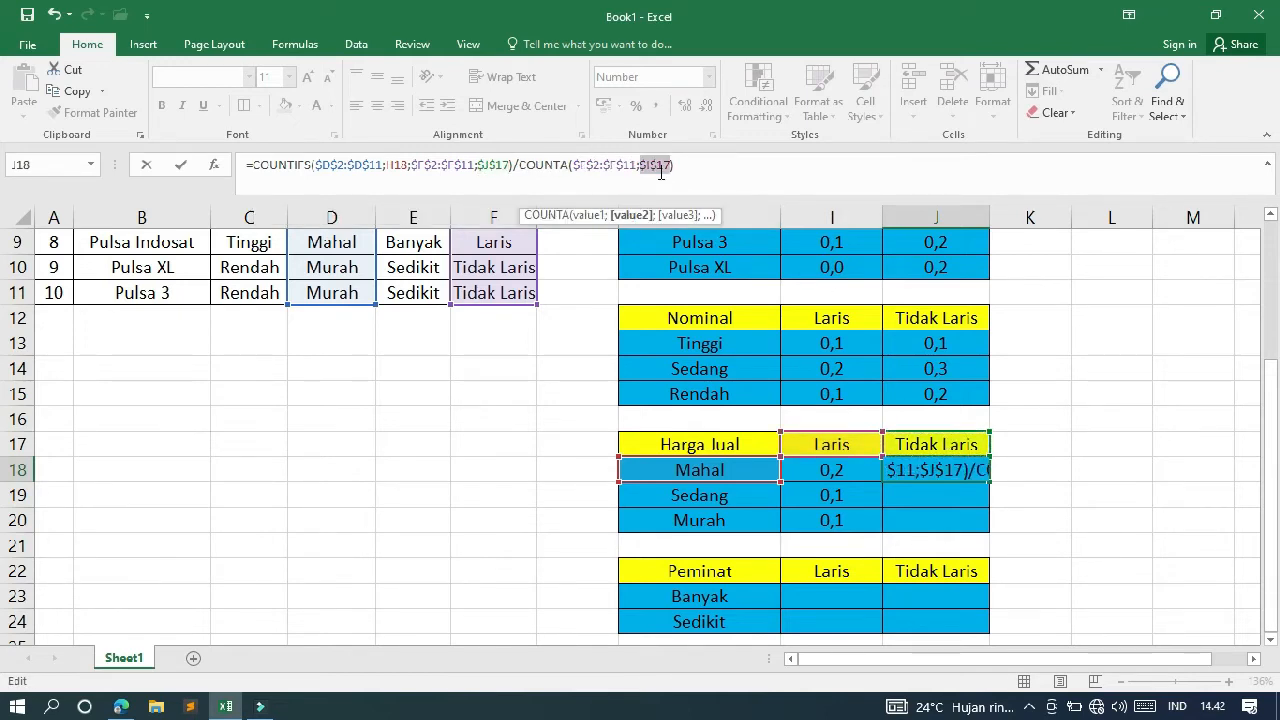
left_click(937, 444)
key("F4")
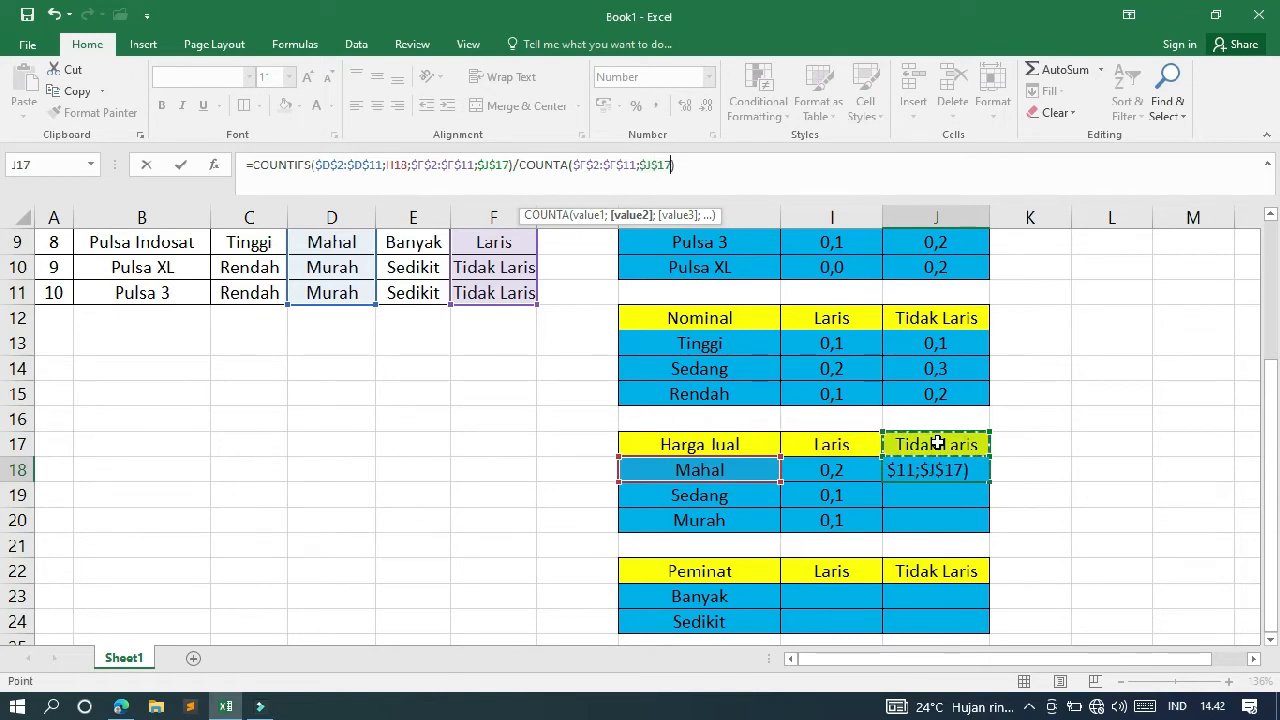
key("Return")
Step: Fill the J18 formula down through J20 in the Harga Jual table's Tidak Laris column
left_click_drag(1273, 472, 1275, 340)
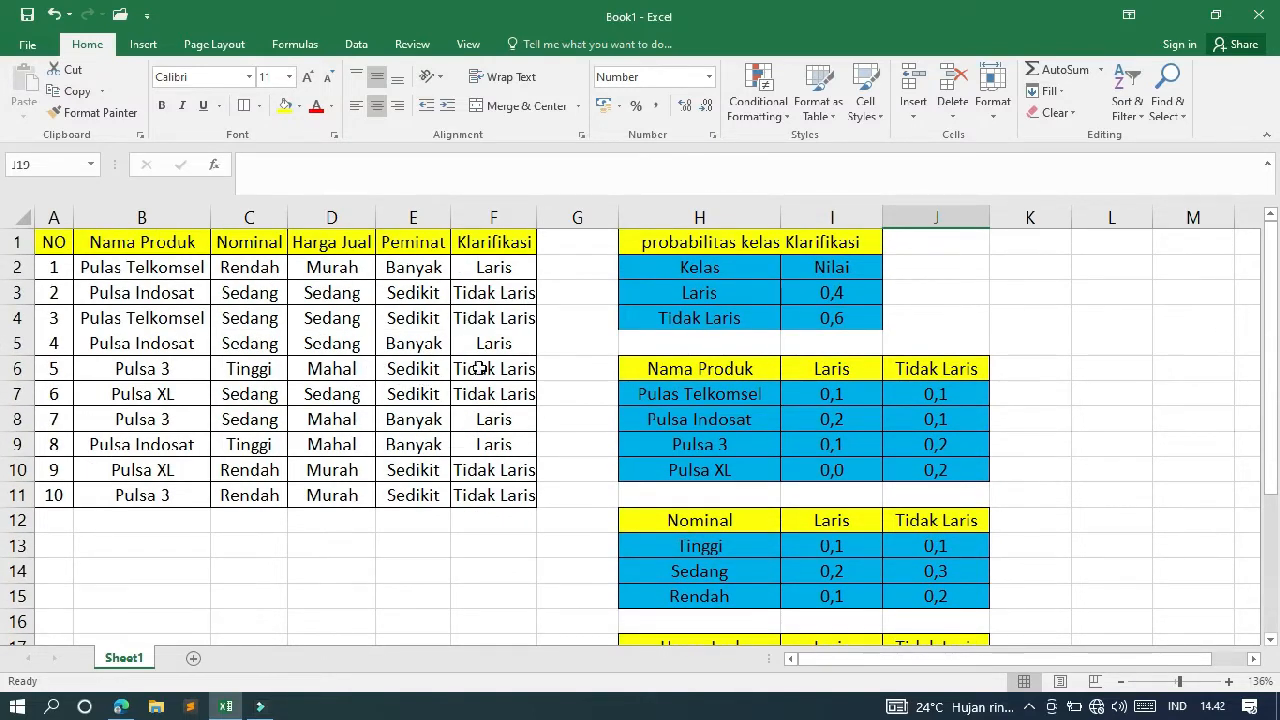
left_click_drag(1272, 378, 1276, 516)
left_click(968, 473)
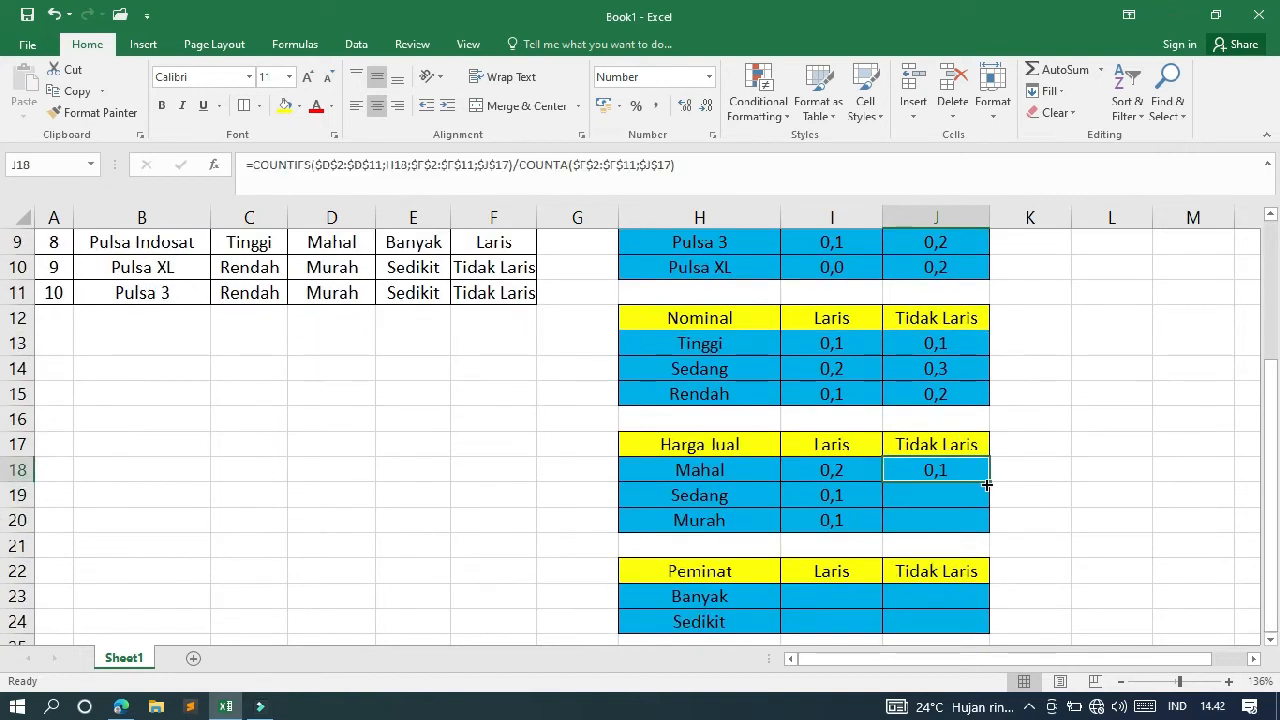
left_click_drag(990, 485, 988, 538)
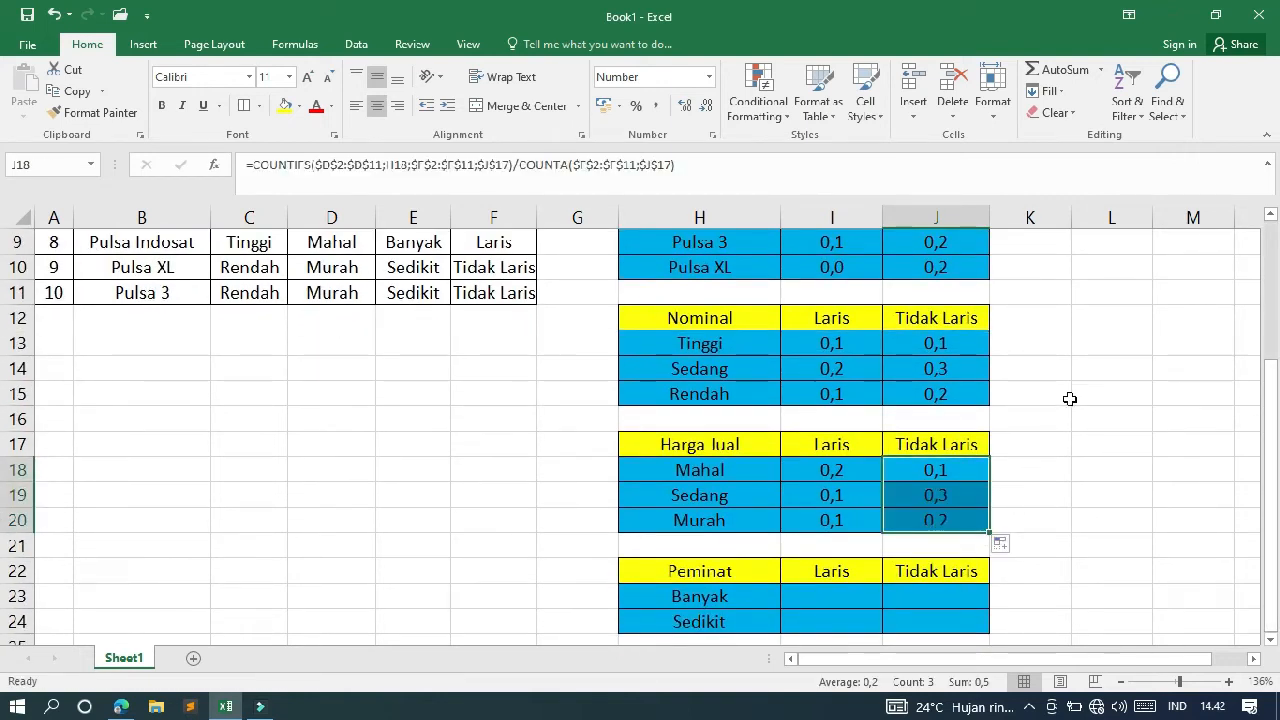
Step: Start a COUNTIFS formula in I23, the Laris cell for Banyak in the Peminat table
left_click(830, 597)
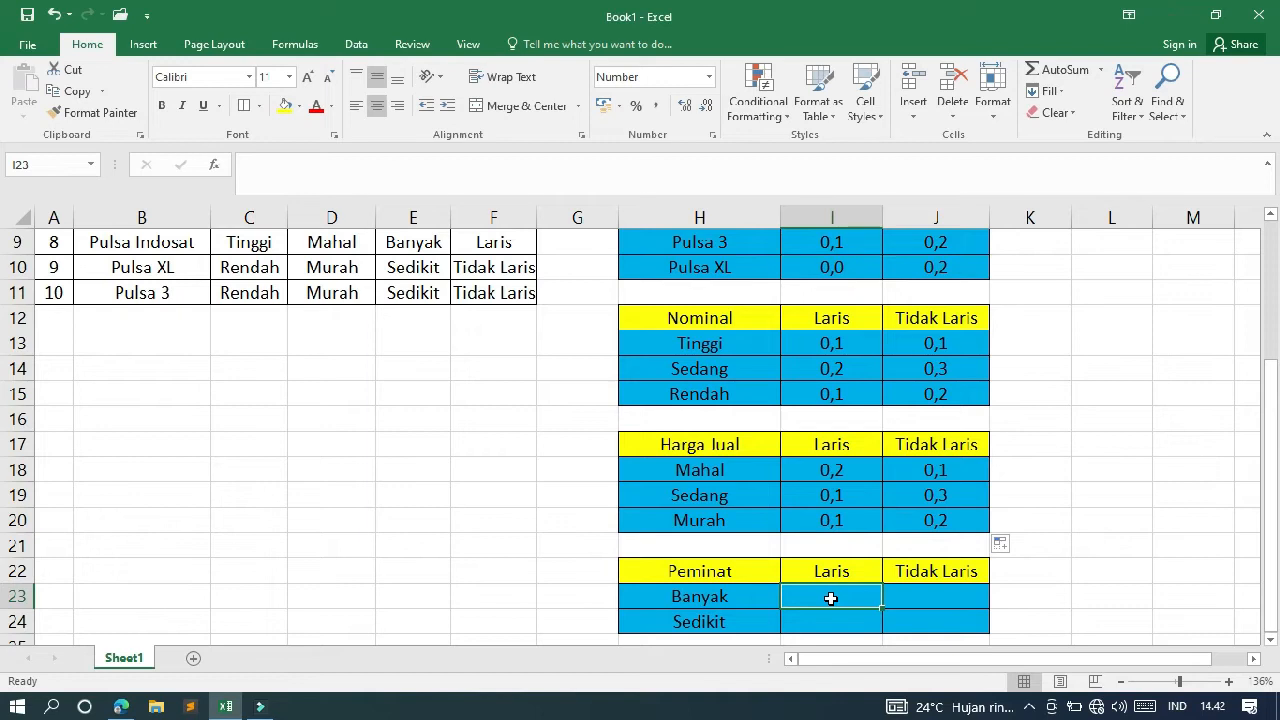
type("=")
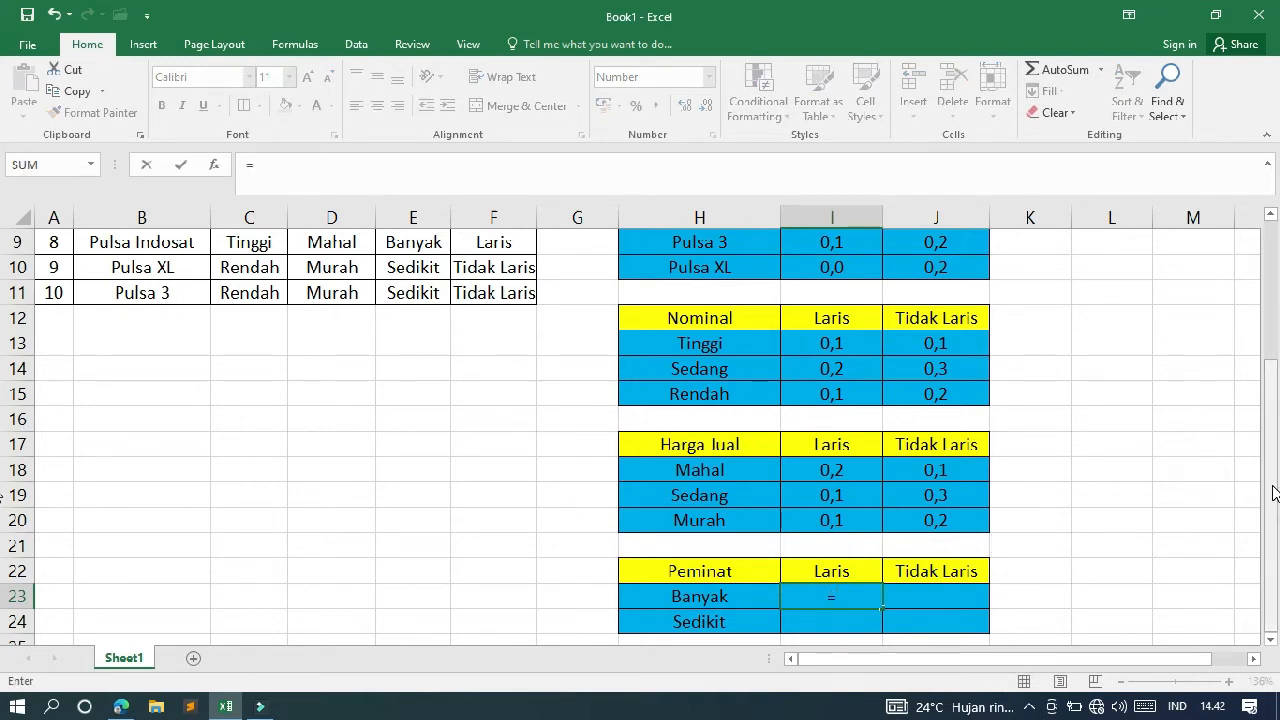
type("coun")
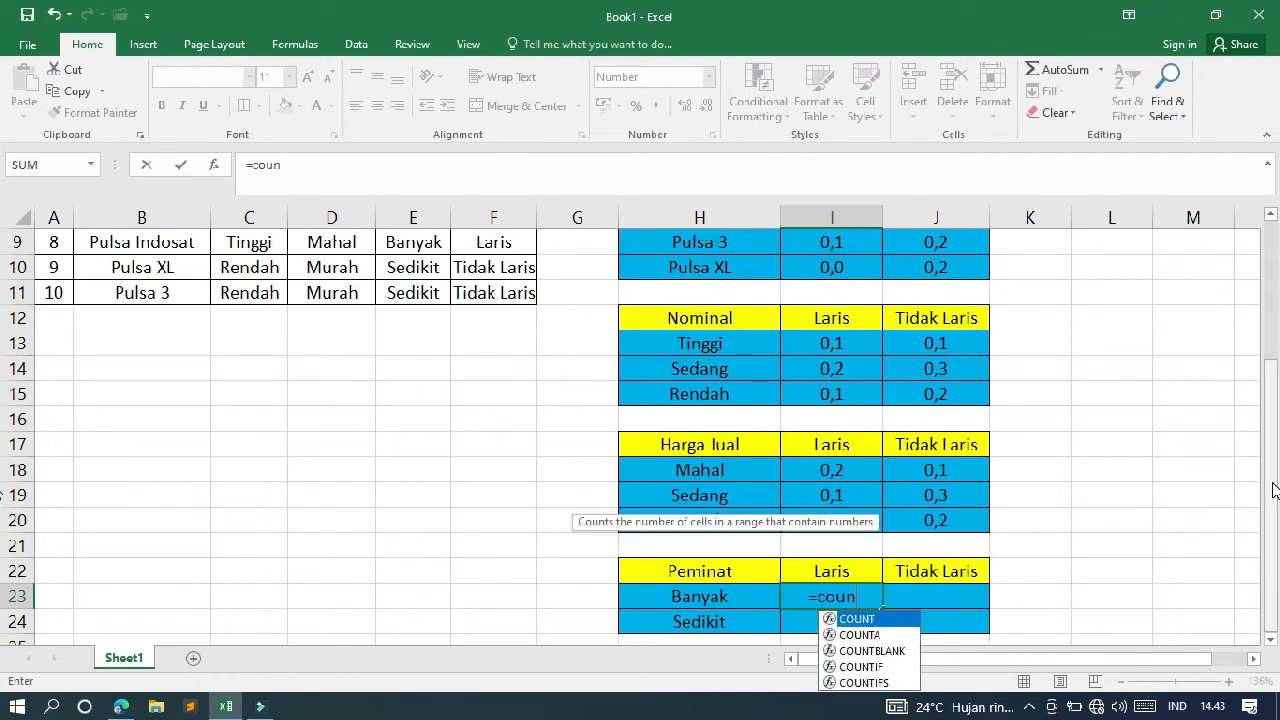
key("Down")
key("Down")
key("Down")
key("Down")
key("Tab")
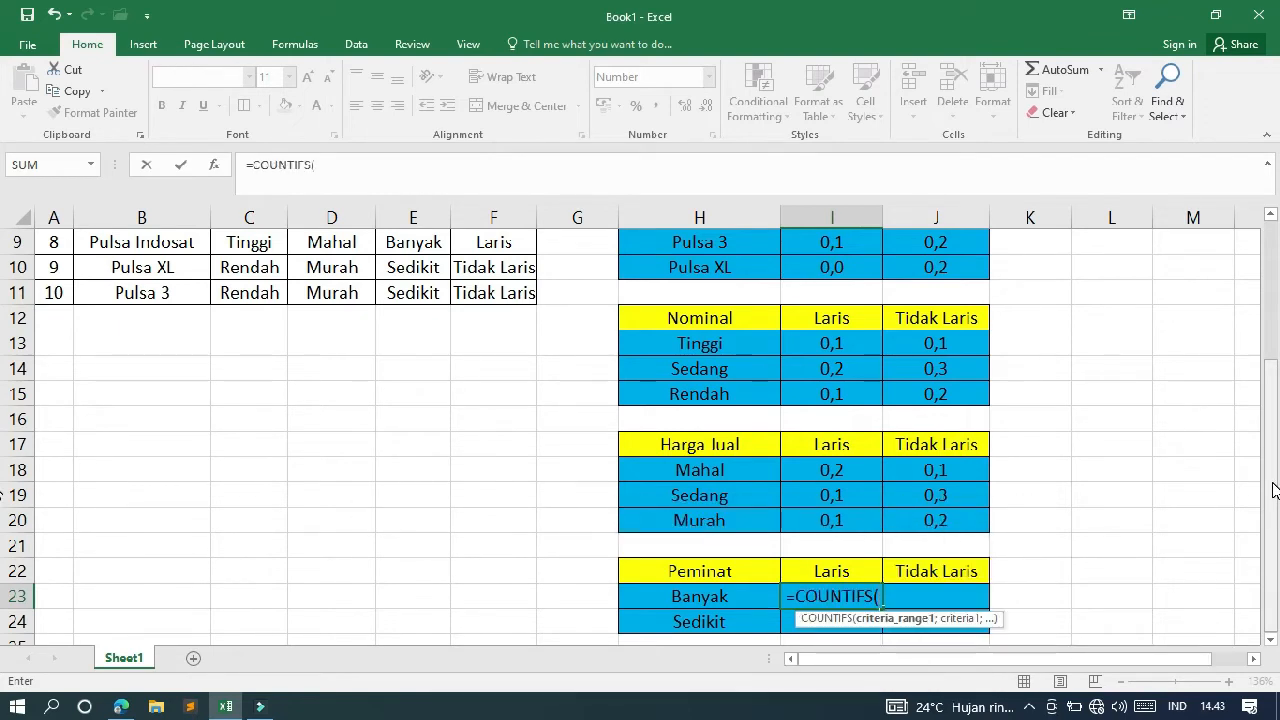
Step: Give the I23 COUNTIFS the absolute Peminat range $E$2:$E$11 with criterion H23
left_click_drag(1272, 487, 1272, 347)
left_click_drag(432, 267, 421, 488)
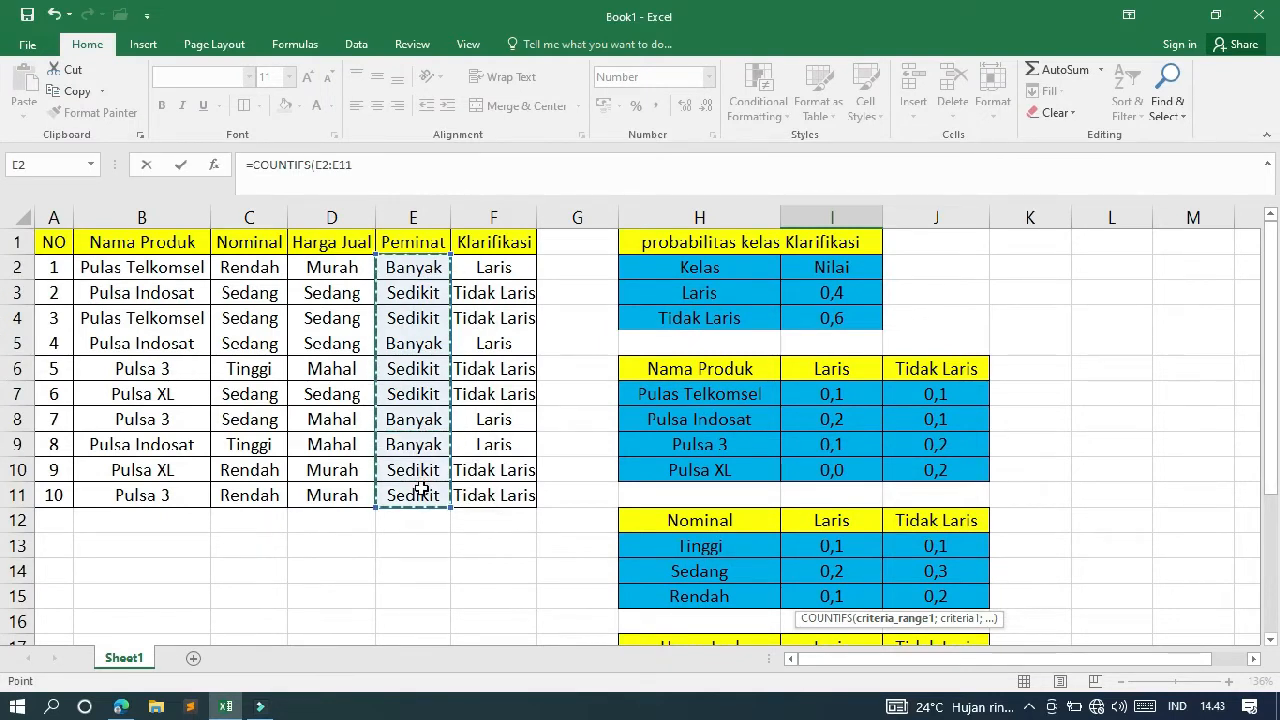
key("F4")
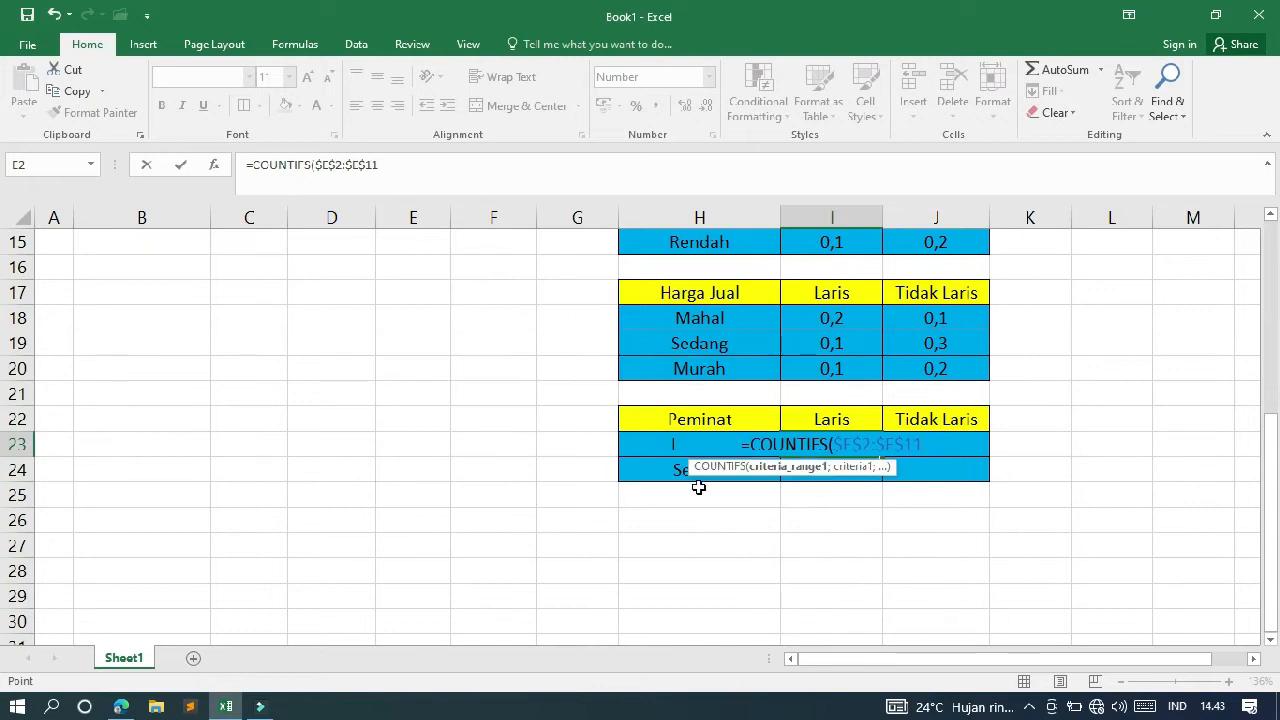
type(";")
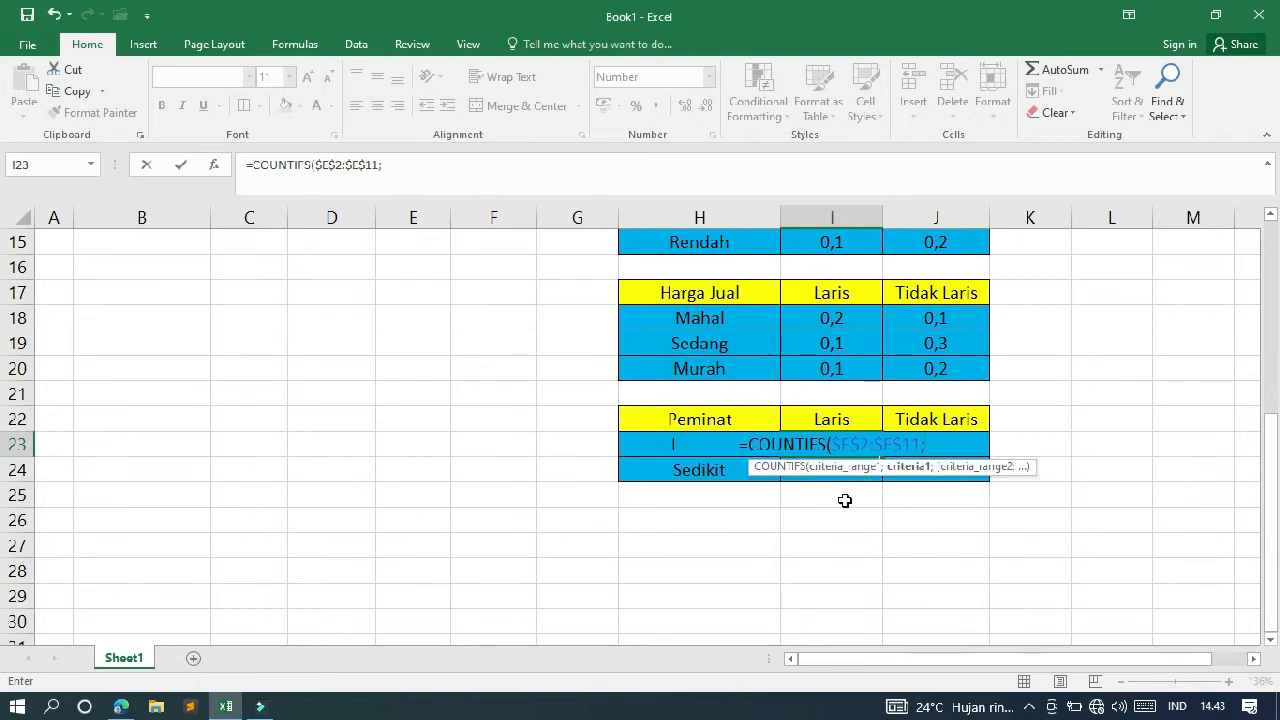
left_click(629, 447)
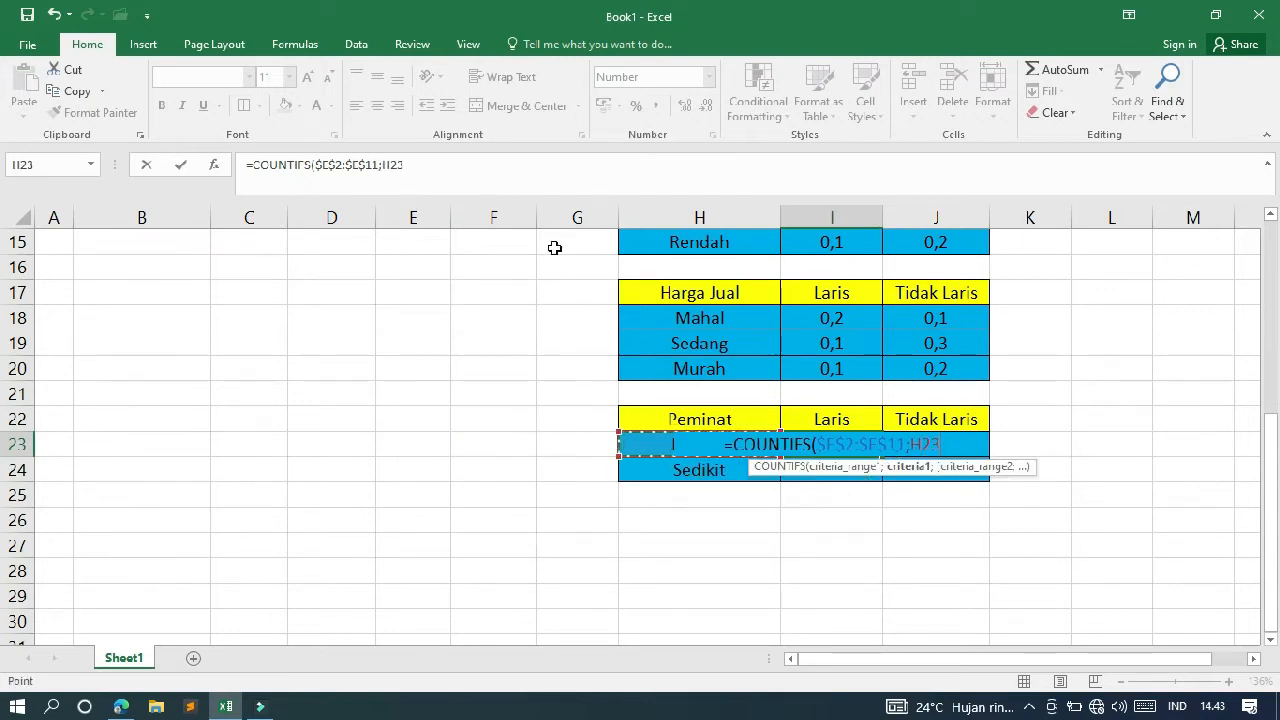
left_click(491, 160)
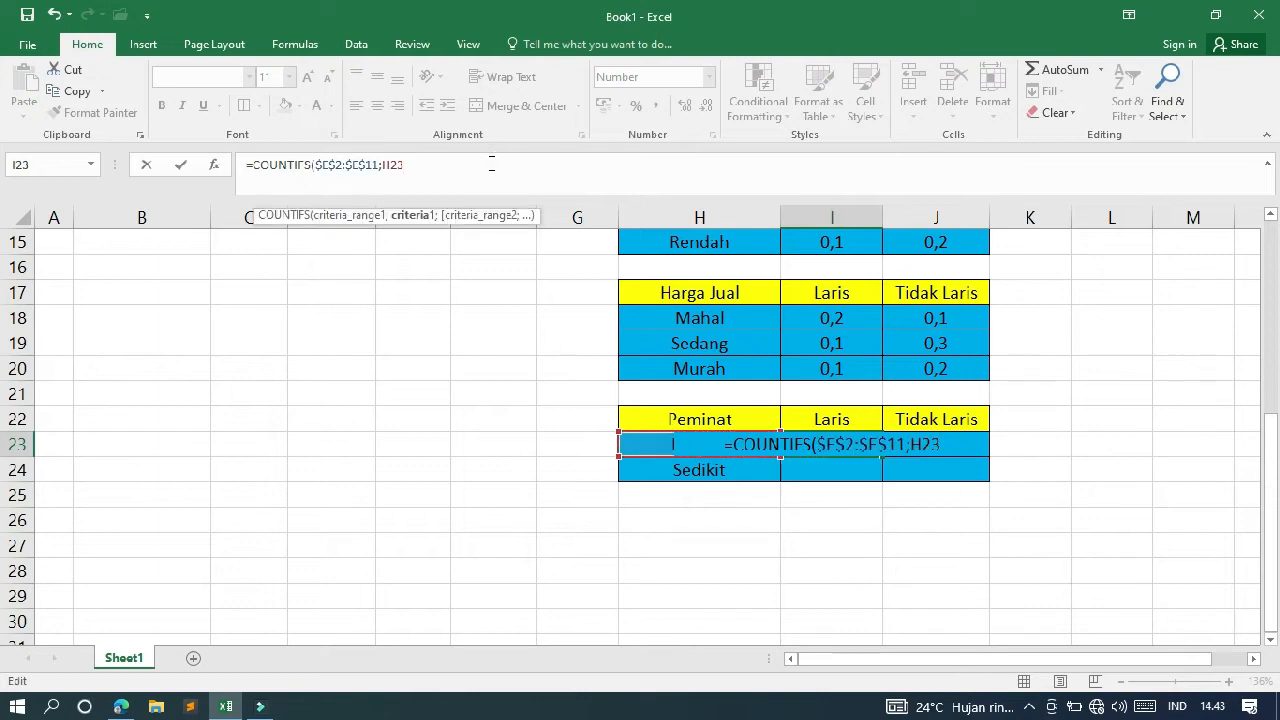
type(";")
Step: Complete the I23 COUNTIFS with the absolute Klarifikasi range $F$2:$F$11 and the absolute criterion $I$22
left_click_drag(1266, 451, 1268, 262)
left_click_drag(494, 268, 507, 488)
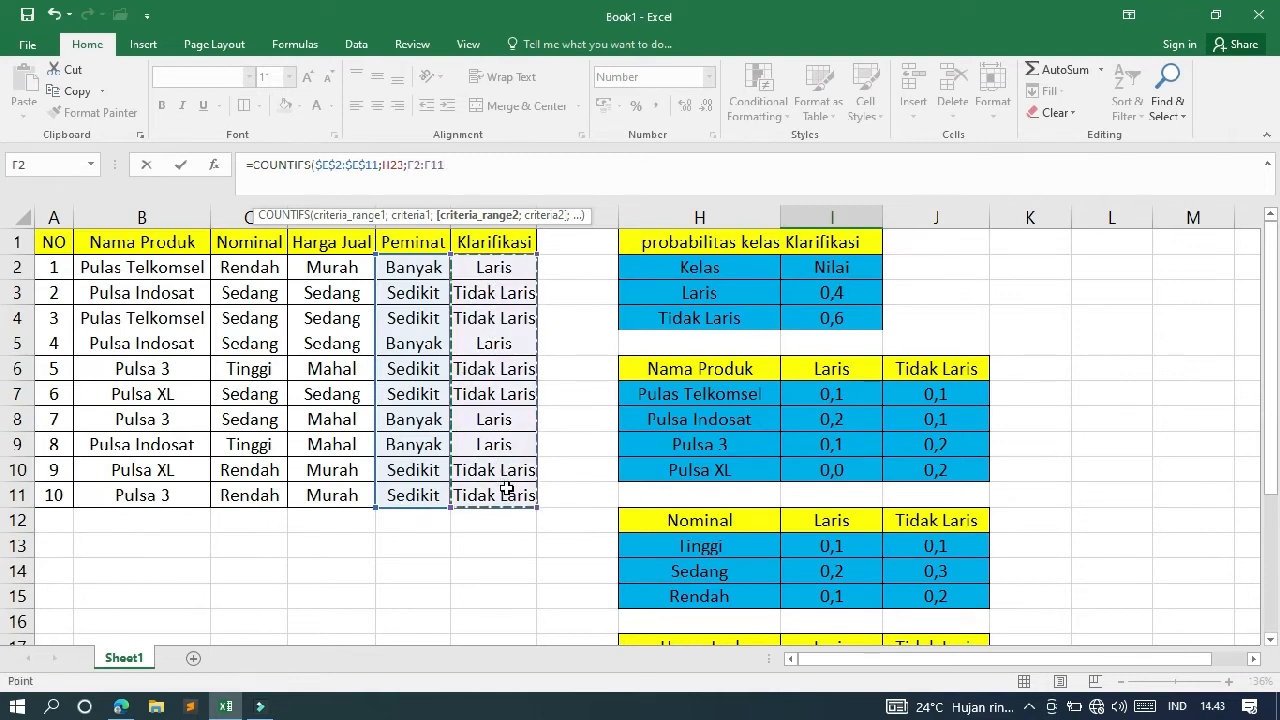
scroll(506, 486, "down", 5)
key("F4")
type(";")
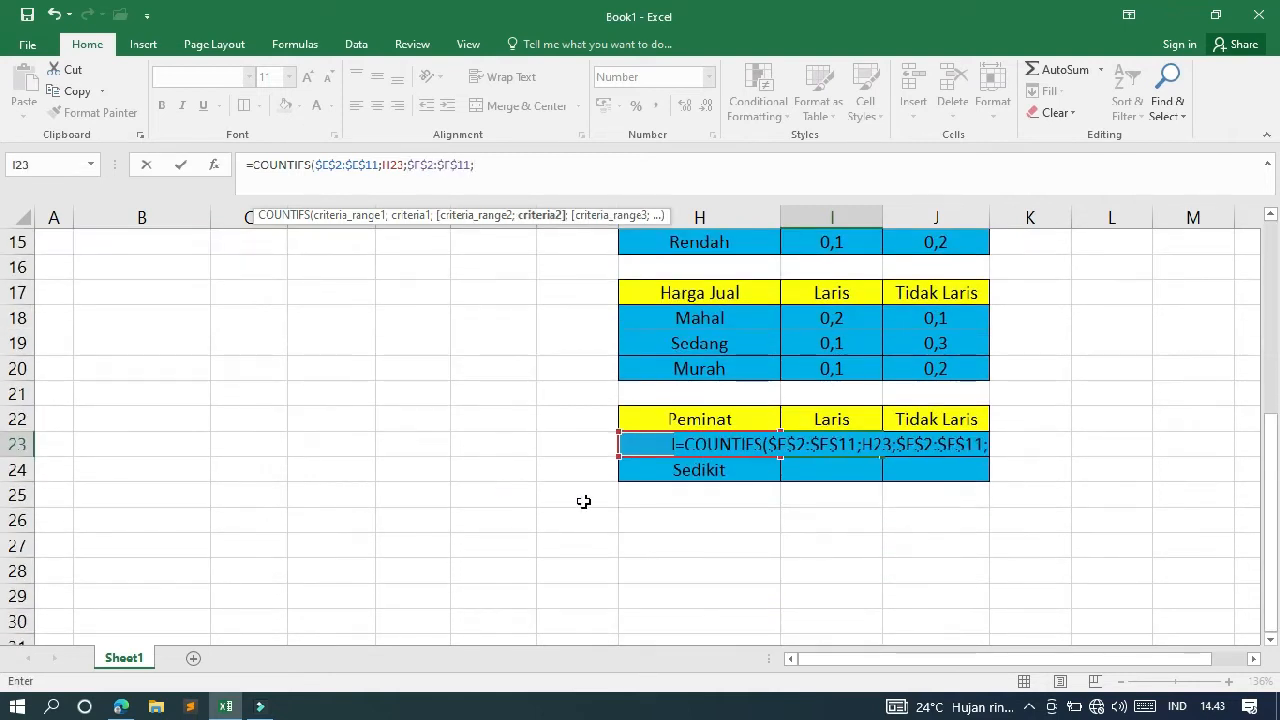
left_click(822, 415)
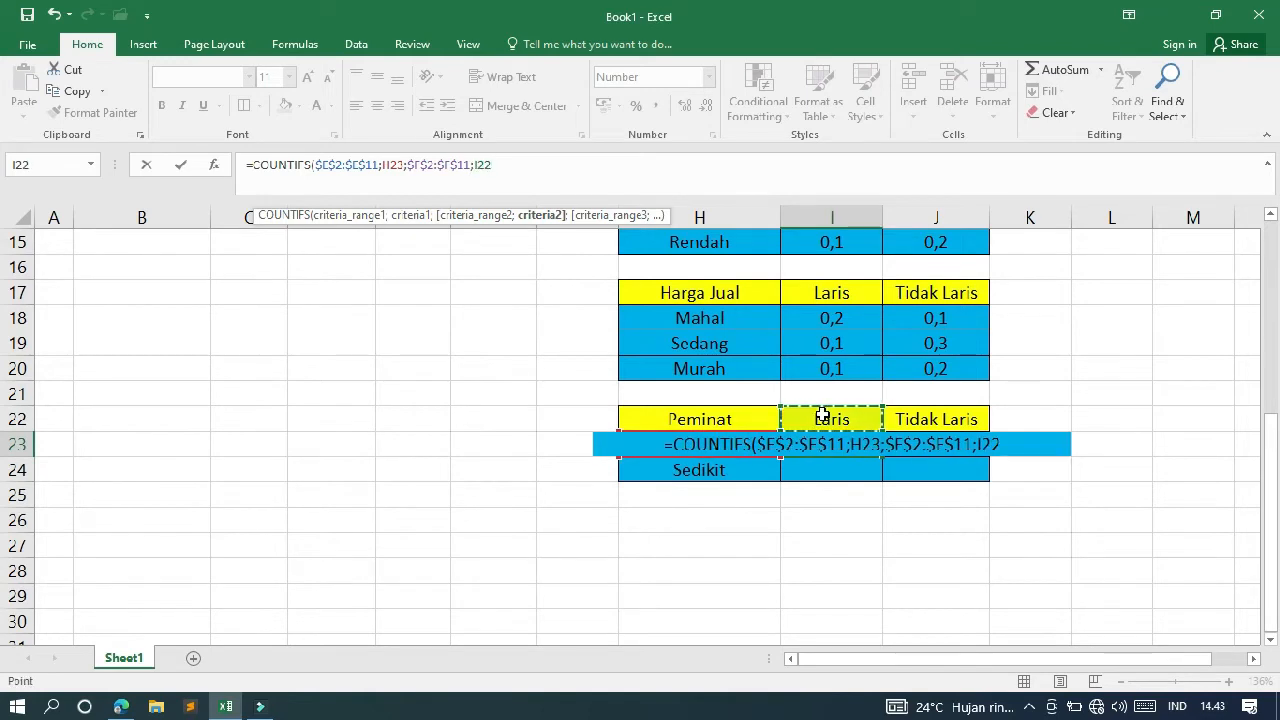
key("F4")
type(")")
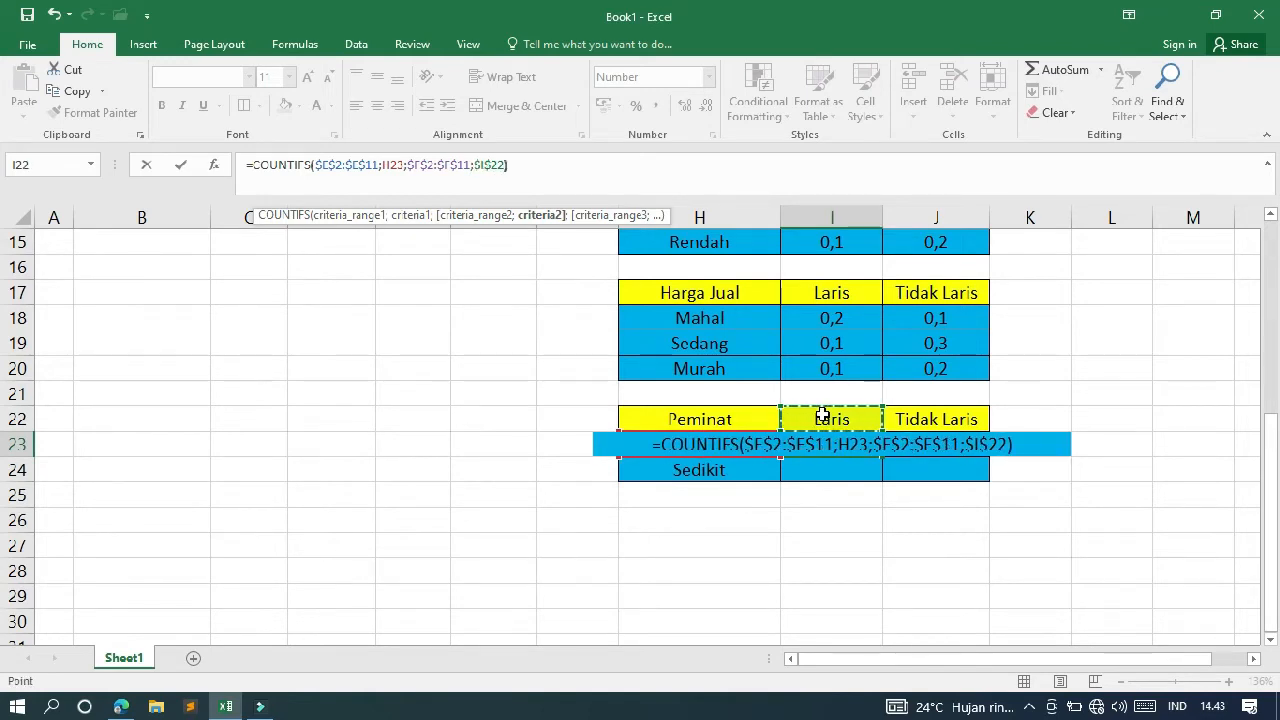
Step: Divide the I23 COUNTIFS by COUNTA of the absolute range $F$2:$F$11 and $I$22, and commit the formula
type("/coun")
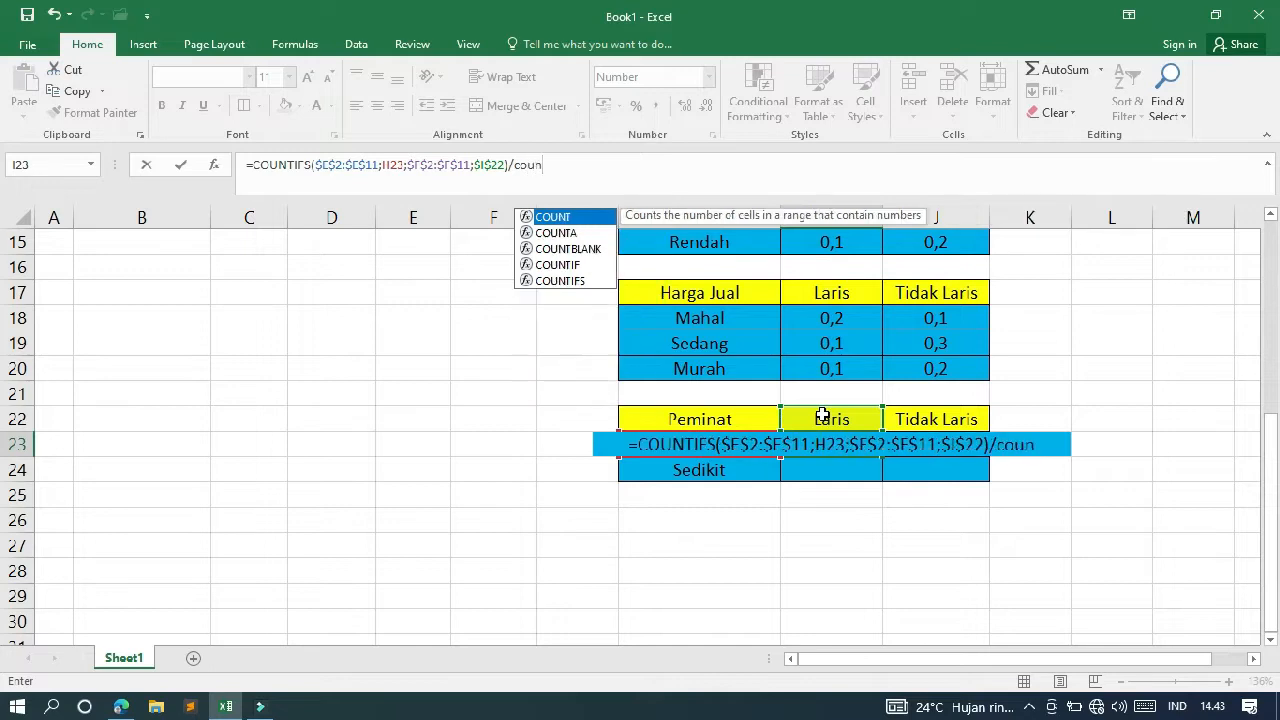
key("Down")
key("Tab")
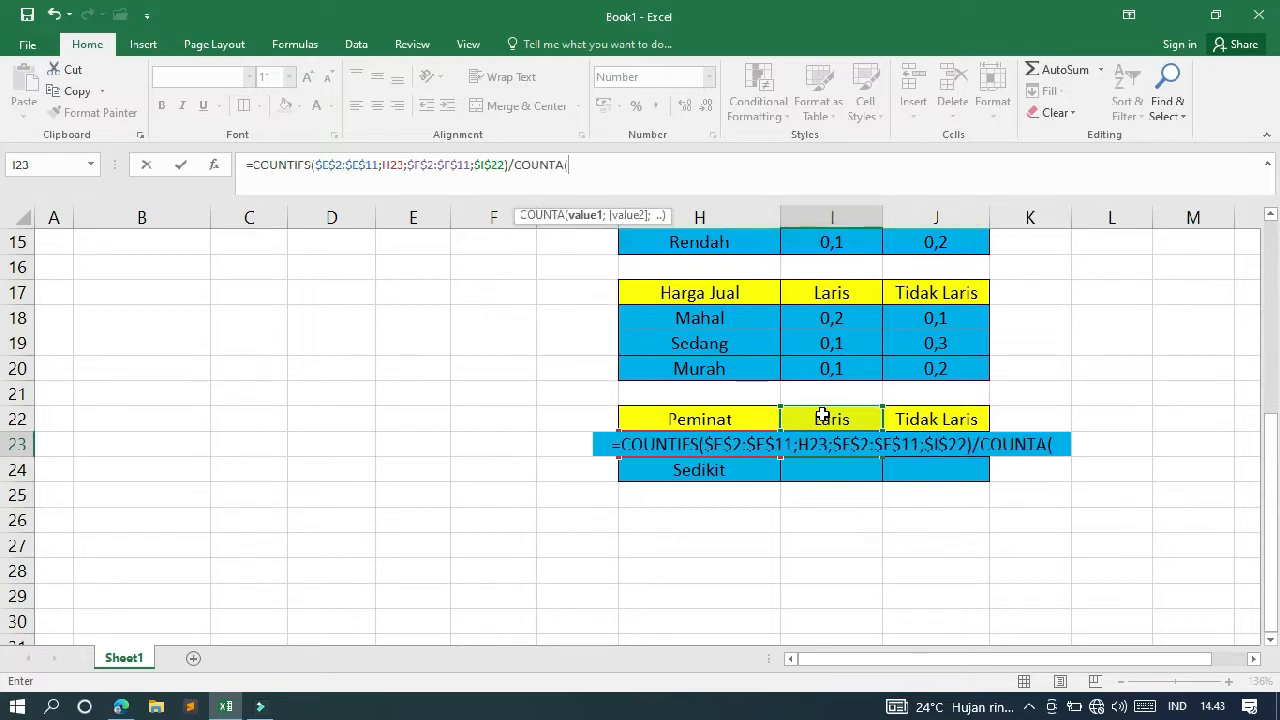
left_click_drag(1272, 425, 1274, 236)
left_click_drag(485, 274, 488, 497)
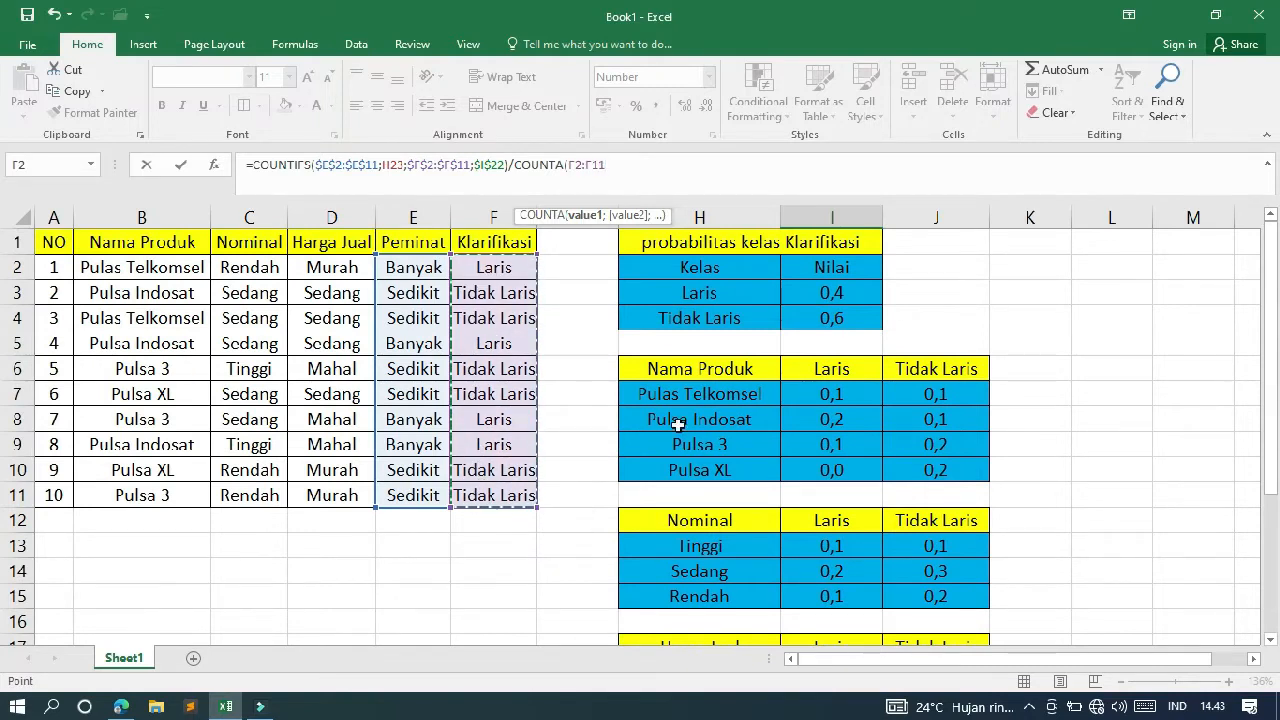
key("F4")
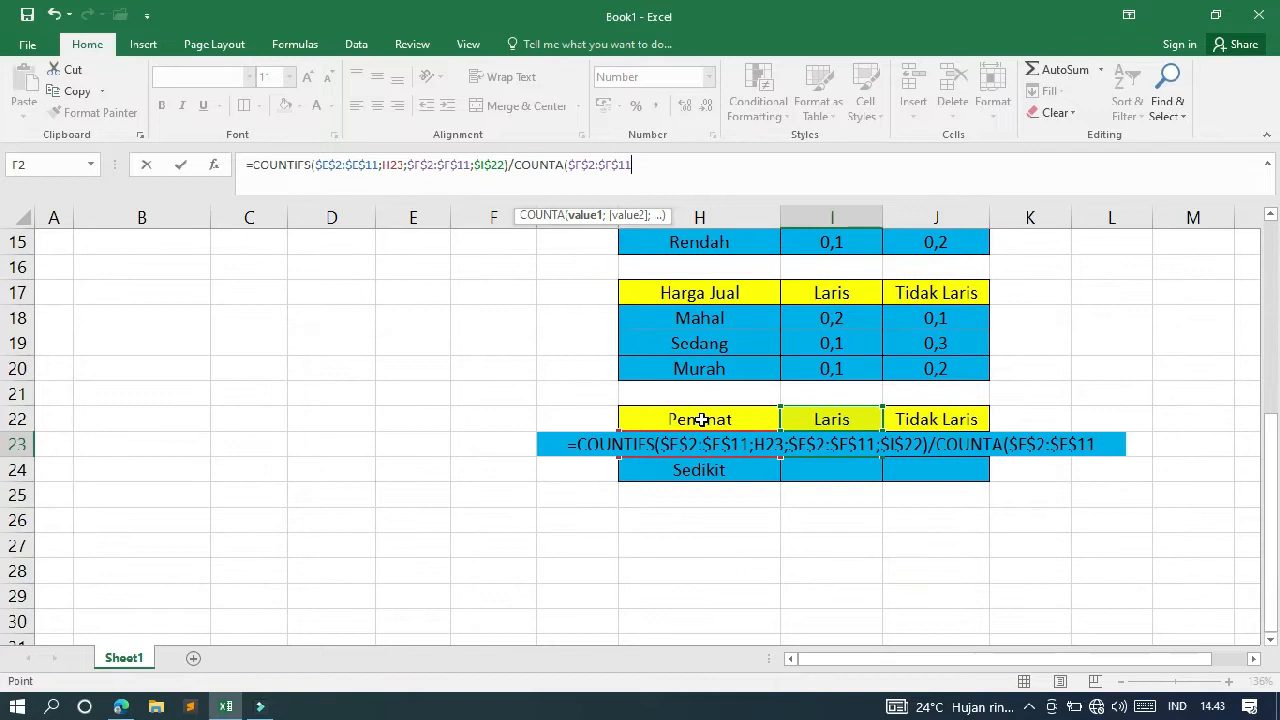
type(";")
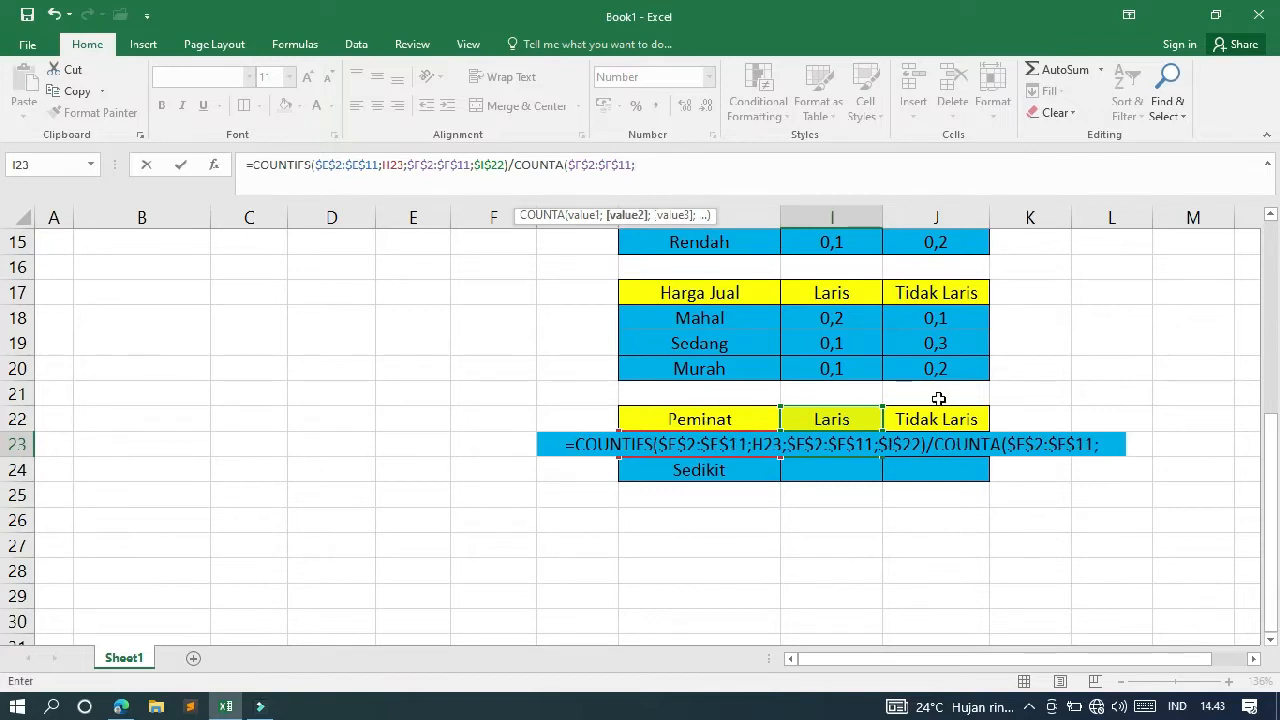
left_click(850, 421)
key("F4")
type(")")
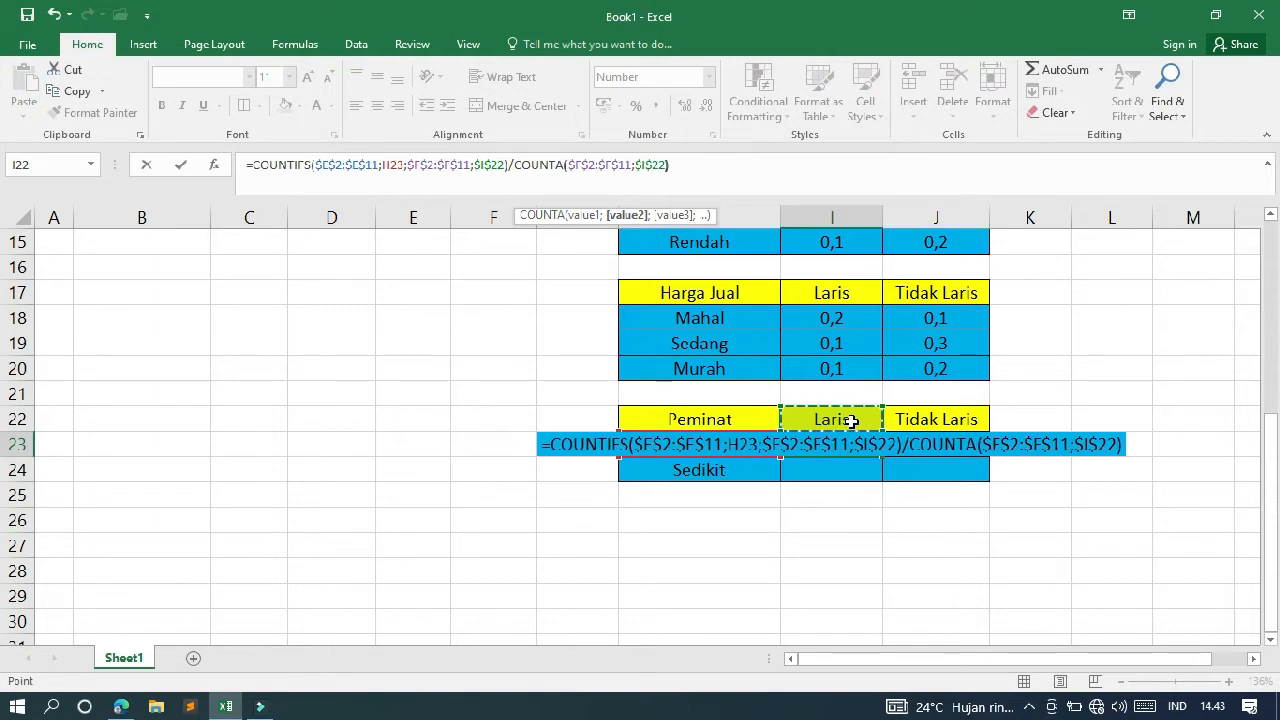
key("Return")
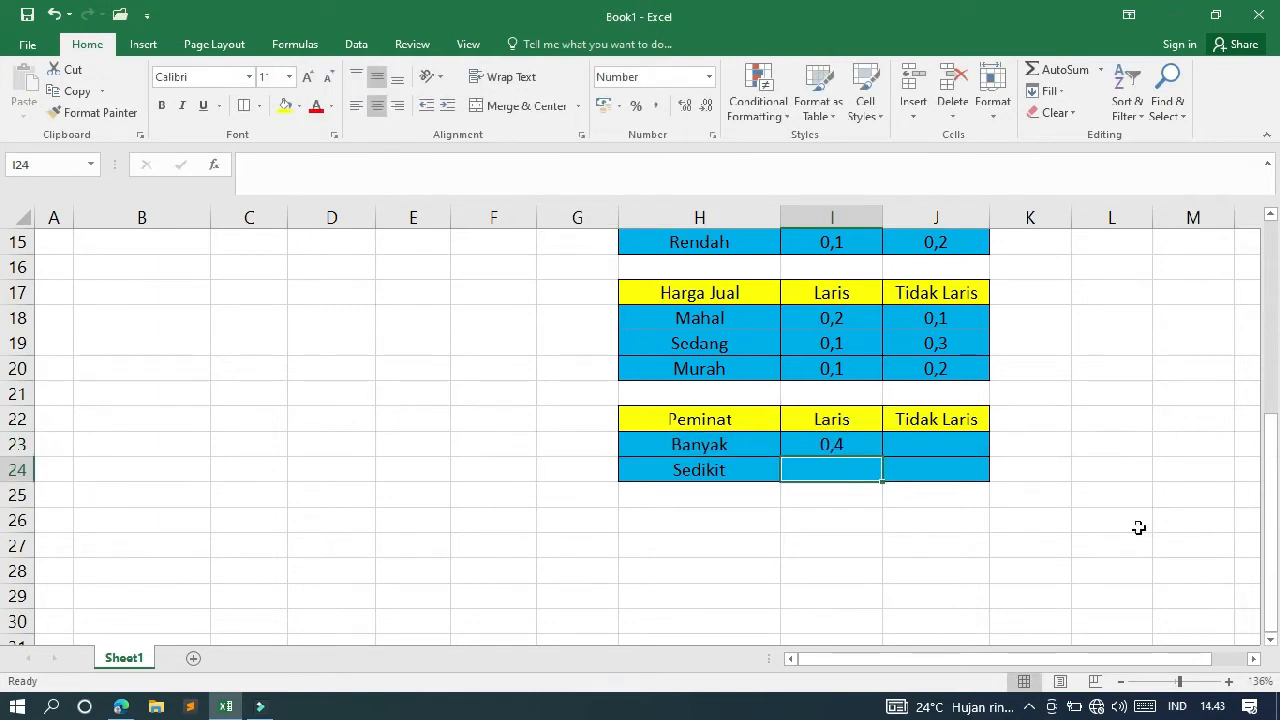
Step: Fill the I23 formula down to I24 in the Peminat table's Laris column
left_click_drag(1268, 520, 1274, 316)
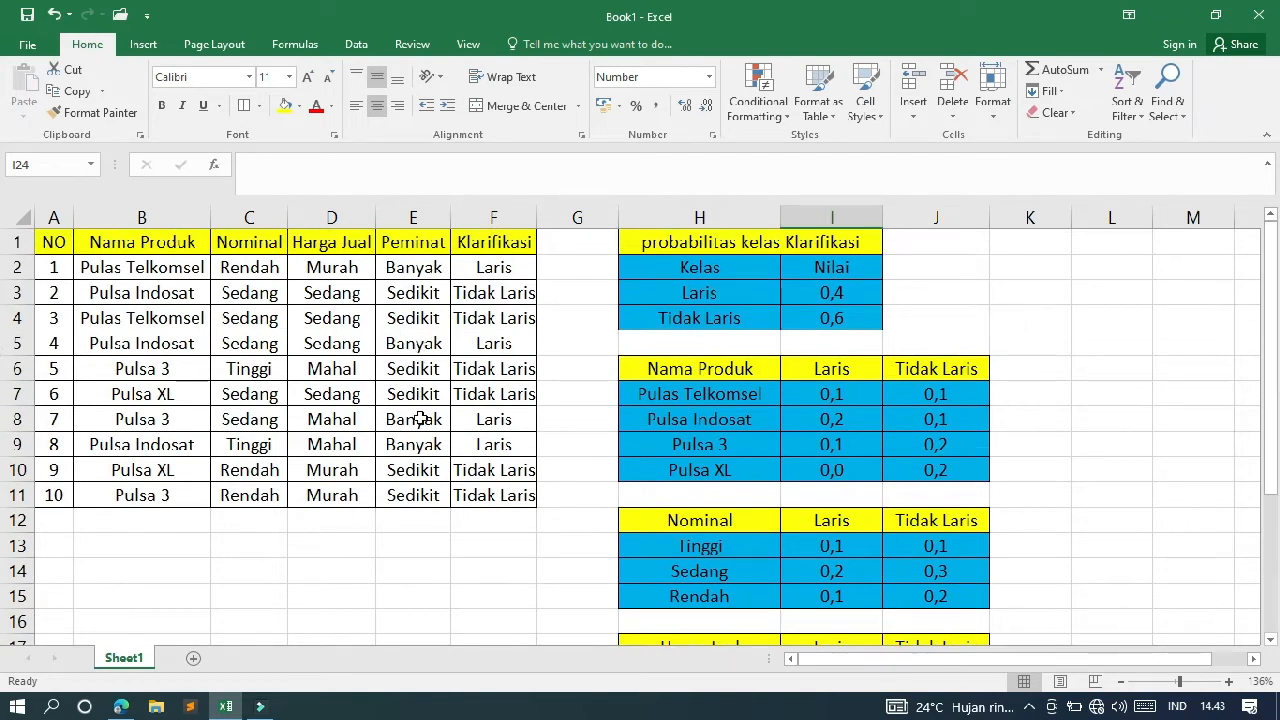
left_click_drag(1270, 412, 1270, 548)
left_click(852, 600)
left_click_drag(880, 612, 881, 632)
mouse_move(1266, 539)
left_mouse_down()
mouse_move(1262, 482)
mouse_move(1259, 560)
left_mouse_up()
Step: Copy the I23 formula across to J23 and set its first COUNTIFS criterion to H23
left_click(845, 596)
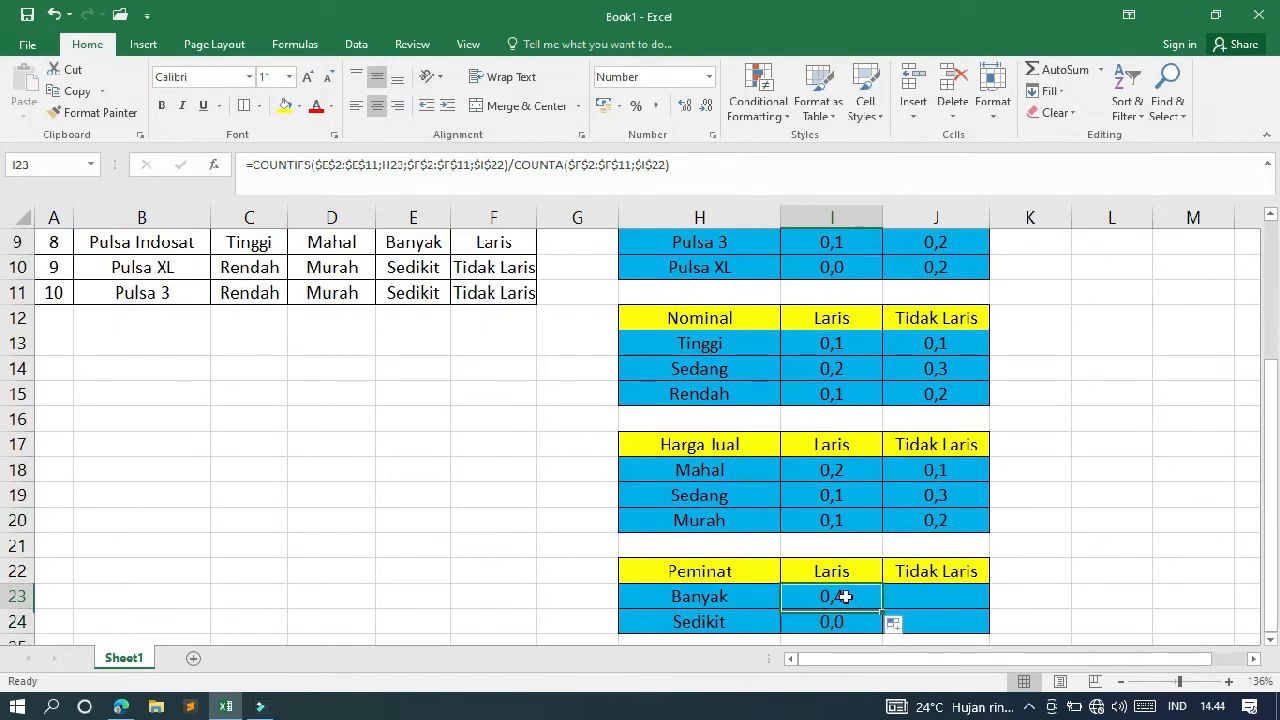
left_click_drag(881, 609, 960, 600)
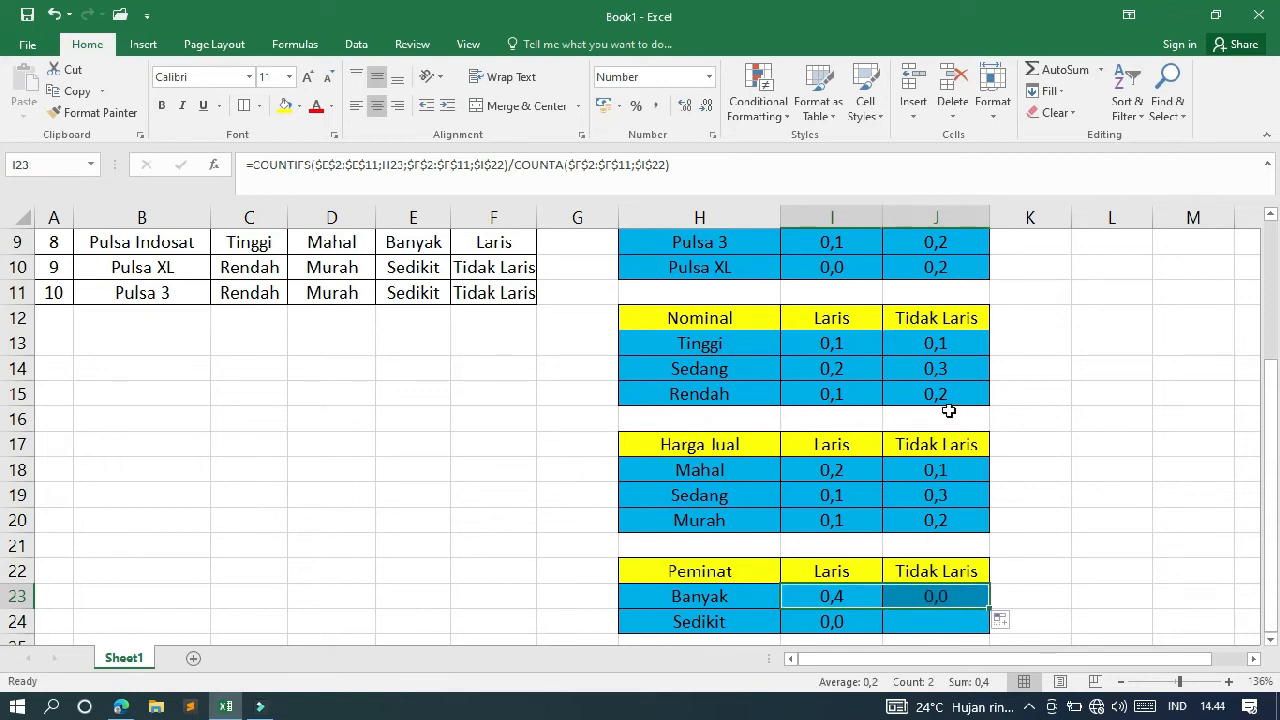
left_click(934, 596)
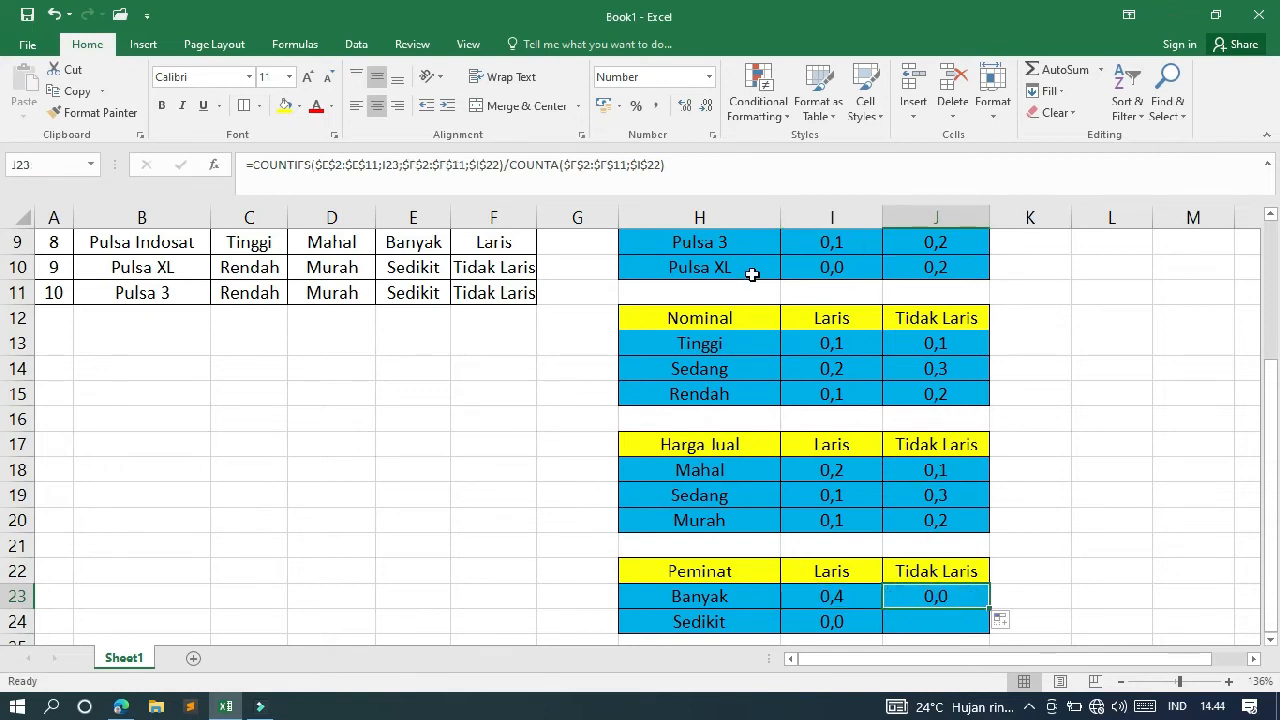
double_click(396, 164)
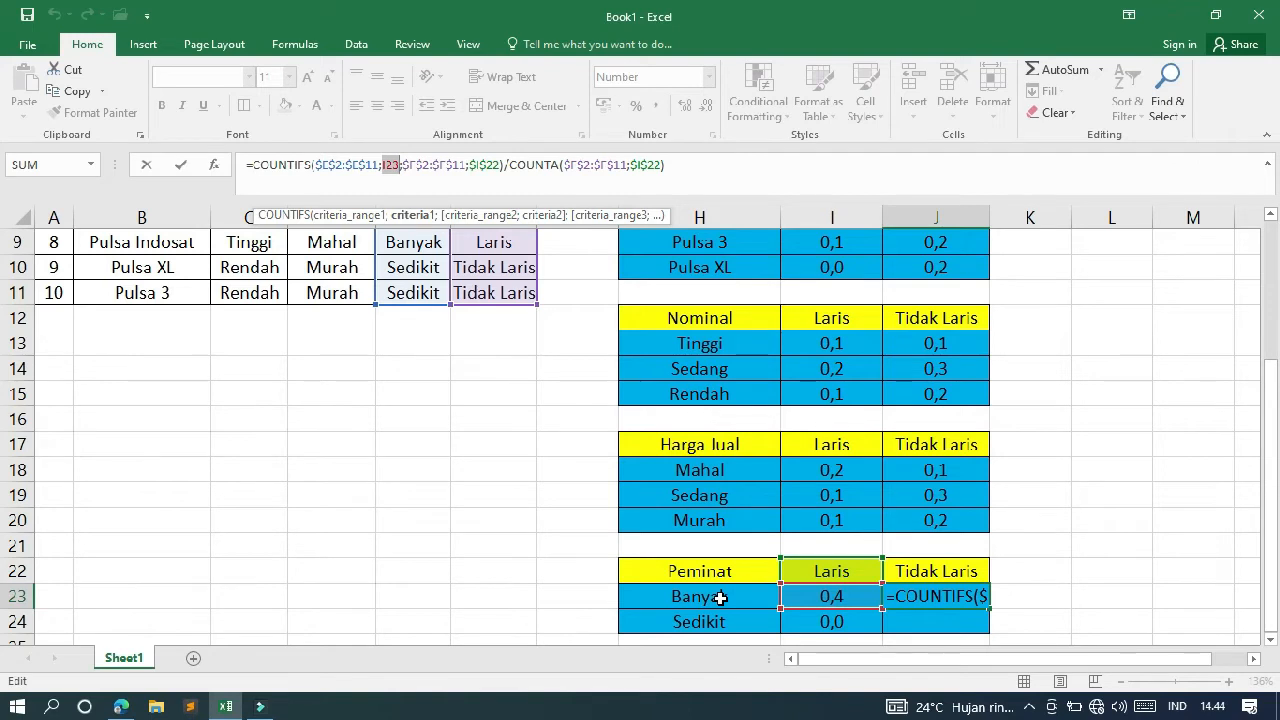
left_click(720, 597)
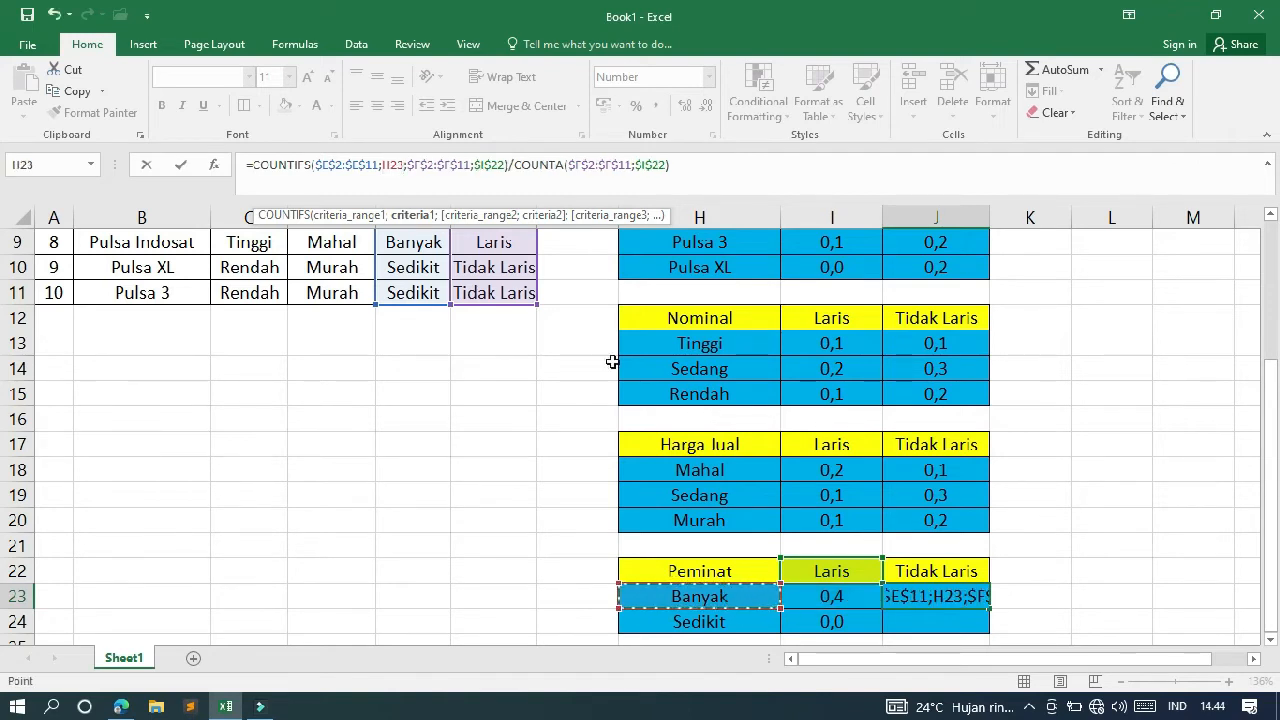
Step: Point the J23 COUNTIFS criterion and the COUNTA argument to the absolute $J$22, and fill the formula down to J24
double_click(490, 165)
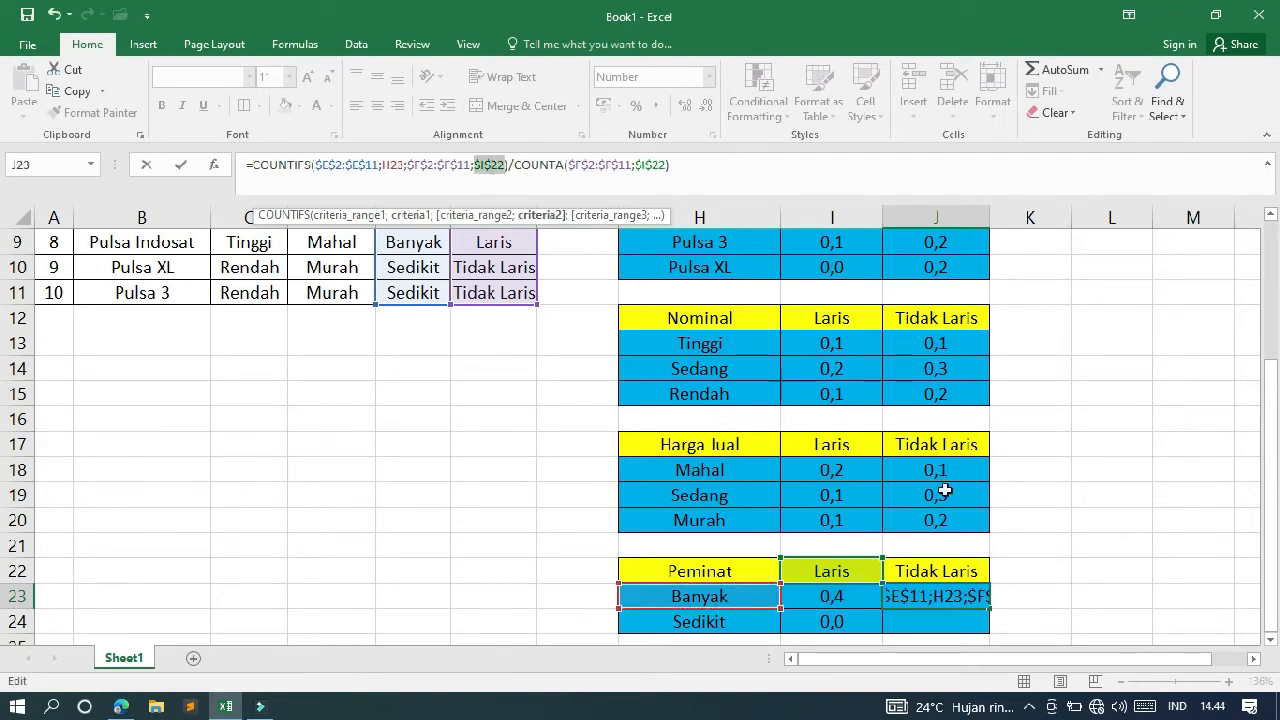
left_click(941, 571)
key("F4")
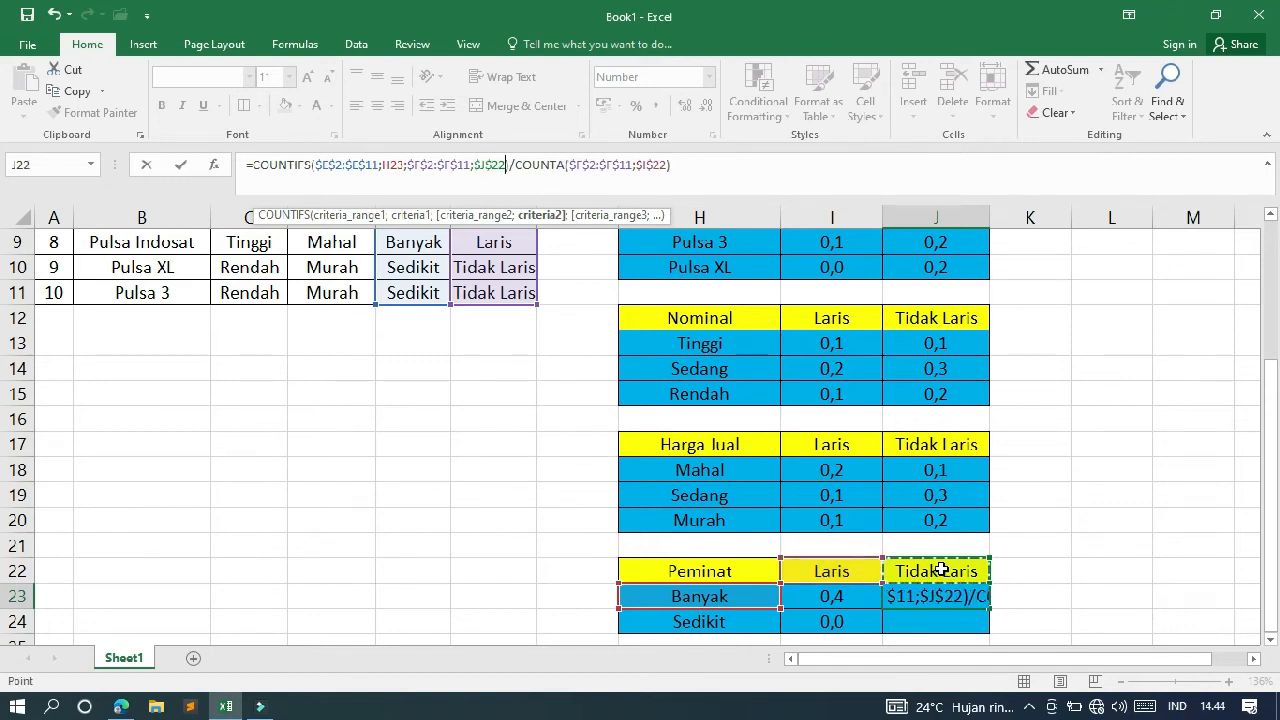
double_click(651, 165)
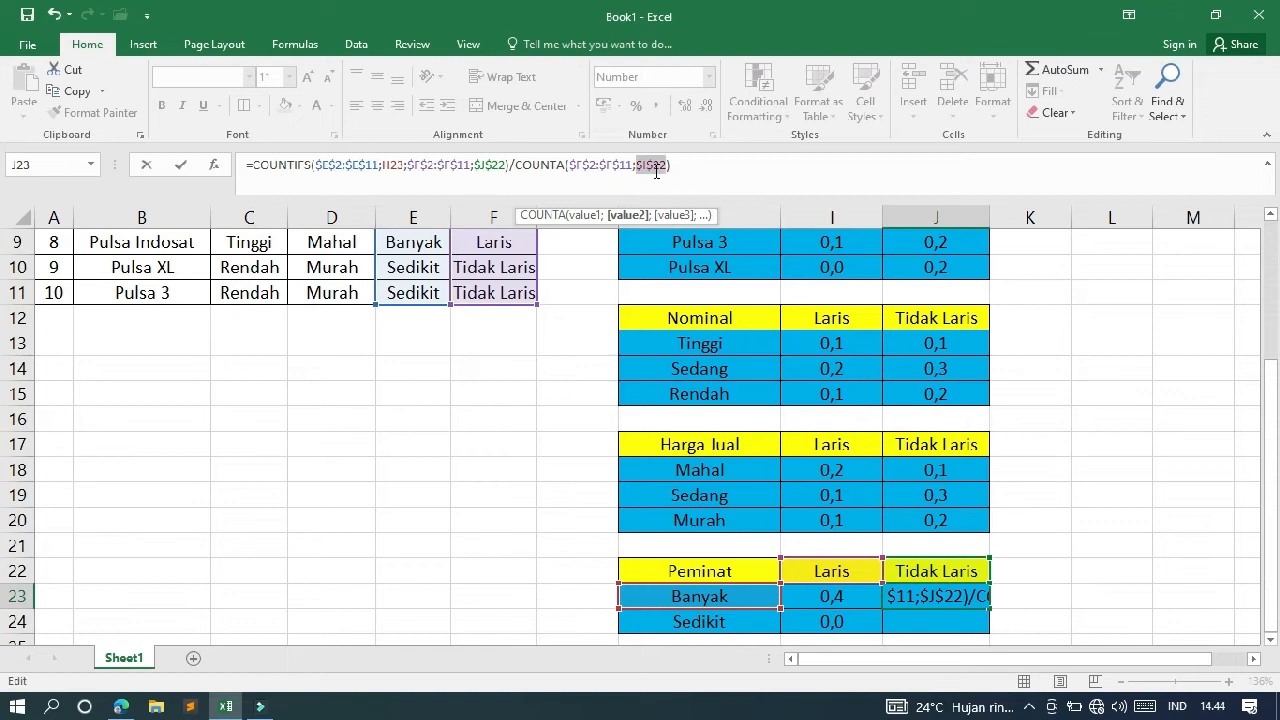
left_click(930, 566)
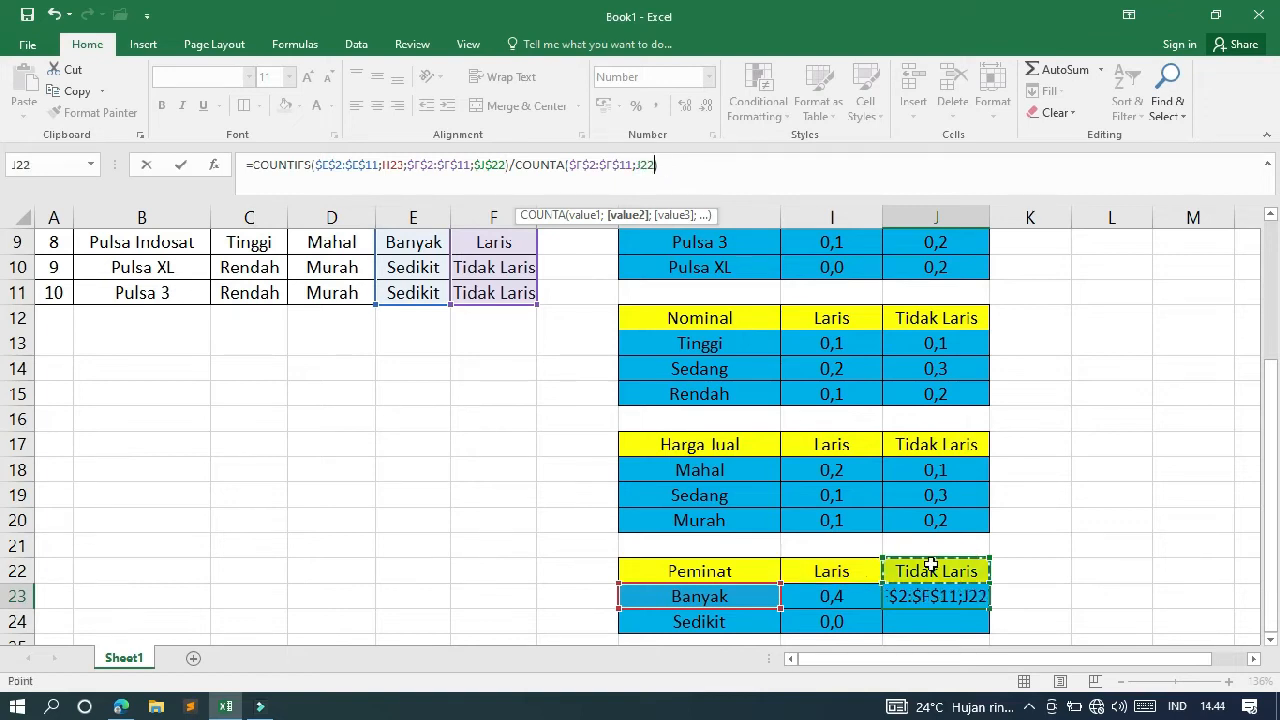
key("F4")
type(")")
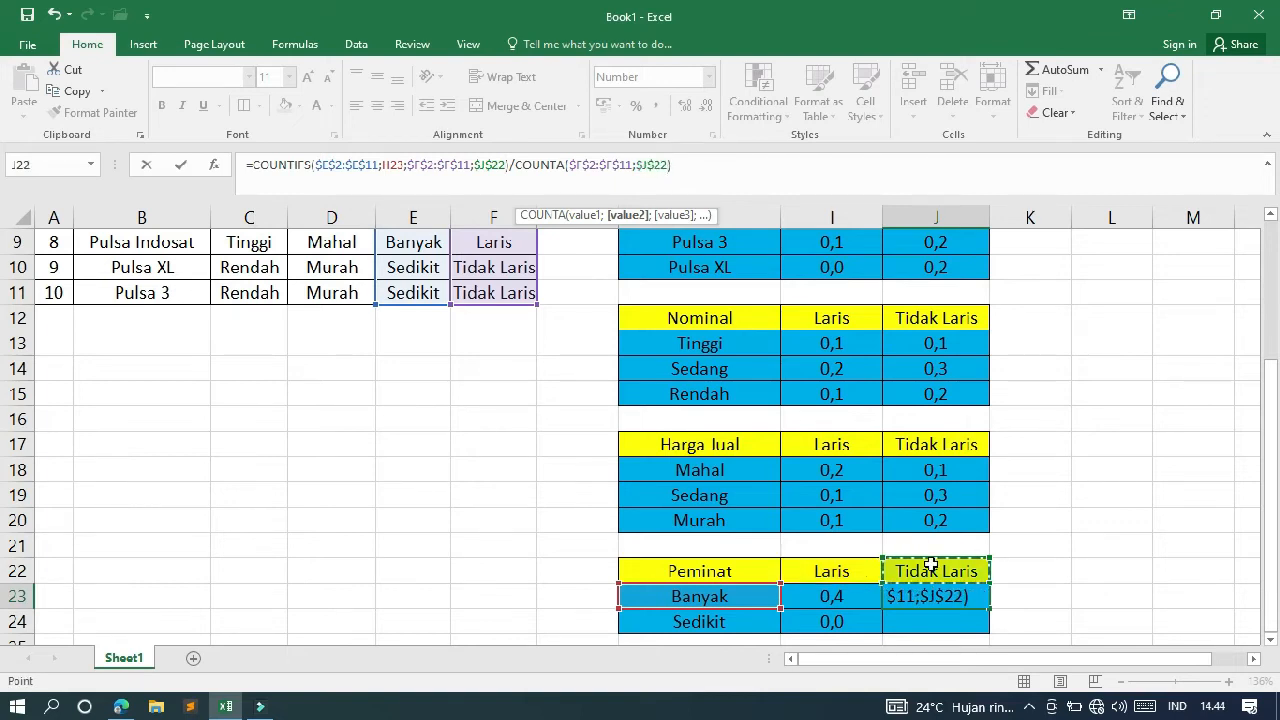
key("Return")
left_click(958, 591)
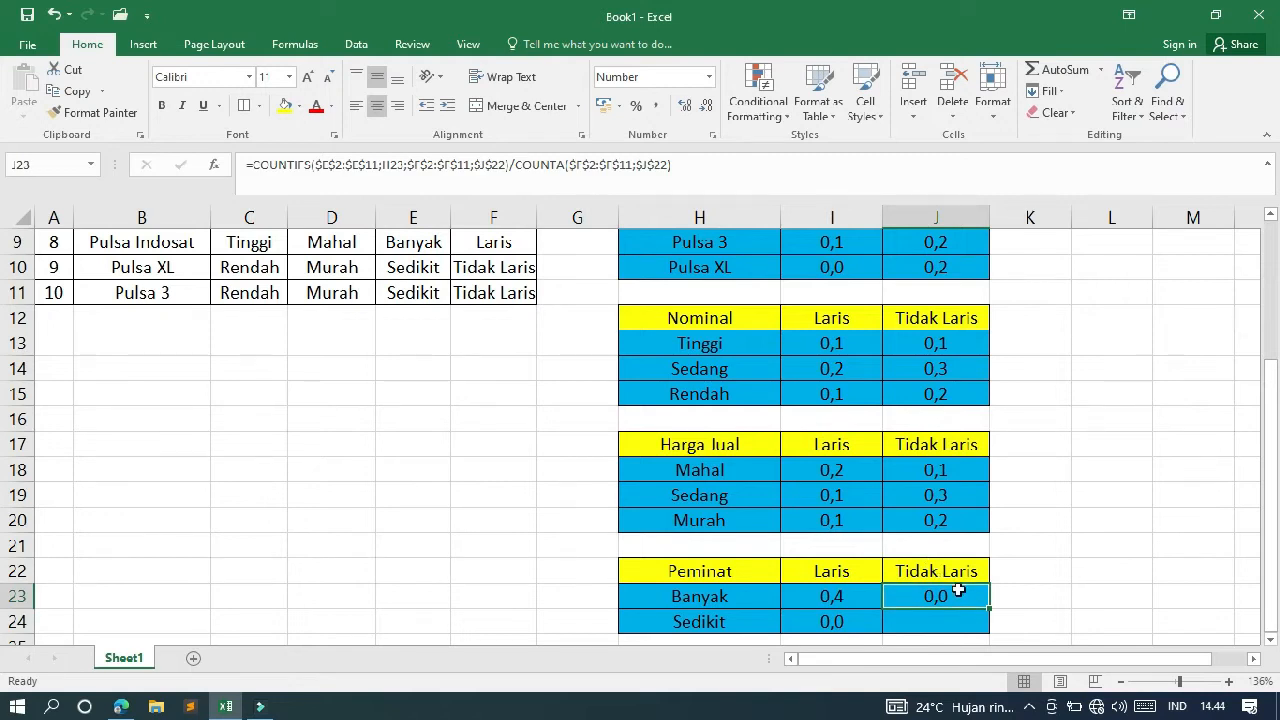
left_click_drag(989, 608, 991, 628)
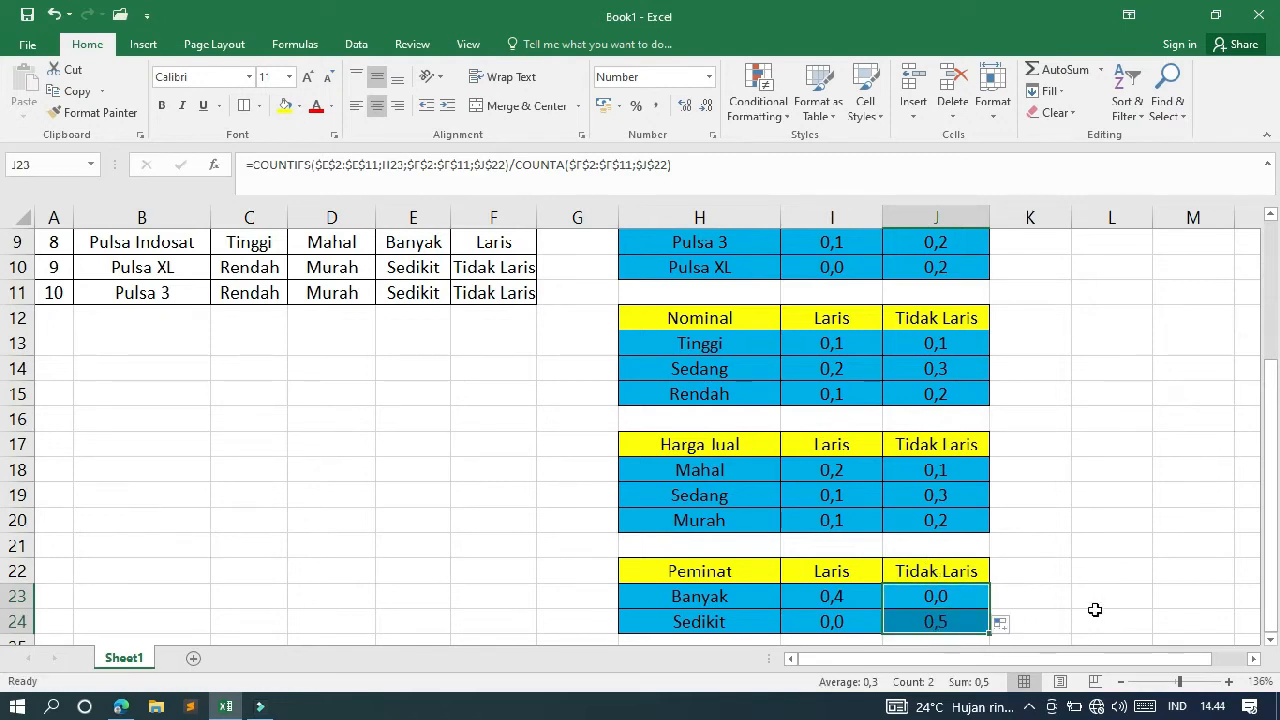
Step: Check the Sedikit and Tidak Laris result against the source data and examine the references in the J24 formula
left_click_drag(1276, 556, 1276, 400)
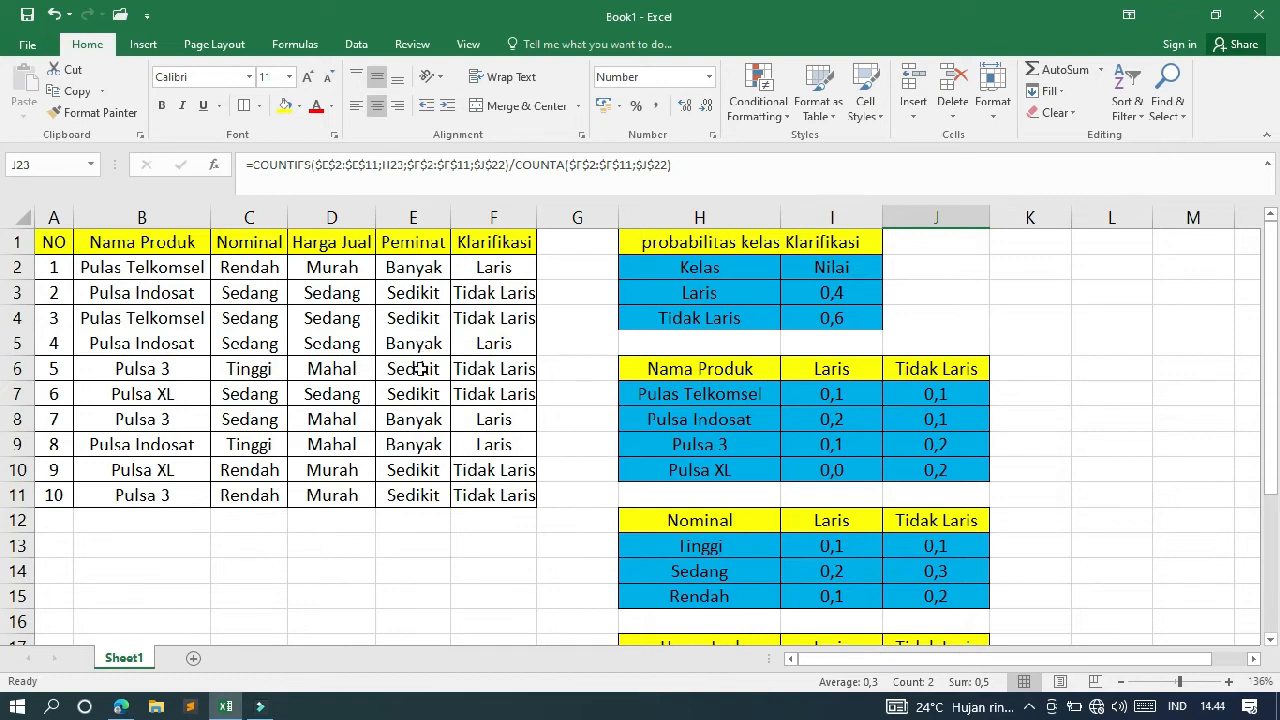
left_click_drag(1270, 355, 1270, 492)
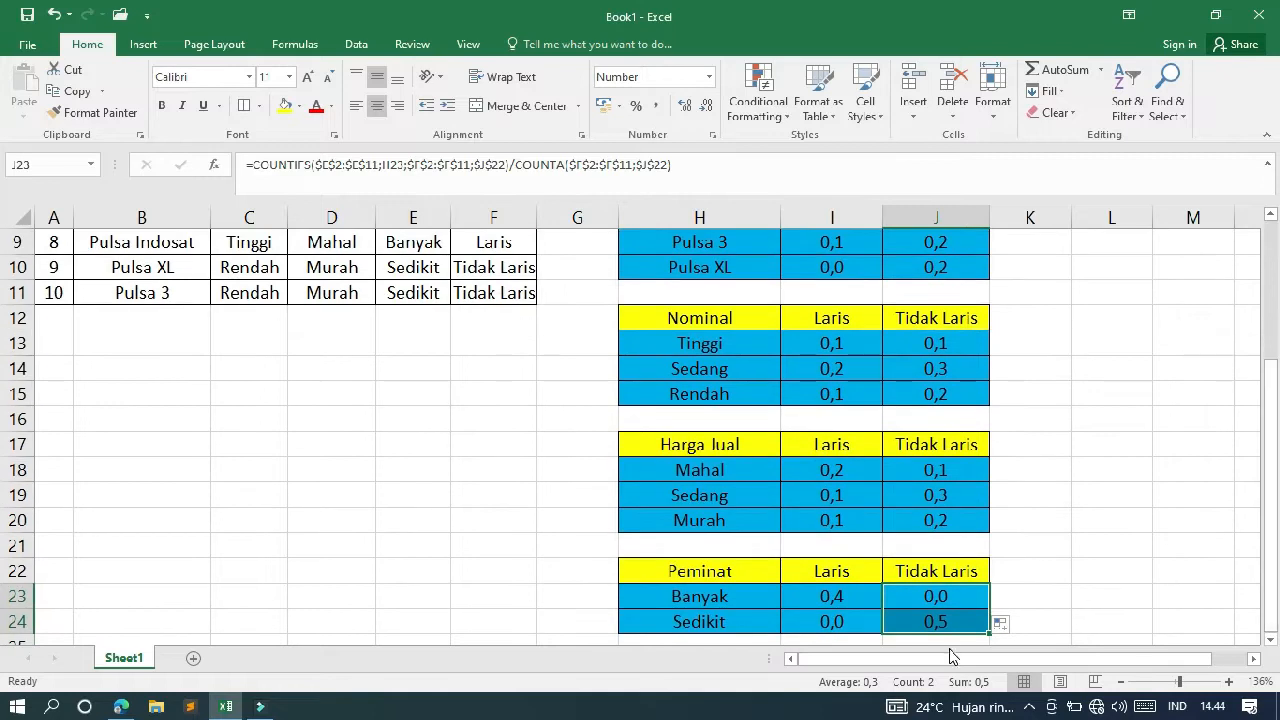
left_click(935, 620)
left_click(450, 168)
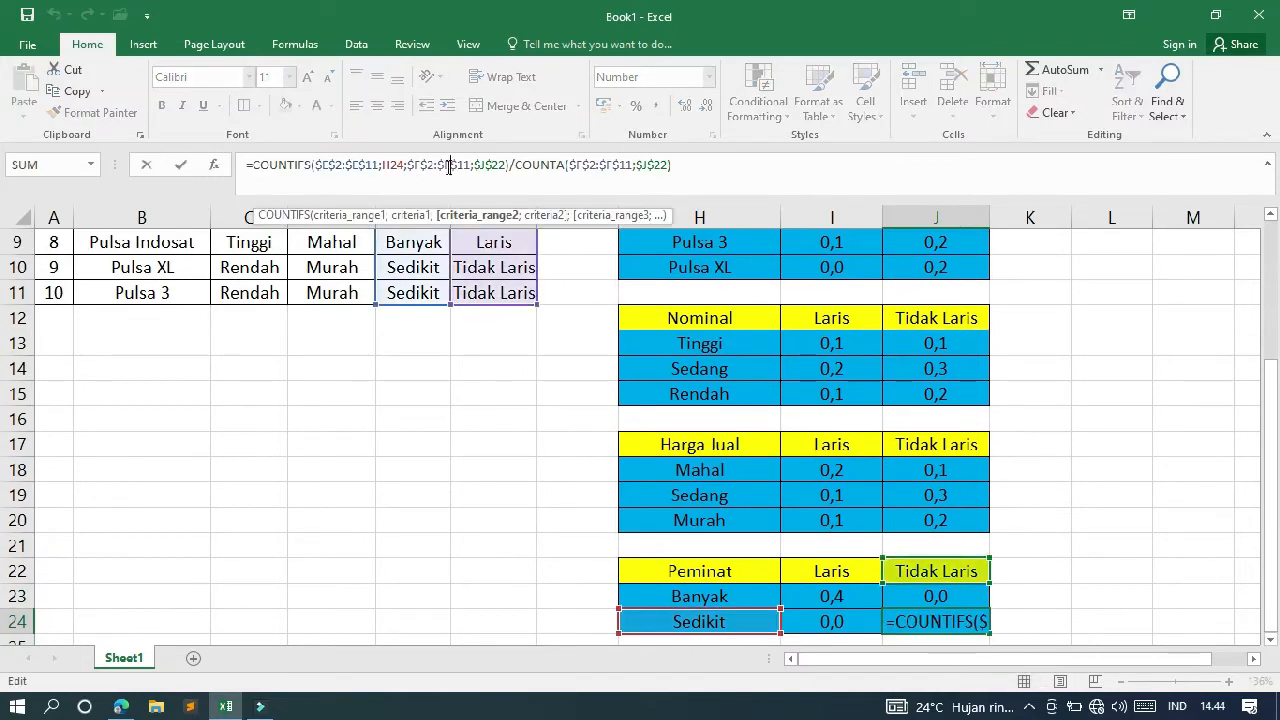
left_click(398, 164)
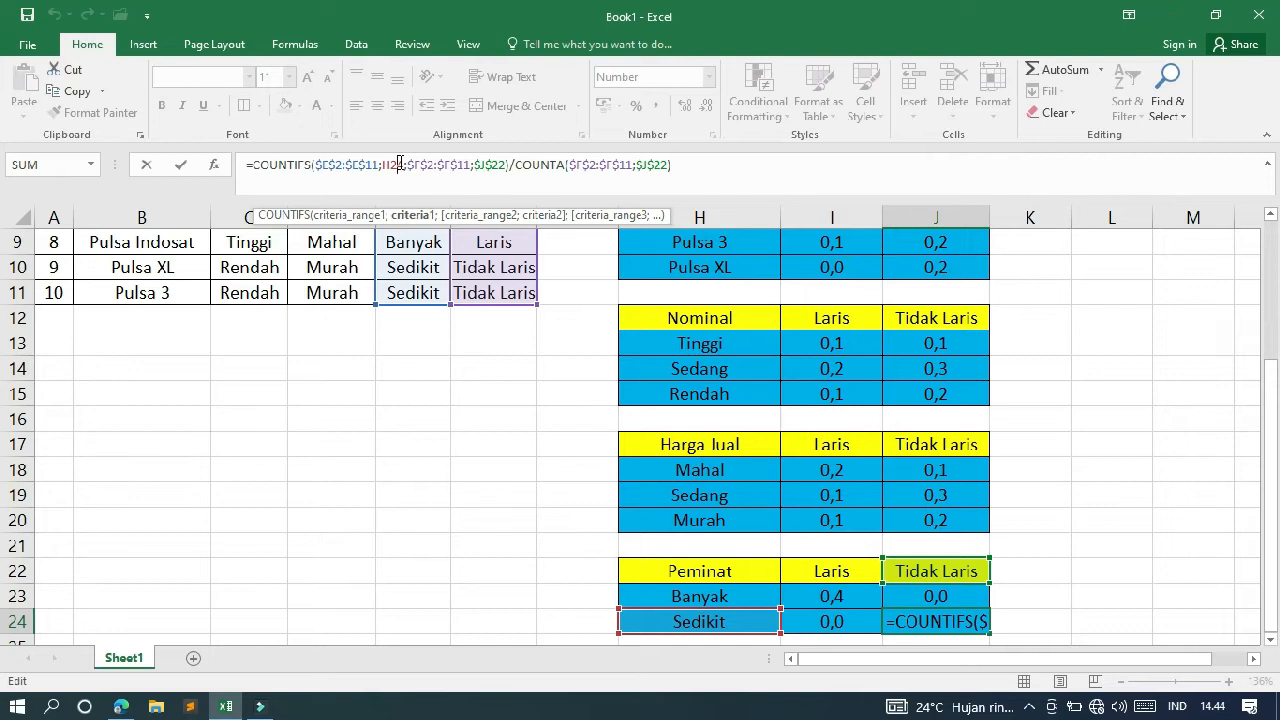
left_click(655, 165)
left_click(690, 165)
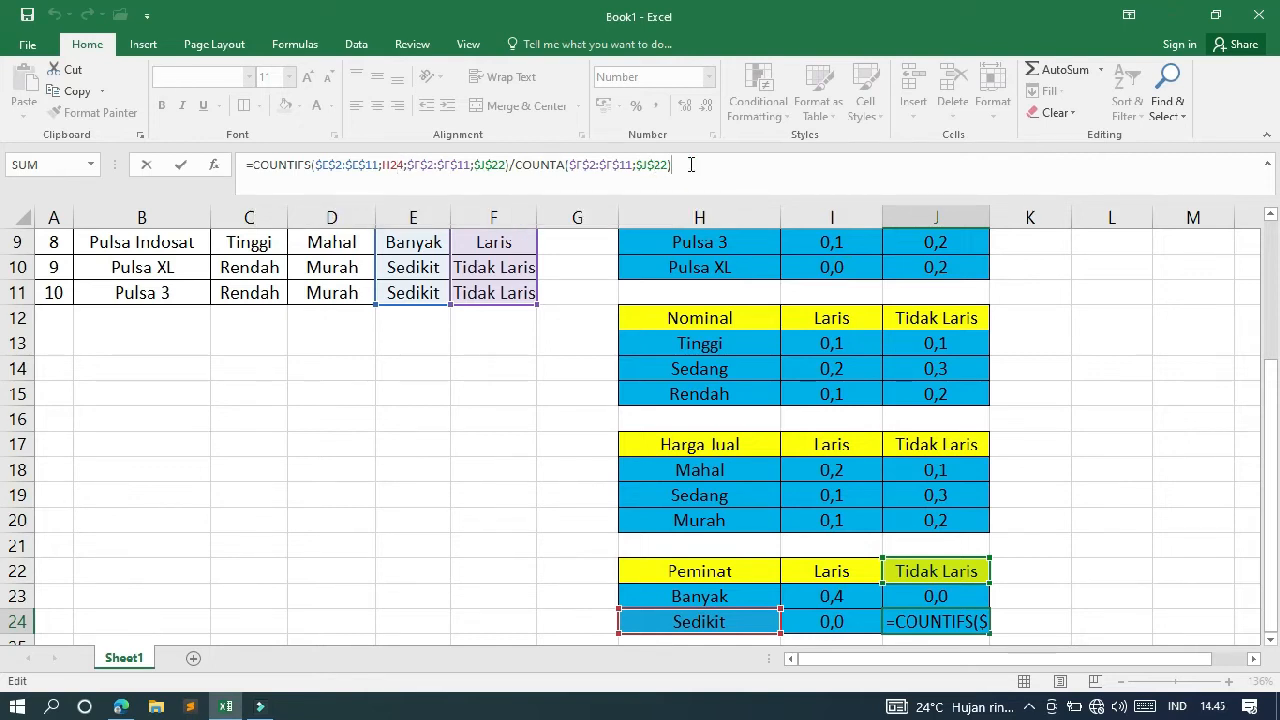
key("Return")
Step: Expand J24 to three decimal places and return it to one
left_click(941, 592)
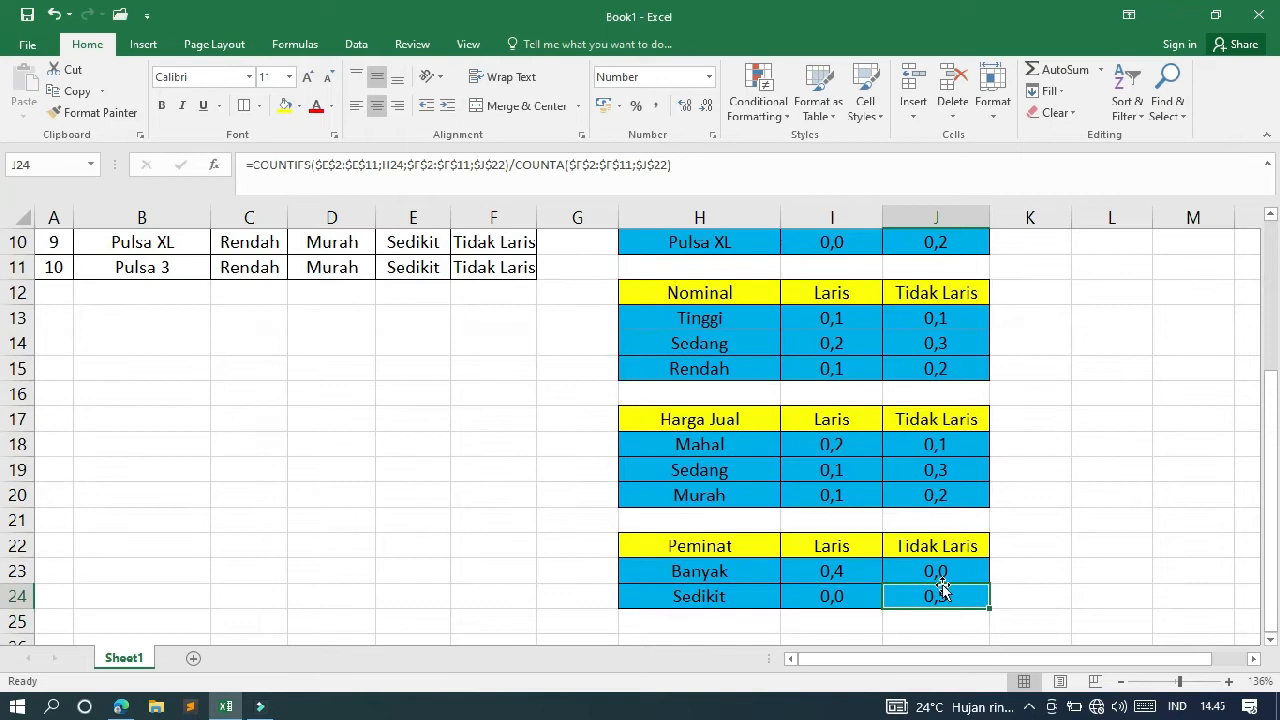
left_click(713, 105)
left_click(690, 106)
left_click(691, 107)
left_click(691, 107)
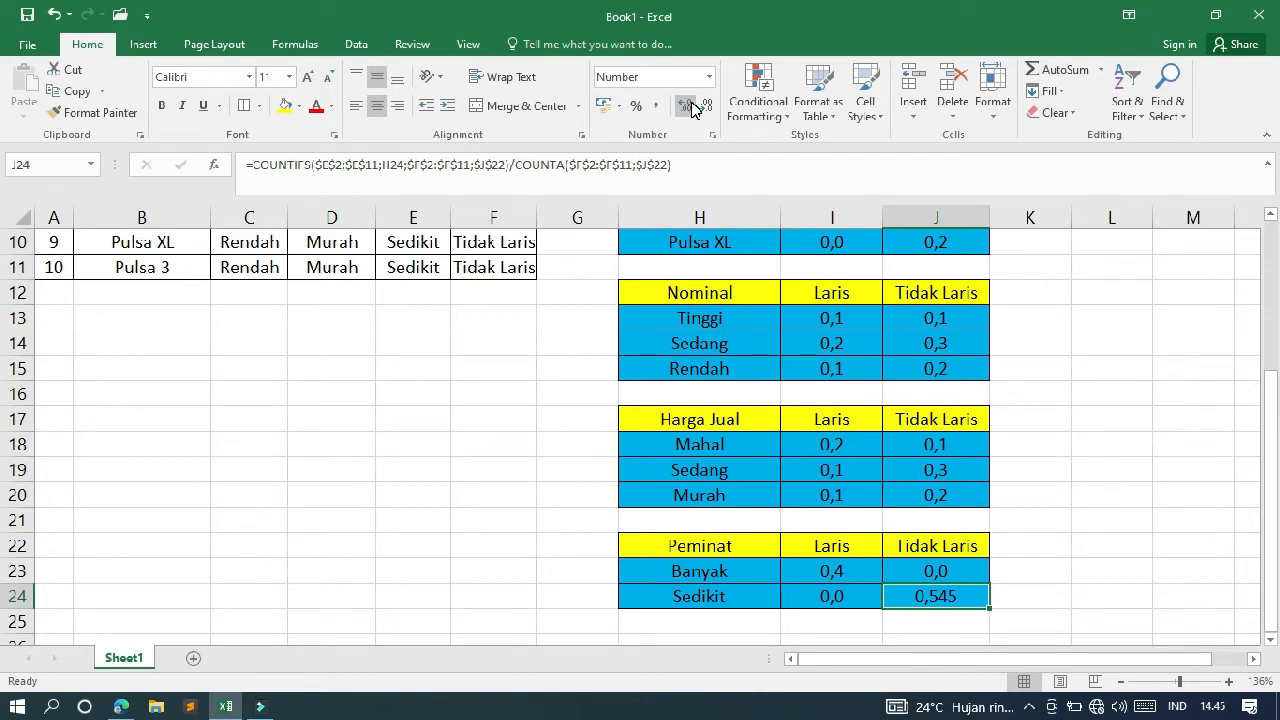
left_click(701, 108)
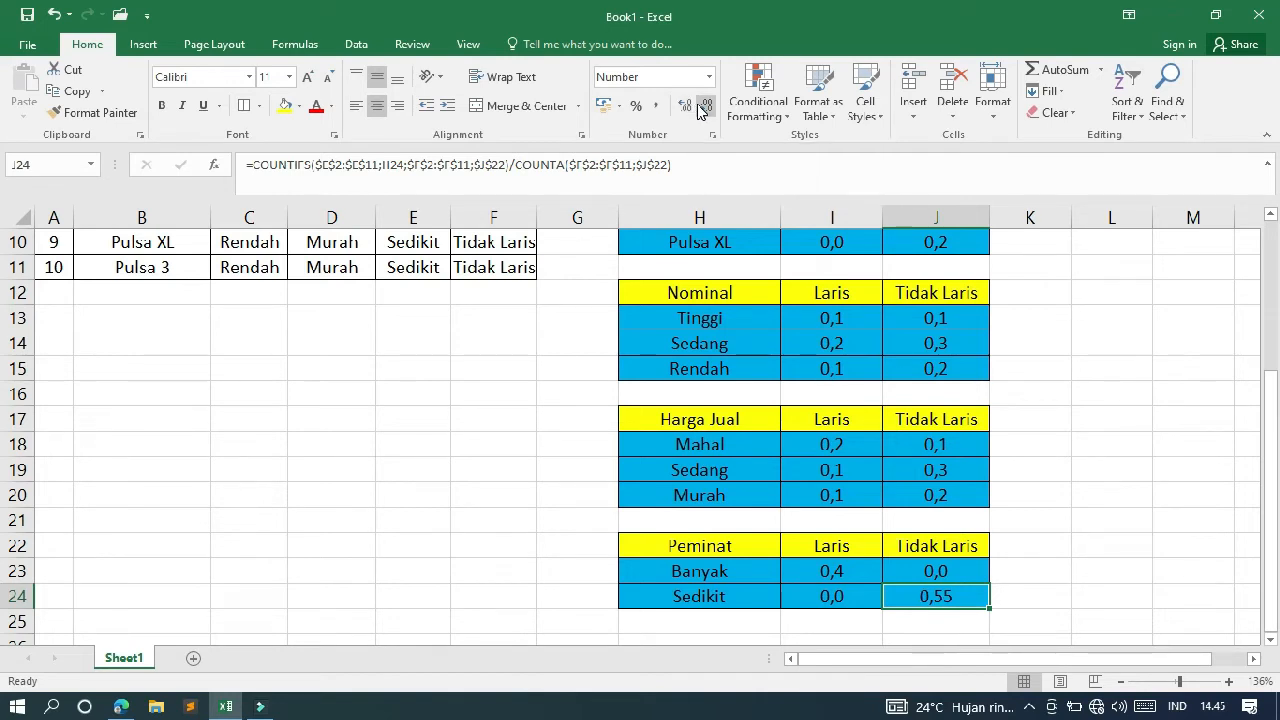
left_click(703, 106)
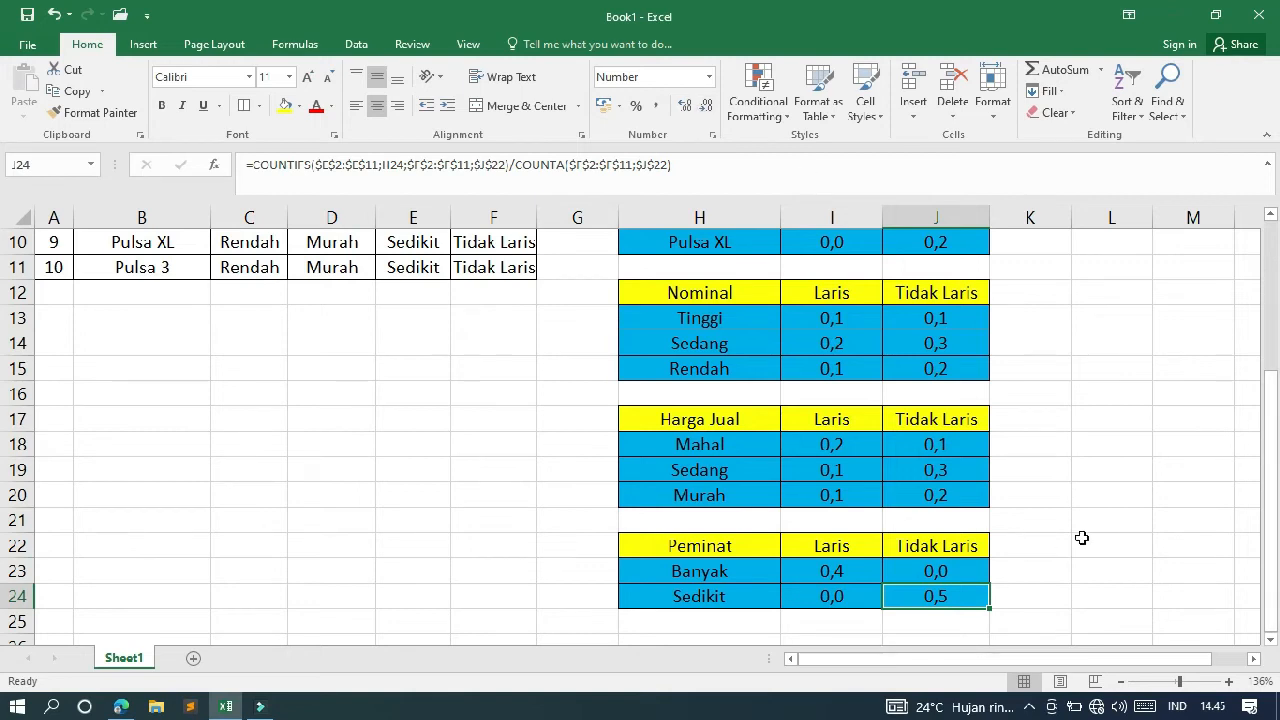
Step: Examine the source ranges in the Peminat and Klarifikasi columns that the J24 formula refers to
left_click_drag(1270, 467, 1270, 428)
left_click_drag(3, 428, 1276, 312)
left_click(688, 177)
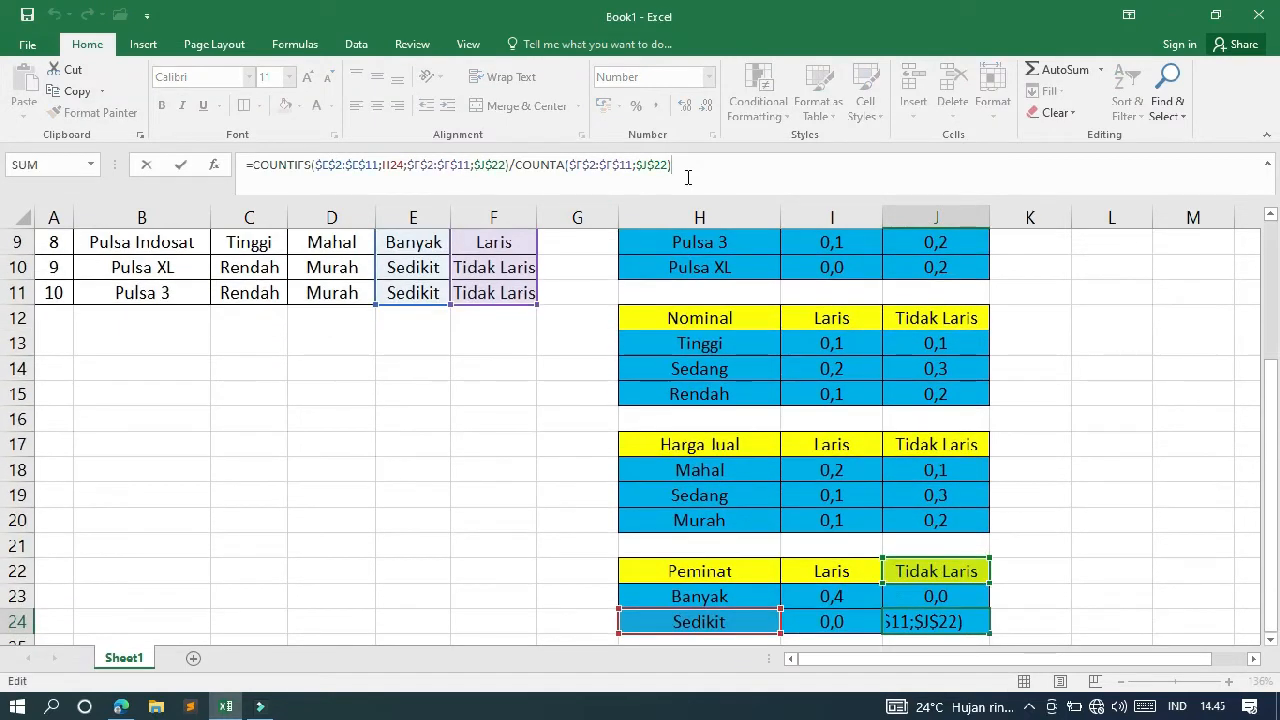
left_click_drag(1272, 490, 1272, 335)
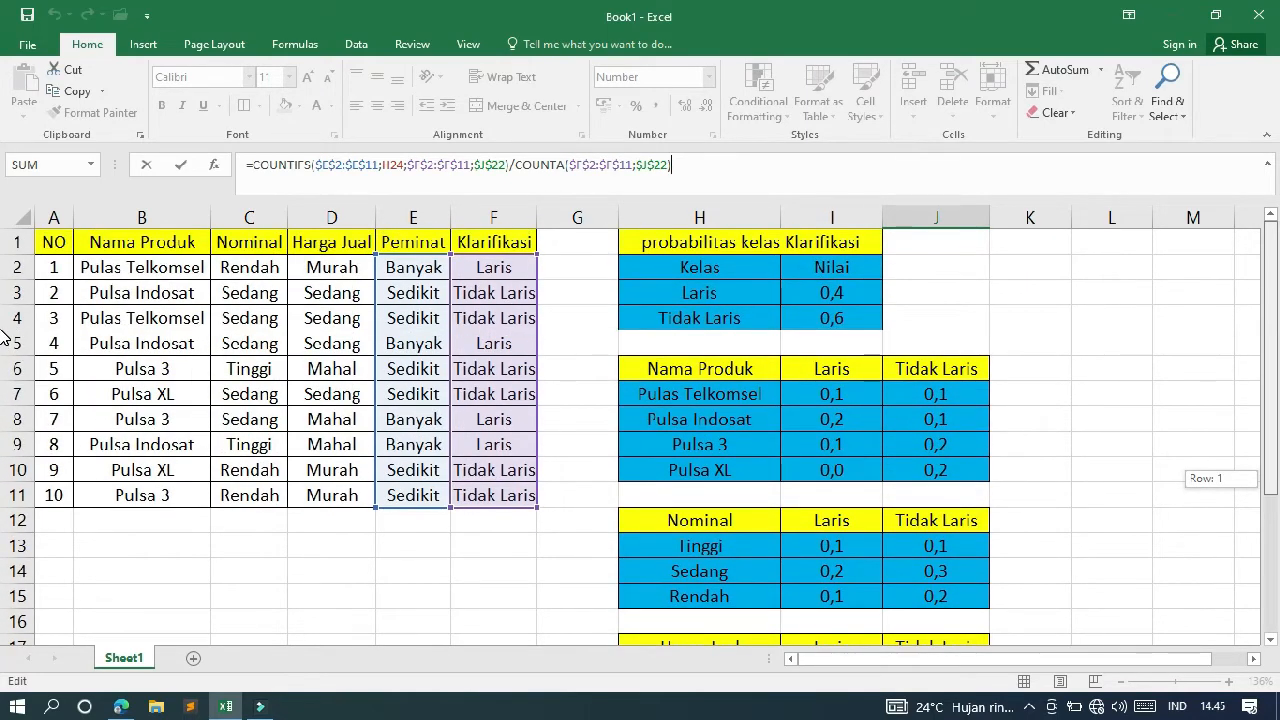
key("Return")
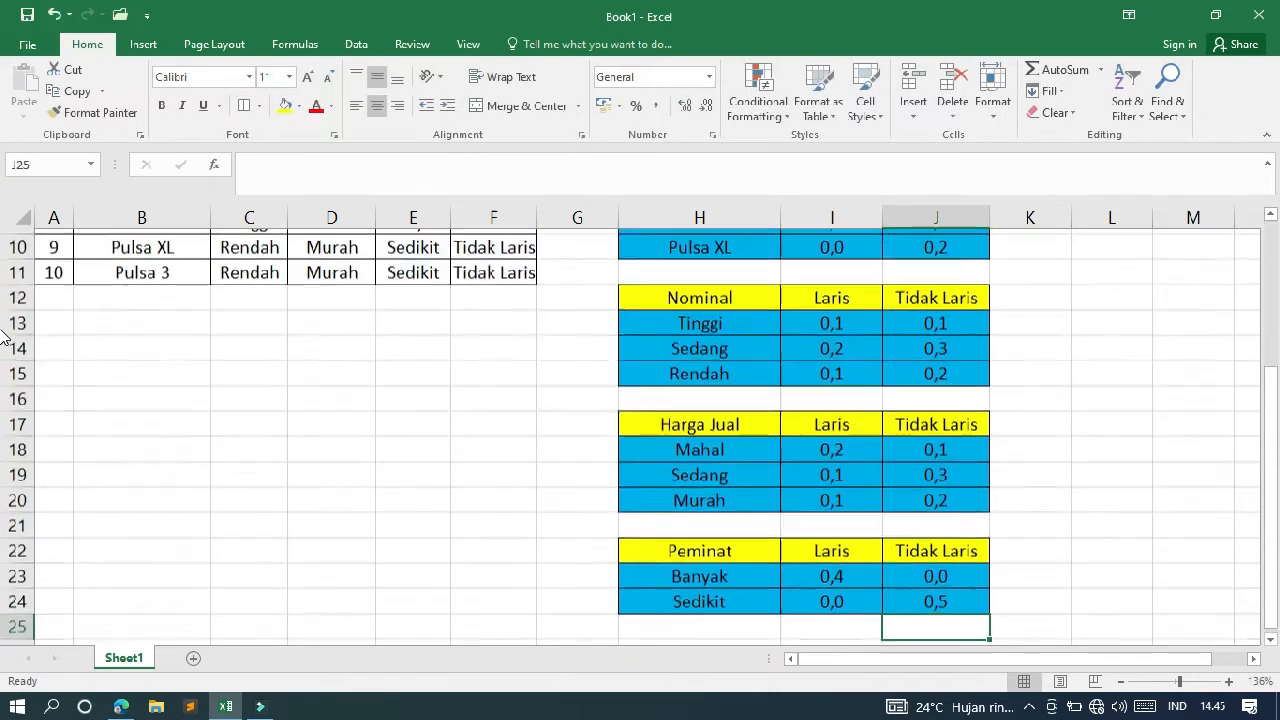
Step: Enter 11 in A12 as the NO value of a new row below the sales data
key("Left")
key("Left")
key("Left")
key("Left")
key("Left")
key("Left")
key("Left")
key("Left")
key("Left")
key("Up")
key("Up")
key("Up")
key("Up")
key("Up")
key("Up")
key("Up")
key("Up")
key("Up")
key("Up")
key("Up")
key("Up")
key("Up")
key("Up")
key("Up")
key("Up")
key("Up")
key("Up")
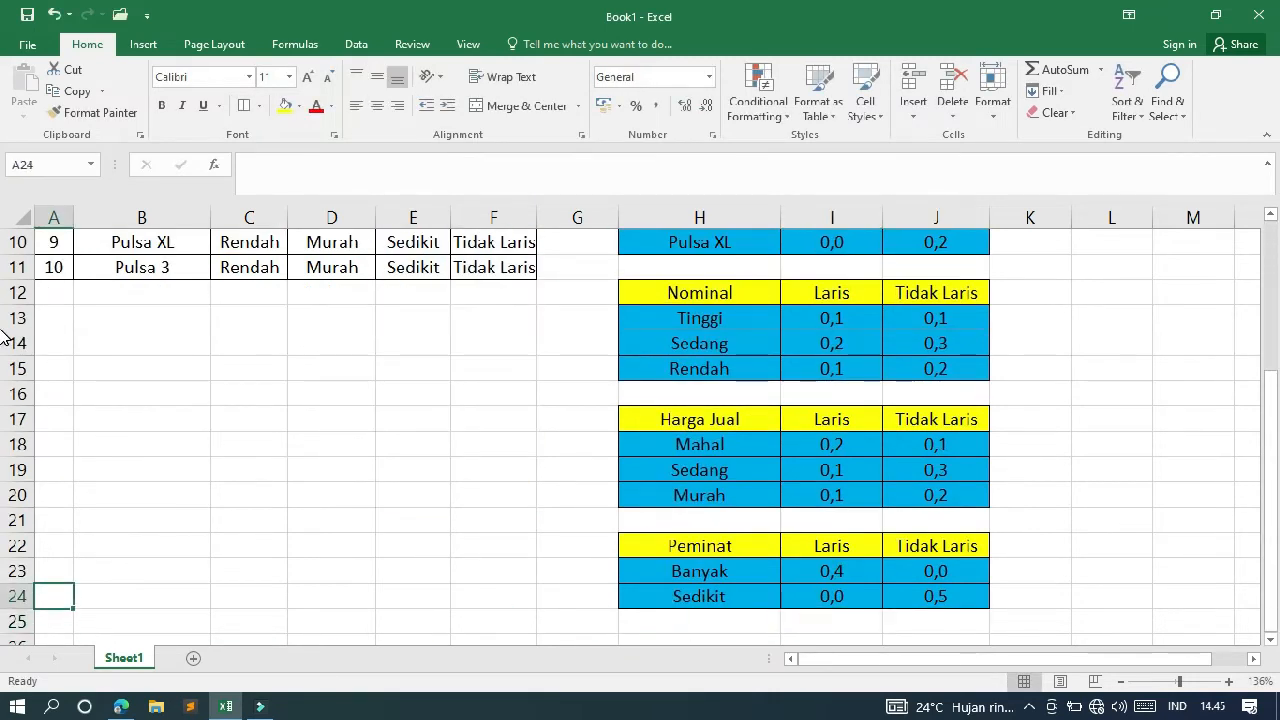
key("Up")
key("Up")
key("Up")
key("Up")
key("Up")
key("Up")
key("Down")
key("Down")
key("Down")
key("Down")
key("Down")
key("Down")
key("Down")
key("Down")
key("Down")
key("Down")
key("Down")
type("11")
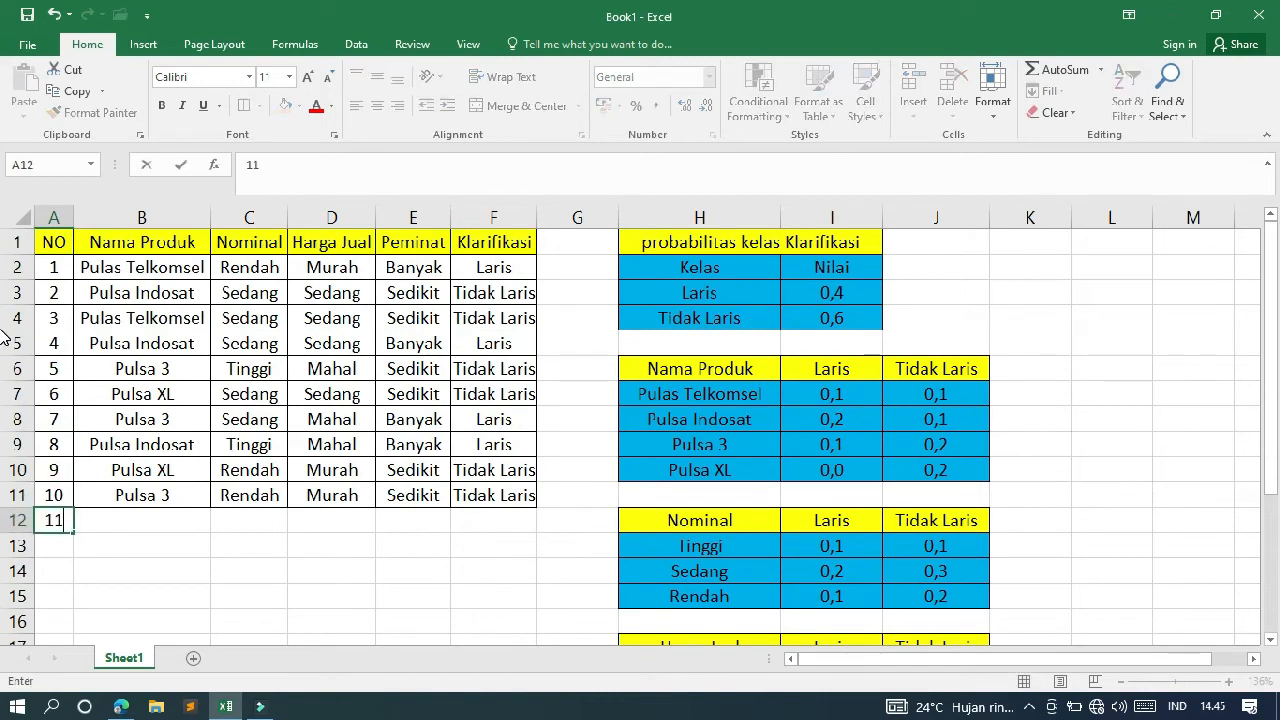
key("Tab")
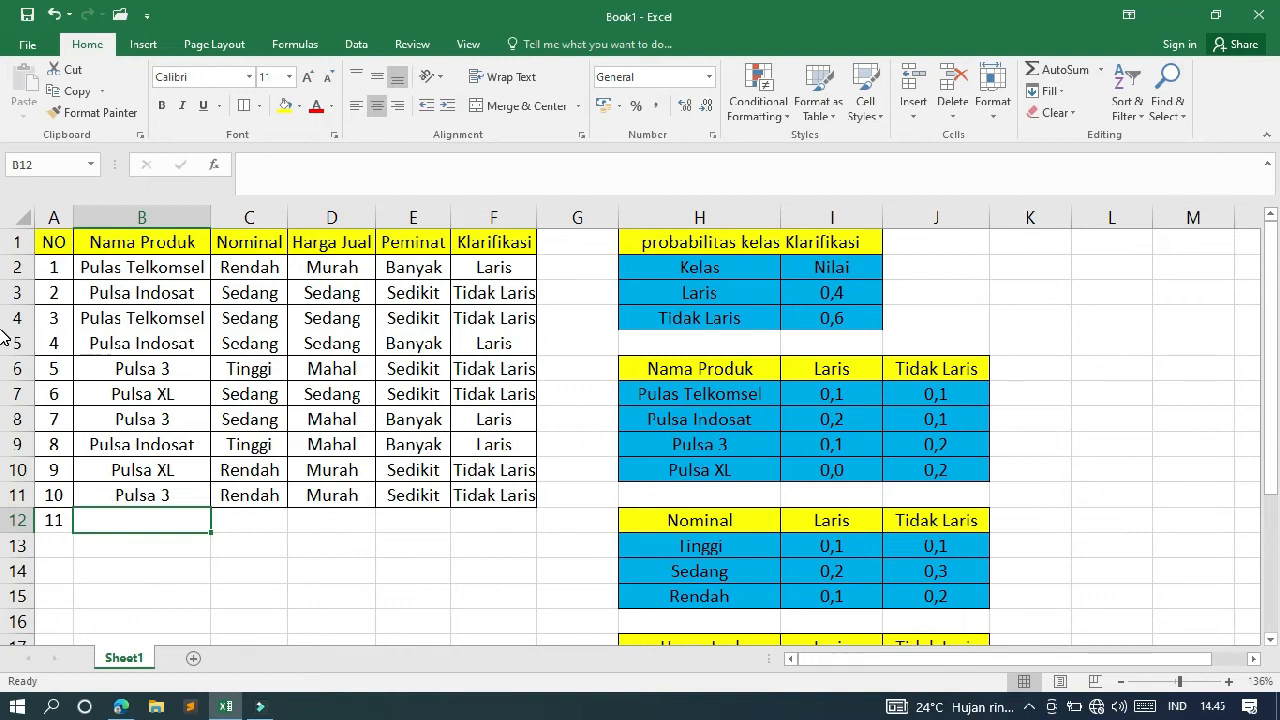
type("tekomsel")
key("BackSpace")
key("BackSpace")
key("BackSpace")
key("BackSpace")
key("BackSpace")
key("BackSpace")
type("pulsa")
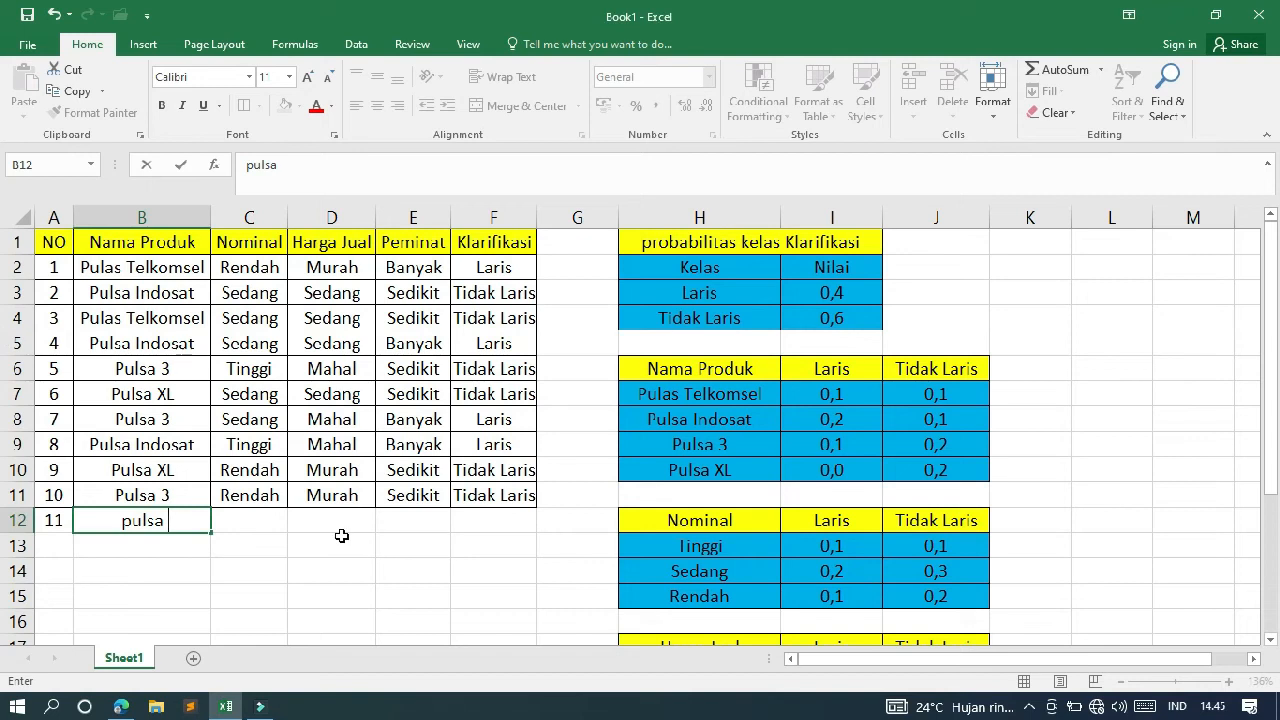
key("BackSpace")
key("BackSpace")
key("BackSpace")
key("BackSpace")
type("ulsa")
left_click_drag(169, 521, 85, 521)
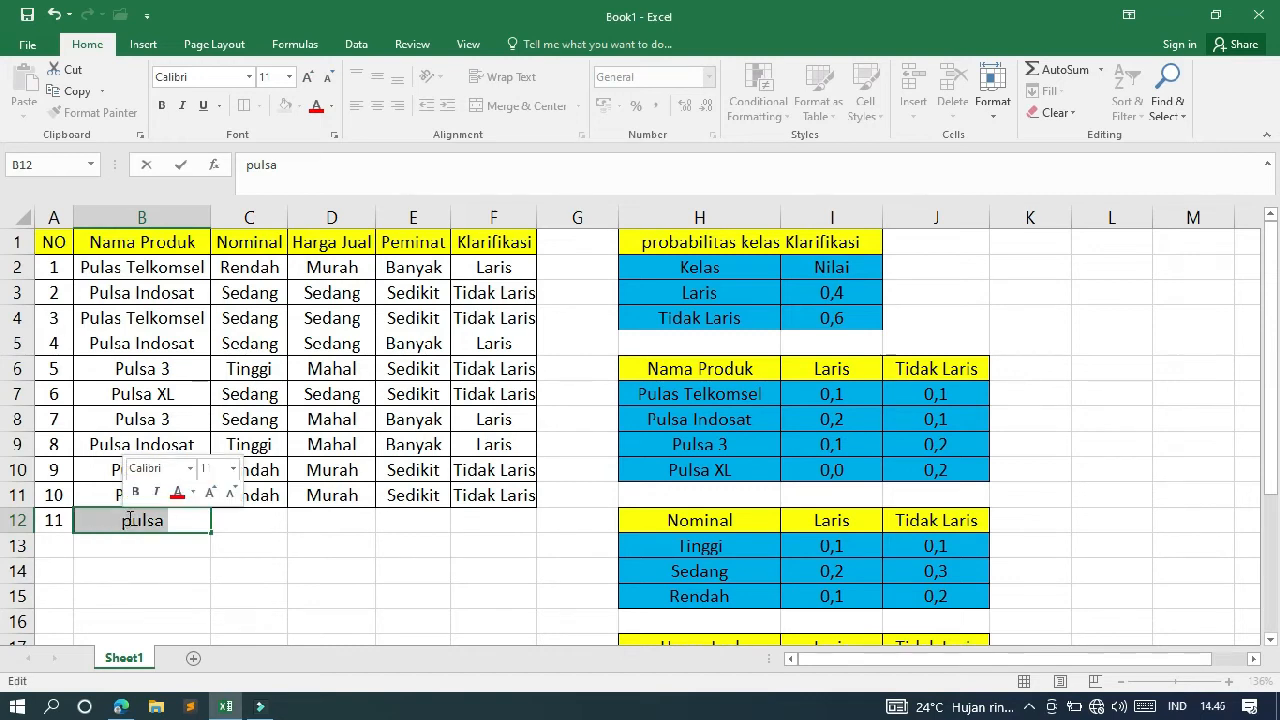
key("BackSpace")
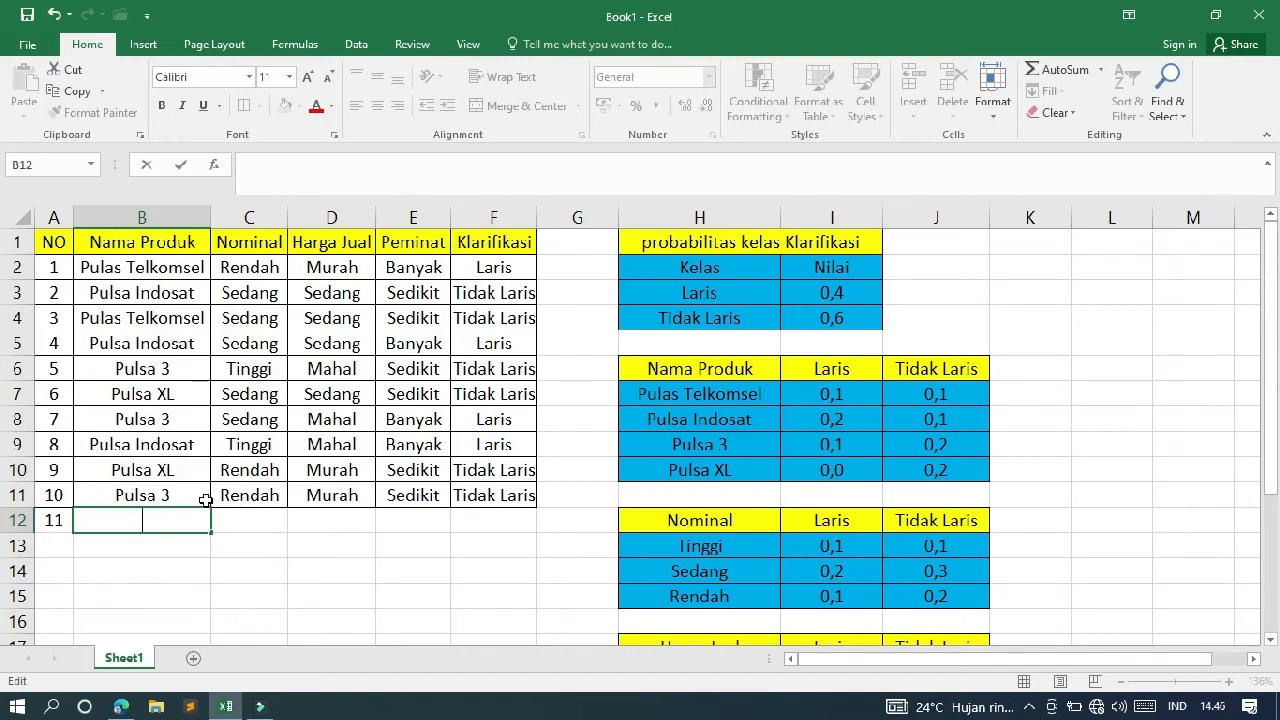
Step: Fill Nama Produk and Nominal of record 11 by copying Pulas Telkomsel from B2 to B12 and Tinggi from C6 to C12
left_click(189, 276)
key("ctrl+c")
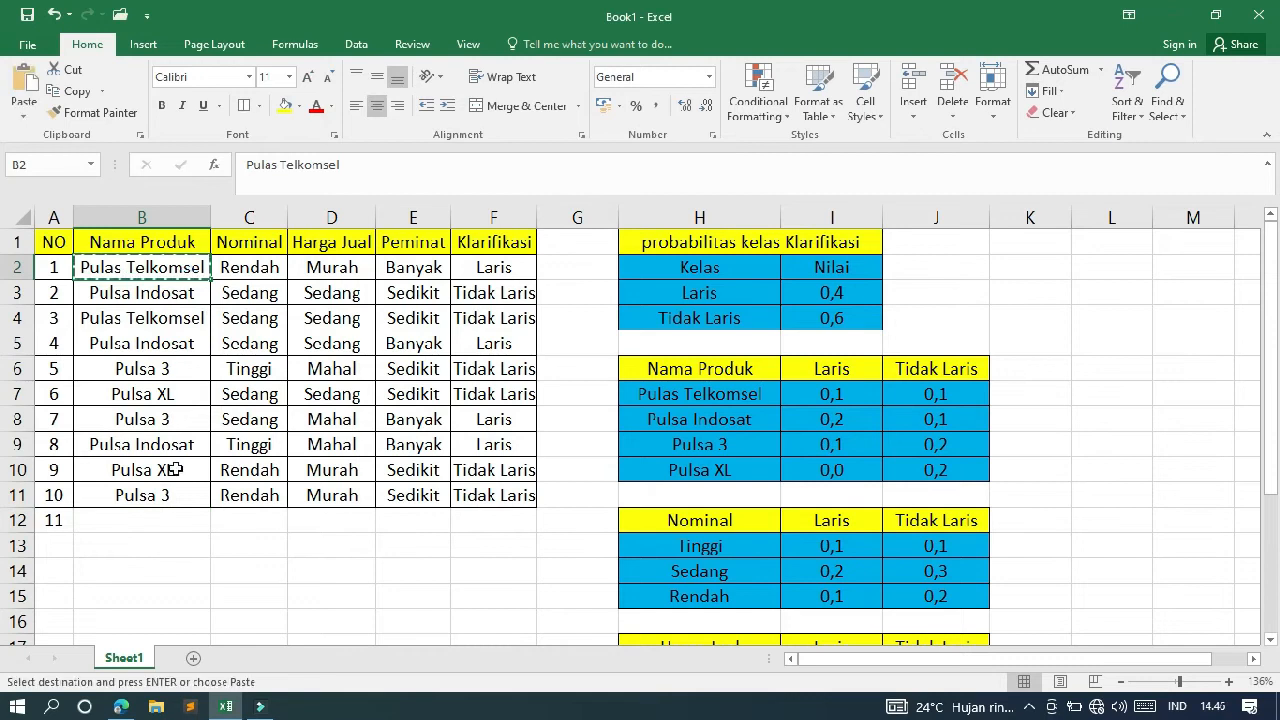
left_click(157, 518)
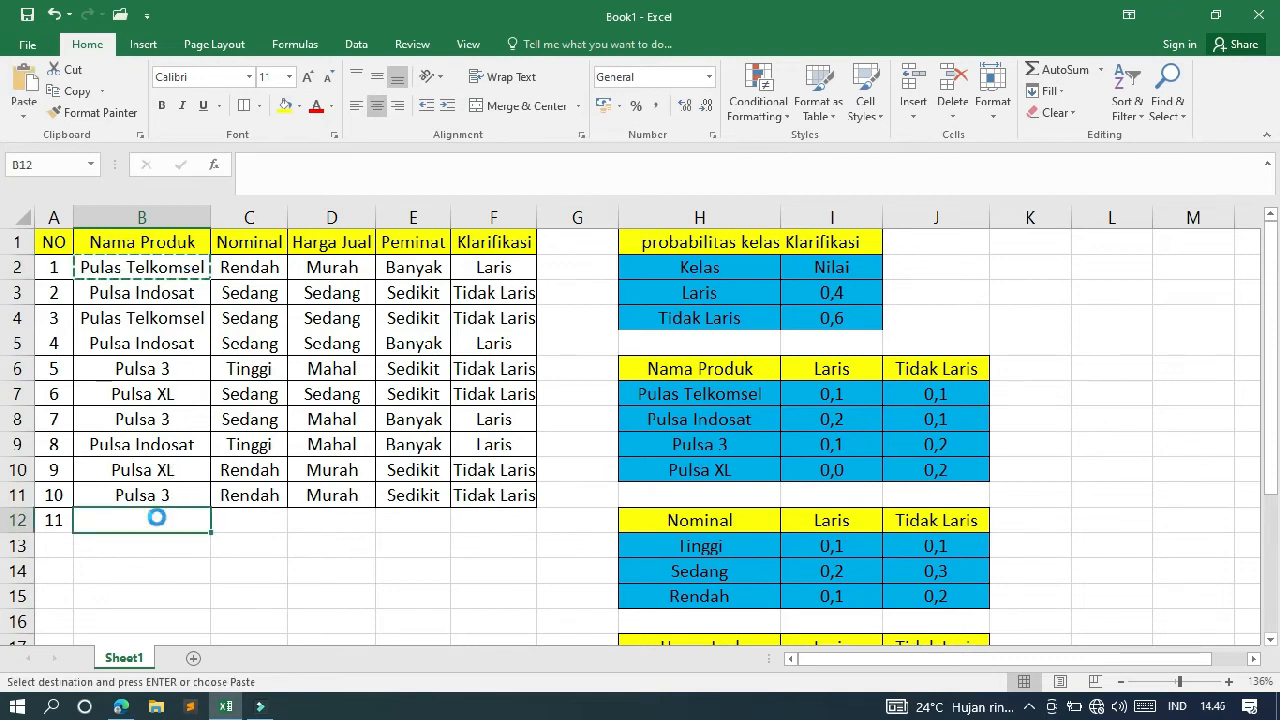
key("ctrl+v")
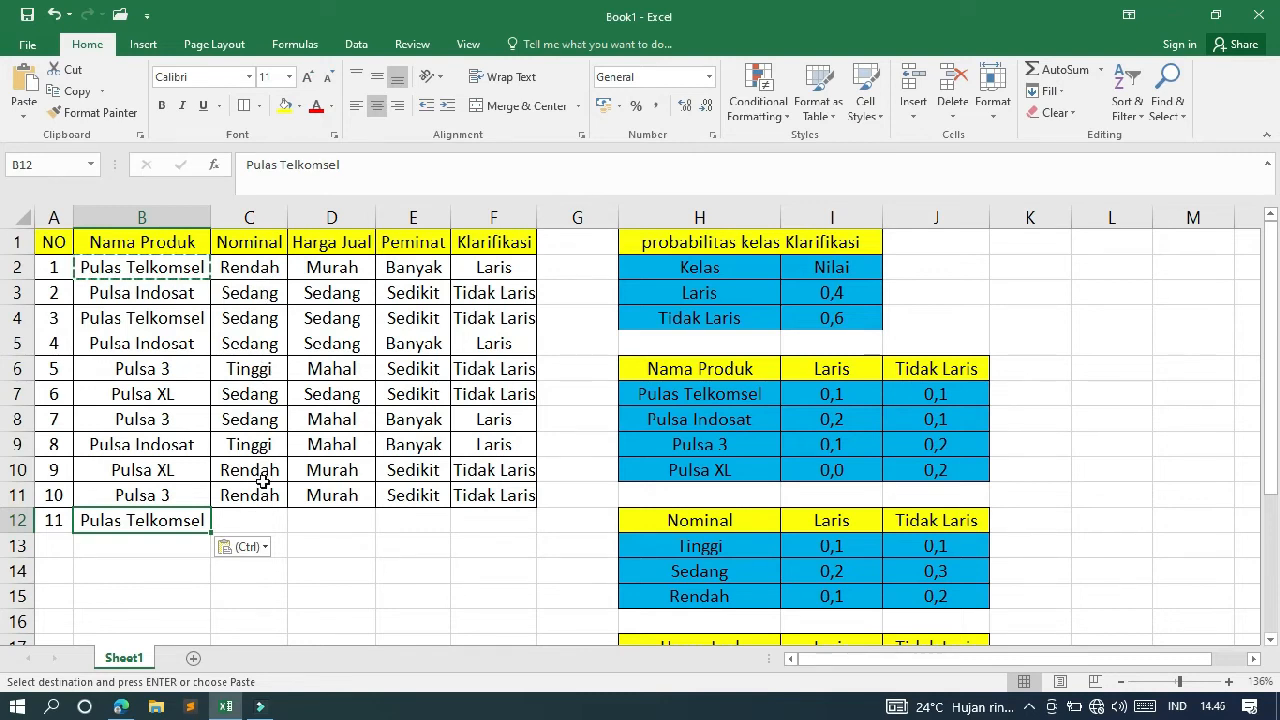
left_click(269, 367)
key("ctrl+c")
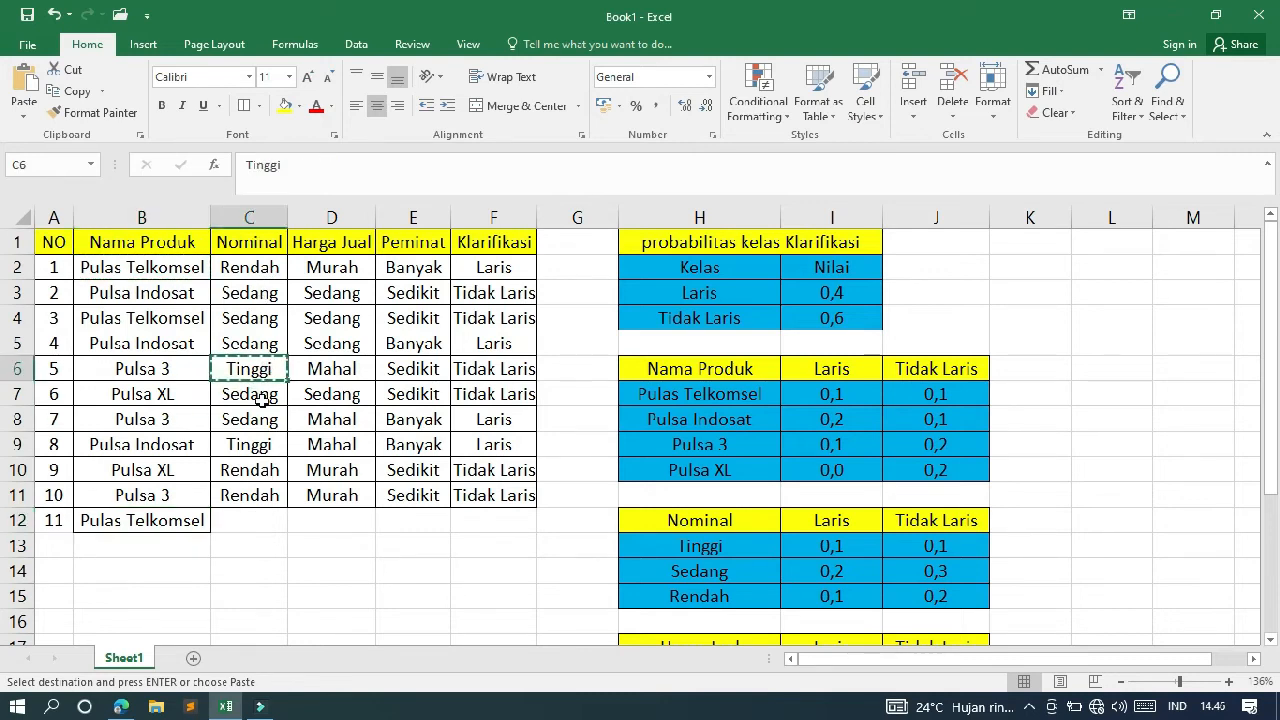
left_click(255, 517)
key("ctrl+v")
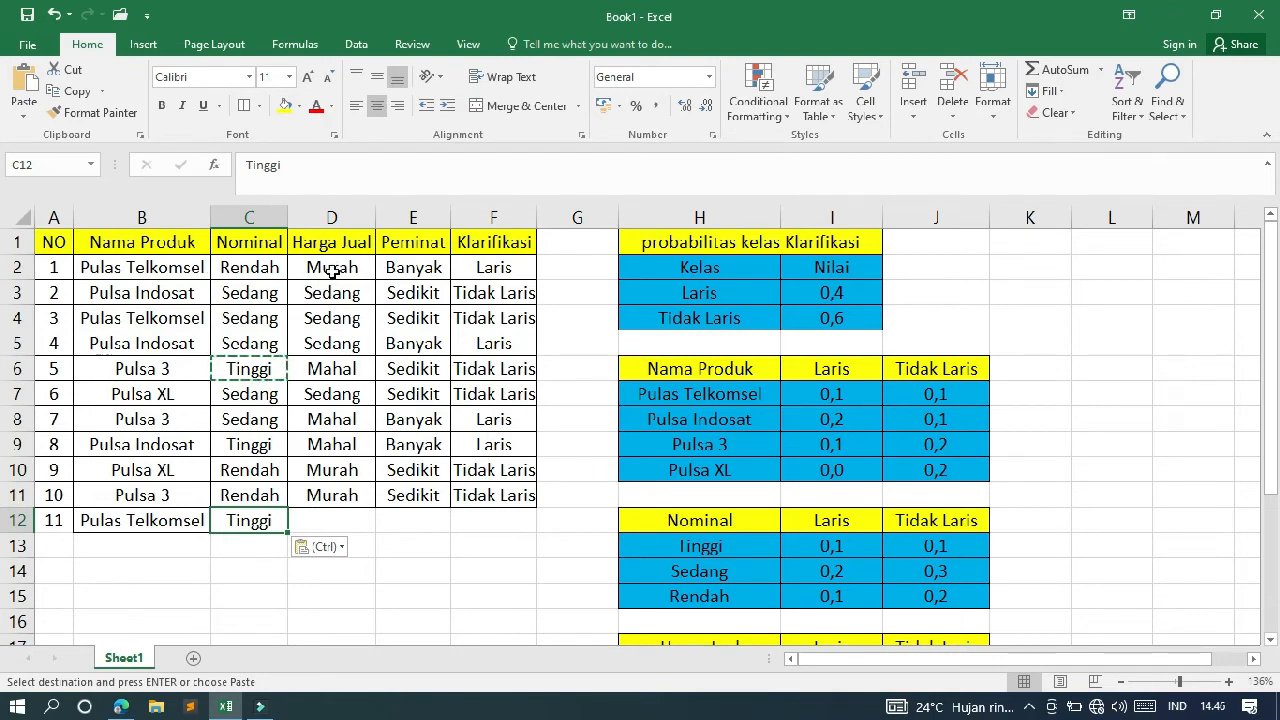
Step: Fill Harga Jual and Peminat of record 11 by copying Mahal from D6 to D12 and Sedikit from E6 to E12
left_click(333, 368)
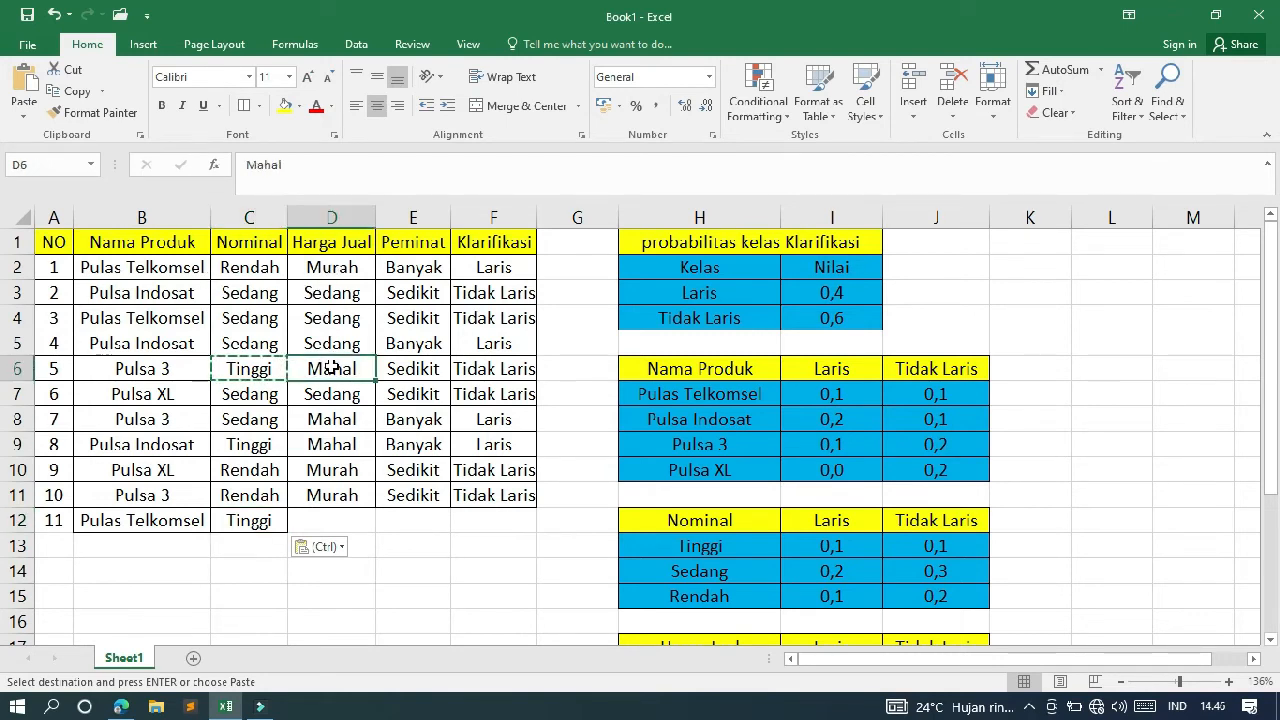
key("ctrl+c")
left_click(333, 515)
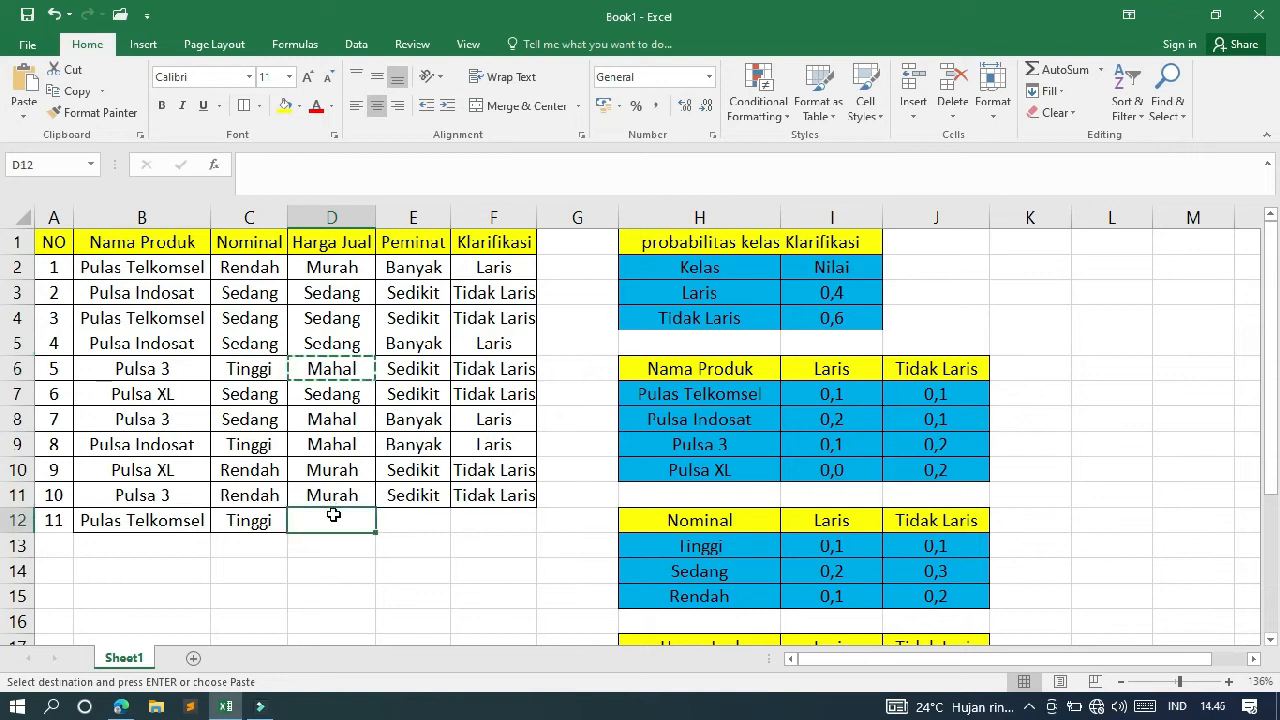
key("ctrl+v")
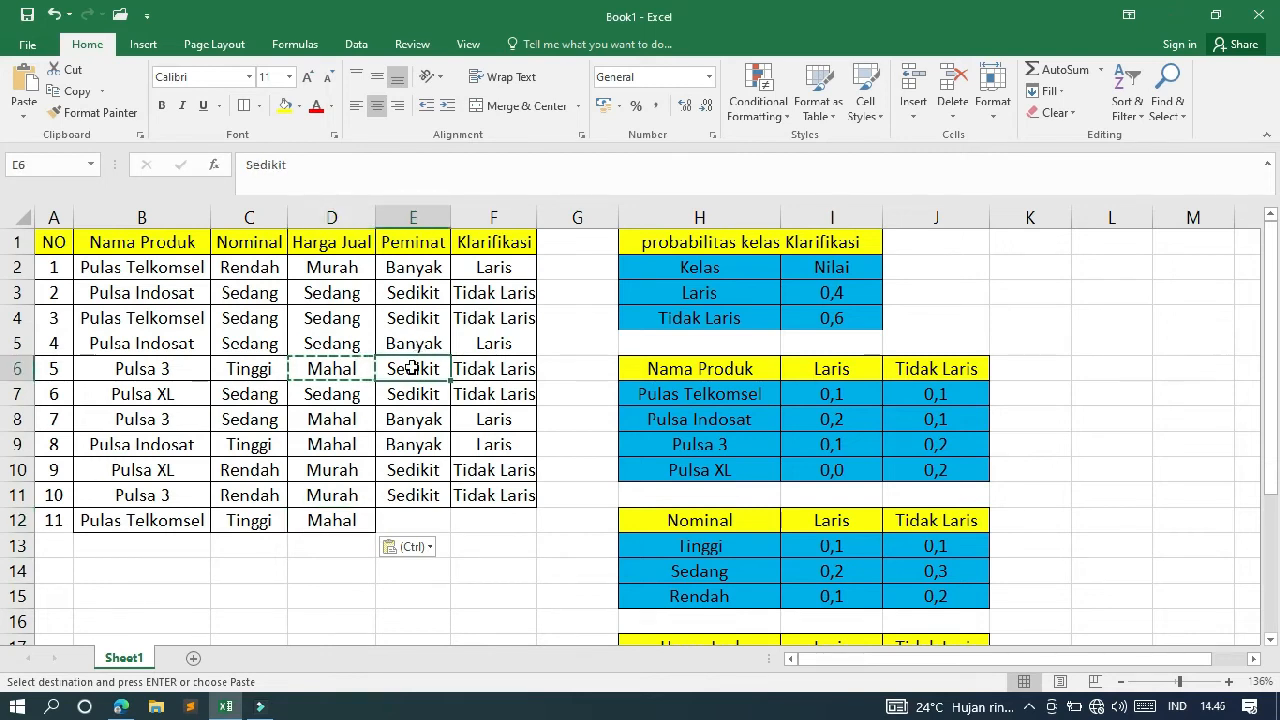
key("ctrl+c")
left_click(420, 517)
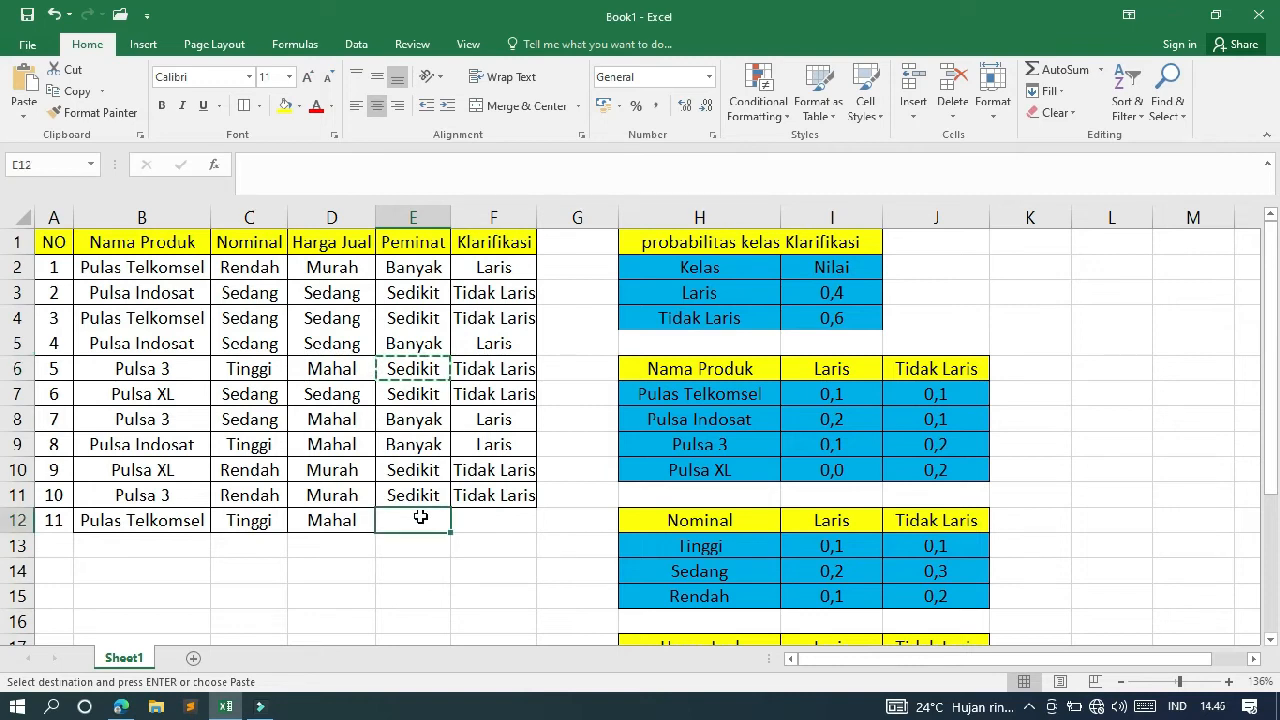
key("ctrl+v")
Step: Calculate the Laris probability of record 11 in F13 with the formula =I7*I13*I18*I3
left_click(500, 517)
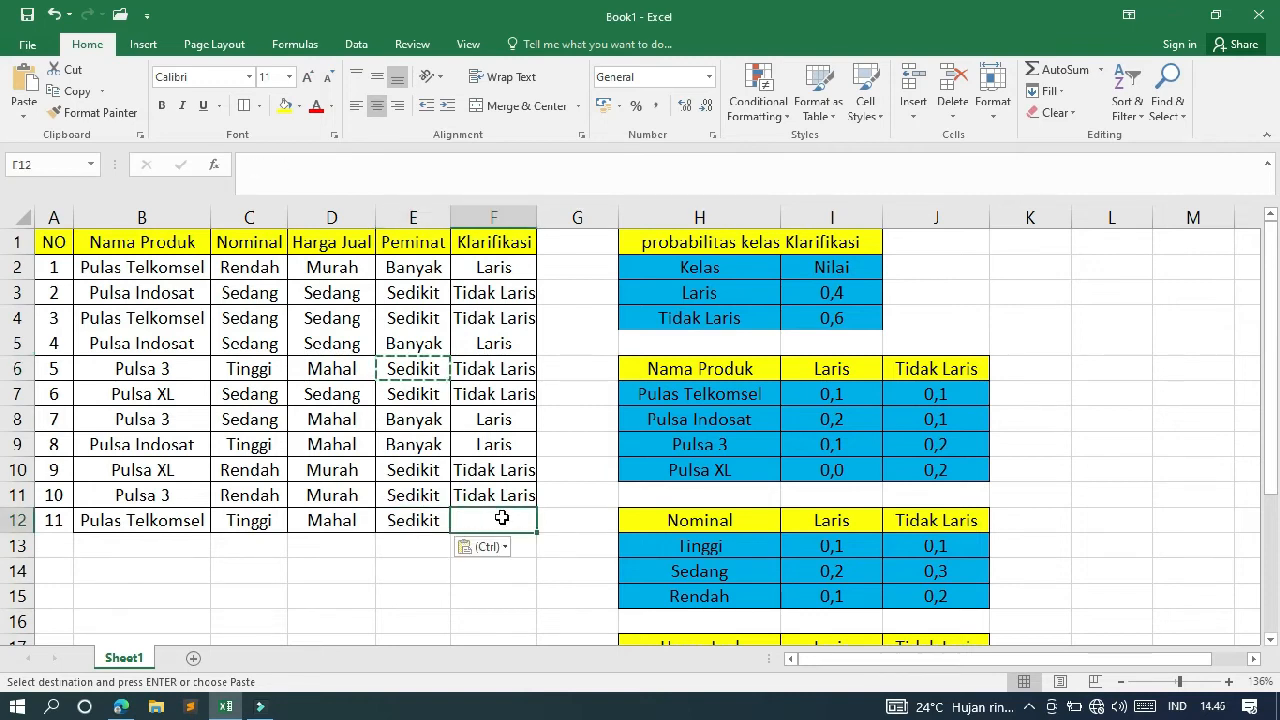
key("Down")
key("Down")
key("Down")
key("Up")
key("Up")
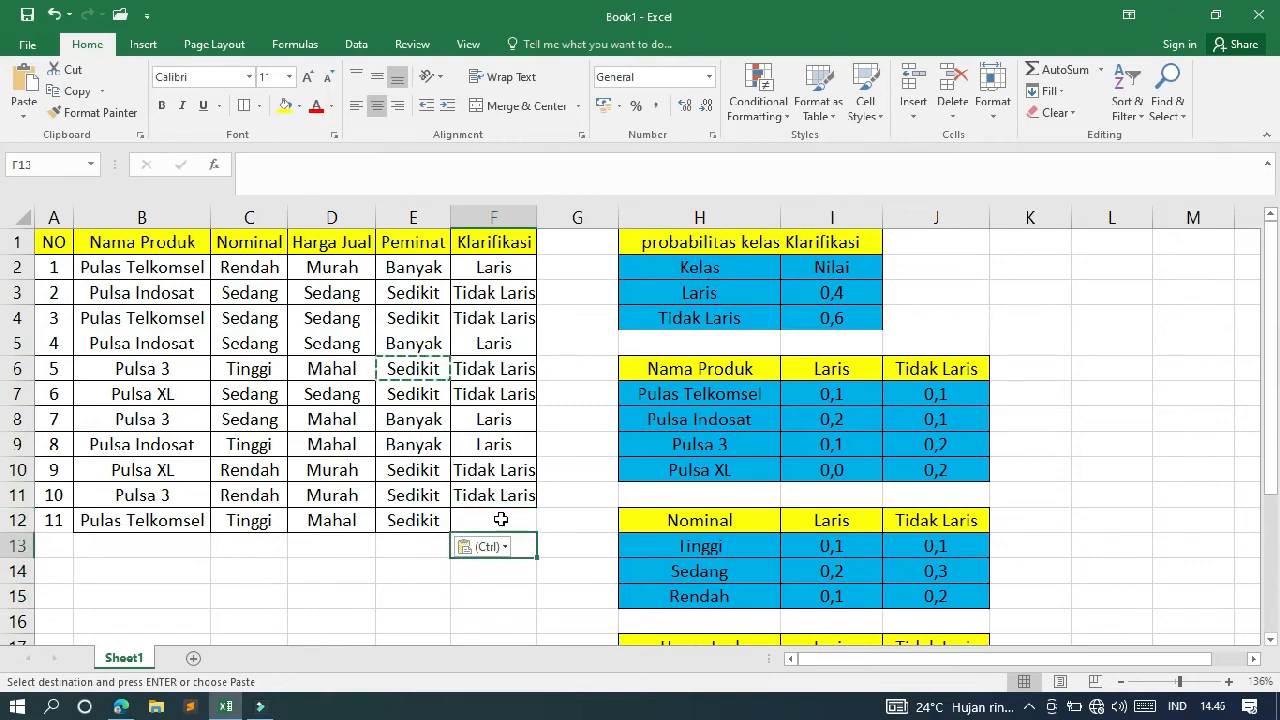
type("=")
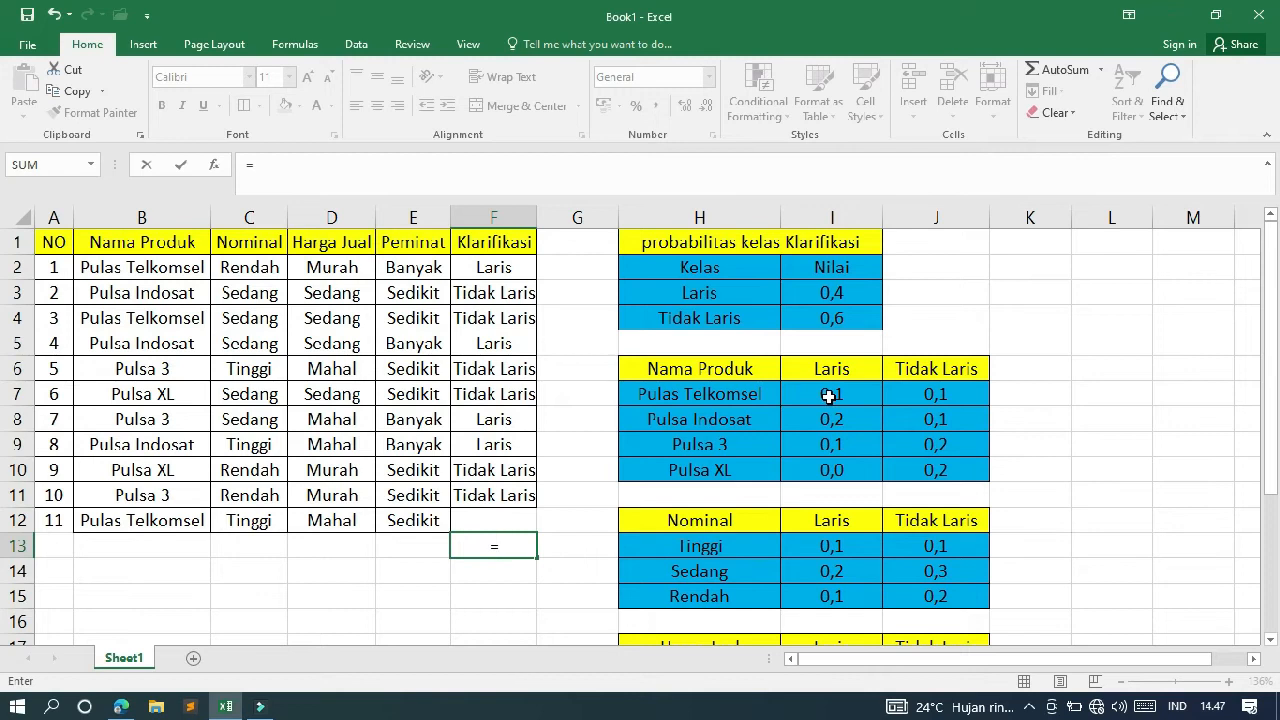
left_click(829, 396)
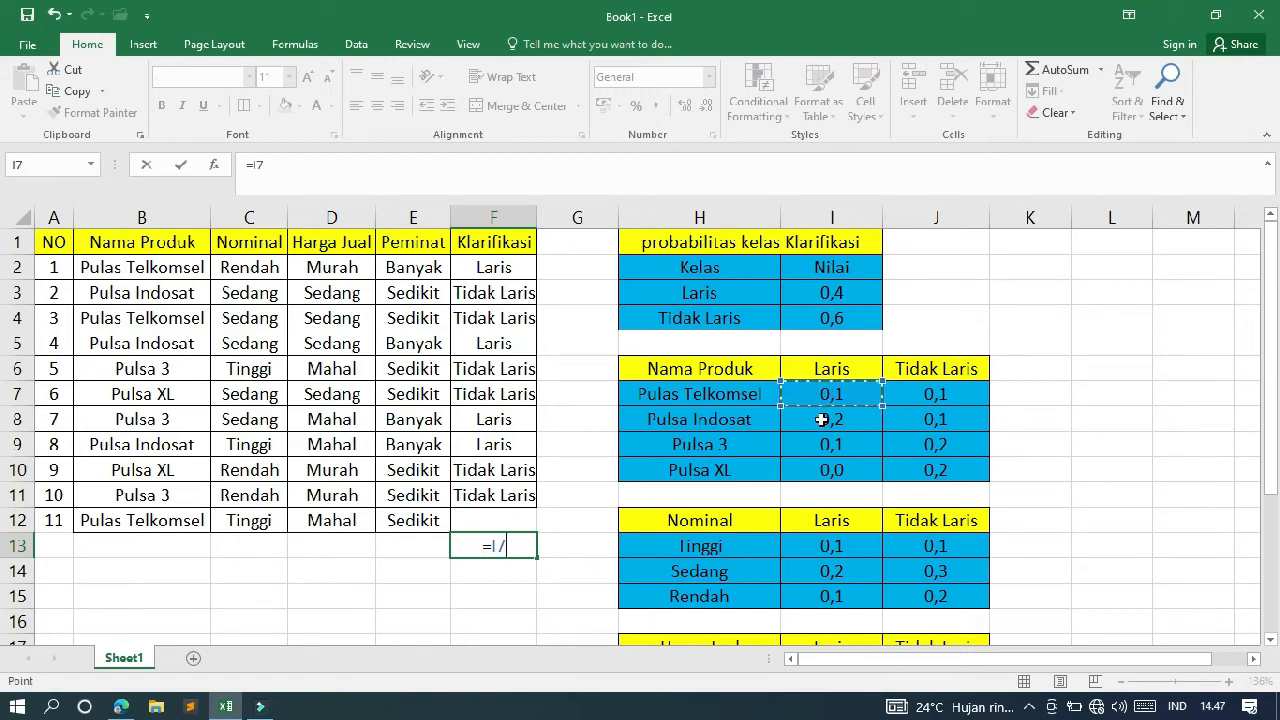
type("*")
left_click(839, 549)
type("*")
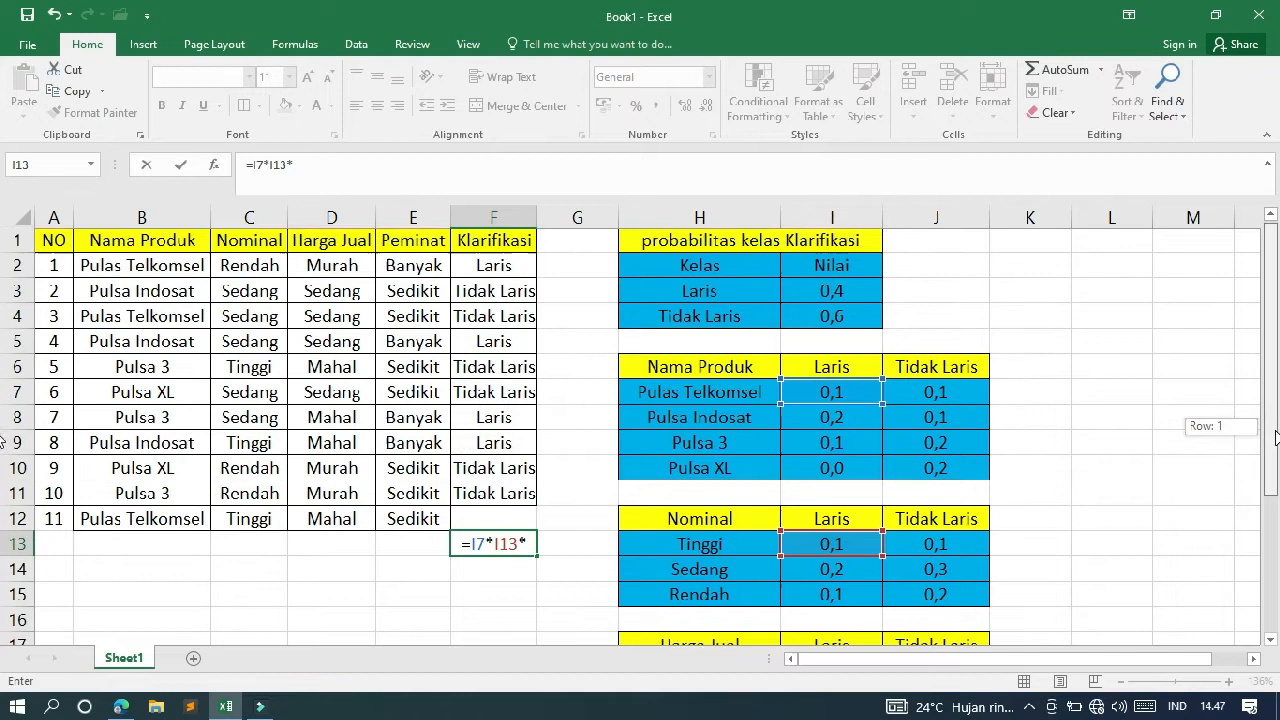
scroll(1071, 549, "down", 2)
left_click(845, 527)
type("*")
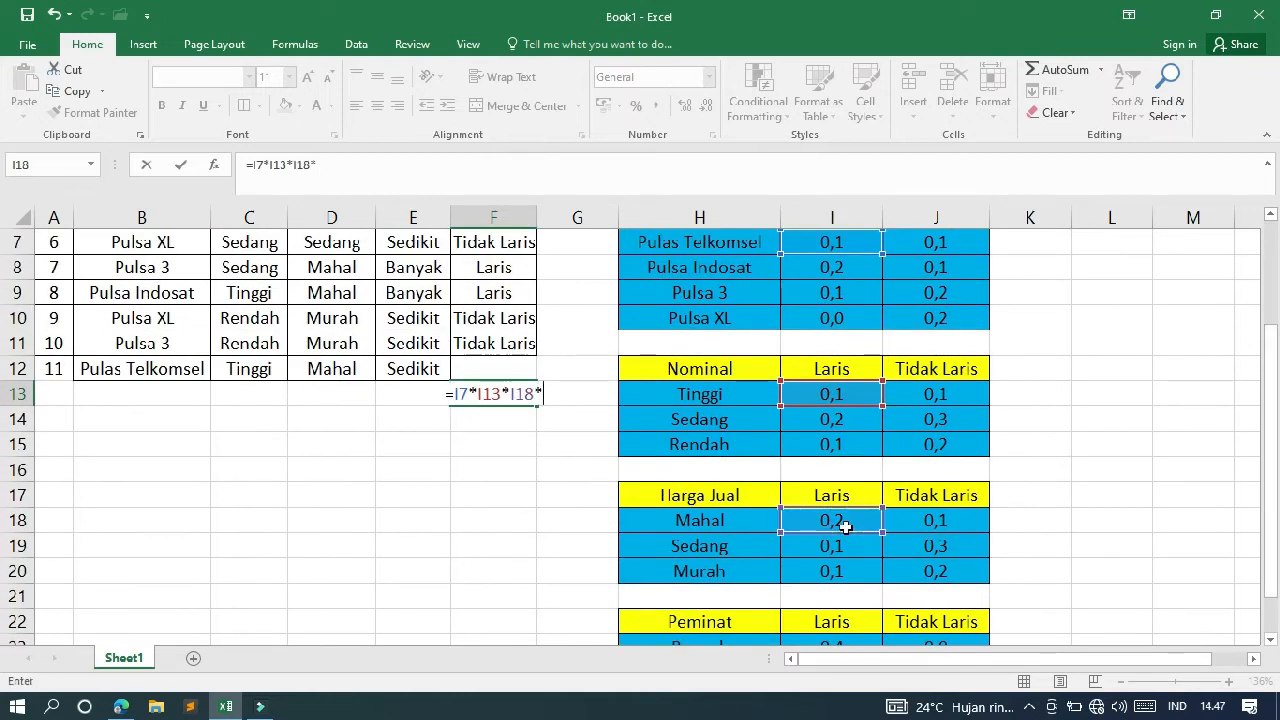
left_click_drag(1266, 488, 1267, 540)
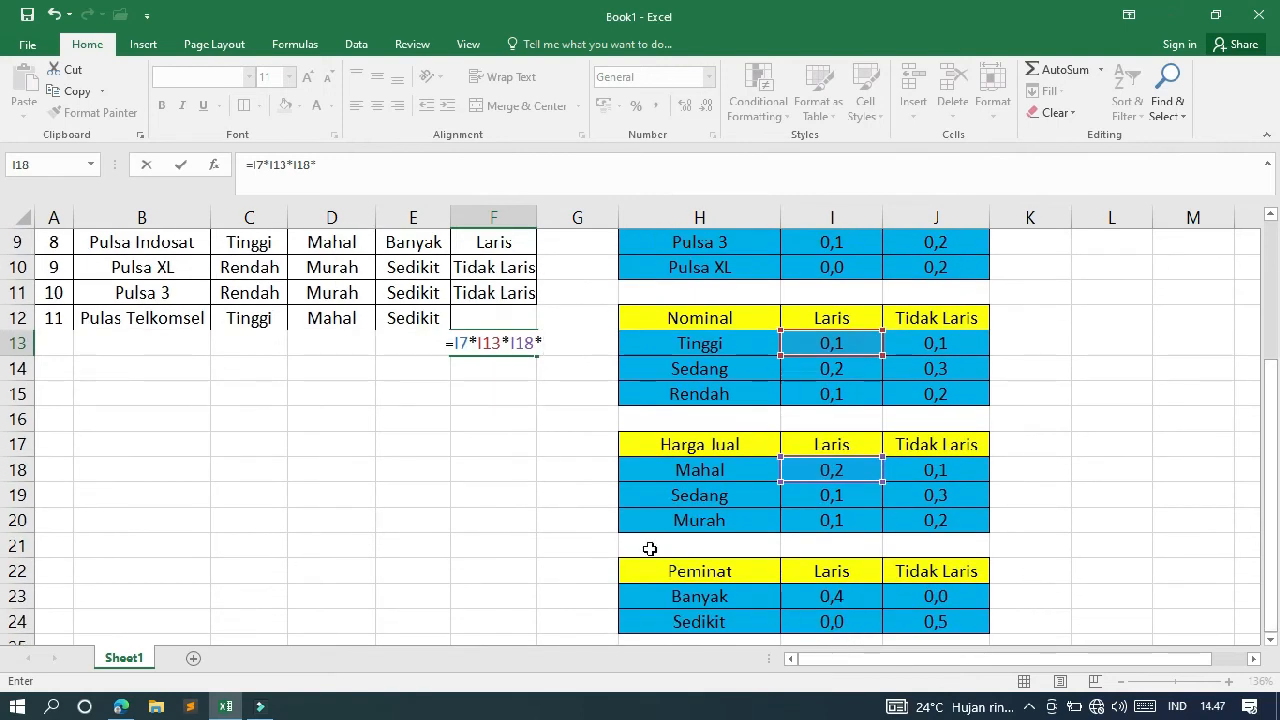
left_click_drag(1270, 366, 1270, 232)
left_click(831, 292)
key("Return")
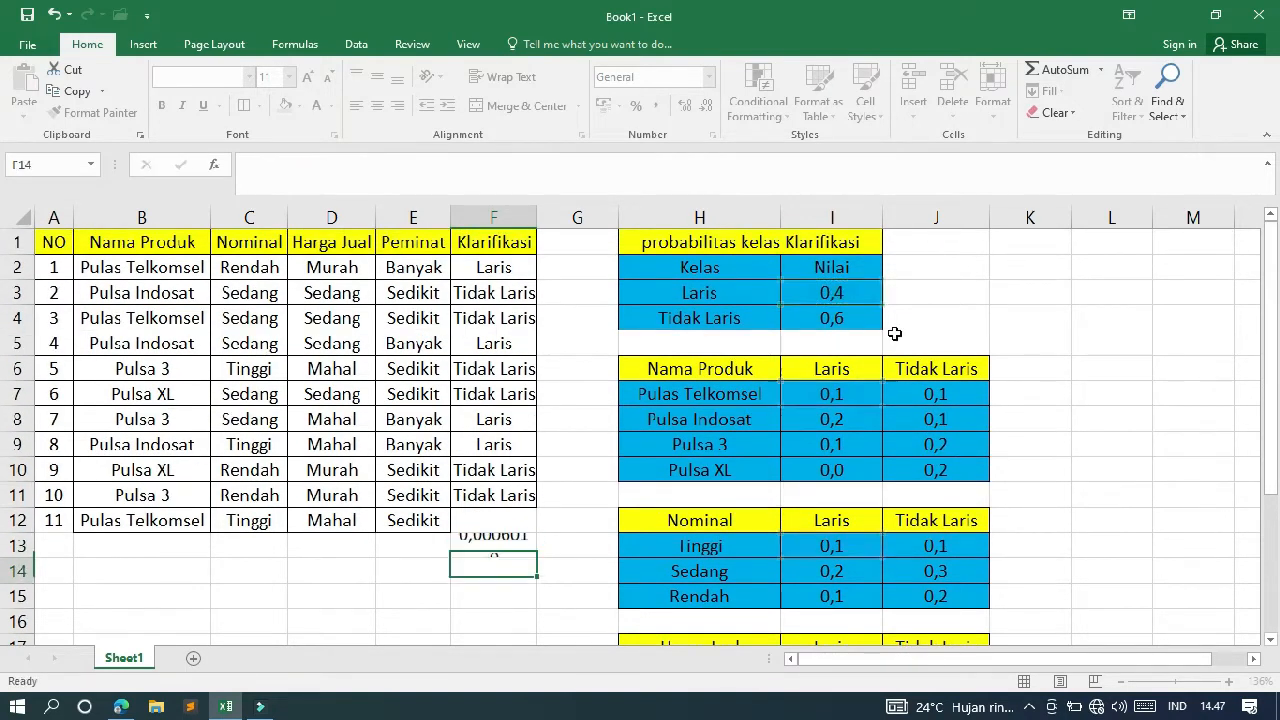
Step: Format the Laris result in F13 as a number with six decimal places
key("Up")
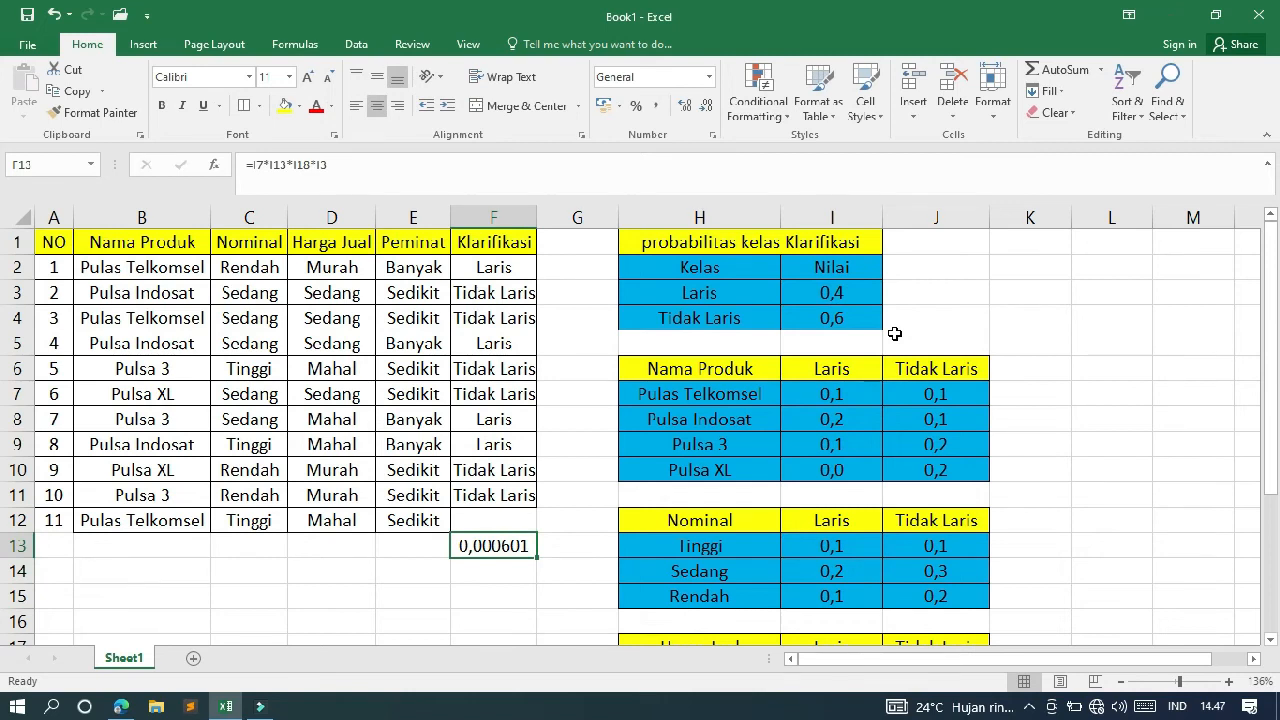
left_click(686, 108)
left_click(686, 108)
left_click(686, 108)
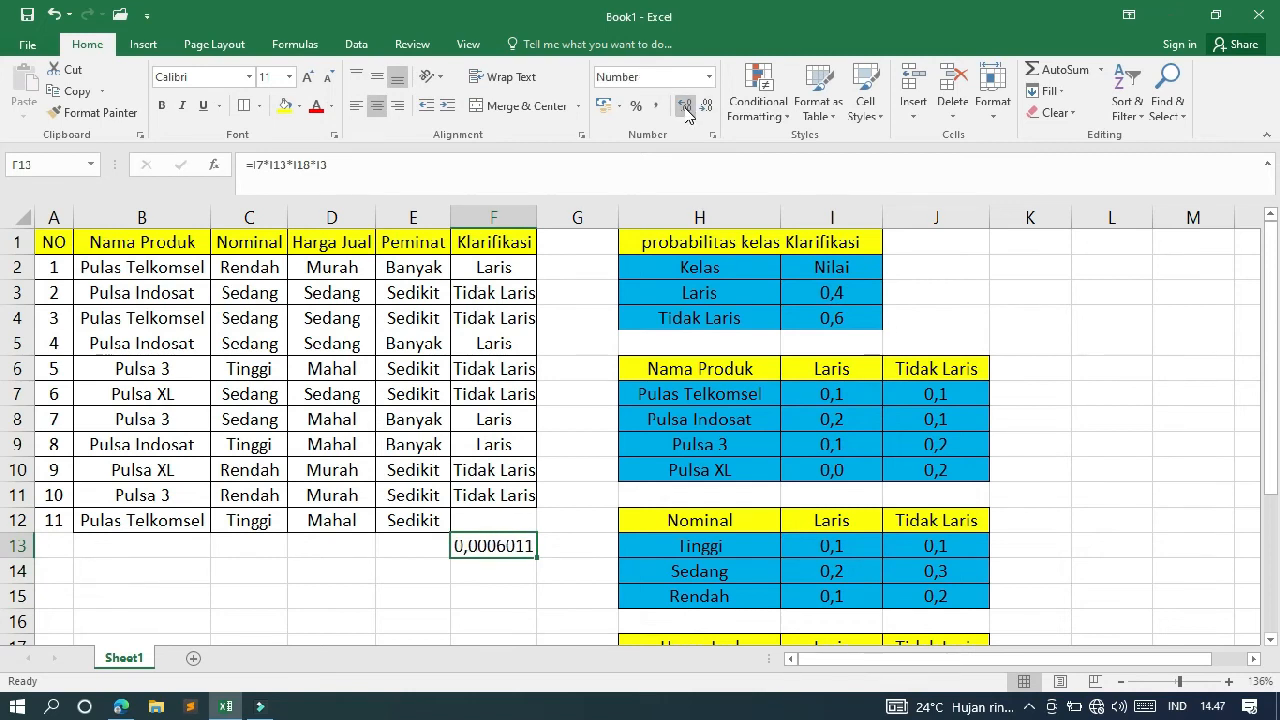
left_click(703, 108)
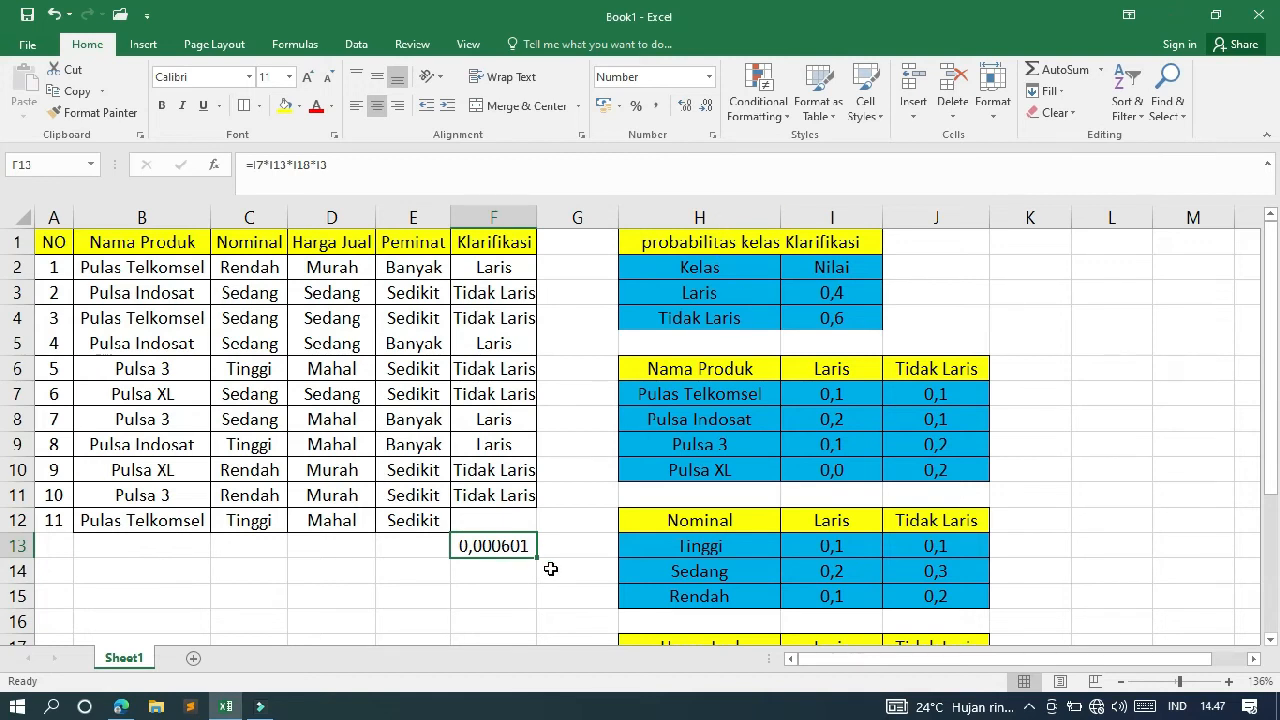
Step: Calculate the Tidak Laris probability of record 11 in F14 with the formula =J7*J13*J18*I4
left_click(472, 577)
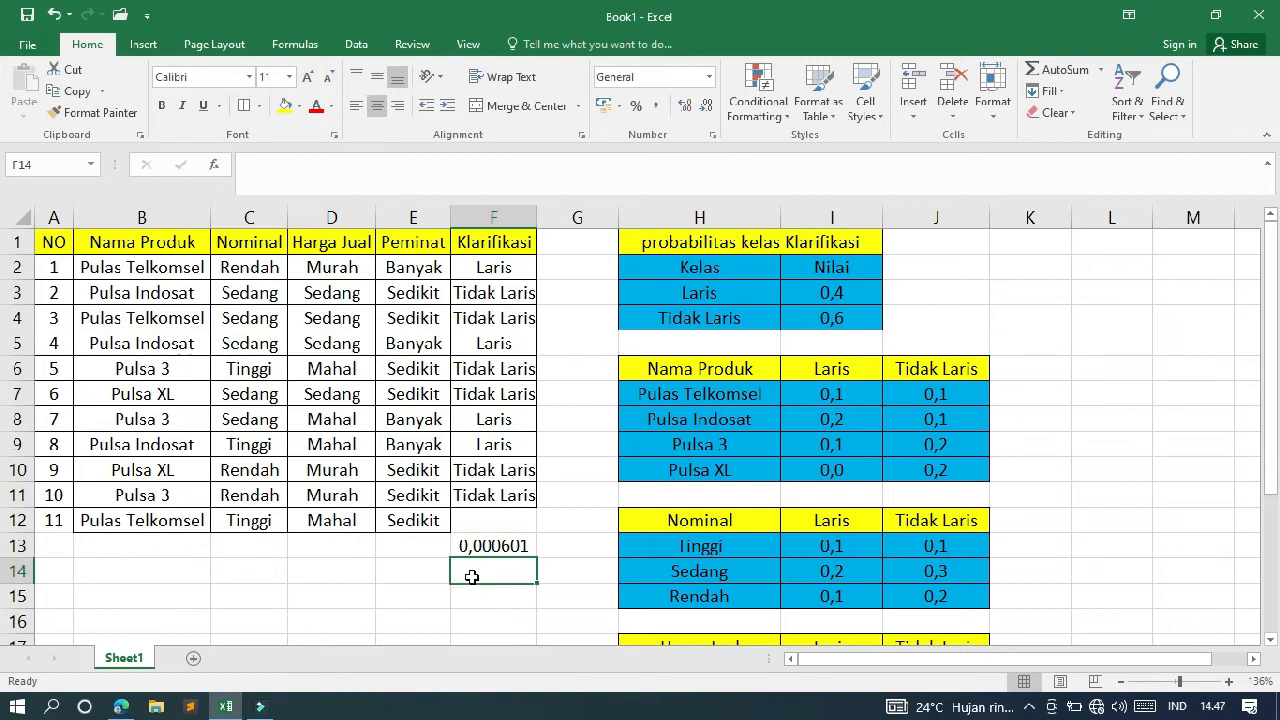
type("=")
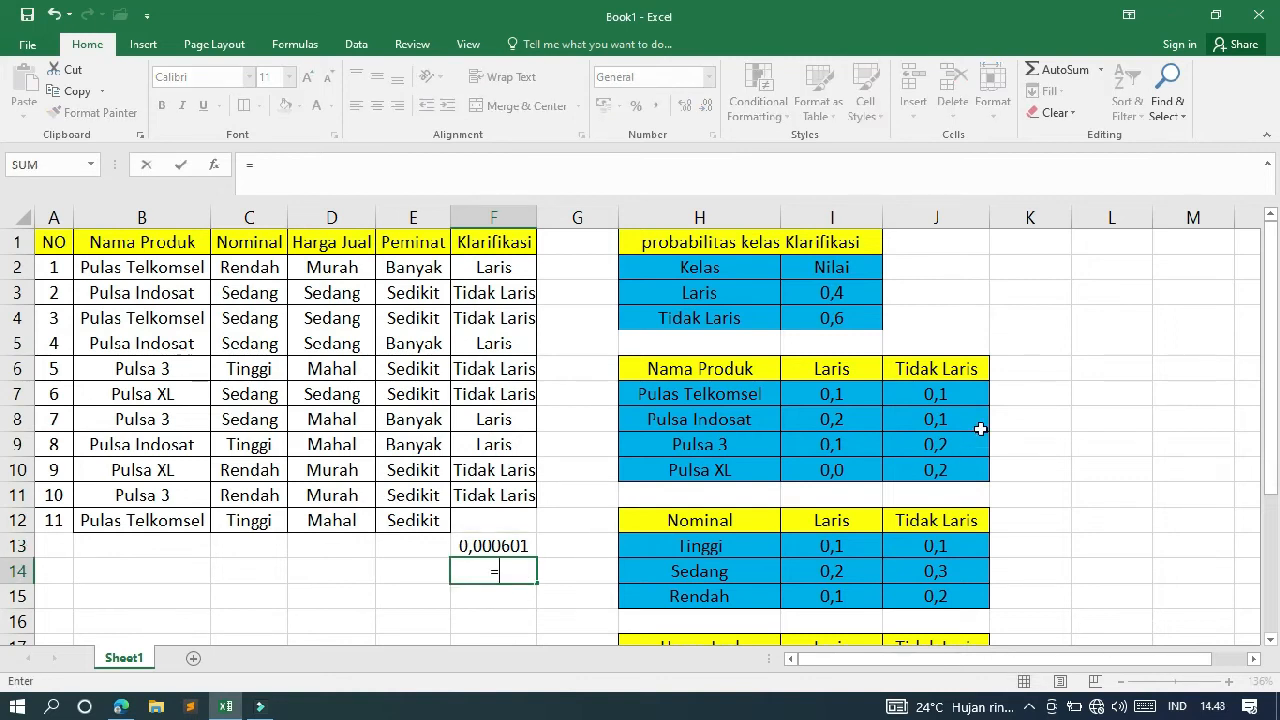
left_click(965, 395)
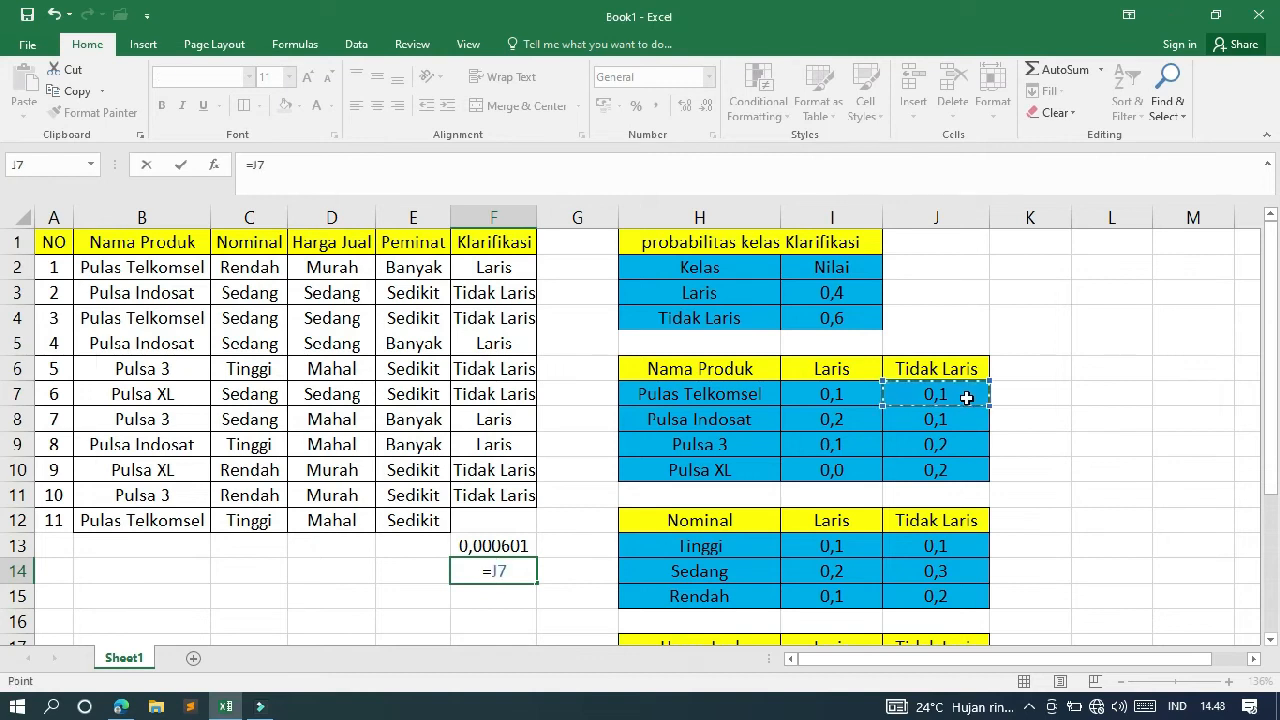
type("*")
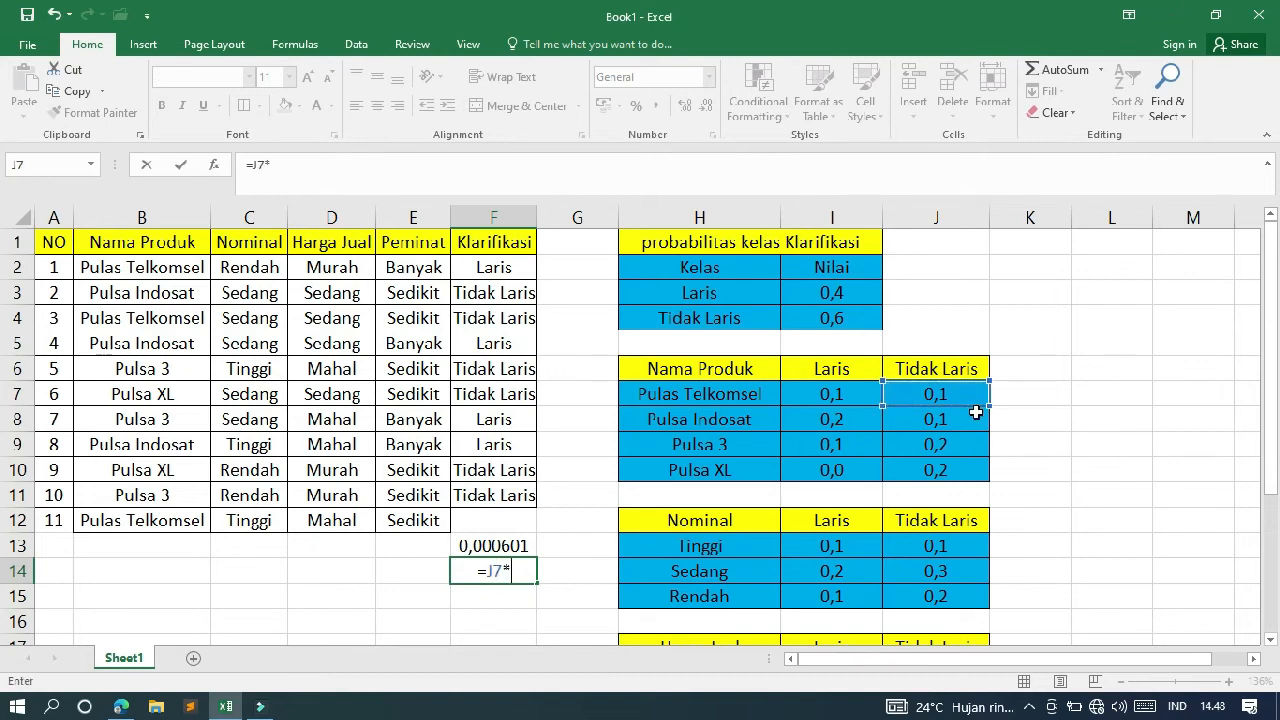
left_click(928, 548)
type("*")
left_click_drag(1274, 407, 1275, 520)
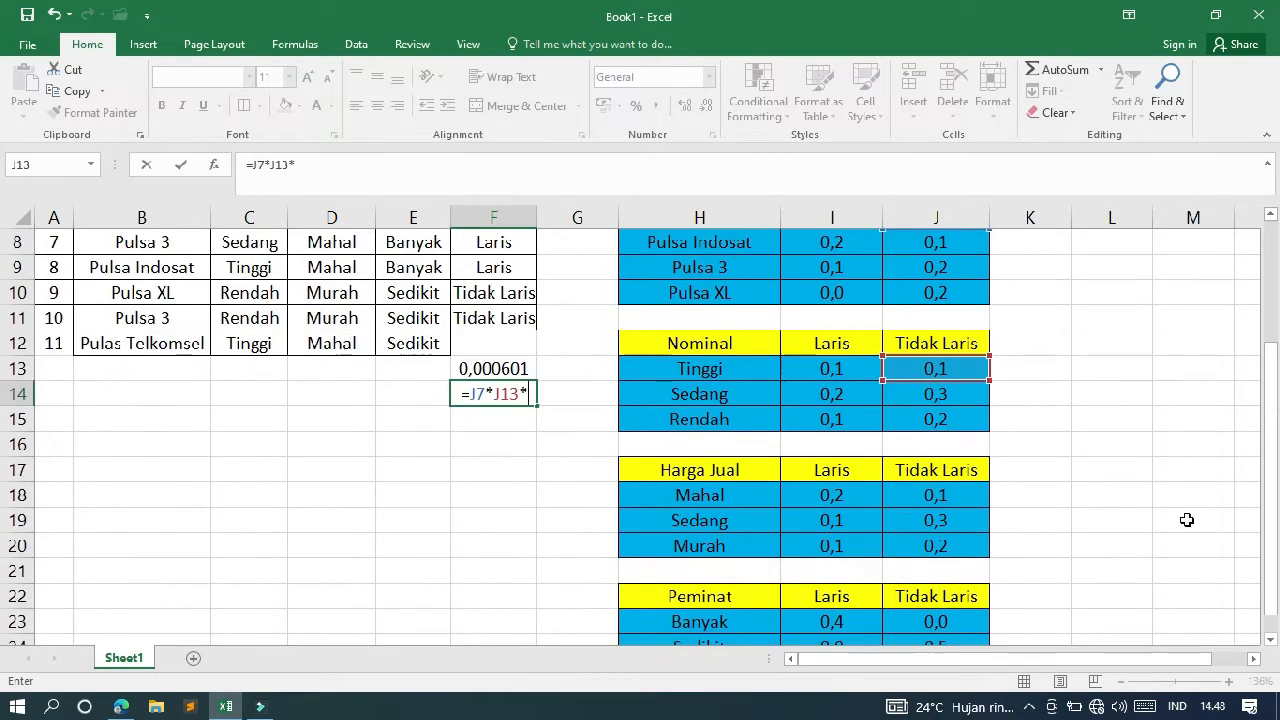
left_click(971, 500)
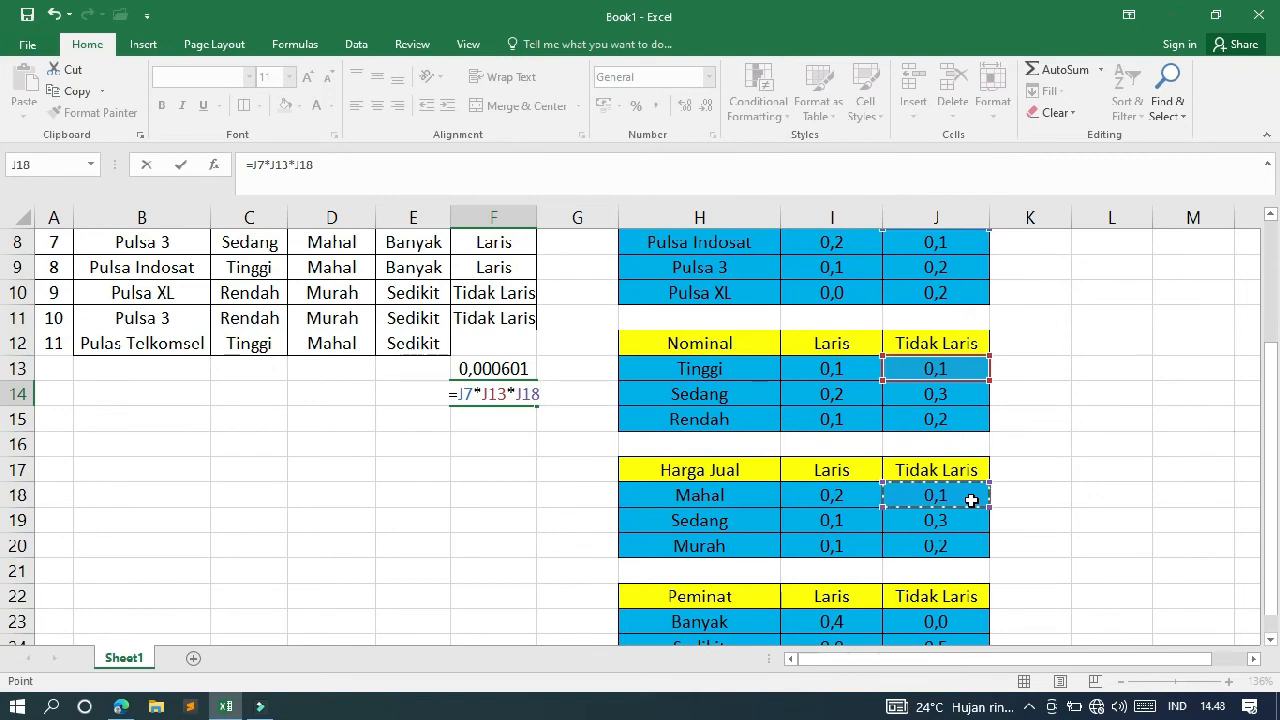
type("*")
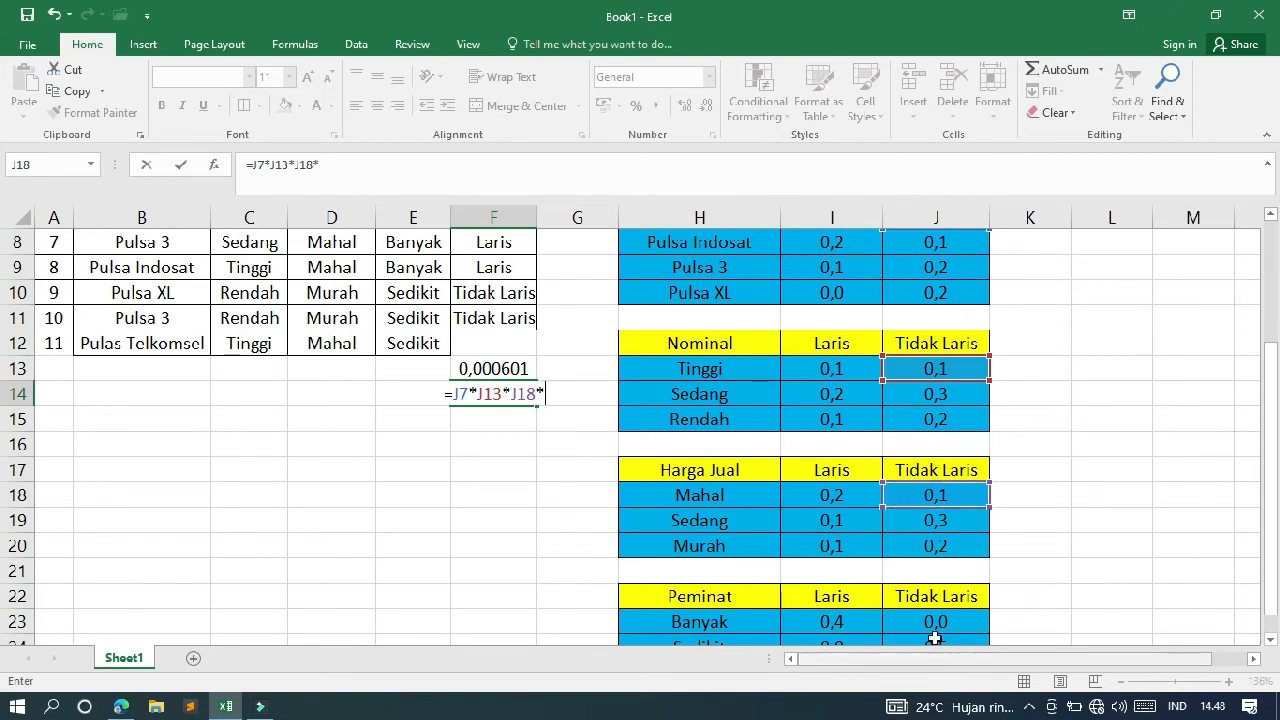
left_click_drag(1271, 608, 1271, 496)
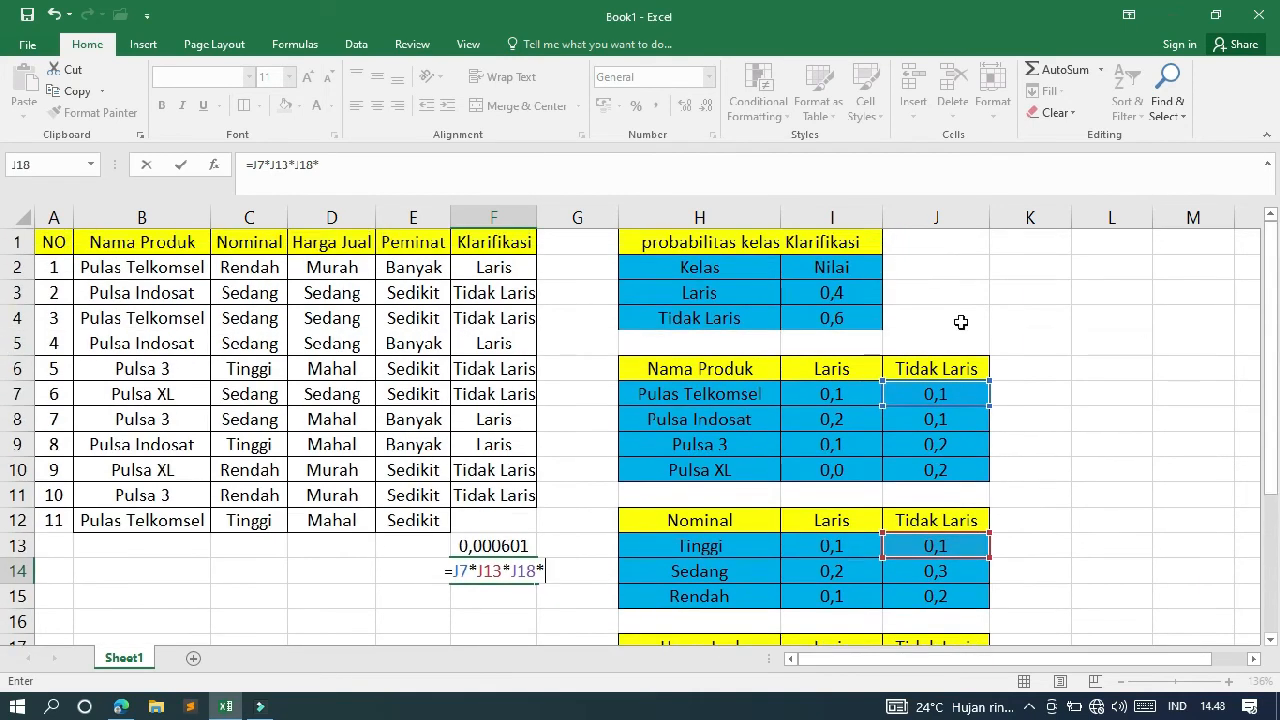
left_click(843, 322)
key("Return")
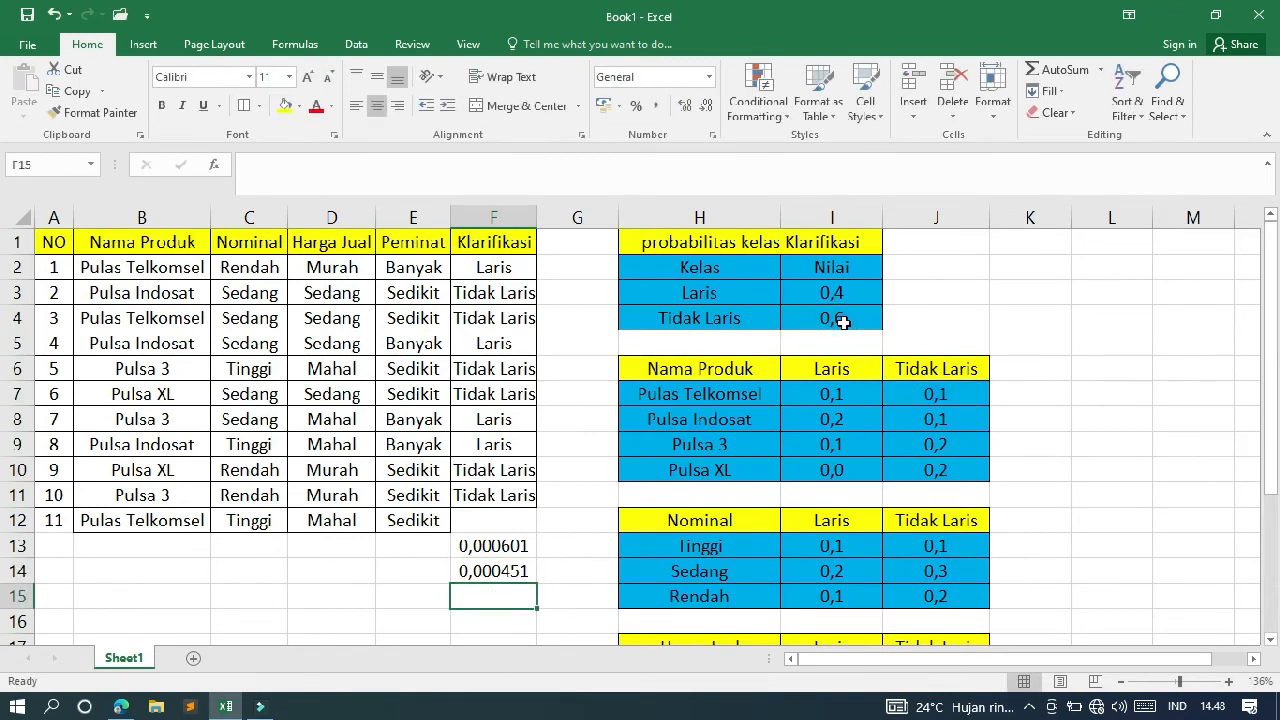
Step: Begin the classification of record 11 in F12 with an IF formula testing F13>F14 and an empty text as the true value
key("Up")
key("Up")
key("Down")
key("Down")
key("Up")
key("Up")
key("Up")
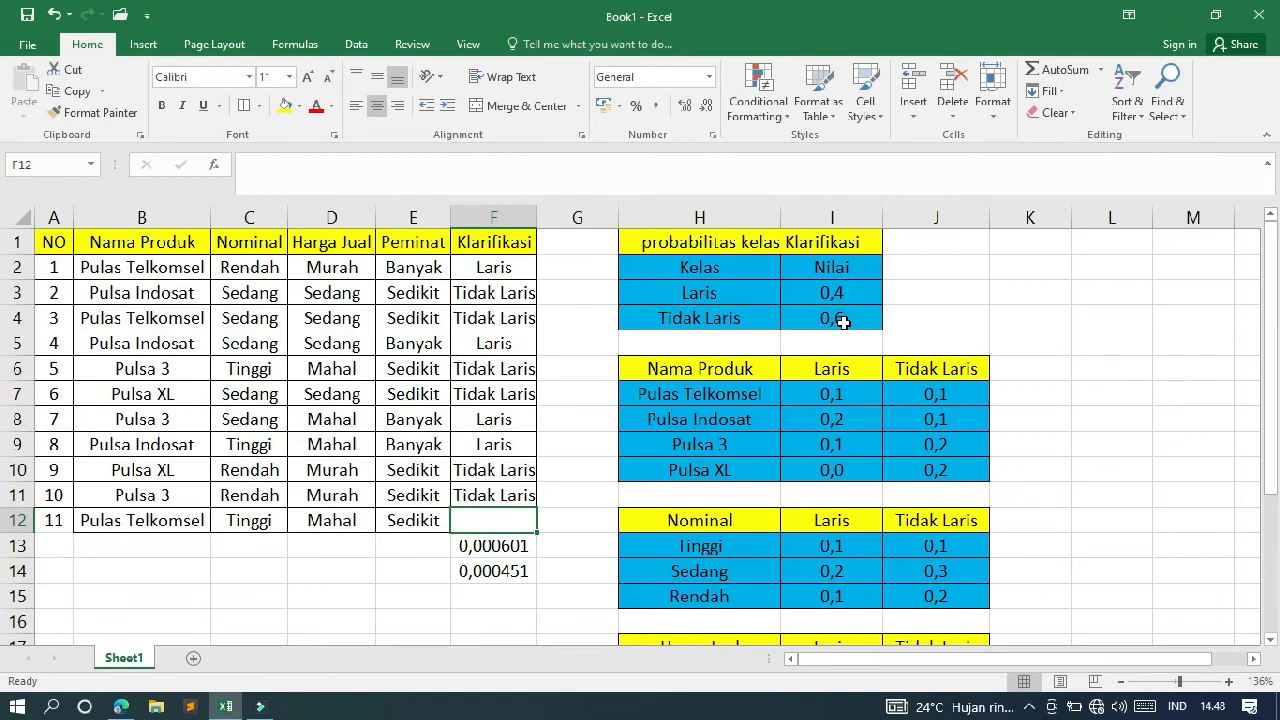
left_click(770, 181)
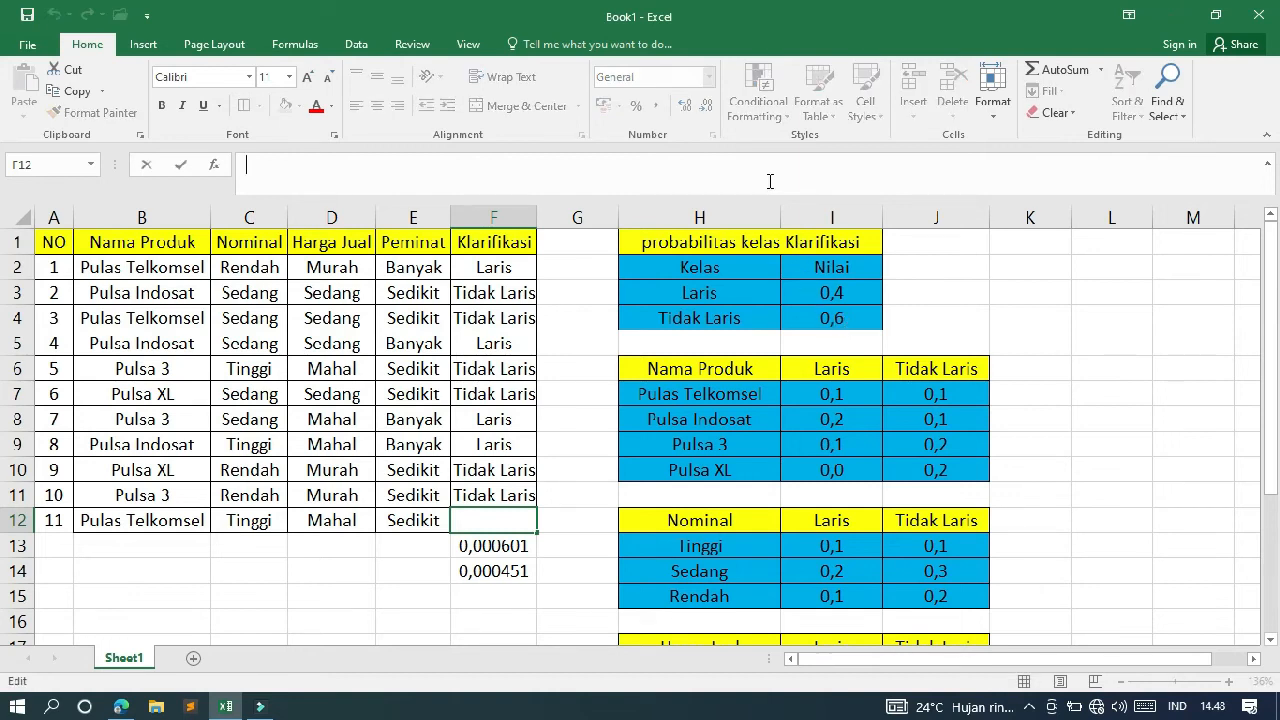
type("=IF(")
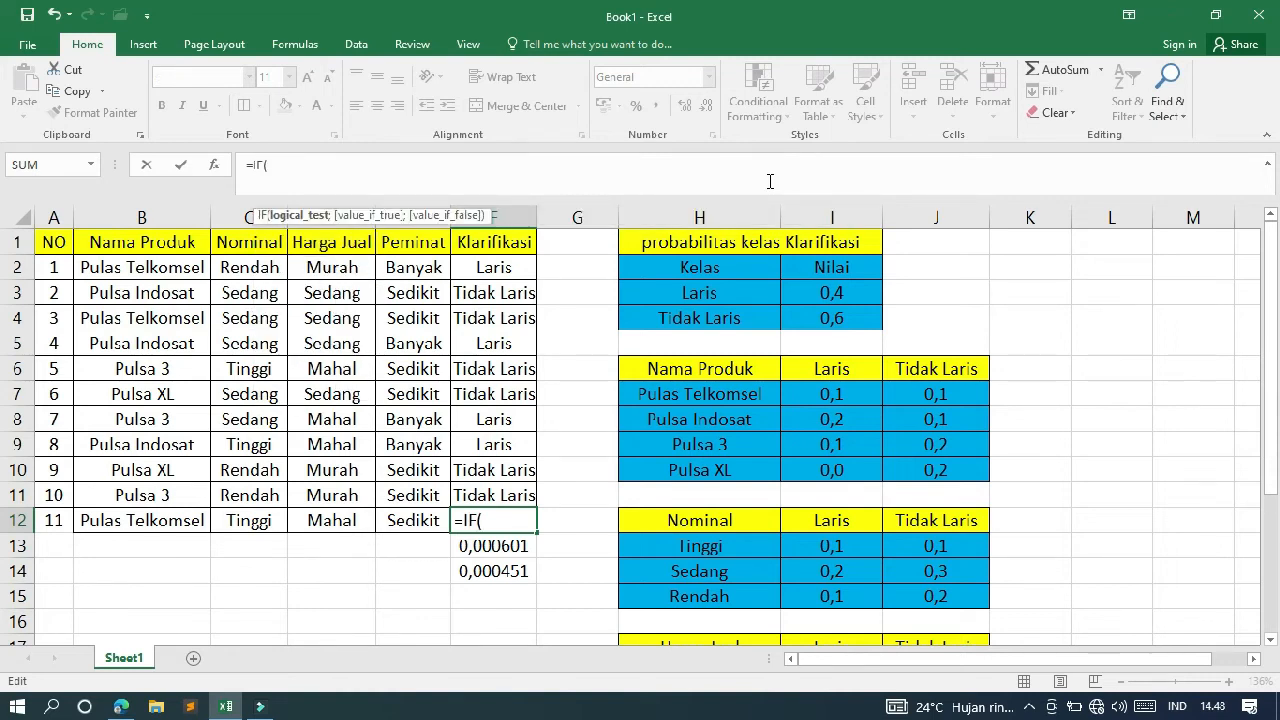
left_click(481, 549)
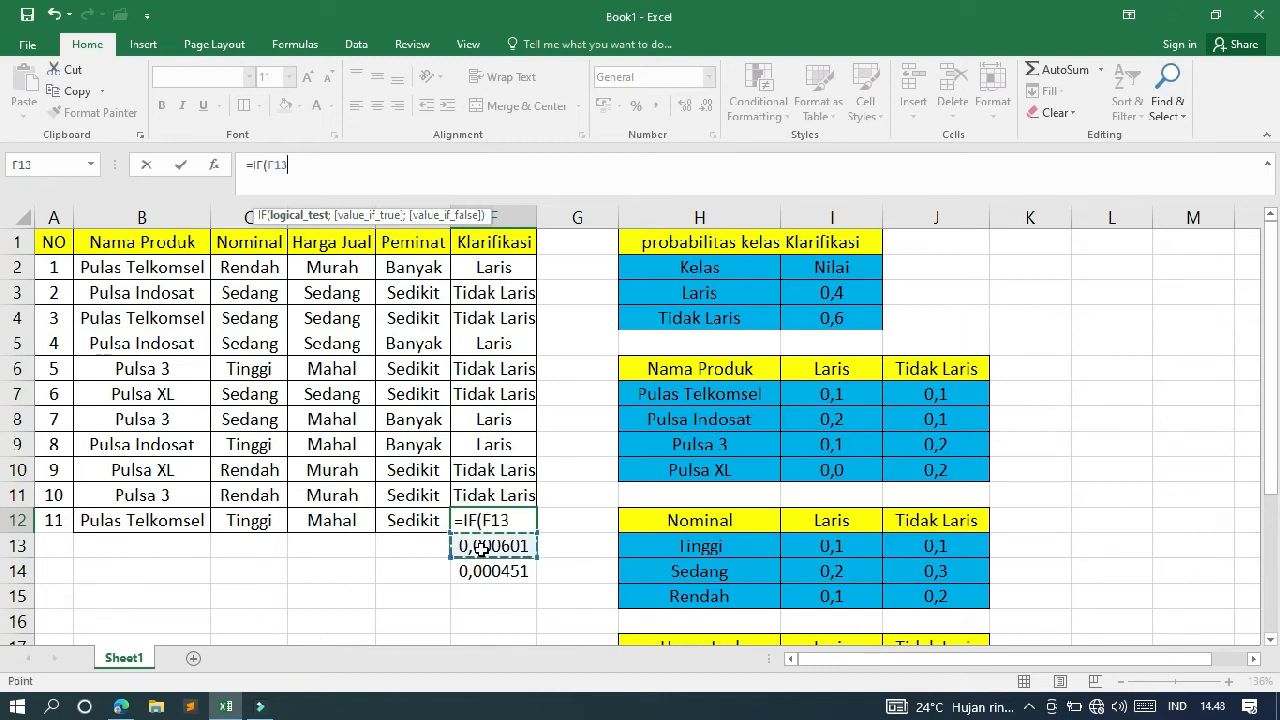
type(">")
left_click(498, 572)
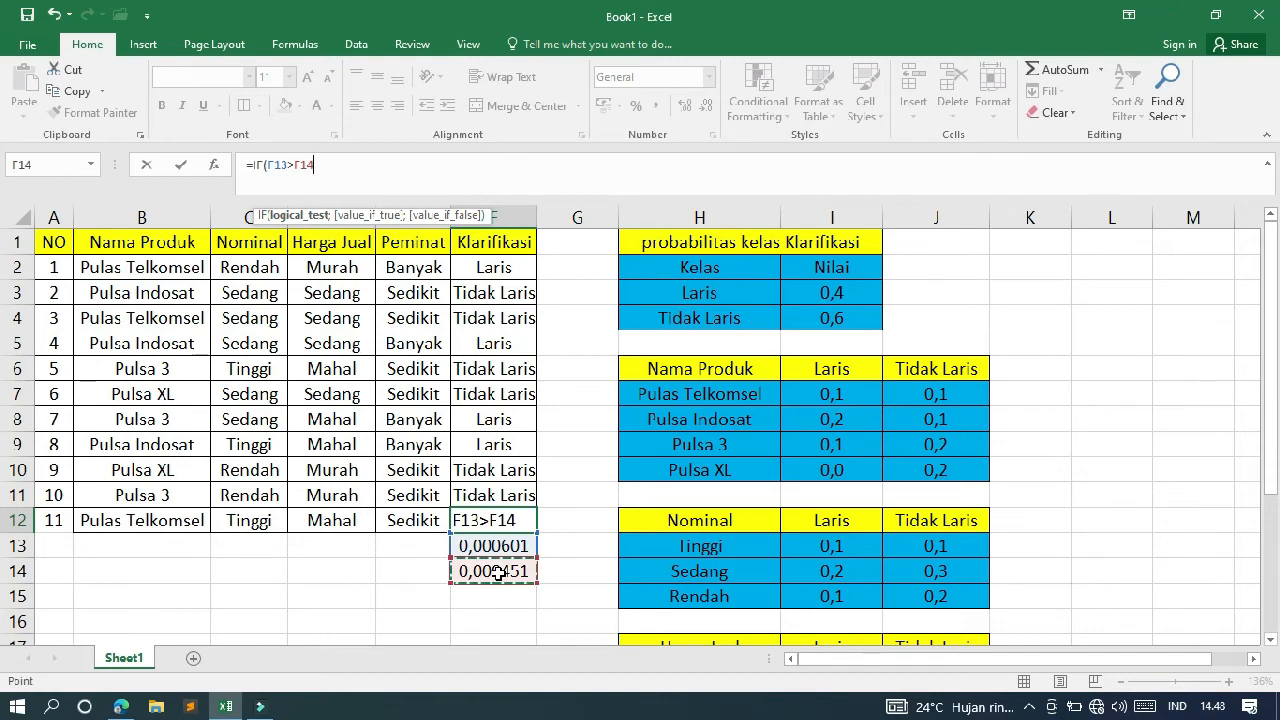
type(";")
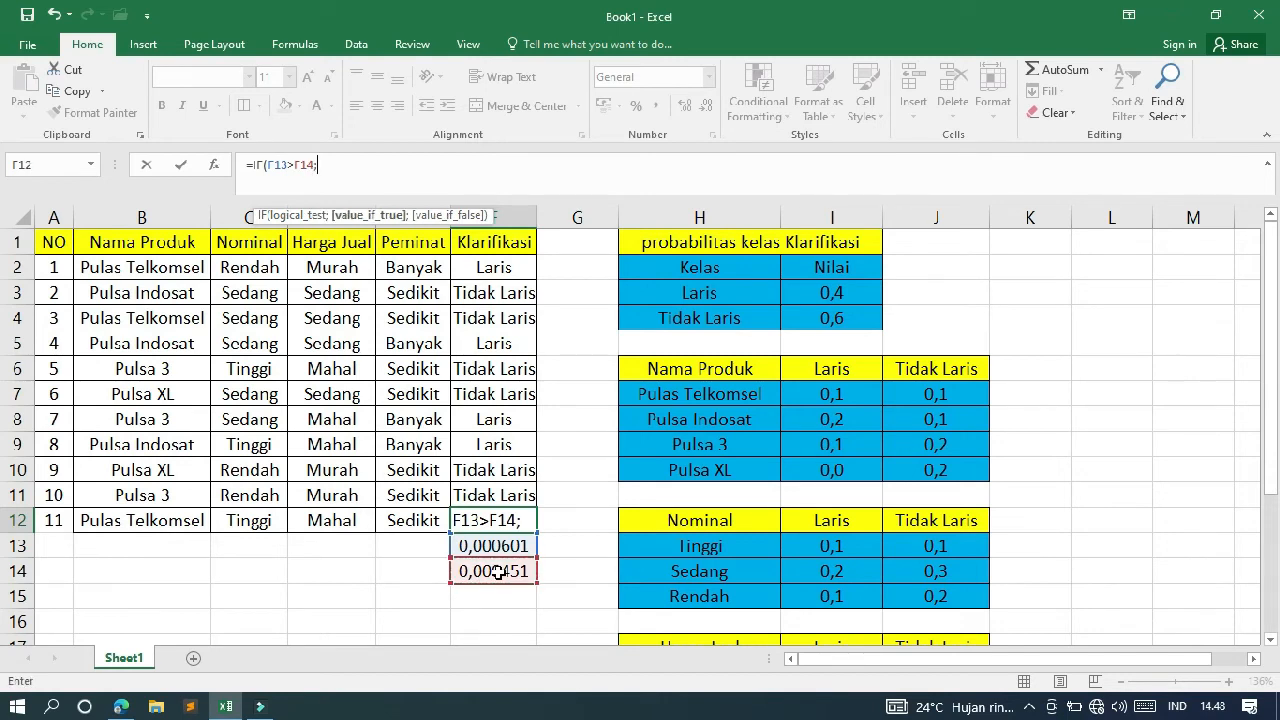
type("\"\"")
key("ctrl+Return")
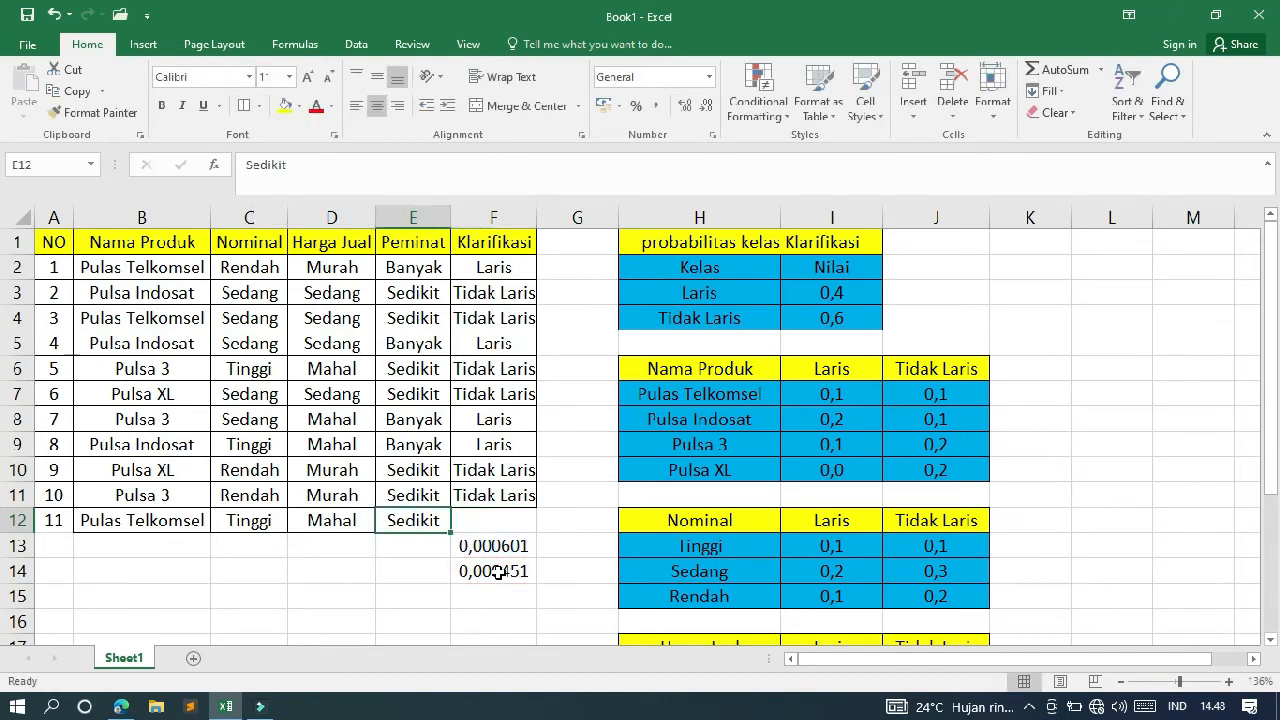
Step: Enter "laris" as the true value of the IF formula in F12 and leave its false value empty
left_click(370, 166)
left_click(325, 166)
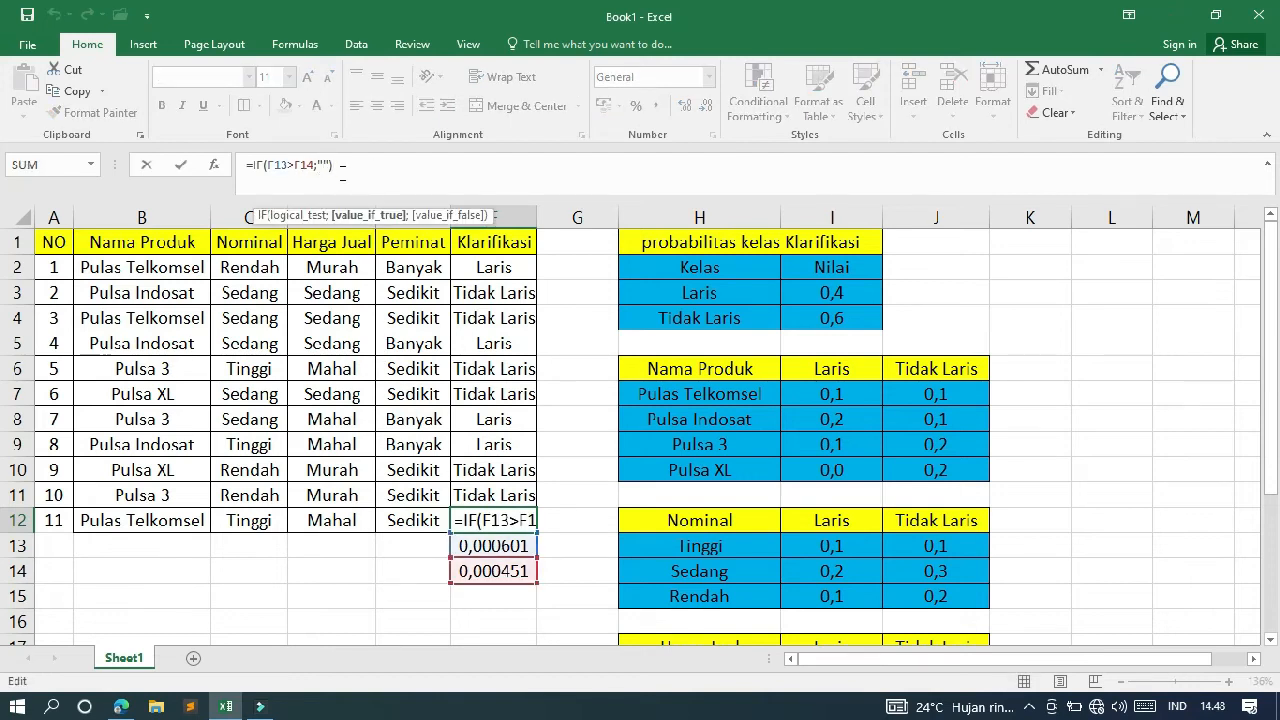
type("laris")
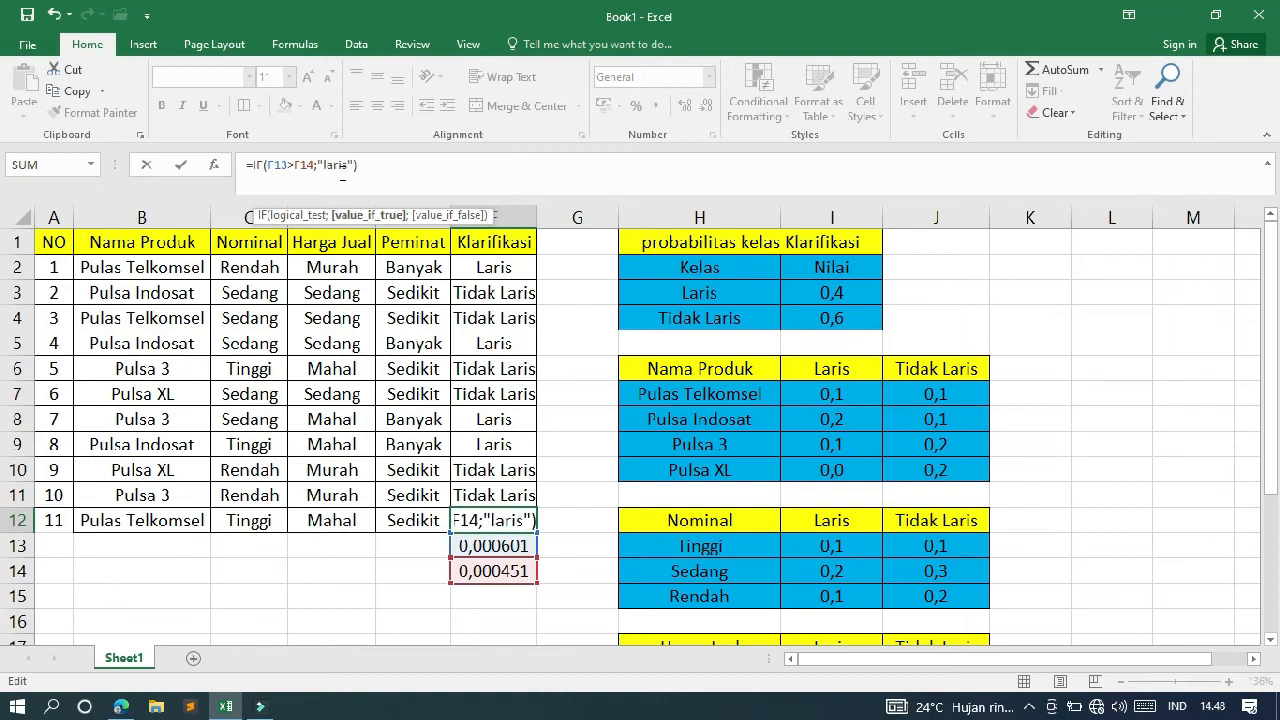
key("Right")
type(";")
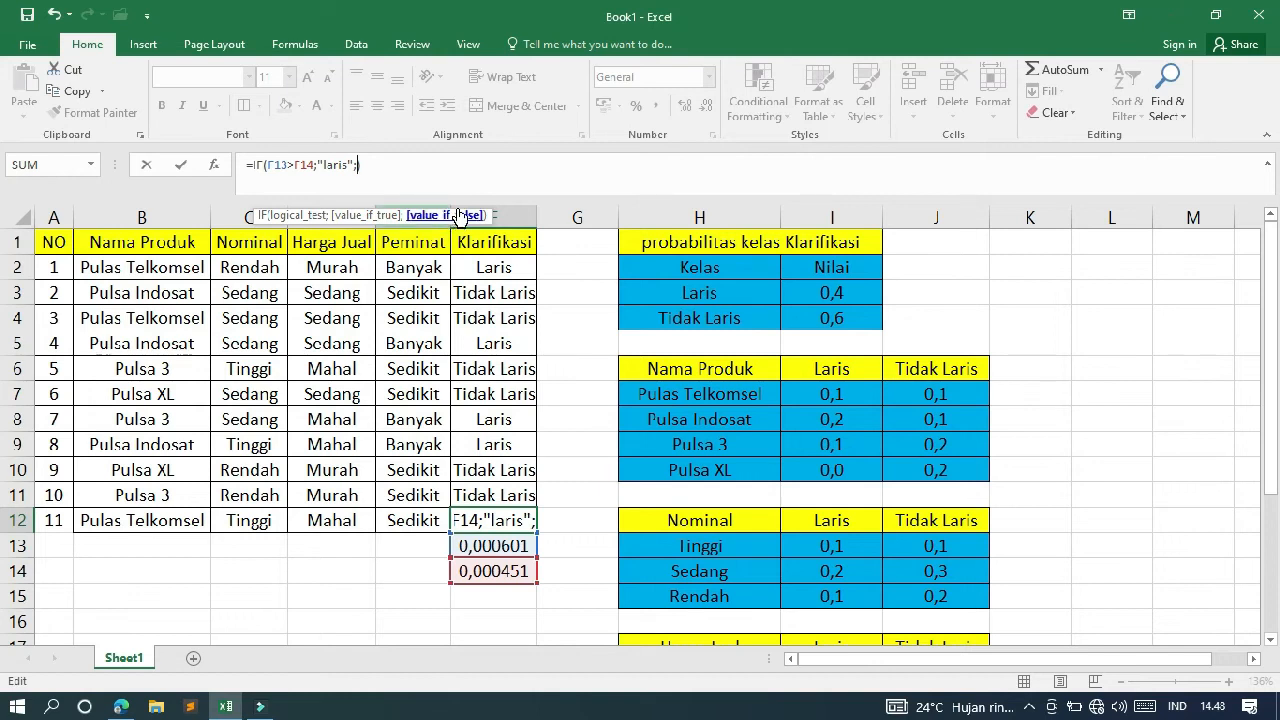
type("\"\"")
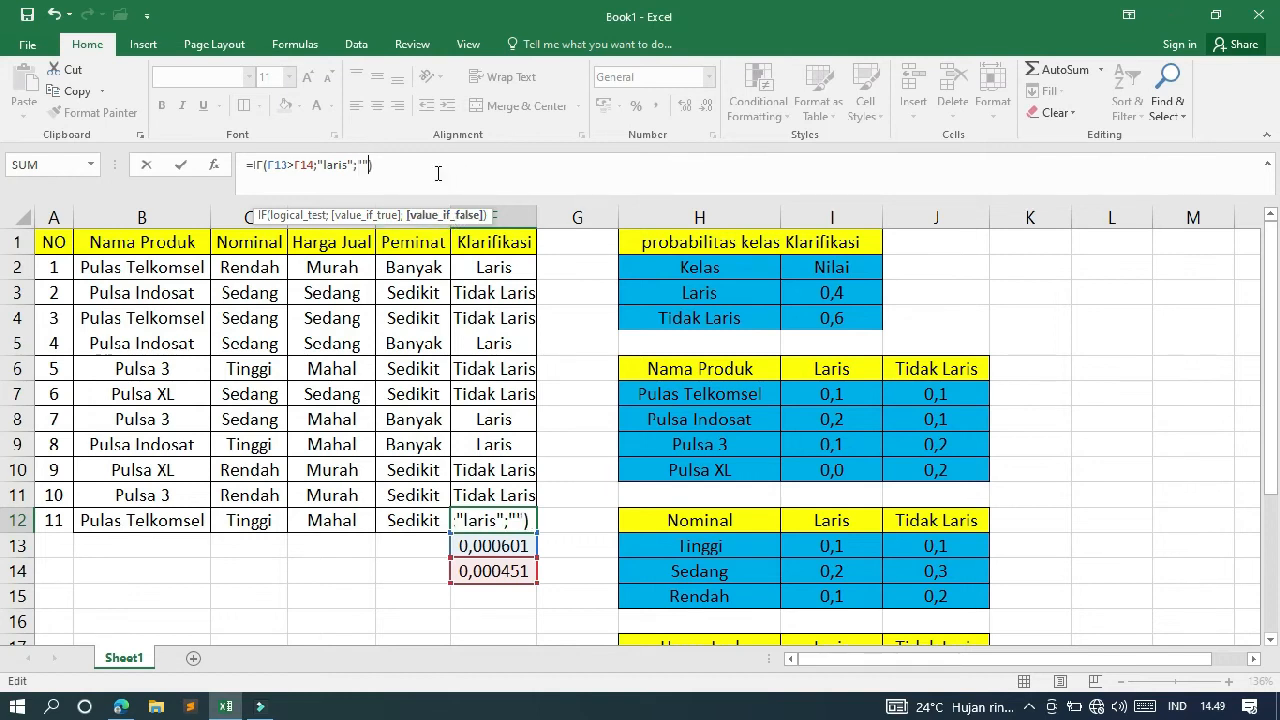
key("BackSpace")
type("t")
key("BackSpace")
key("BackSpace")
key("shift+Return")
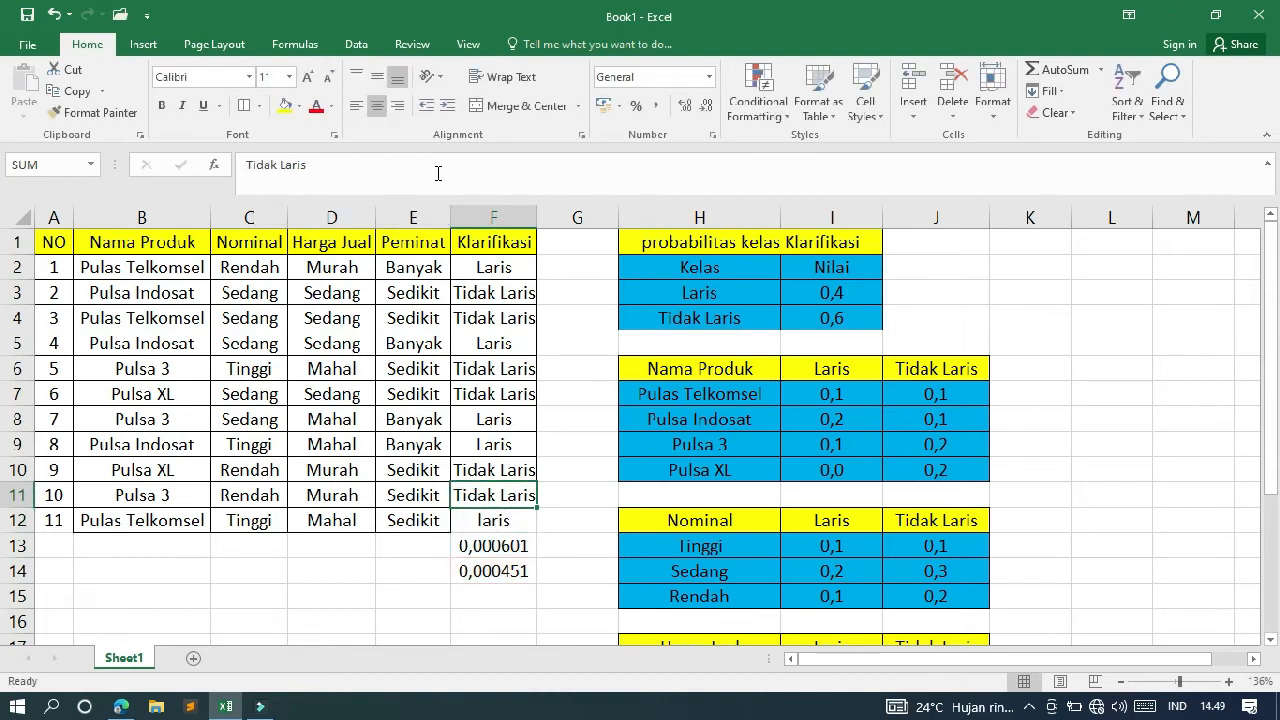
Step: Capitalize the true value in F12 and add the false value, making the formula =IF(F13>F14;"Laris";"Tidak Laris")
left_click(515, 518)
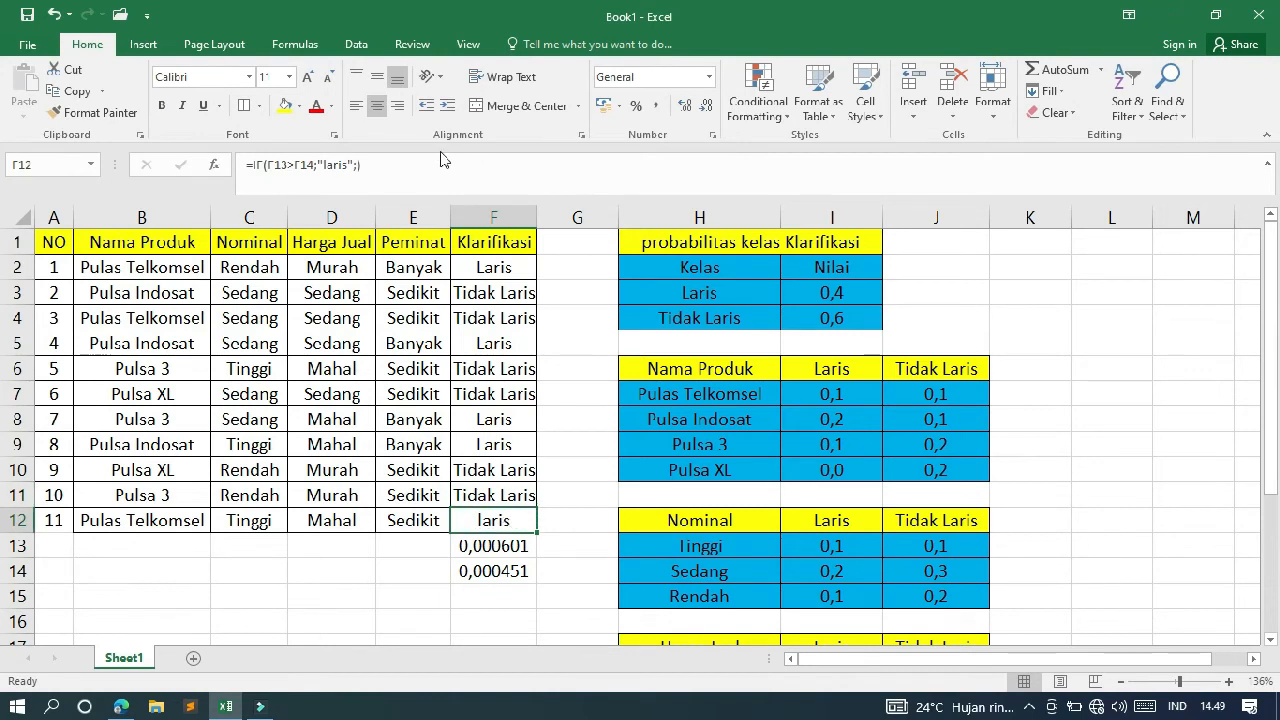
left_click(373, 163)
double_click(337, 163)
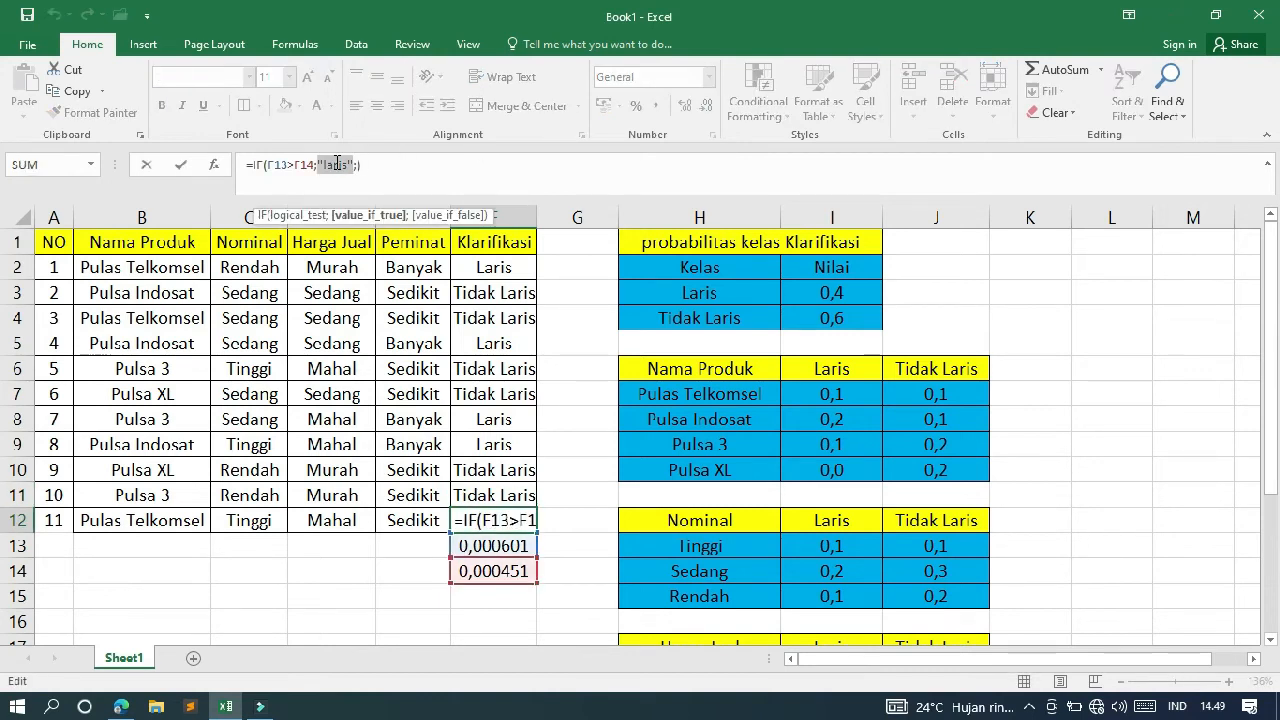
key("Right")
key("BackSpace")
type("L")
key("Right")
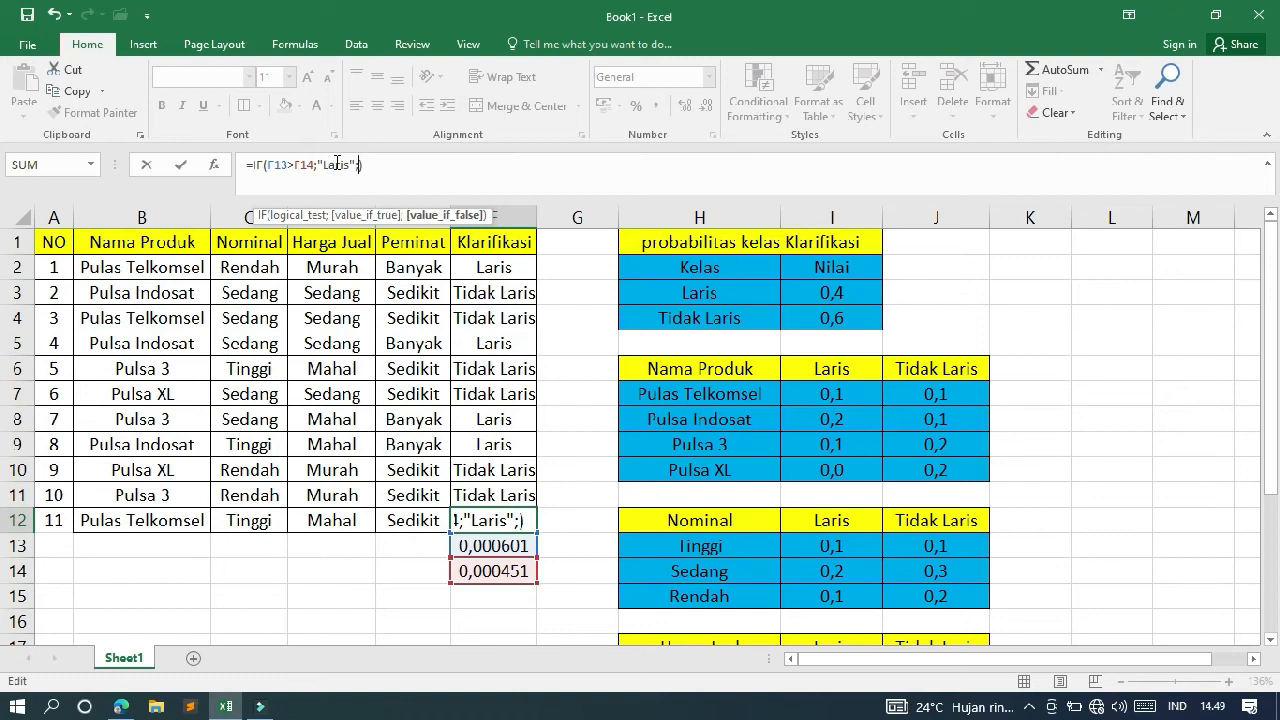
type("\"Tidak ")
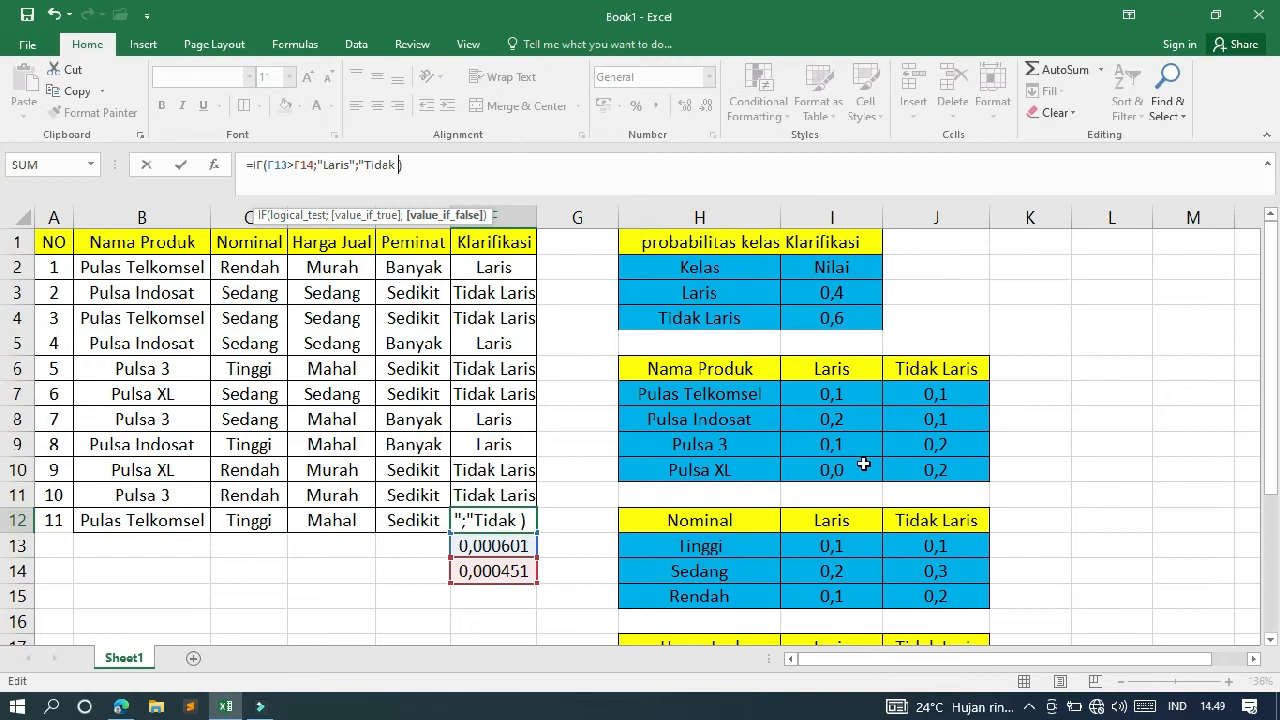
type("La")
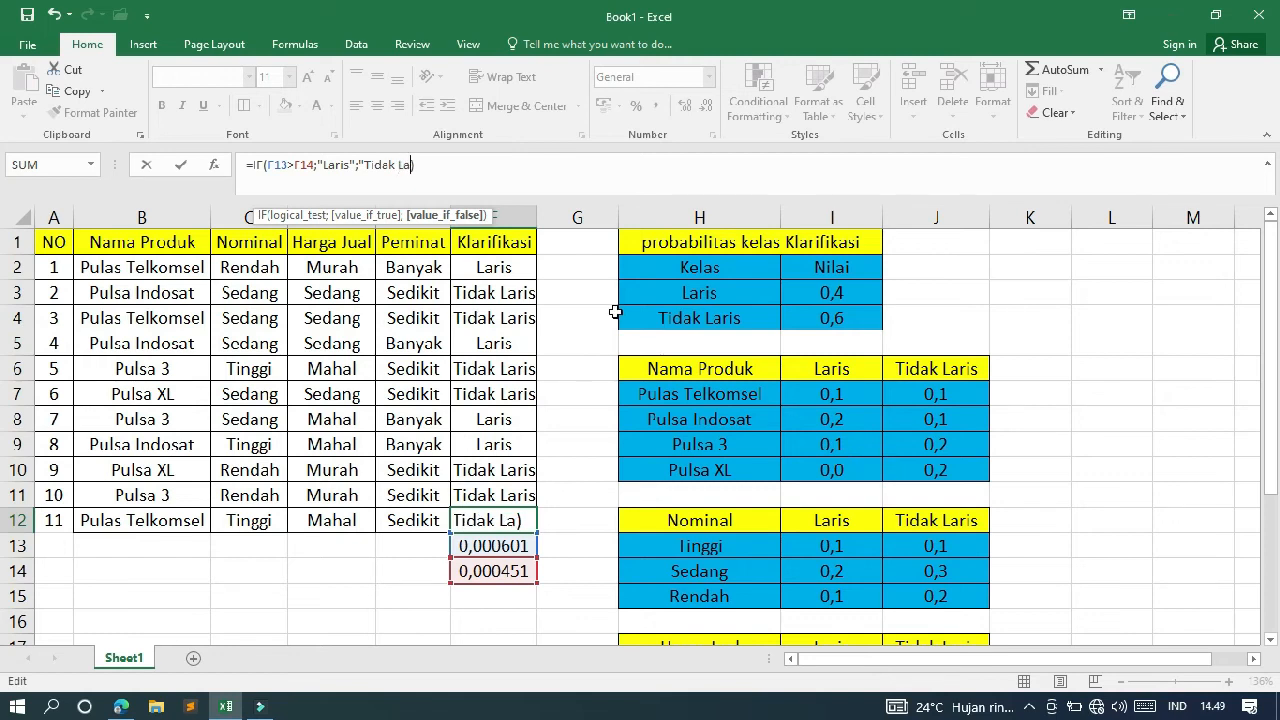
type("ris\")")
key("ctrl+Return")
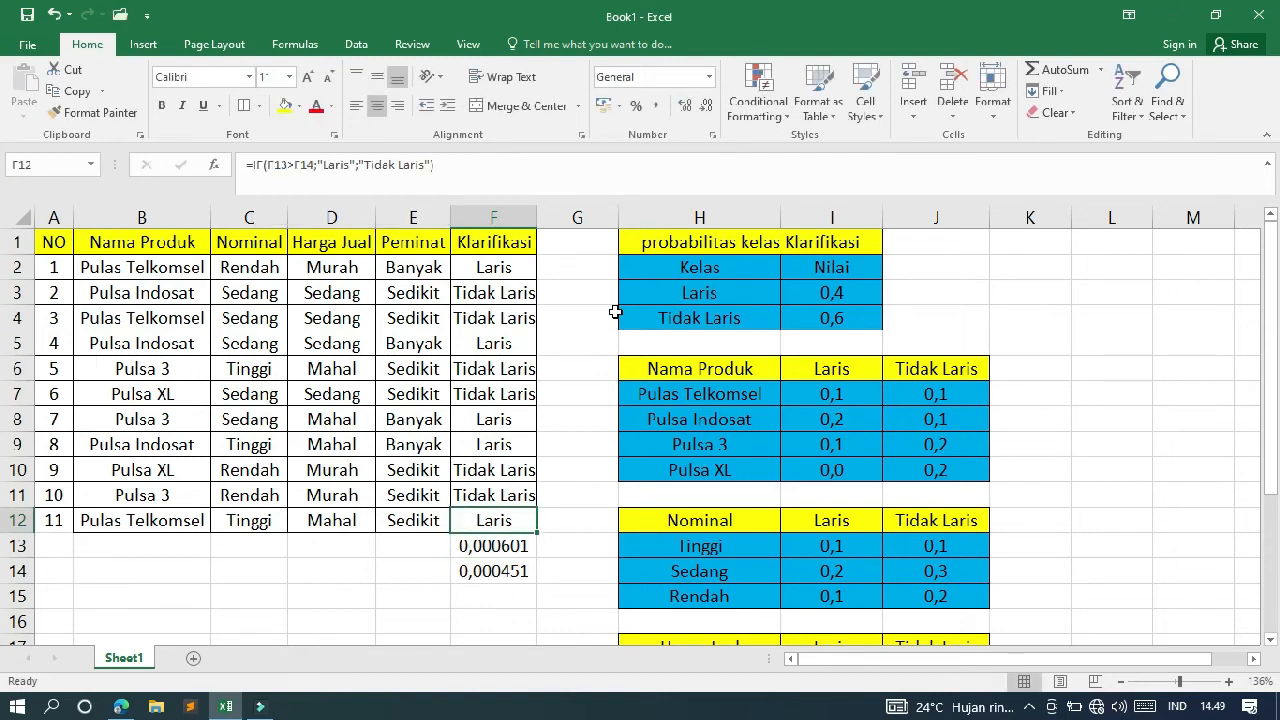
Step: Review the IF formula in F12 against the two probability results in F13 and F14
key("Down")
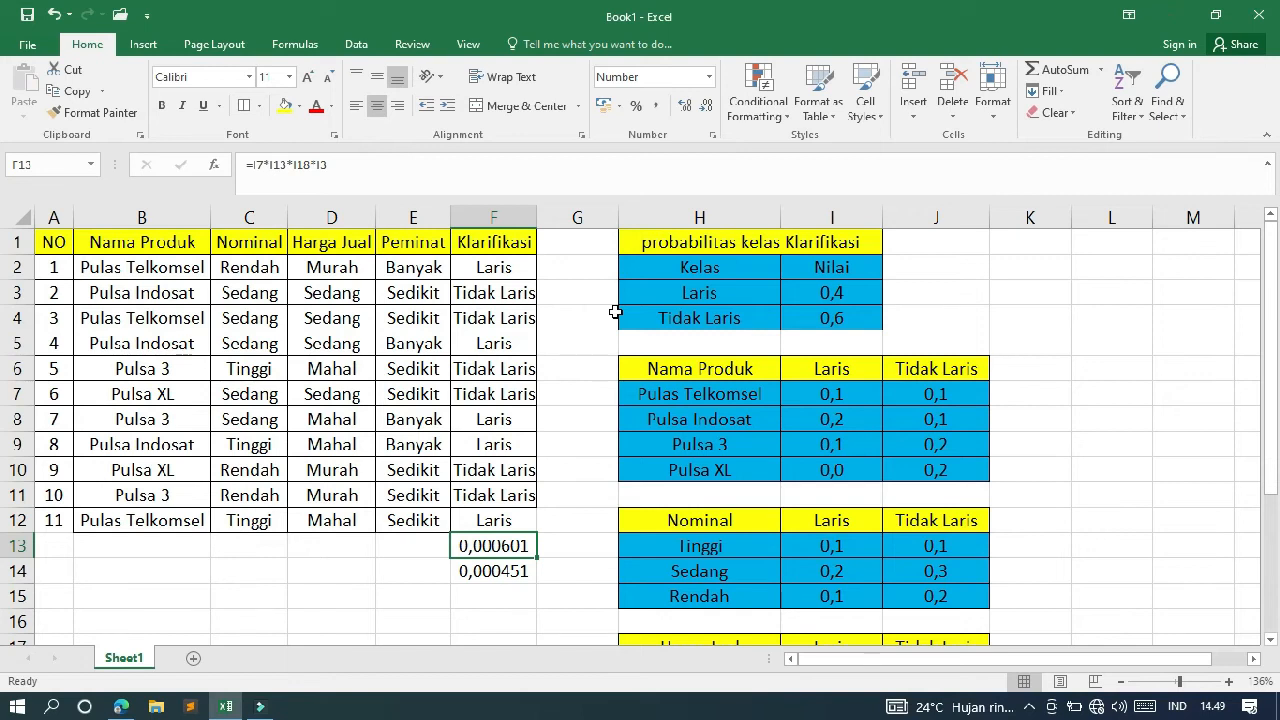
key("Up")
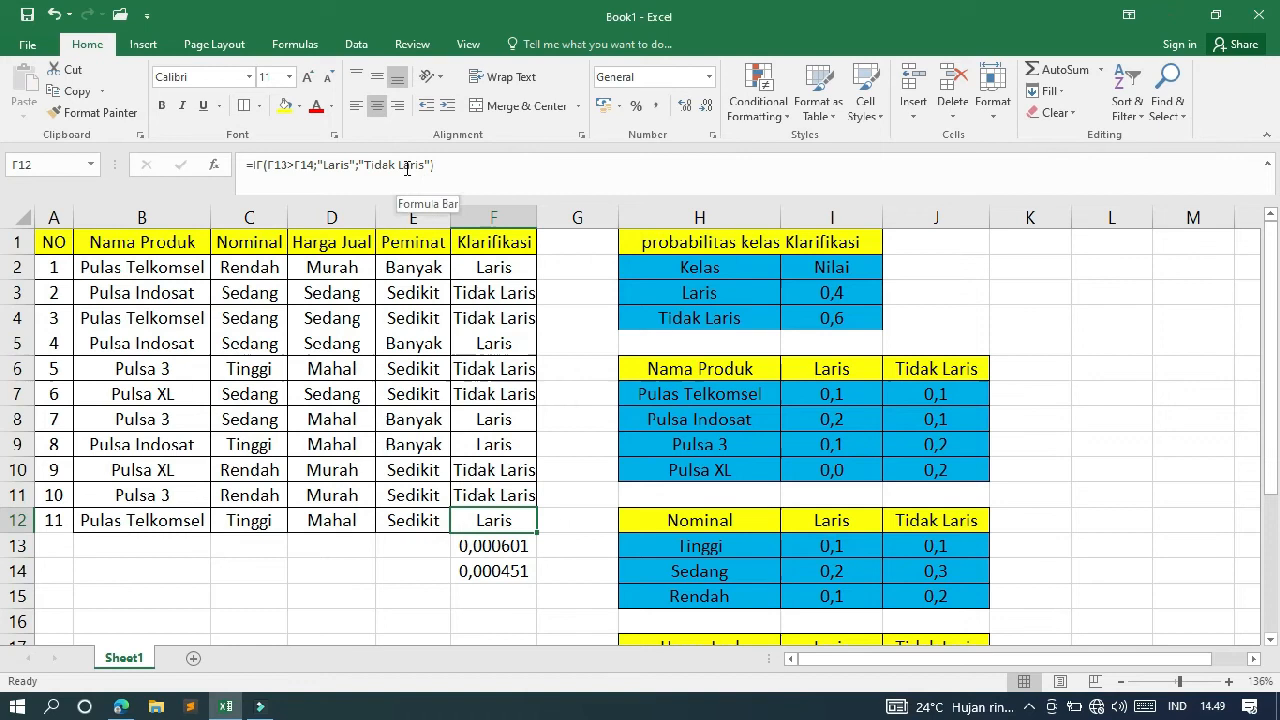
left_click(480, 168)
key("Return")
key("Up")
key("Down")
key("Down")
key("Down")
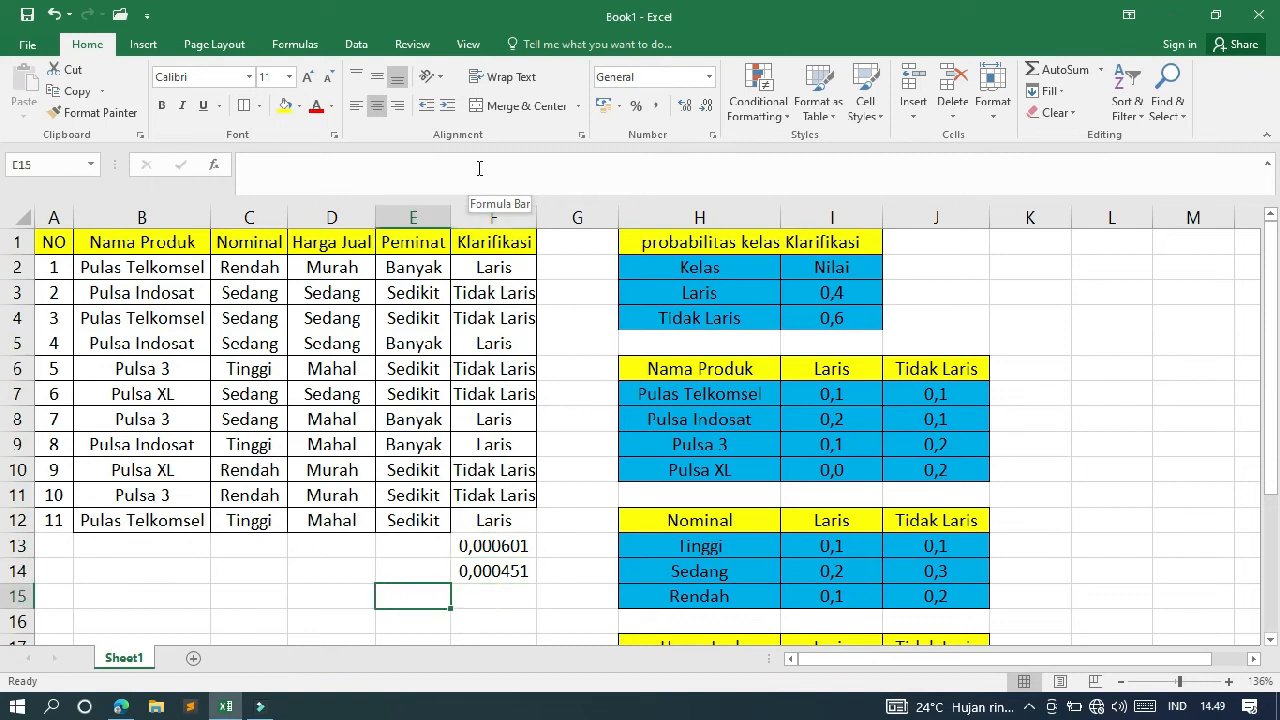
key("Up")
key("Up")
key("shift+Down")
key("ctrl+c")
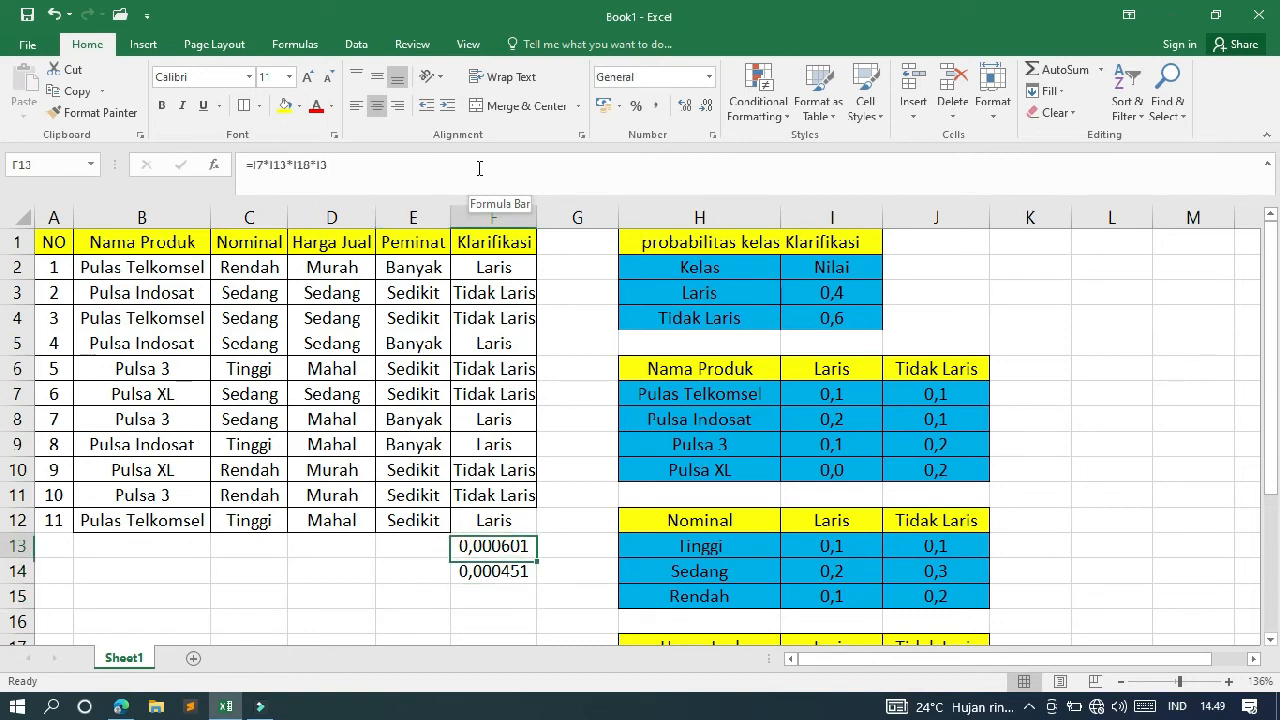
key("Down")
key("Up")
key("Down")
key("Up")
key("Up")
key("Up")
key("Down")
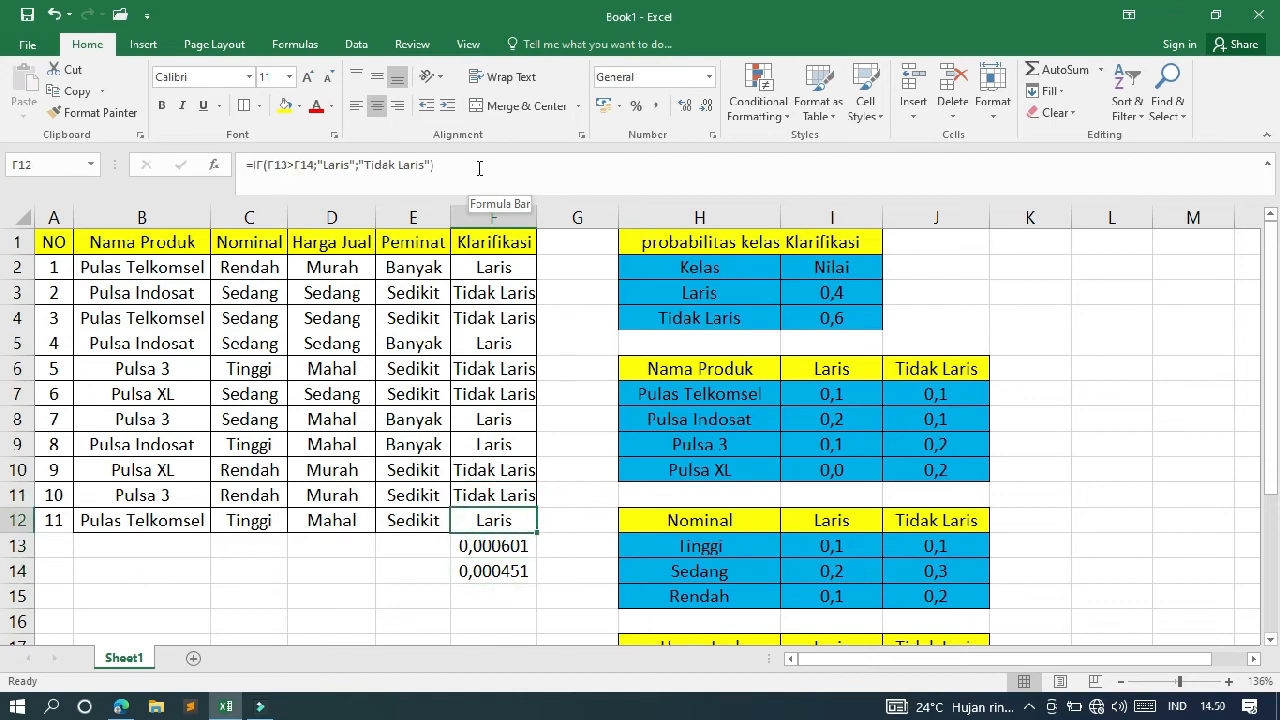
key("Down")
key("Up")
Step: Replace the F13 reference in the IF test of F12 with the Laris product I7*I13*I18*I3
left_click(492, 162)
left_click(293, 165)
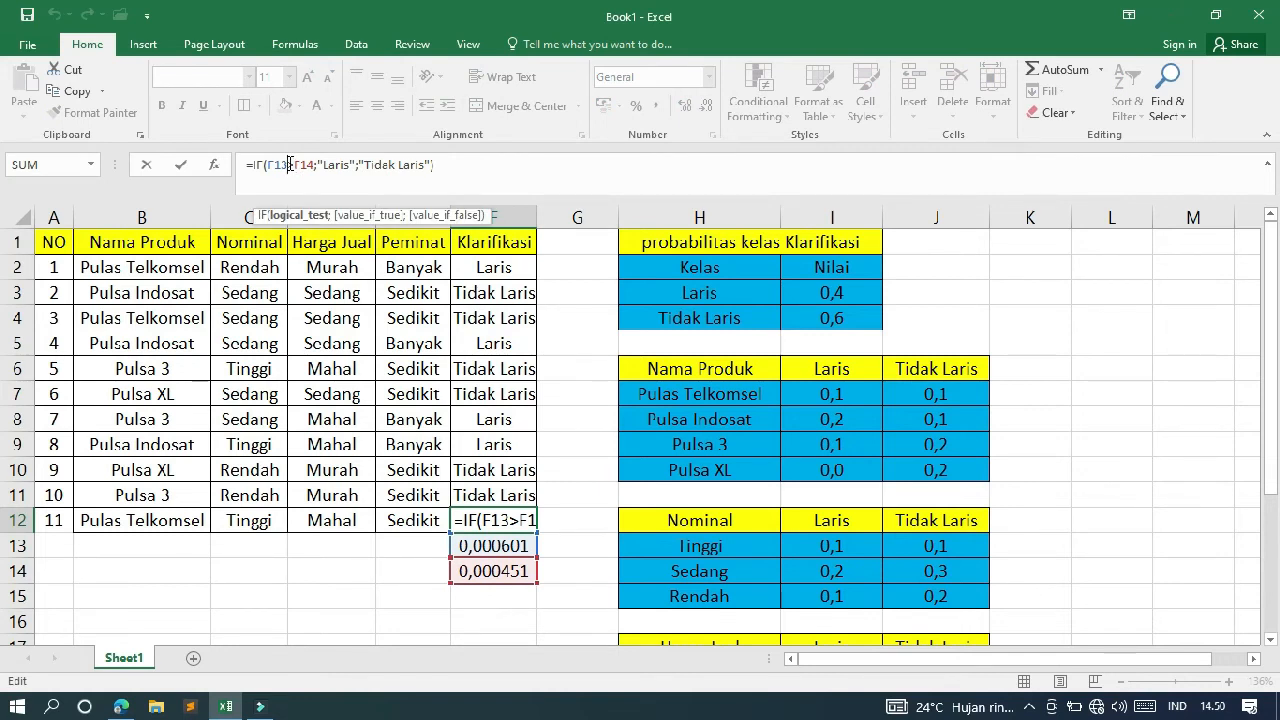
key("BackSpace")
key("BackSpace")
key("BackSpace")
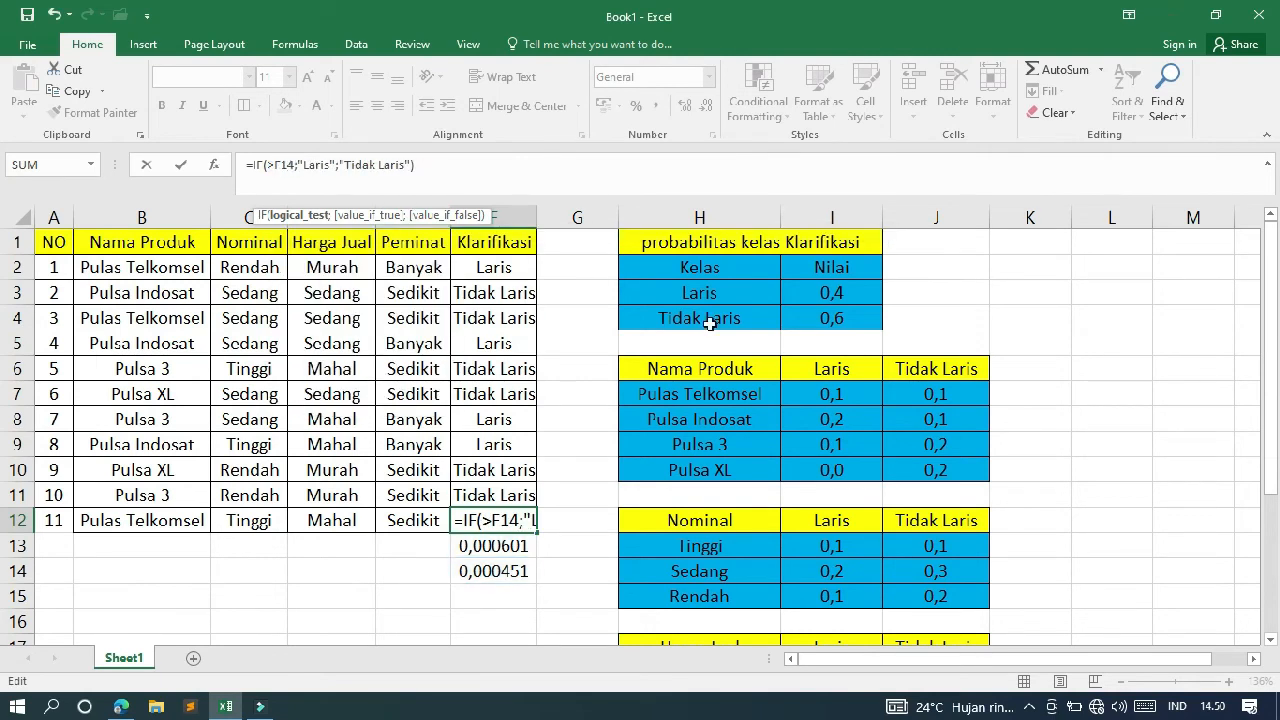
left_click(845, 394)
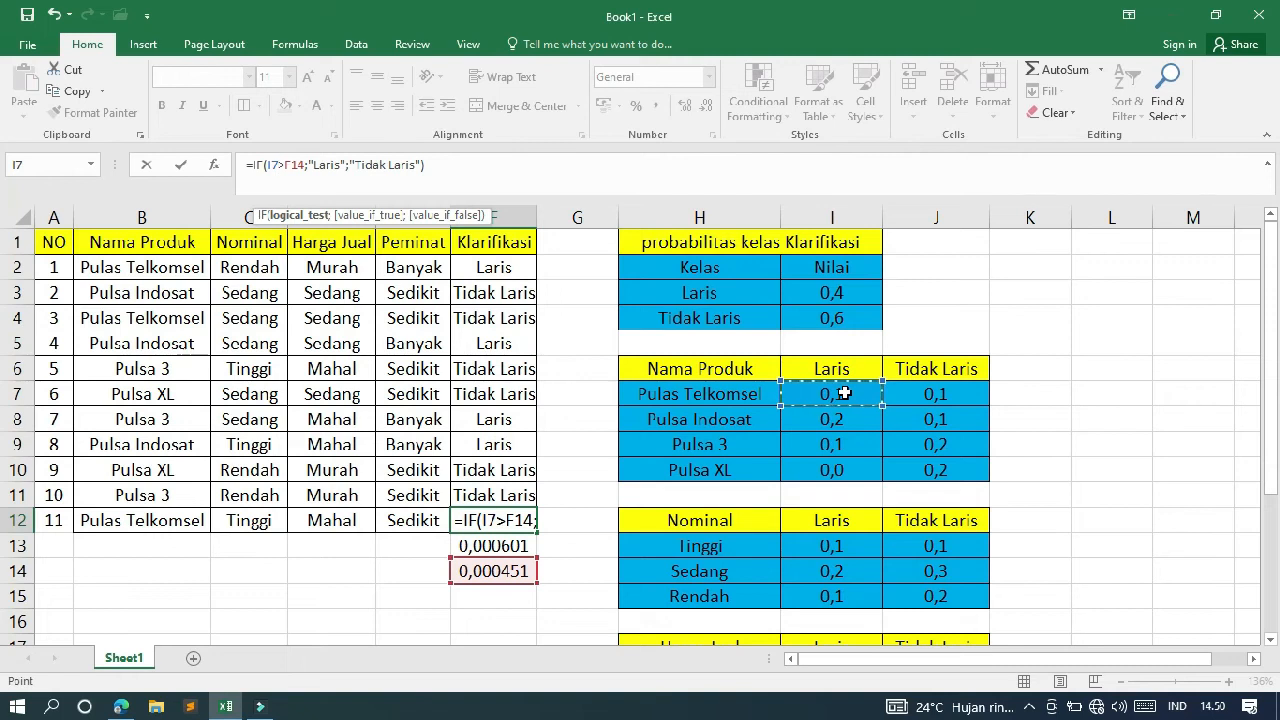
type("*")
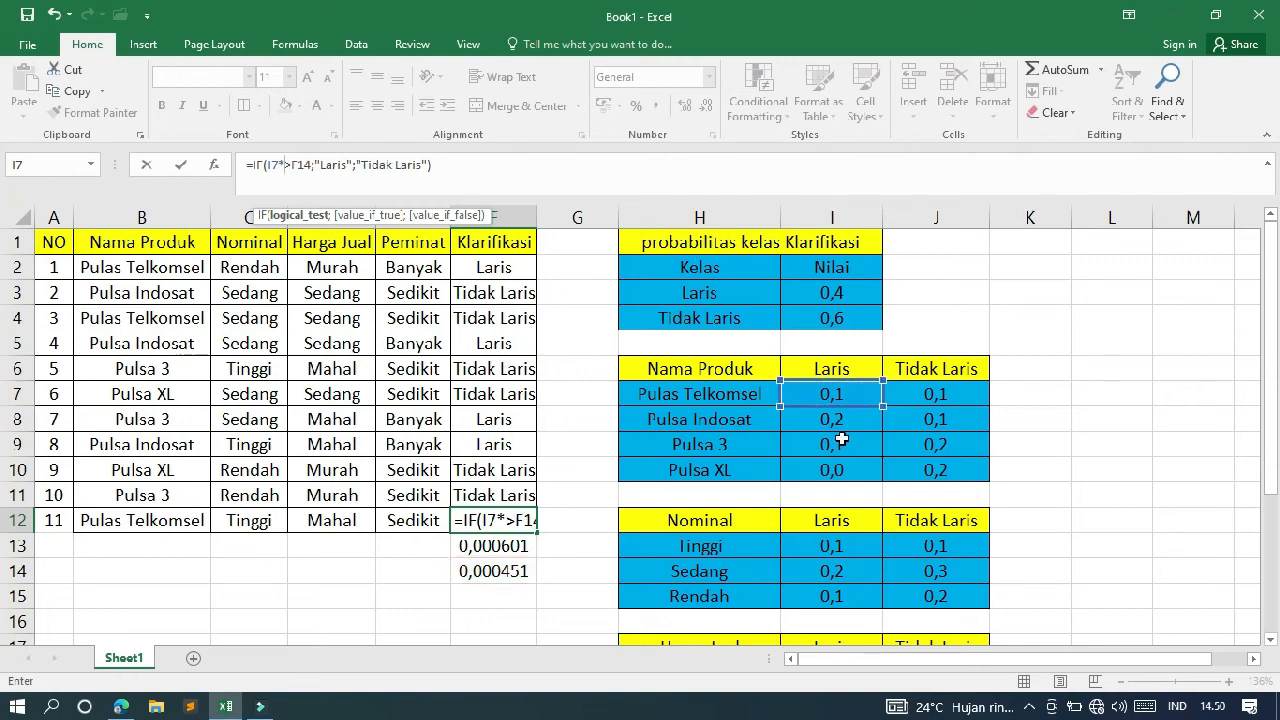
left_click(846, 545)
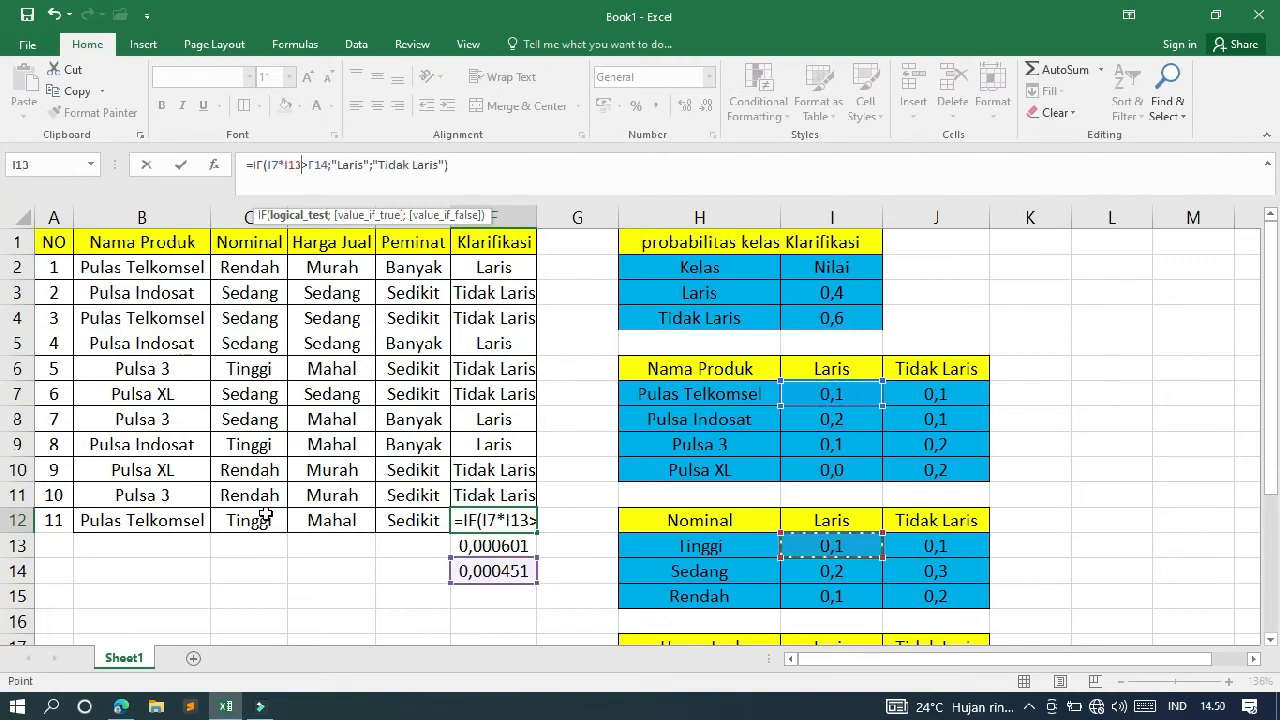
type("*")
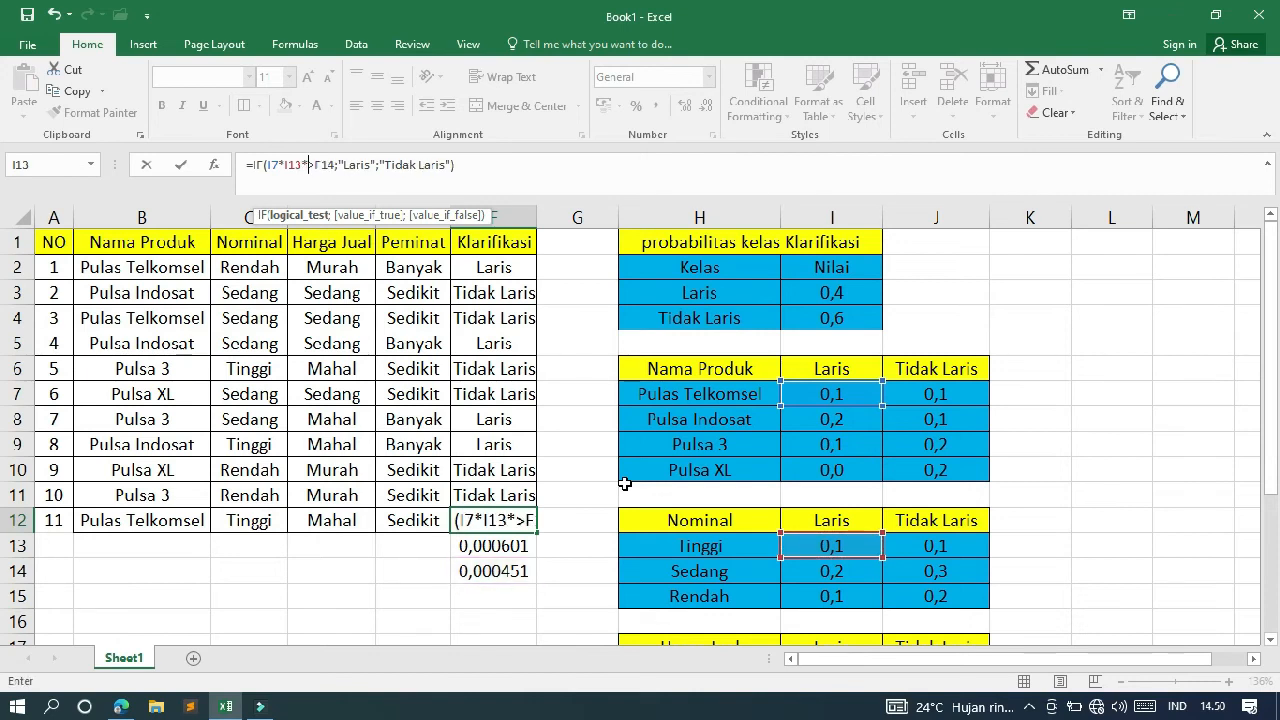
left_click_drag(1268, 402, 1270, 470)
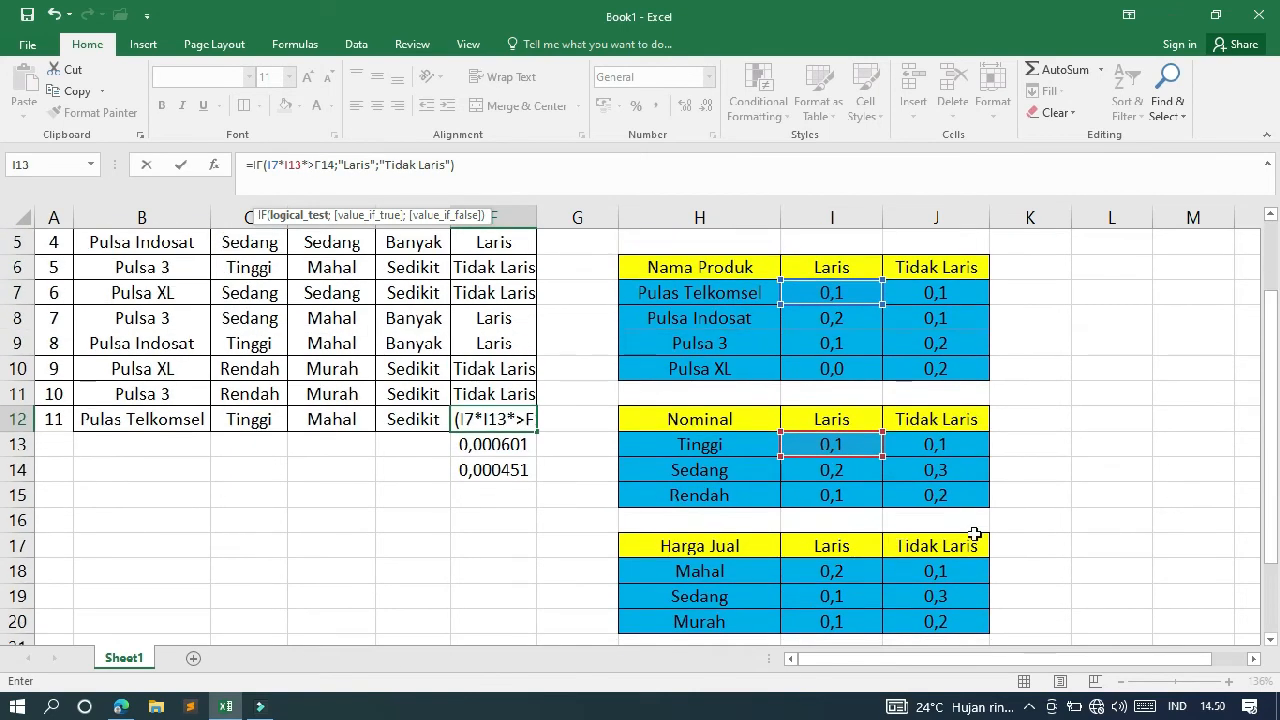
left_click(832, 571)
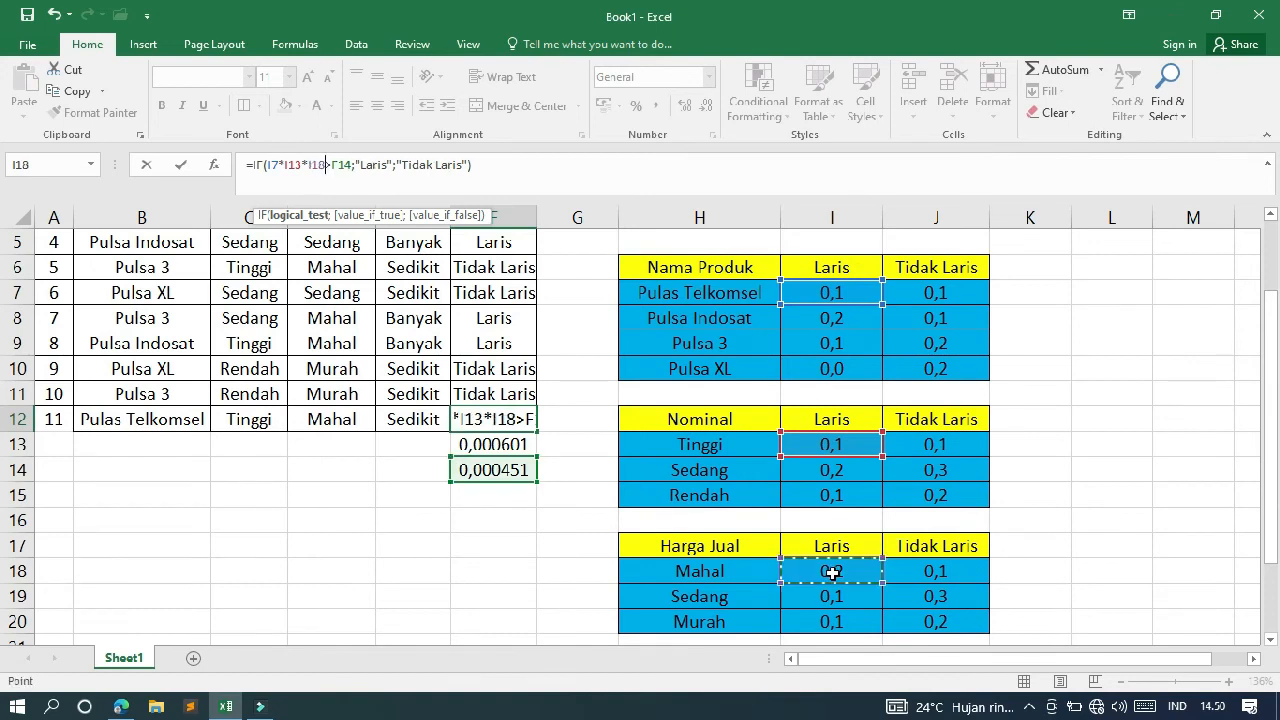
type("*")
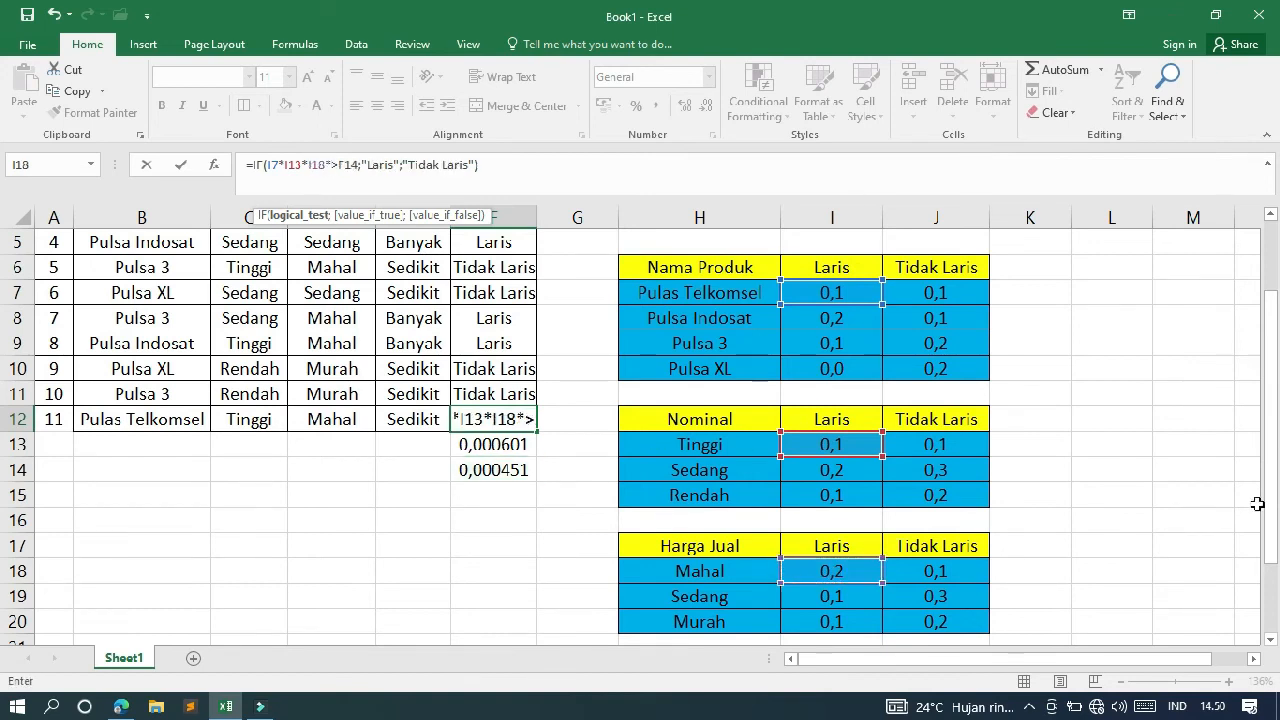
left_click_drag(1272, 505, 1273, 592)
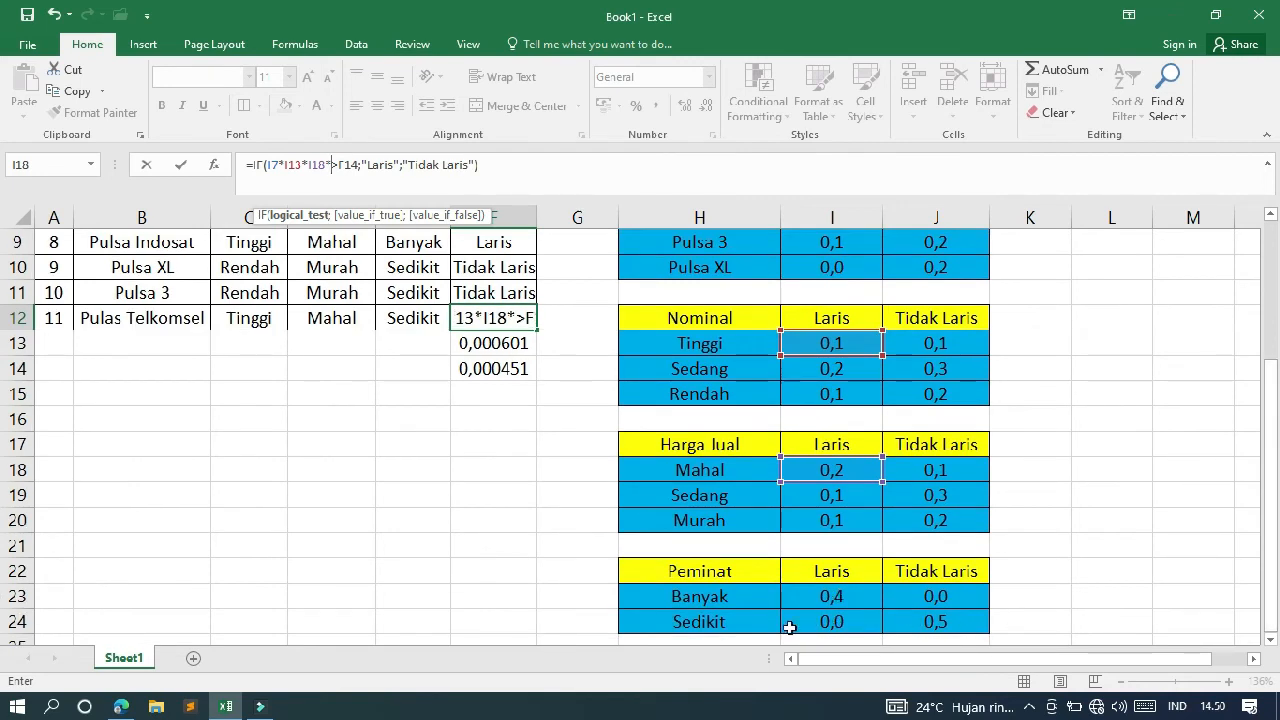
left_click_drag(1277, 548, 1277, 358)
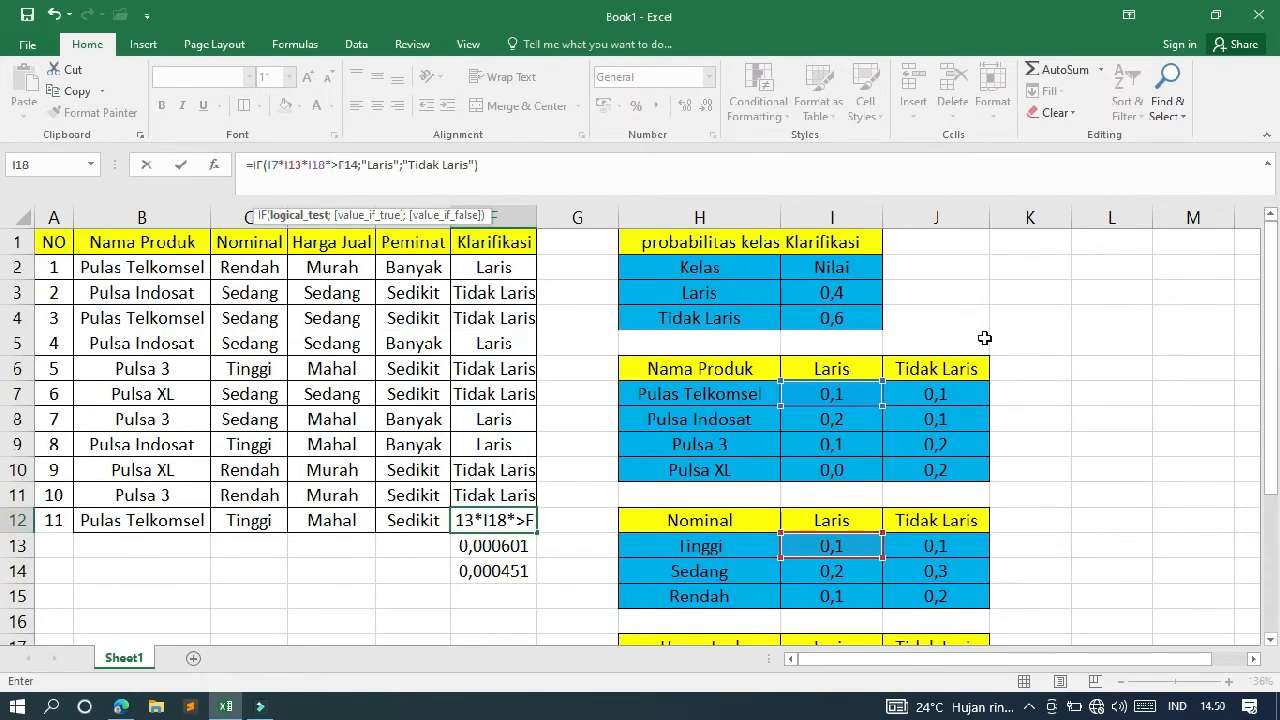
left_click(811, 296)
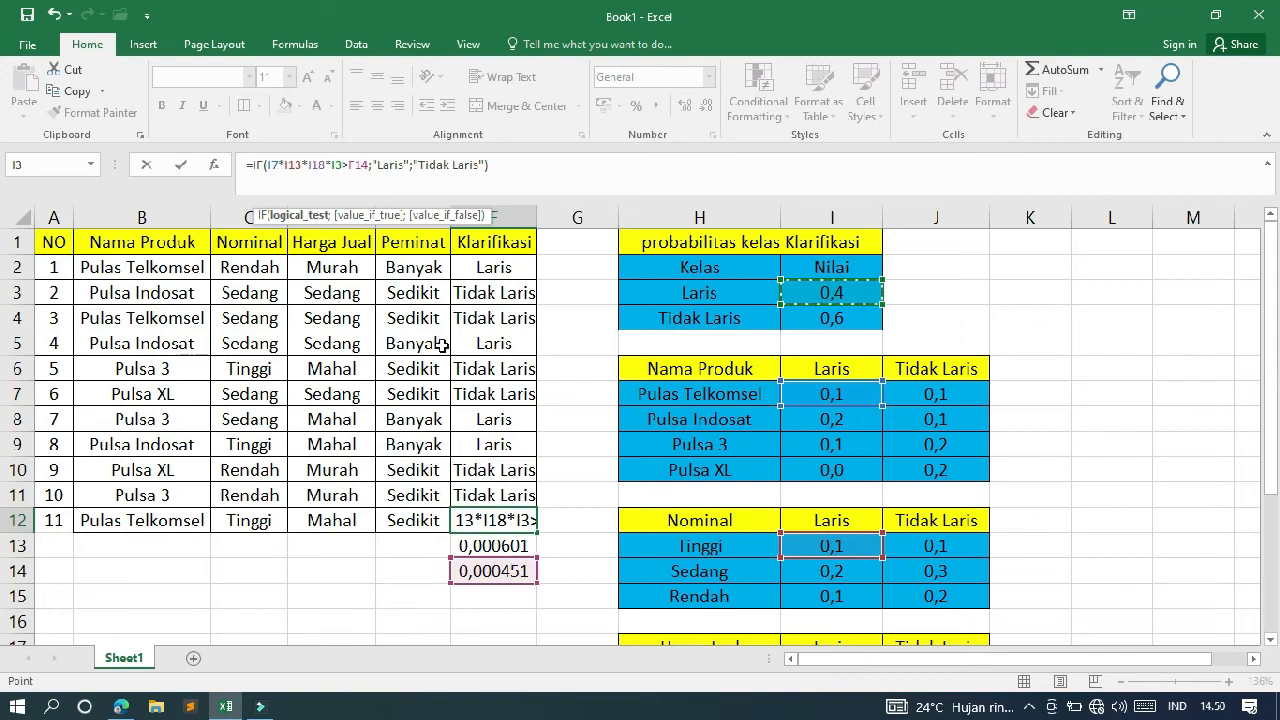
Step: Replace the F14 reference in the IF test of F12 with the Tidak Laris product J7*J13*J18
double_click(363, 166)
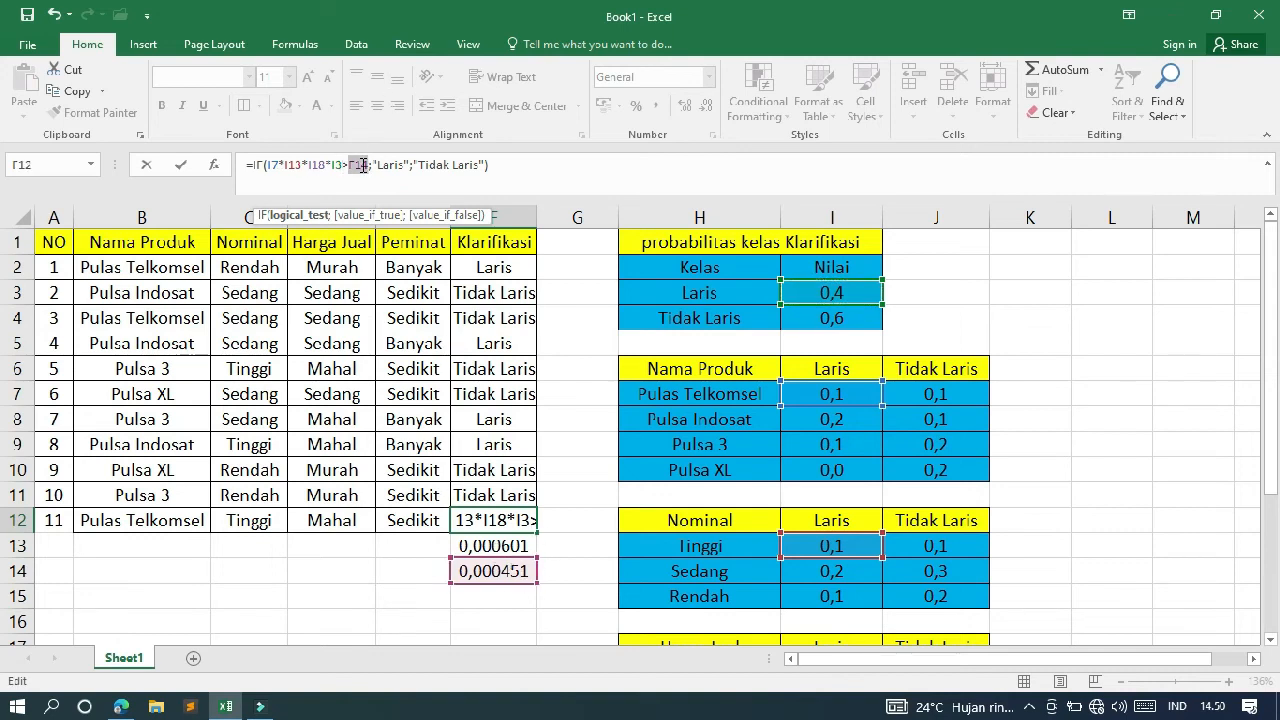
key("BackSpace")
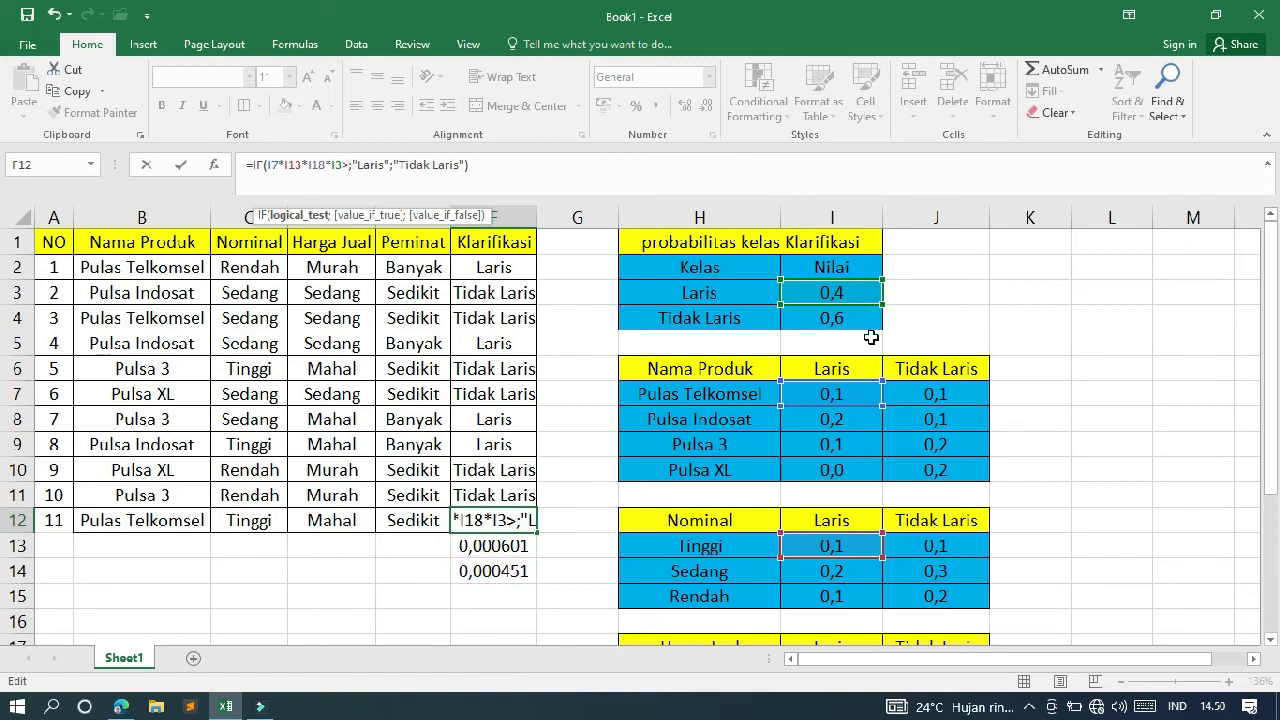
left_click(919, 394)
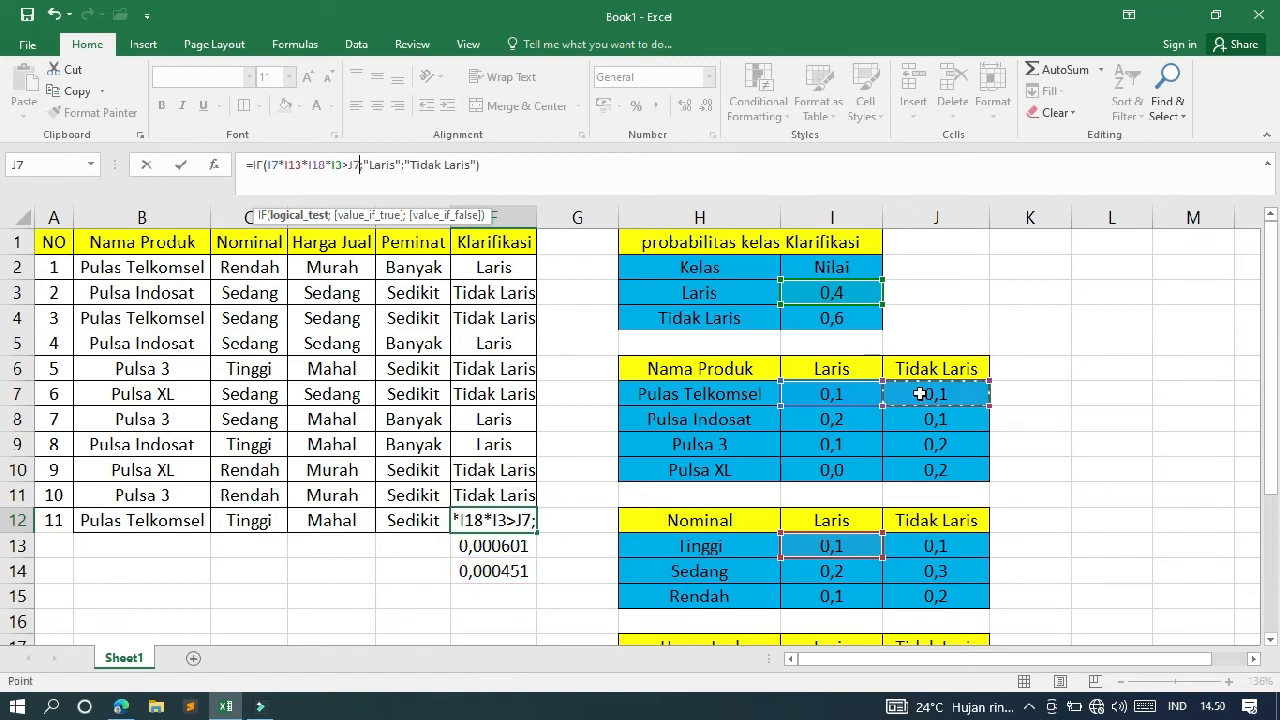
type("*")
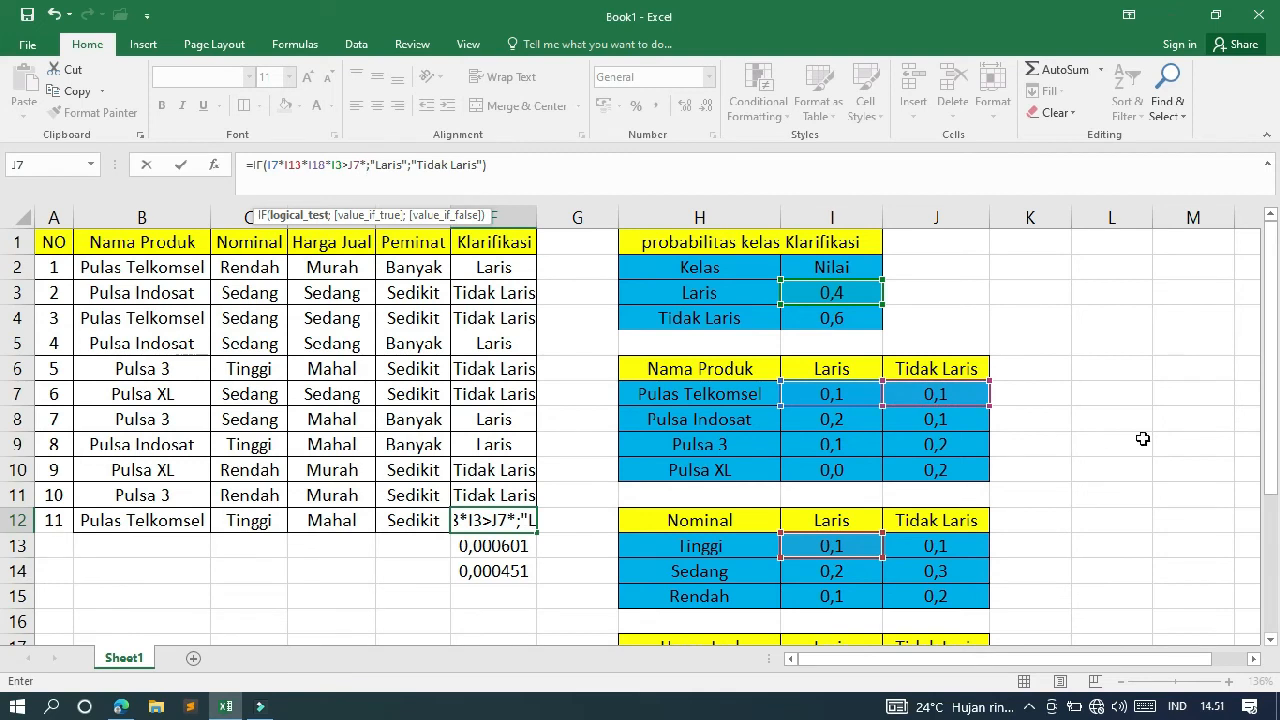
left_click(910, 546)
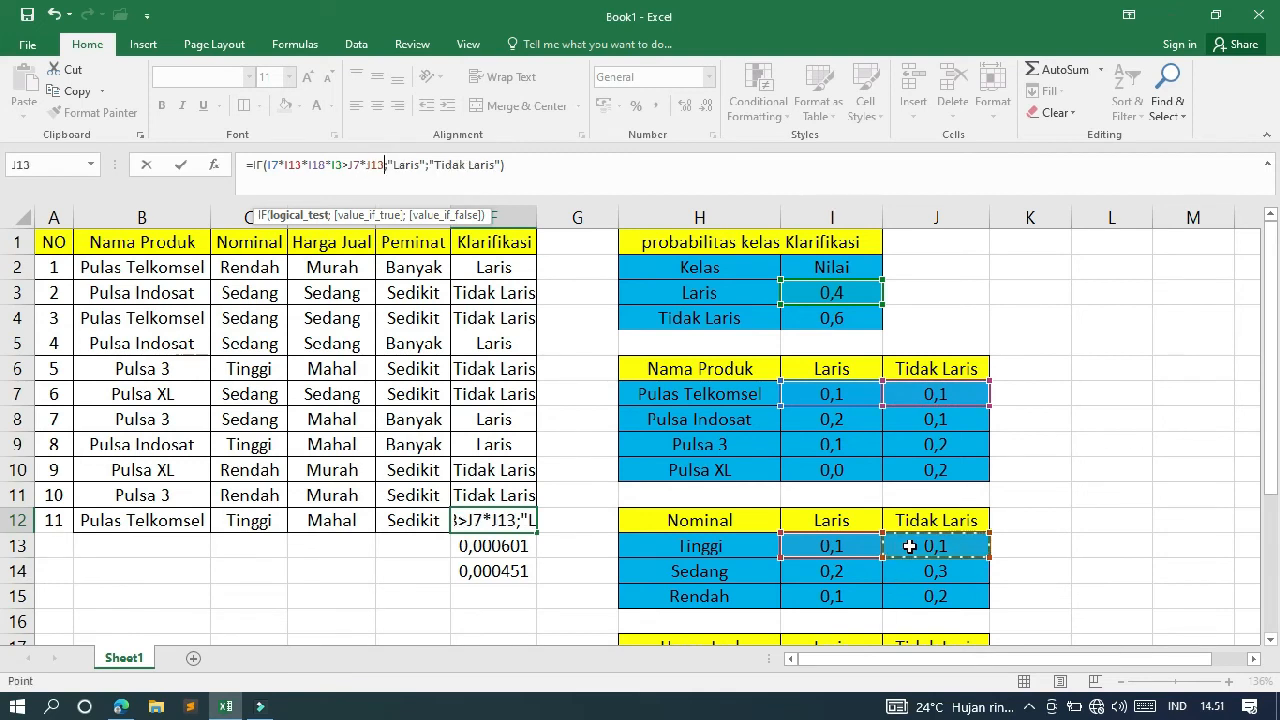
type("*")
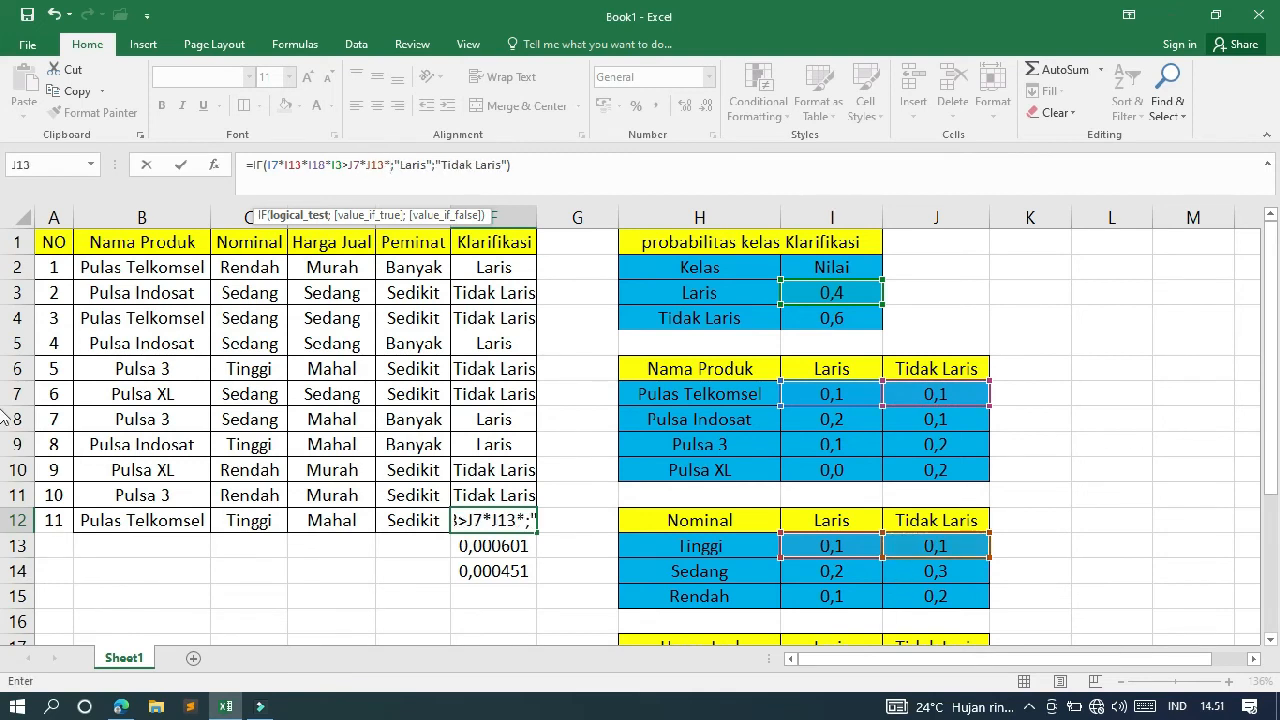
left_click_drag(1277, 393, 1278, 525)
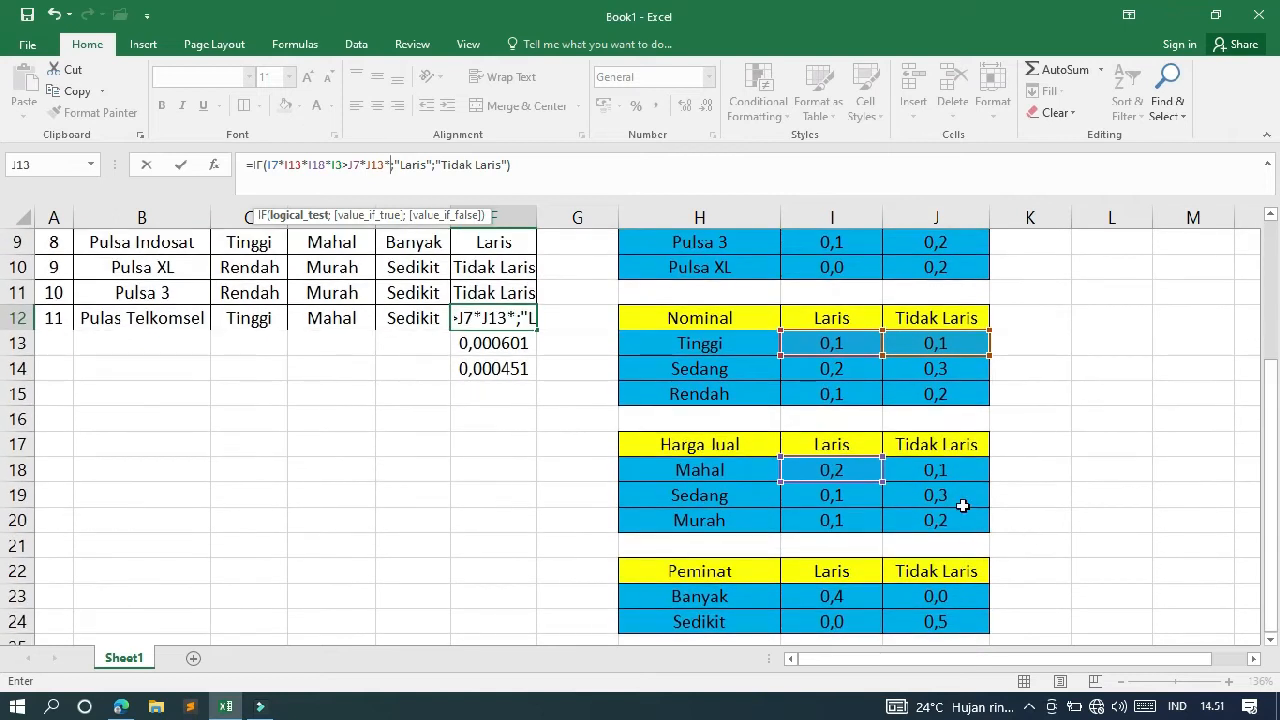
left_click(954, 473)
type("*")
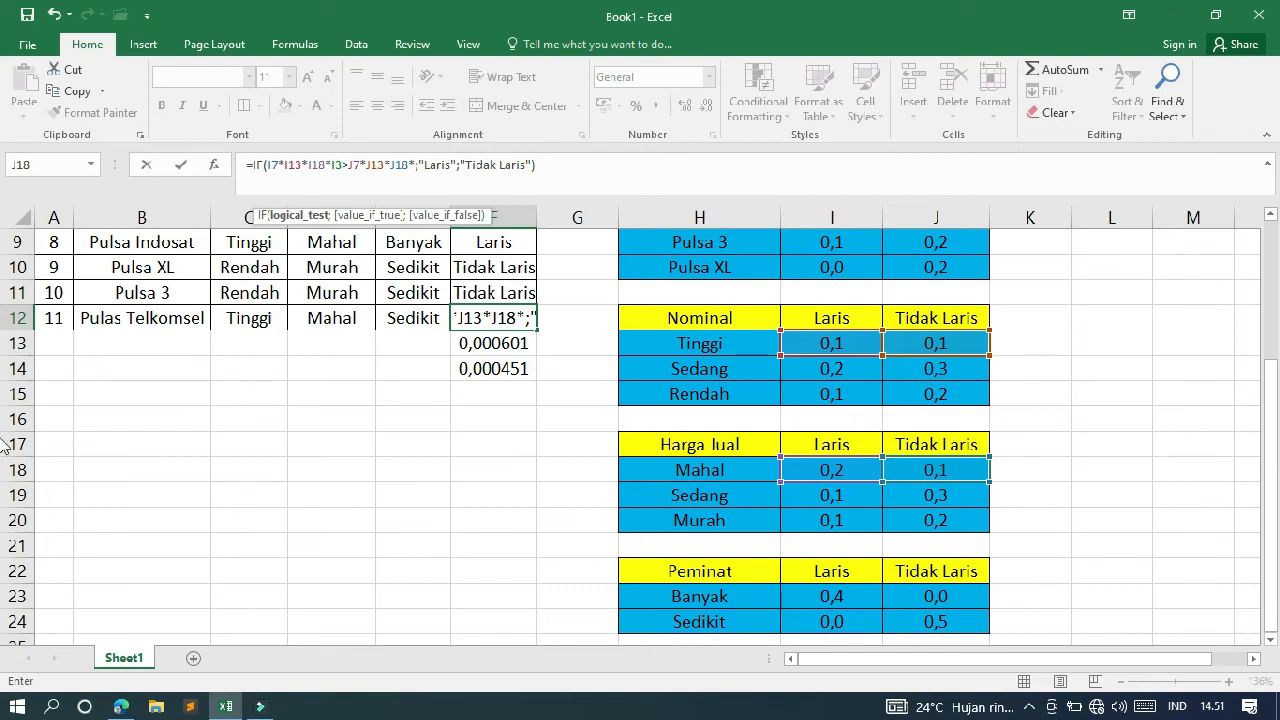
Step: Multiply the Tidak Laris side of the IF test in F12 by J24 and I4, and commit the formula
scroll(3, 265, "up", 3)
scroll(3, 265, "down", 3)
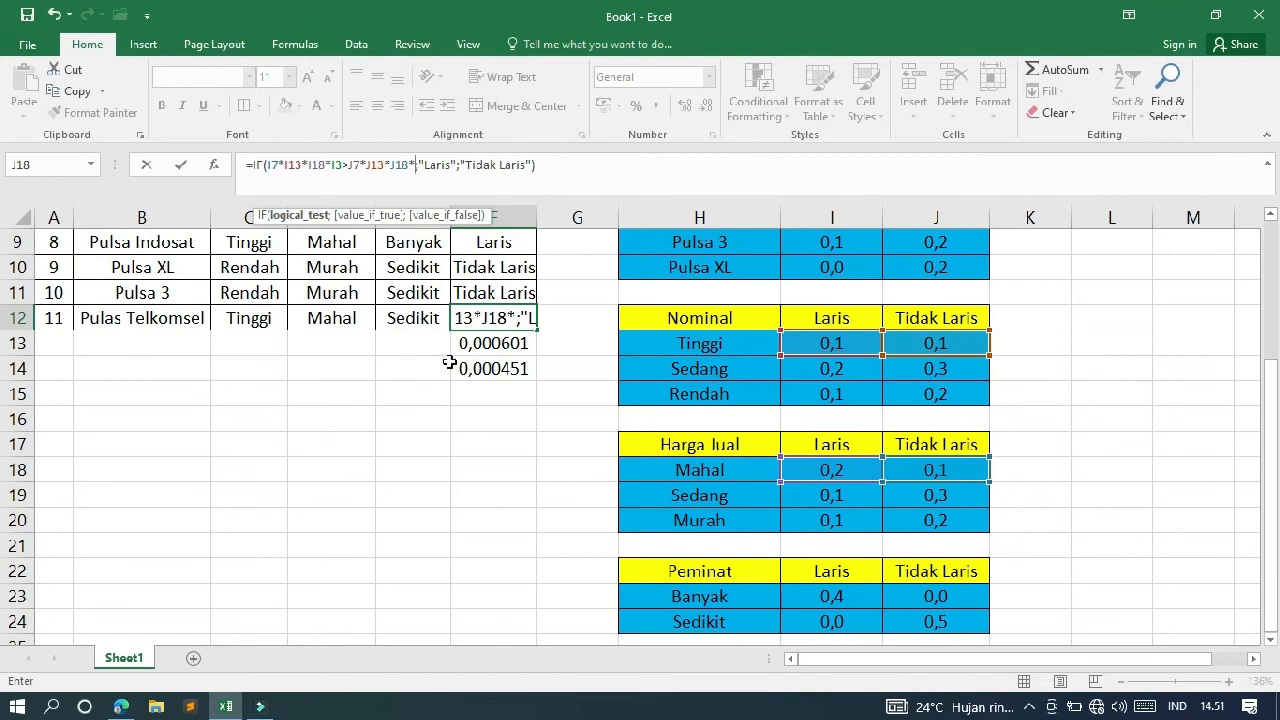
left_click(927, 624)
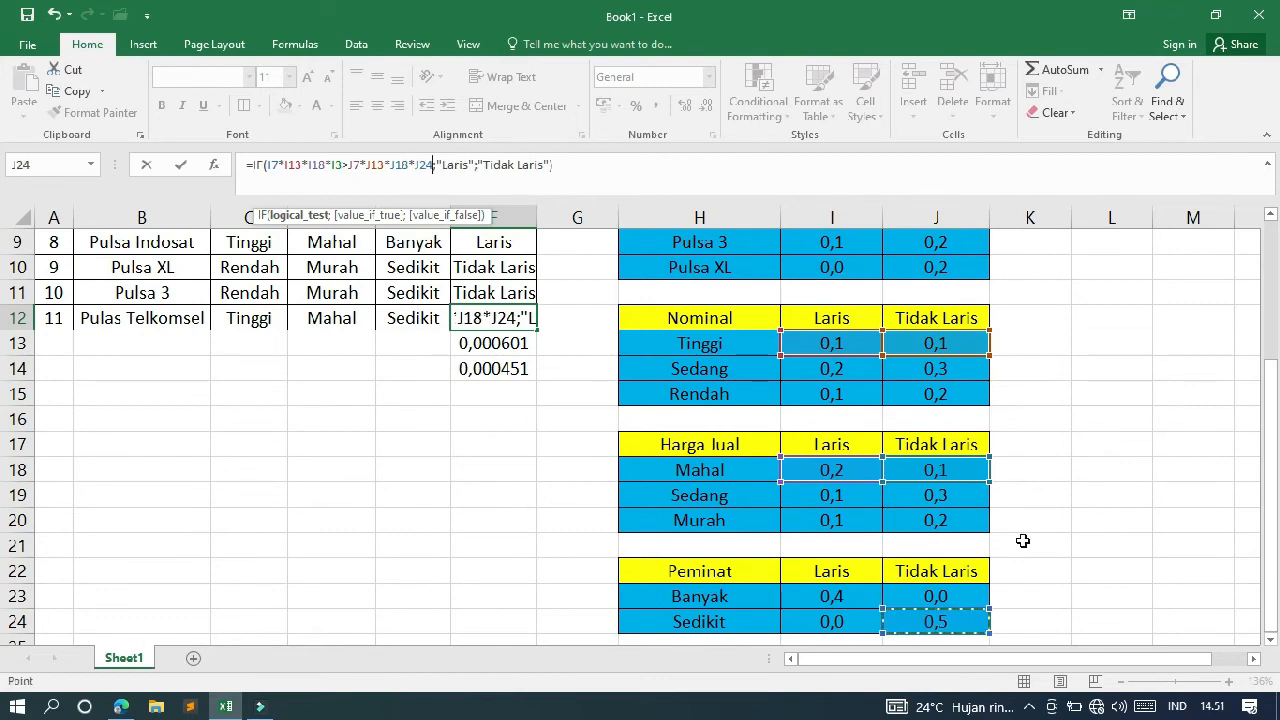
type("*")
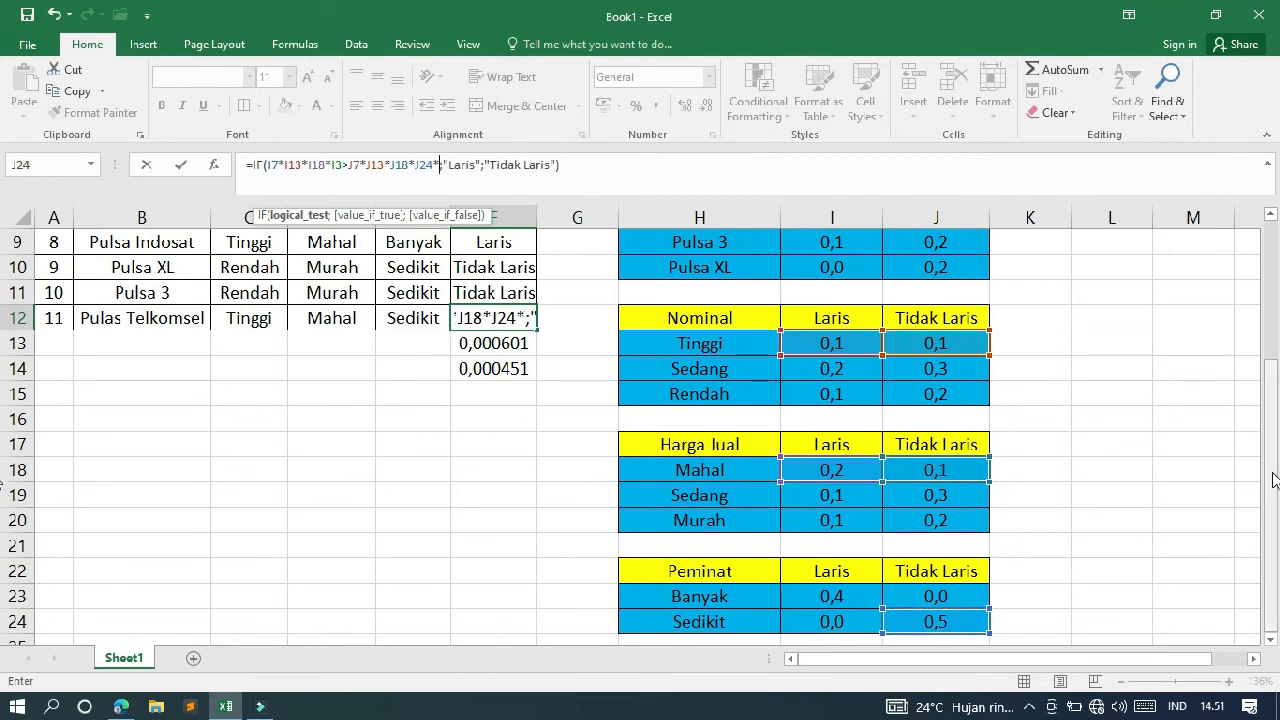
scroll(1275, 480, "up", 3)
left_click(857, 317)
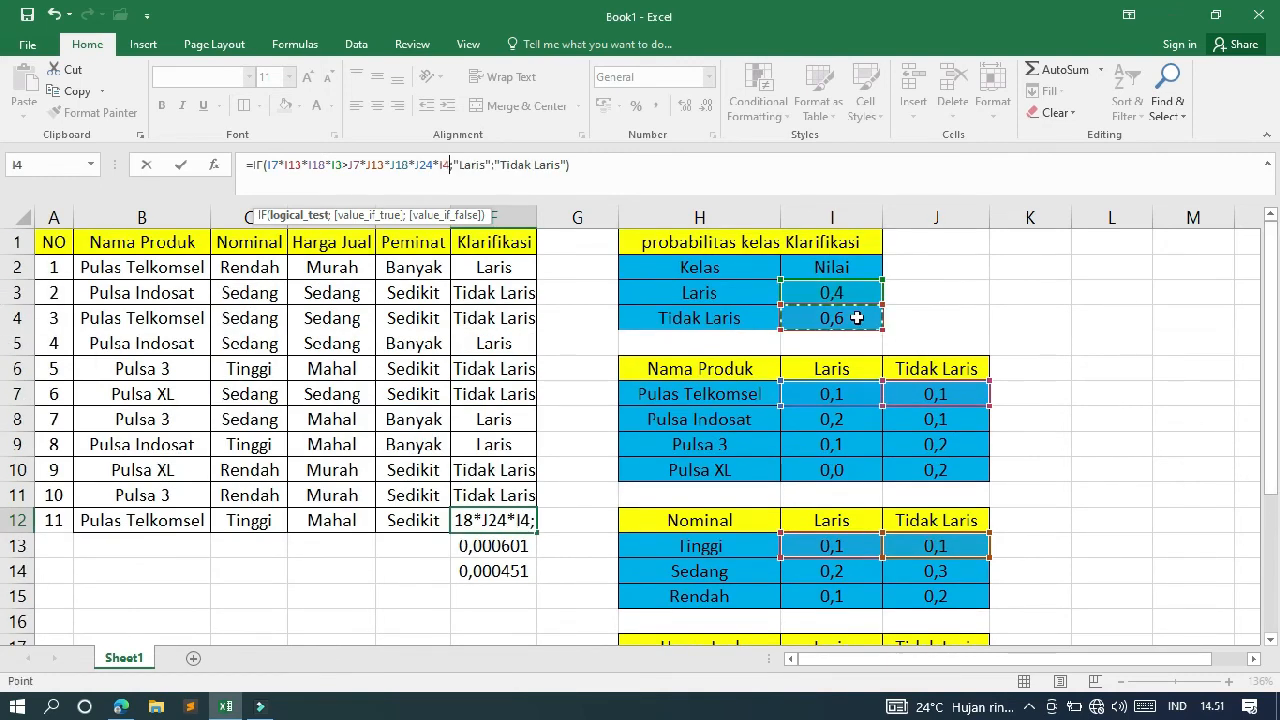
key("ctrl+Return")
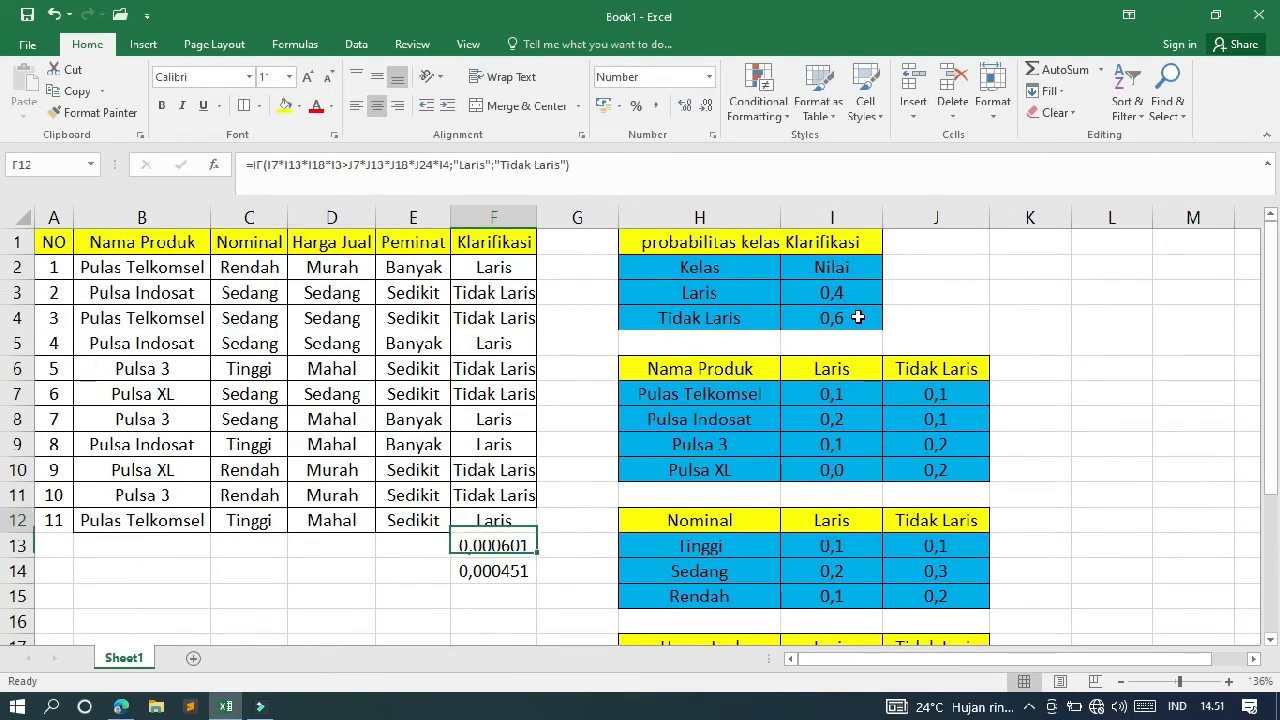
Step: Compare the two probability products in F13 and F14 with the classification formula in F12
key("Down")
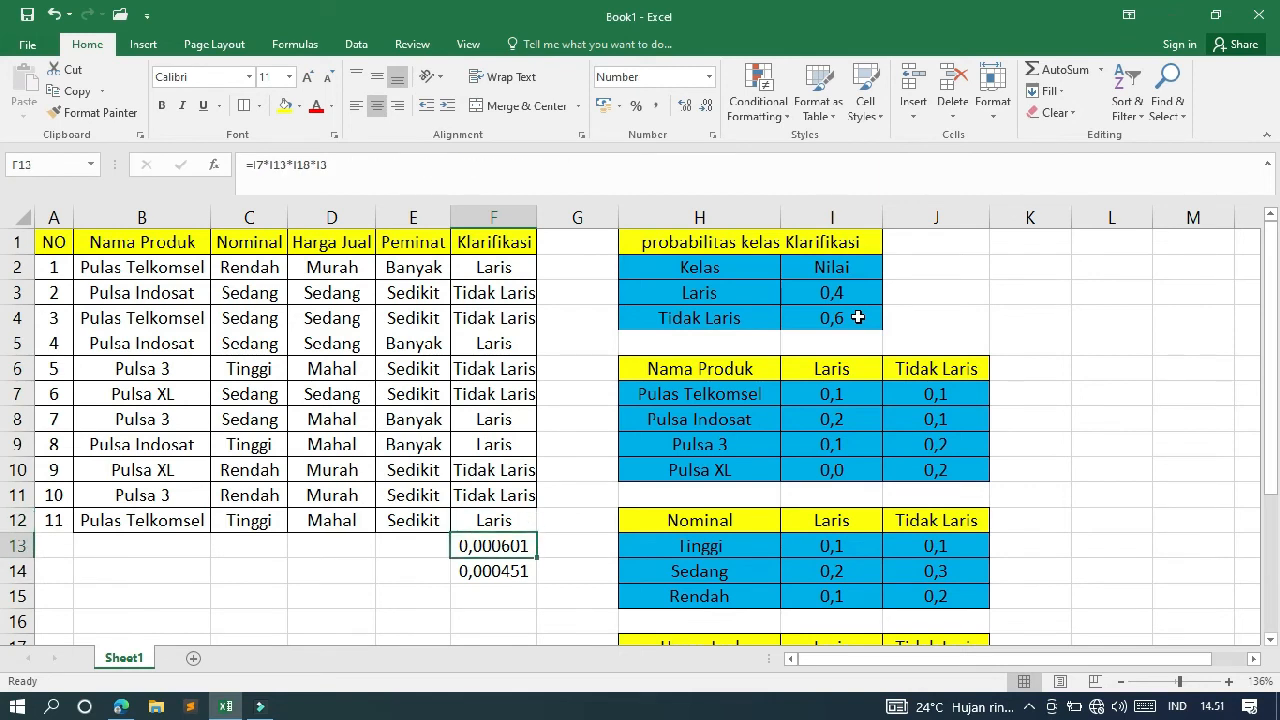
key("Down")
key("Down")
key("Up")
key("Up")
key("Up")
key("Down")
key("Down")
key("Down")
key("Up")
key("Up")
key("Up")
key("Down")
key("shift+Down")
key("shift+Down")
key("shift+Up")
key("shift+Up")
key("shift+Down")
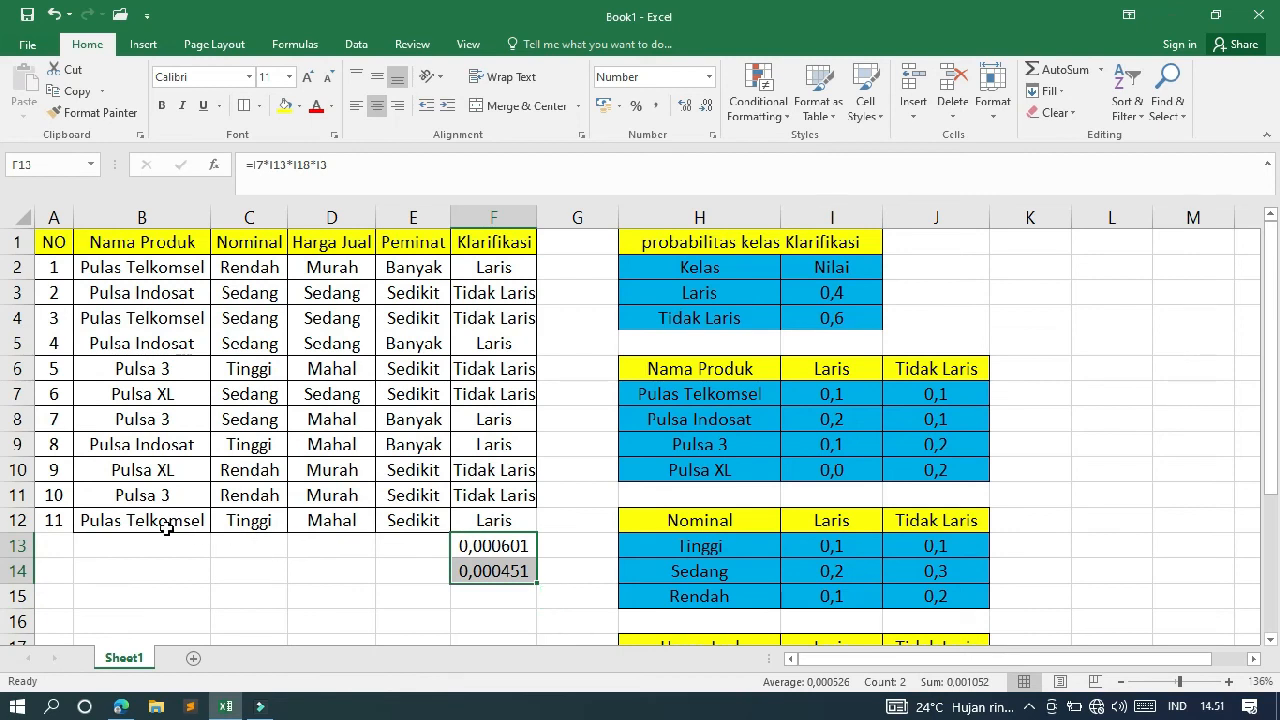
left_click(515, 545)
left_click(510, 566)
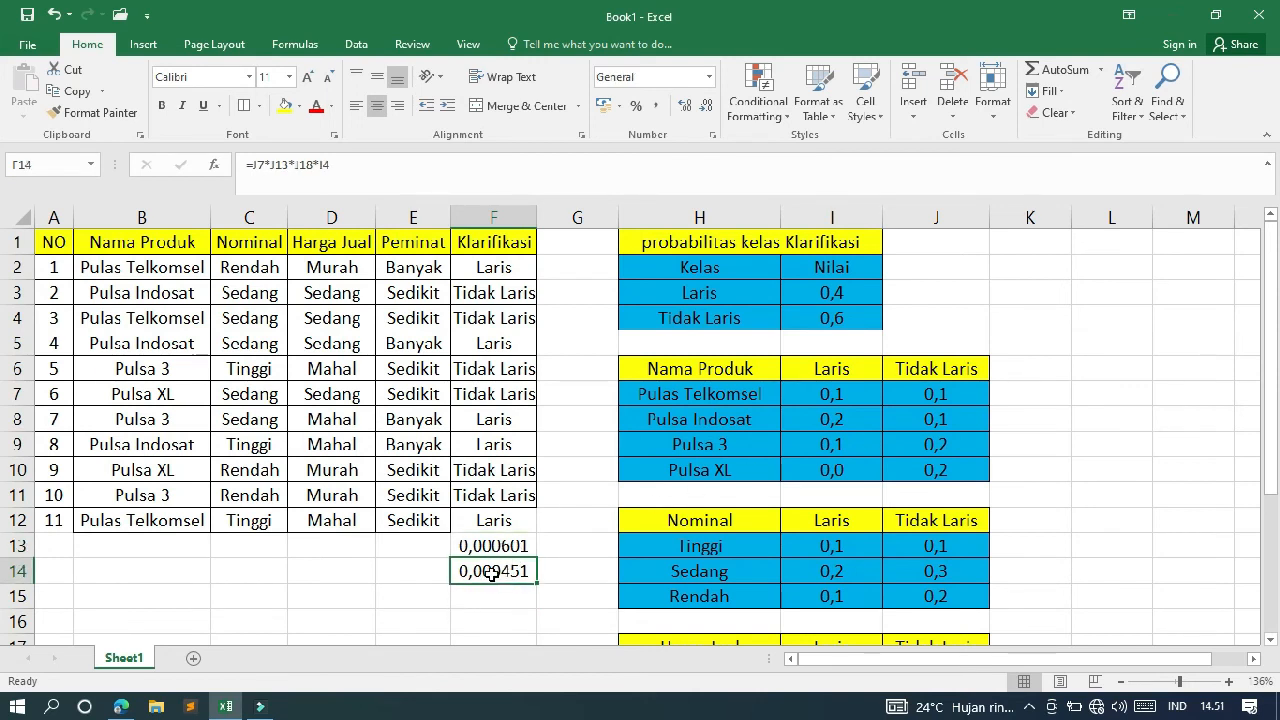
left_click(506, 522)
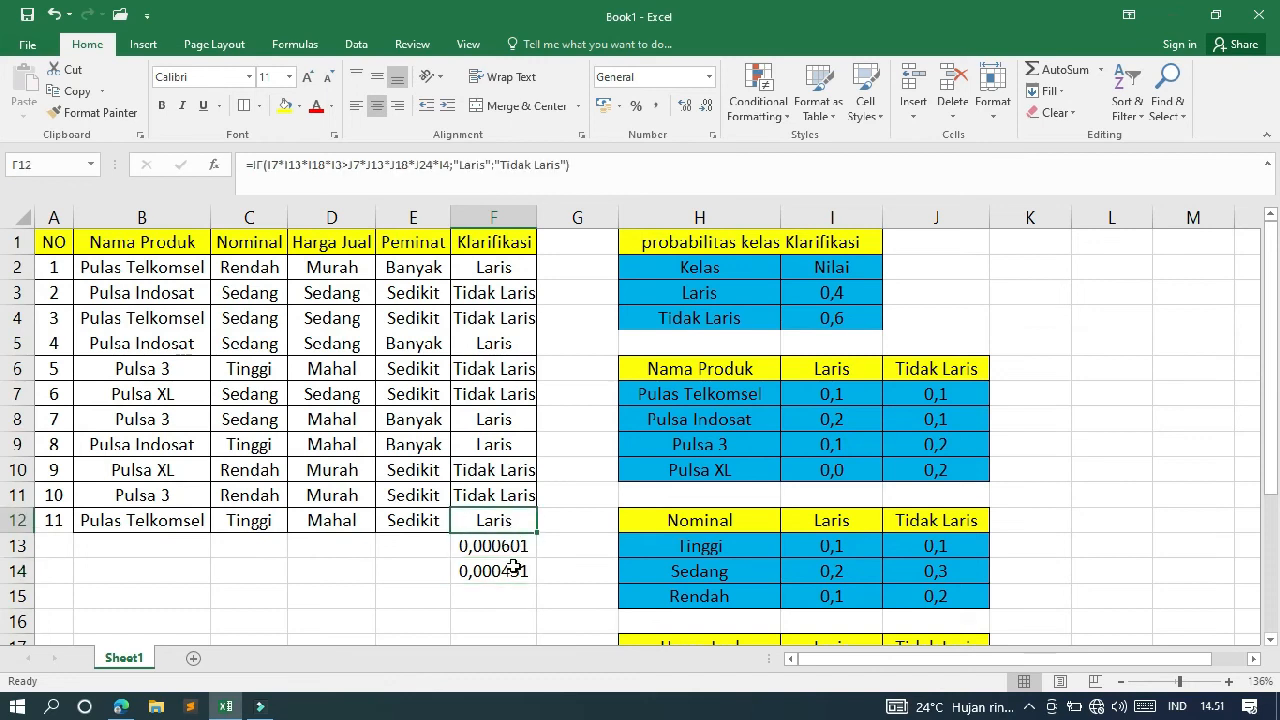
left_click(513, 567)
left_click(515, 546)
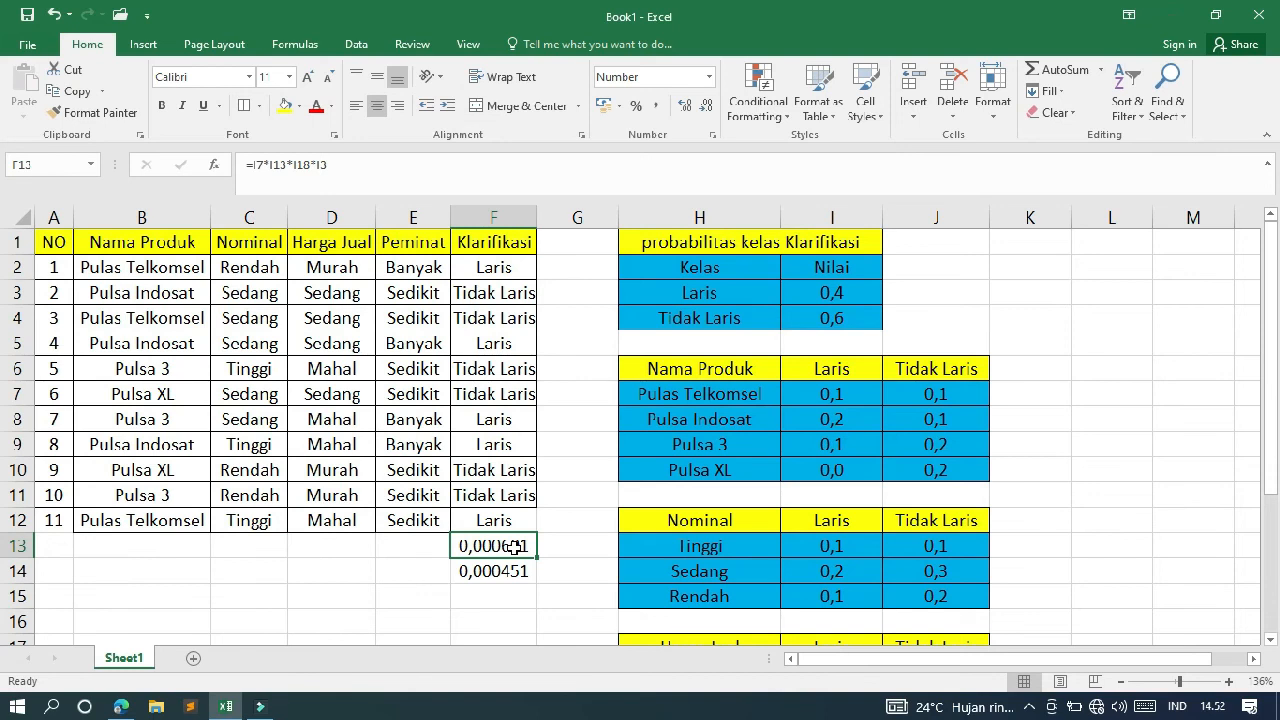
Step: Switch to the data mining PDF in the browser and examine the Naive Bayes article title on its first page
key("alt+Tab")
key("alt+Tab")
scroll(516, 548, "up", 15)
scroll(516, 548, "up", 10)
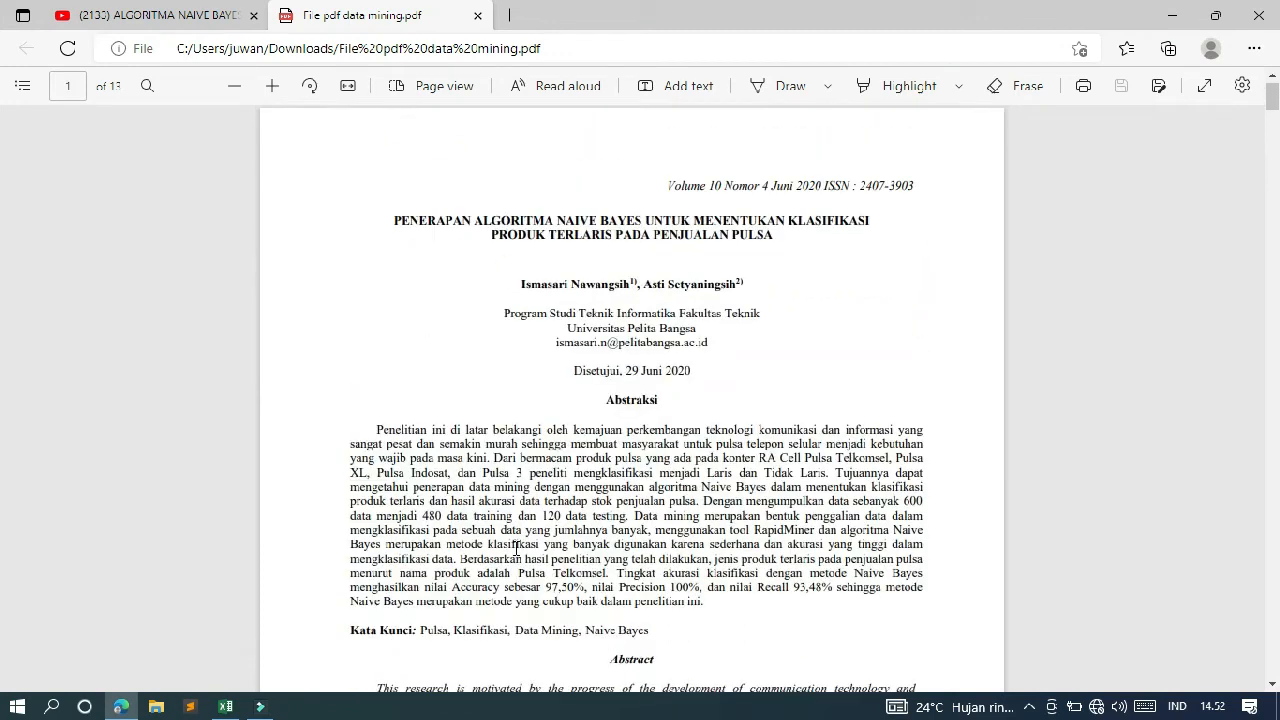
left_click_drag(557, 222, 645, 228)
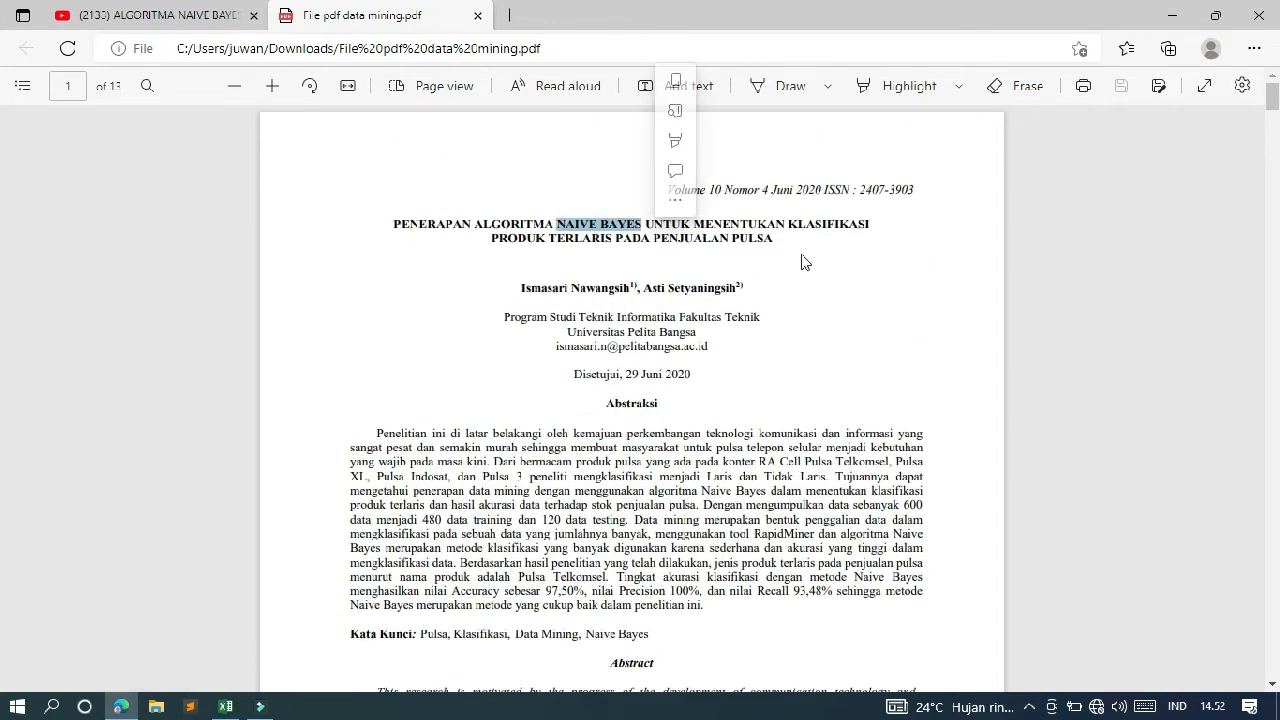
left_click(729, 263)
Step: Switch back to Excel and clear the two helper probability products from F13:F14
key("alt+Tab")
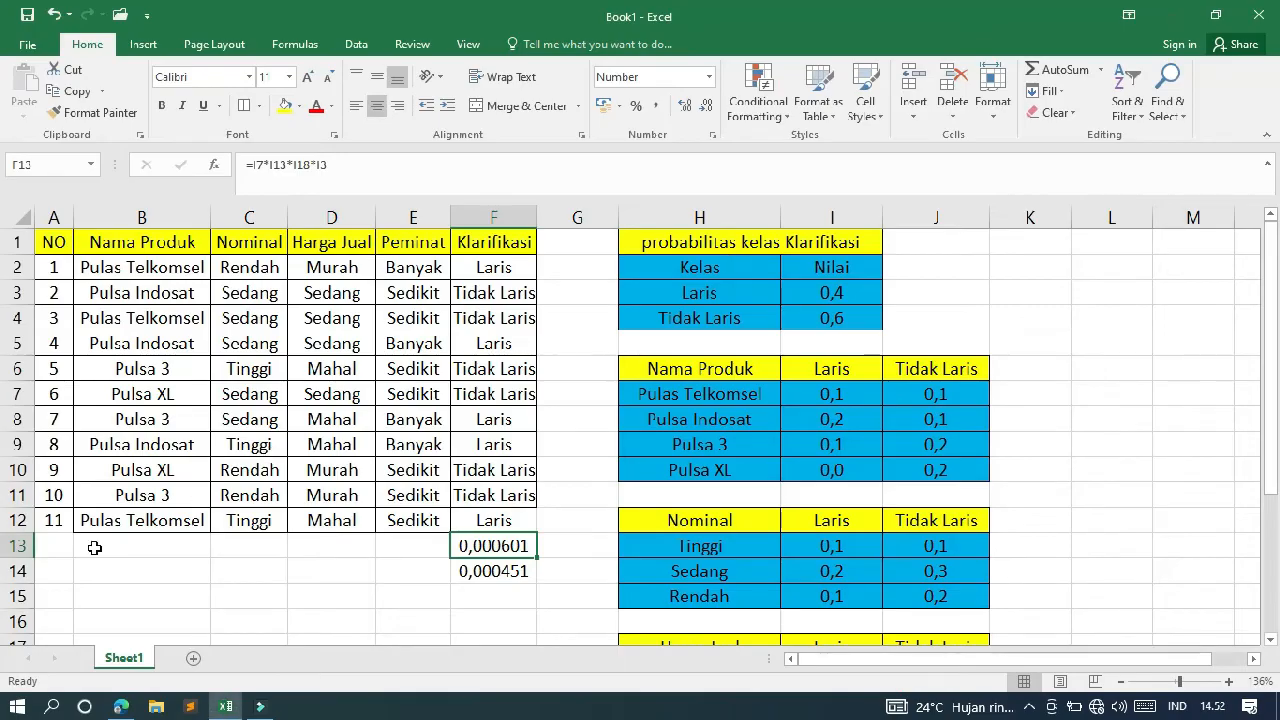
left_click(52, 540)
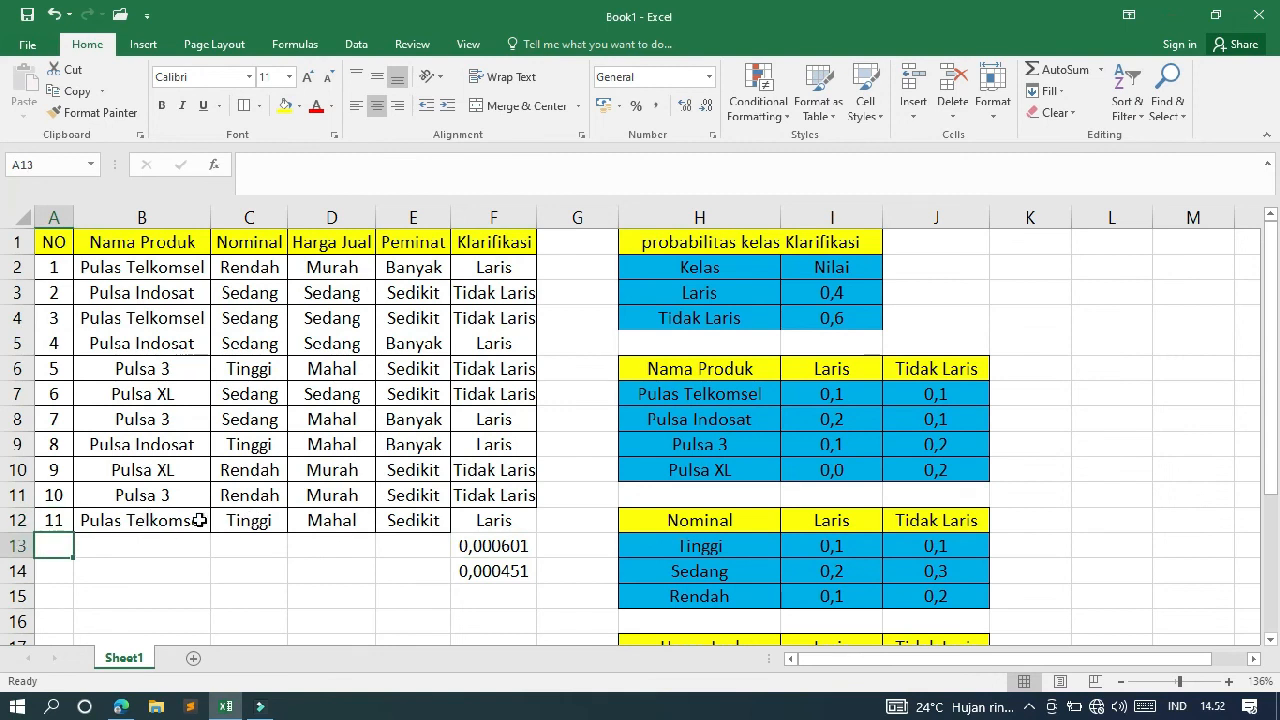
left_click(850, 397)
left_click(78, 545)
left_click_drag(521, 550, 516, 582)
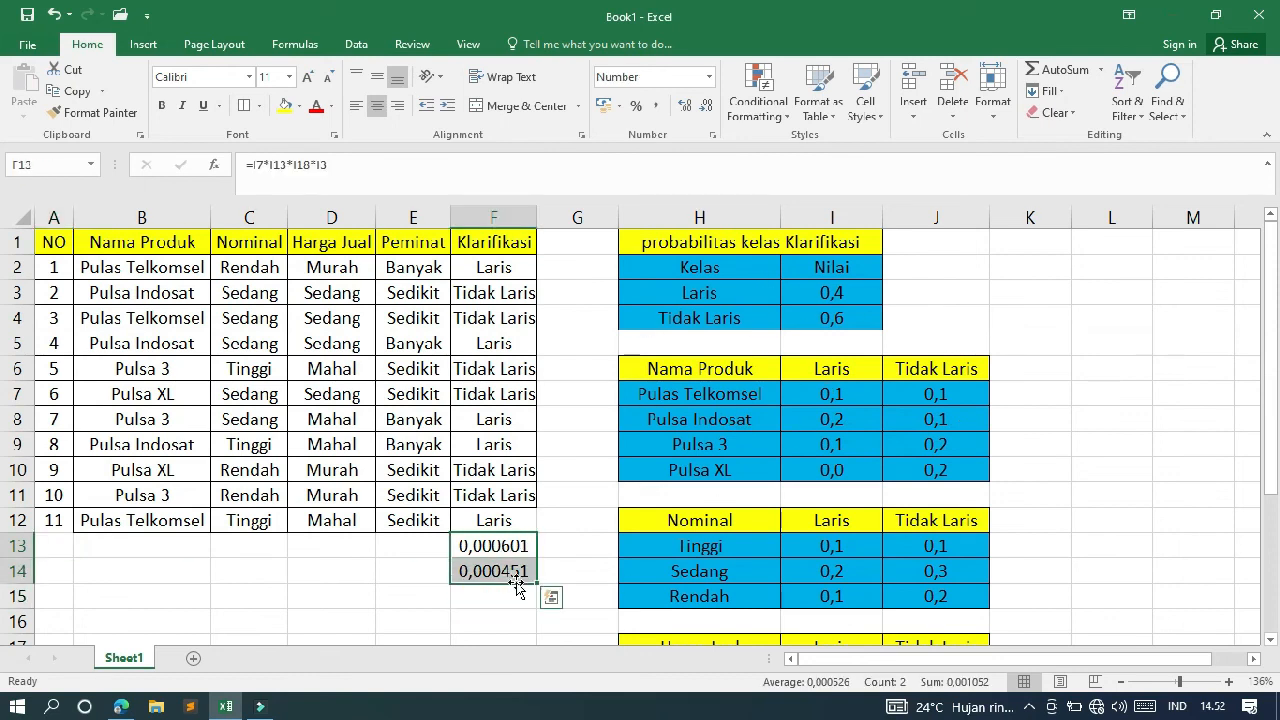
key("Delete")
left_click(493, 520)
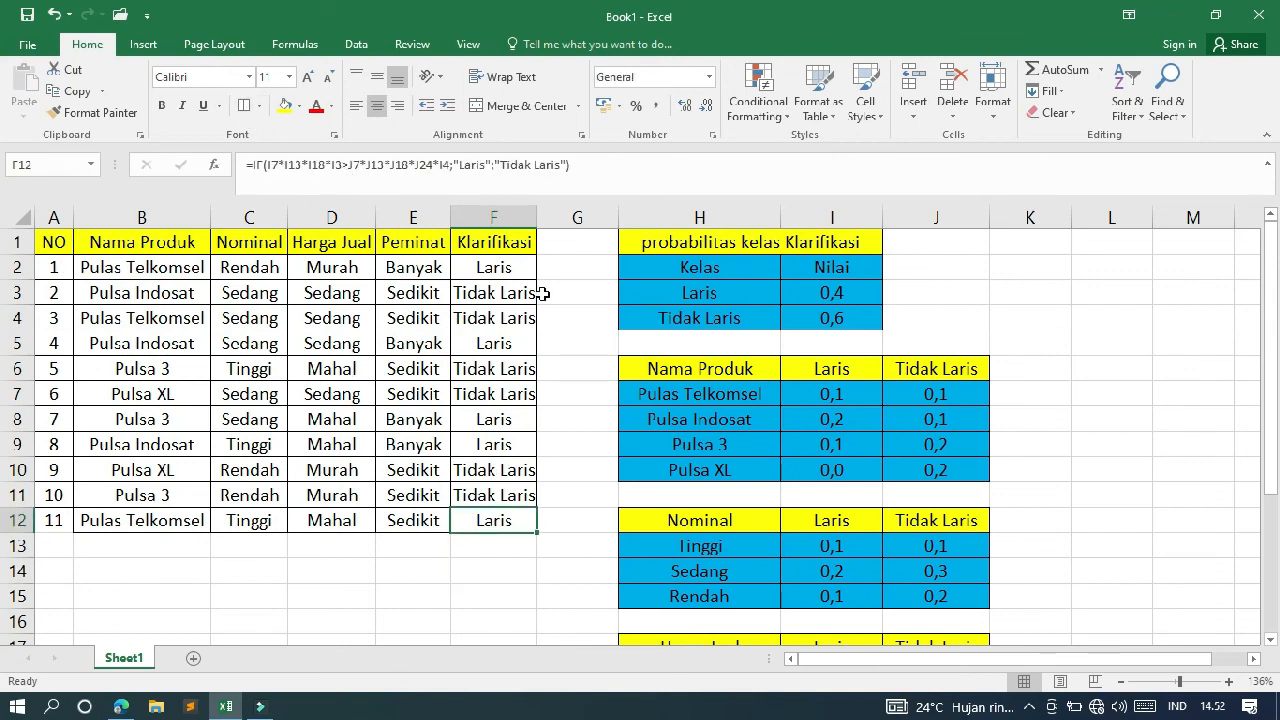
left_click_drag(1270, 335, 1272, 290)
left_click(56, 528)
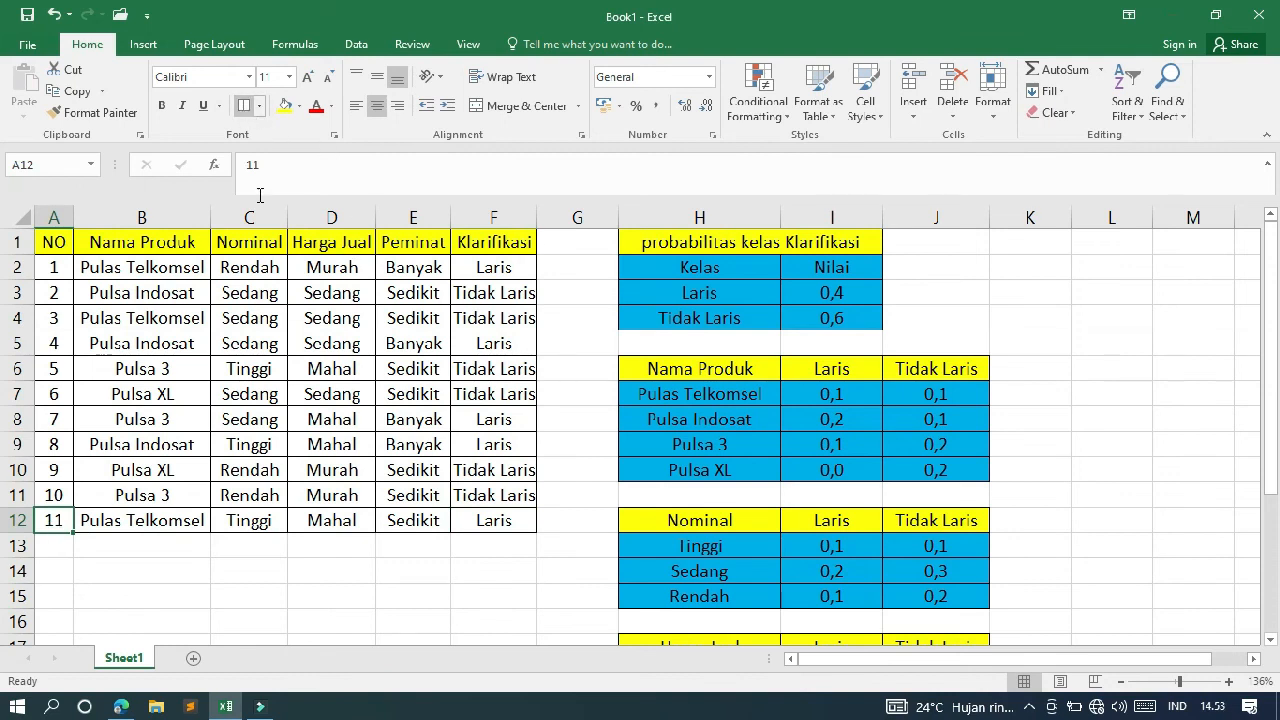
left_click(140, 514)
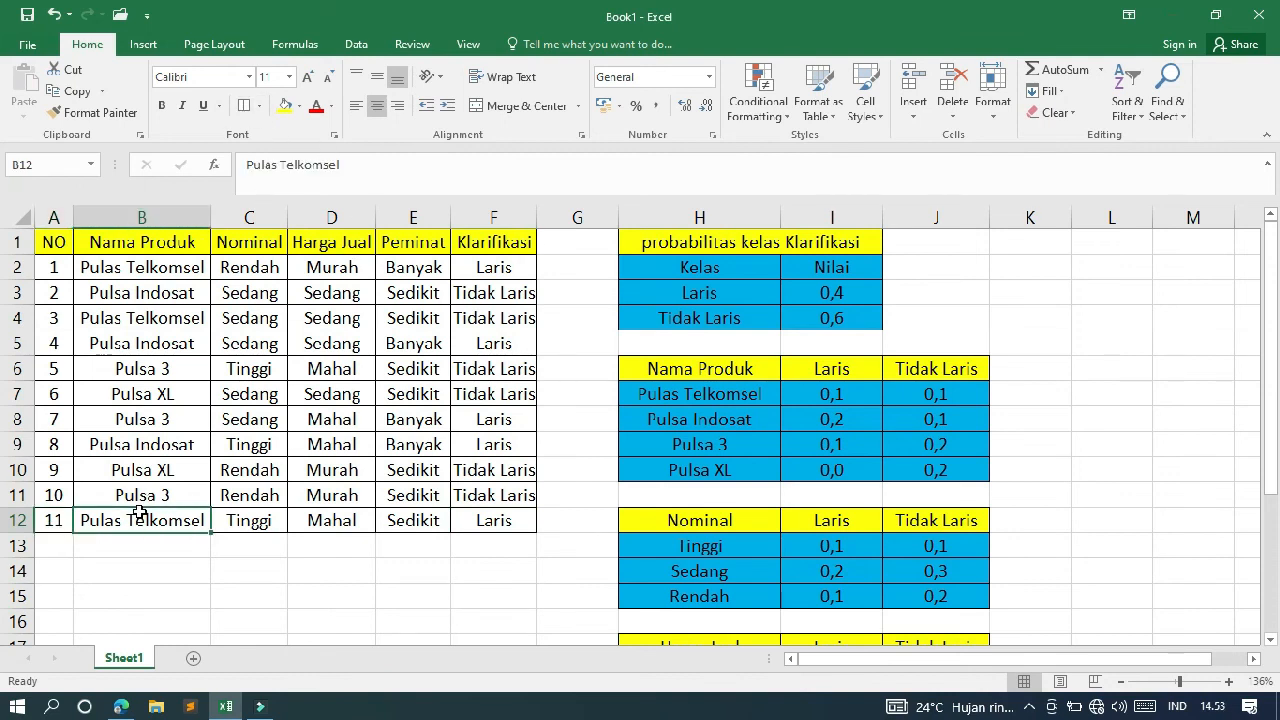
Step: Fill the NO column's number series from A2:A3 down to A12
left_click(60, 270)
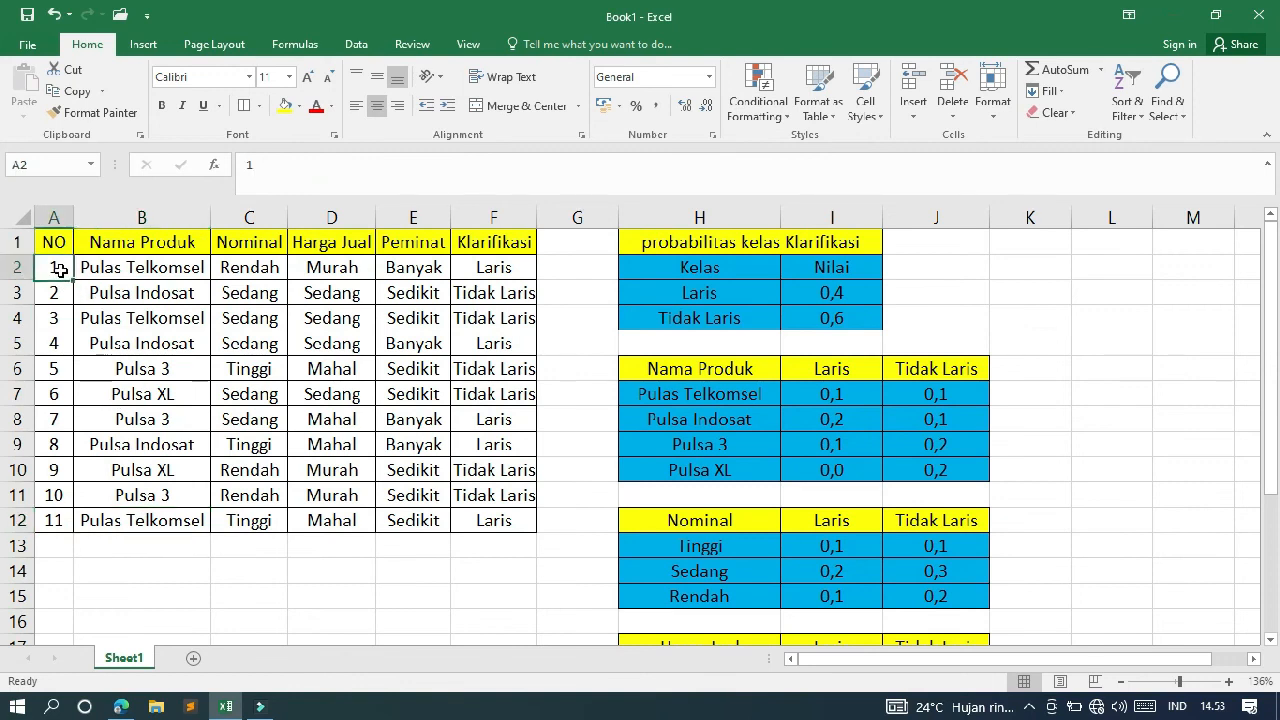
left_click(66, 297)
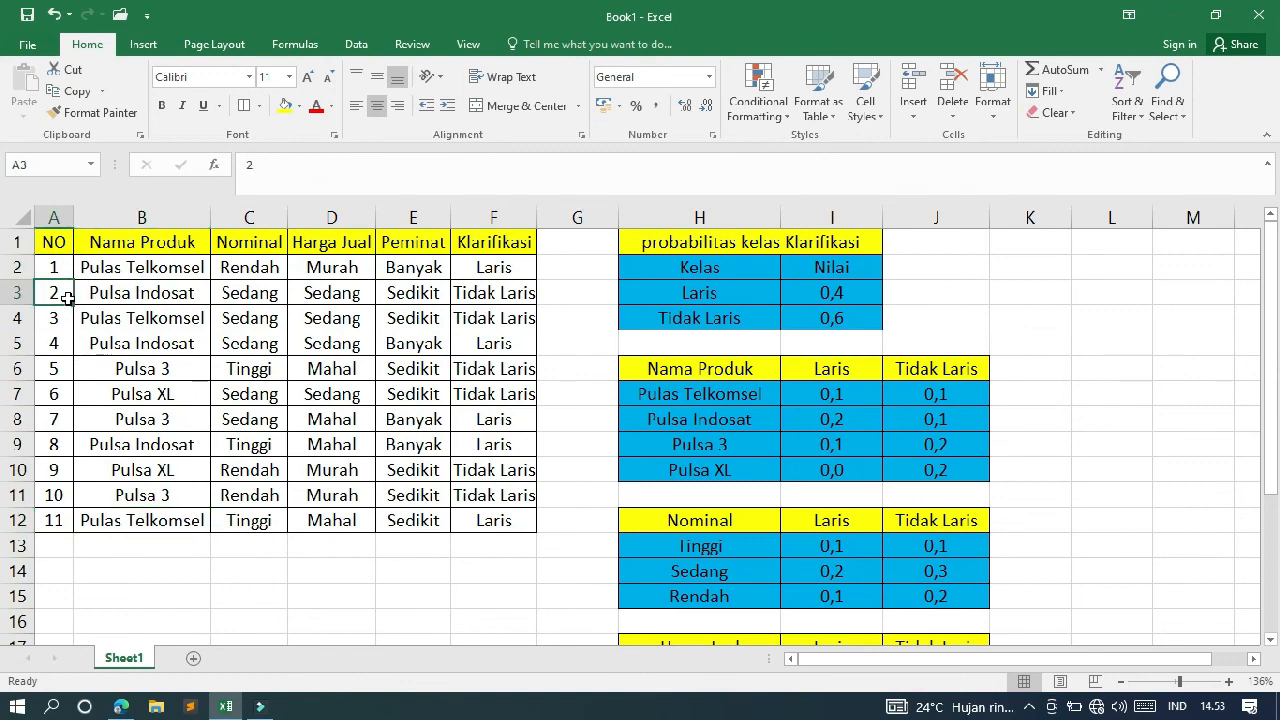
left_click(68, 271)
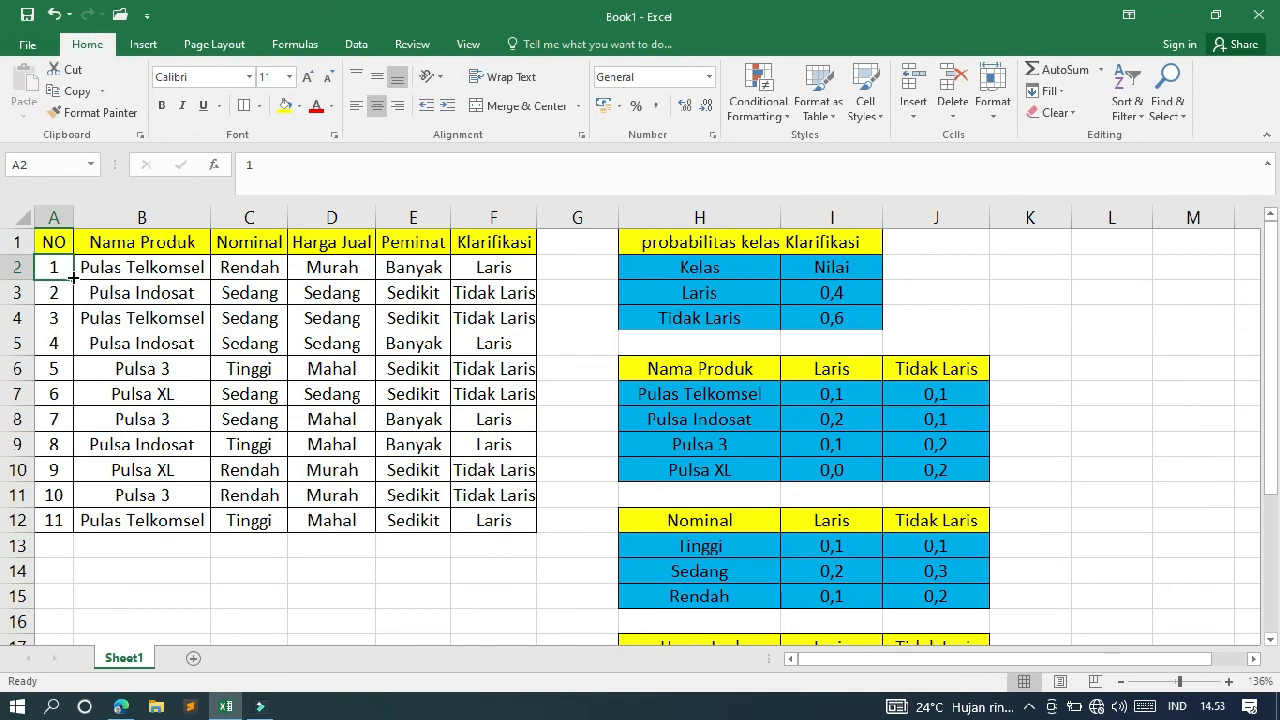
left_click(64, 291, "shift")
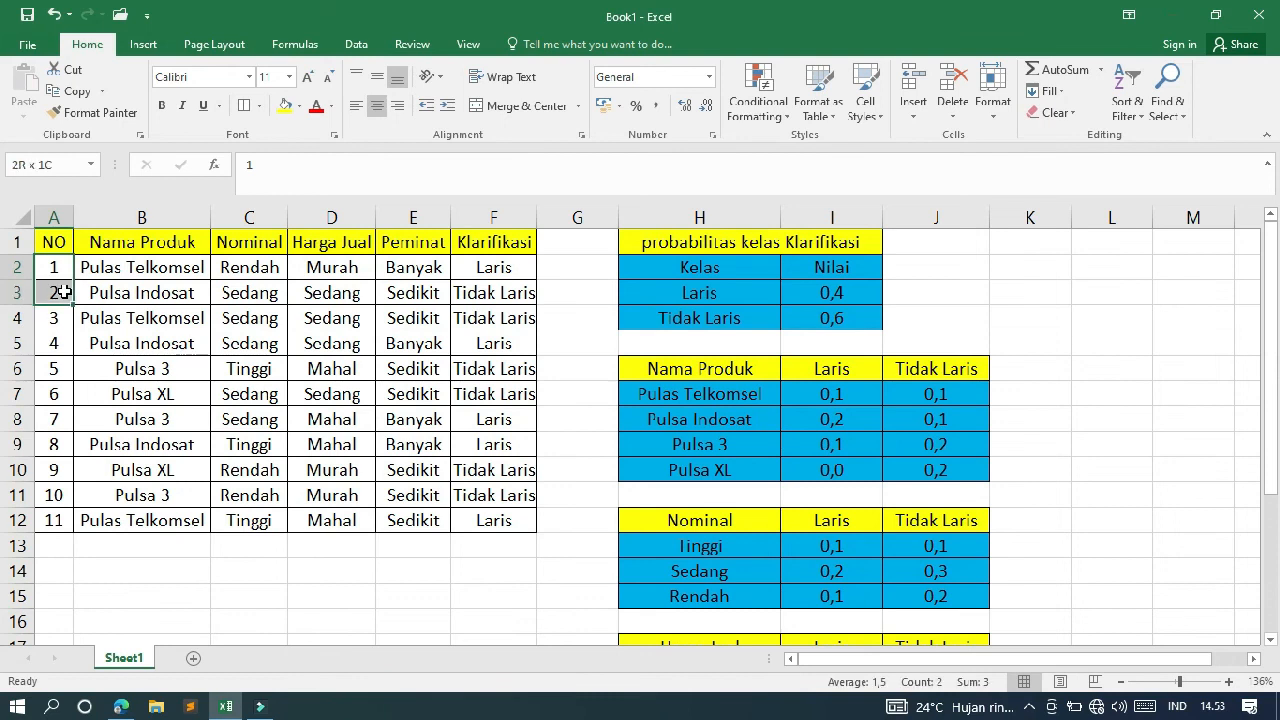
left_click_drag(74, 305, 52, 527)
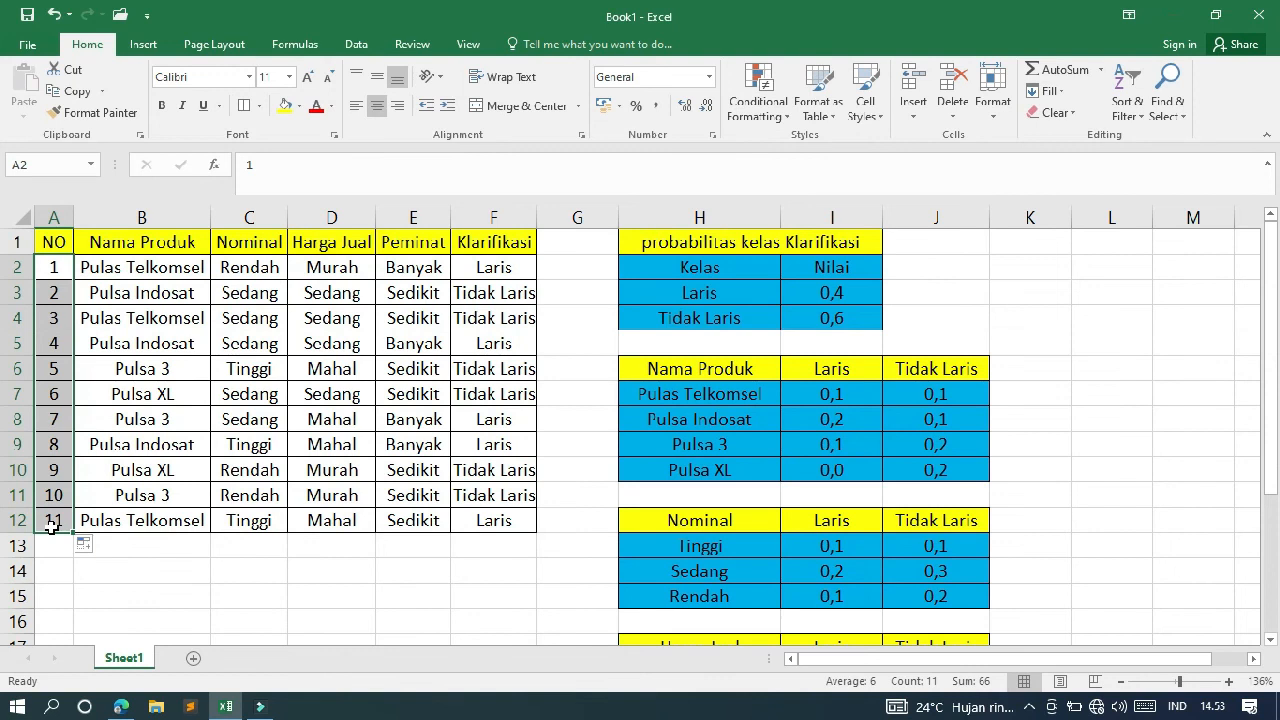
key("Right")
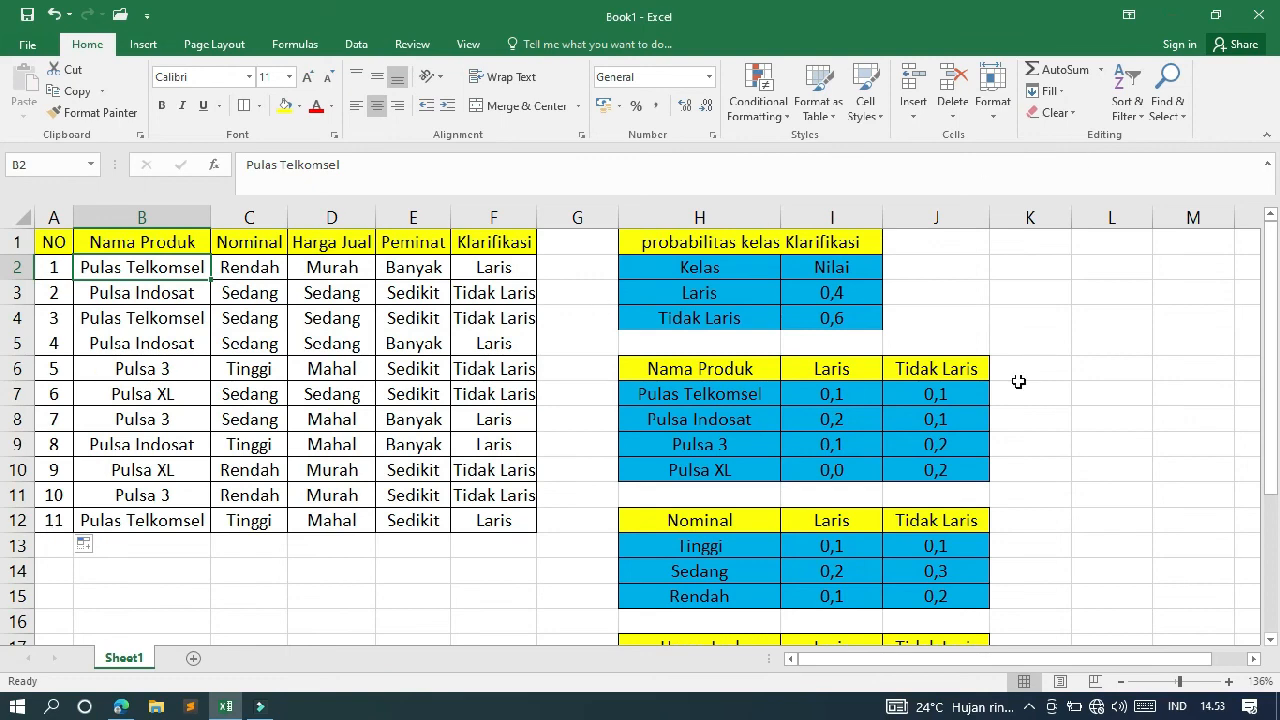
left_click(262, 706)
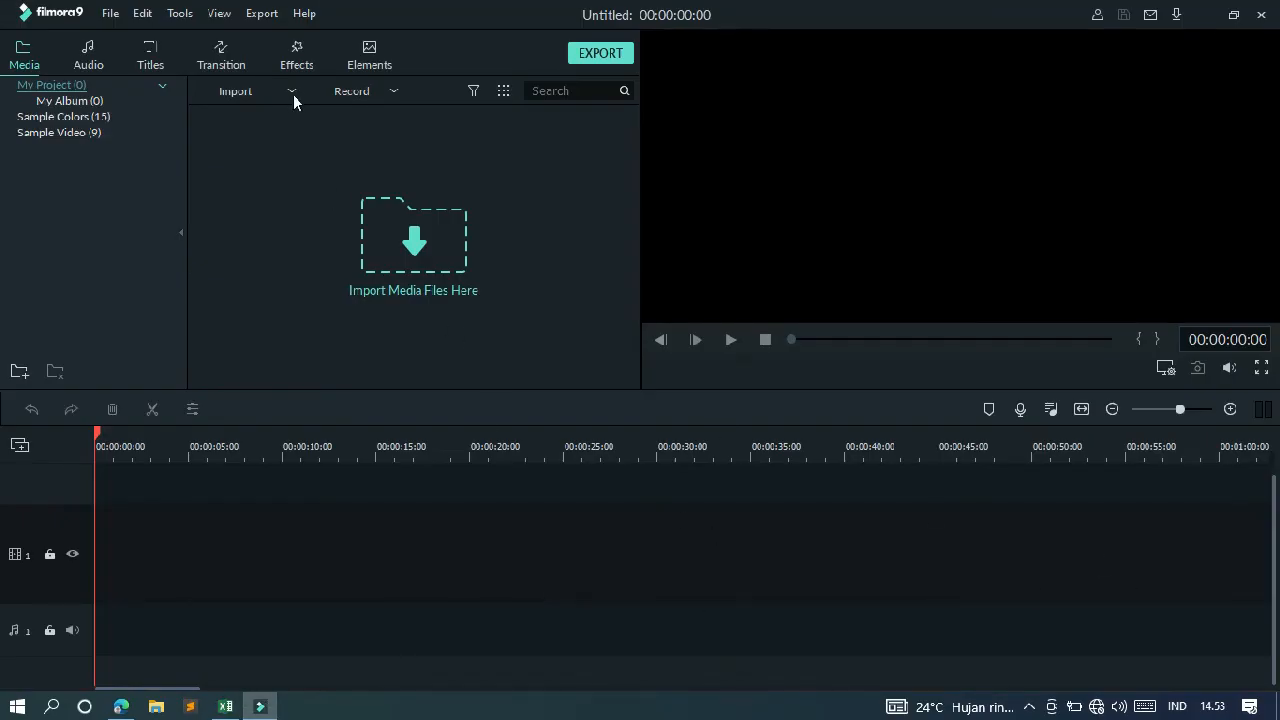
left_click(392, 91)
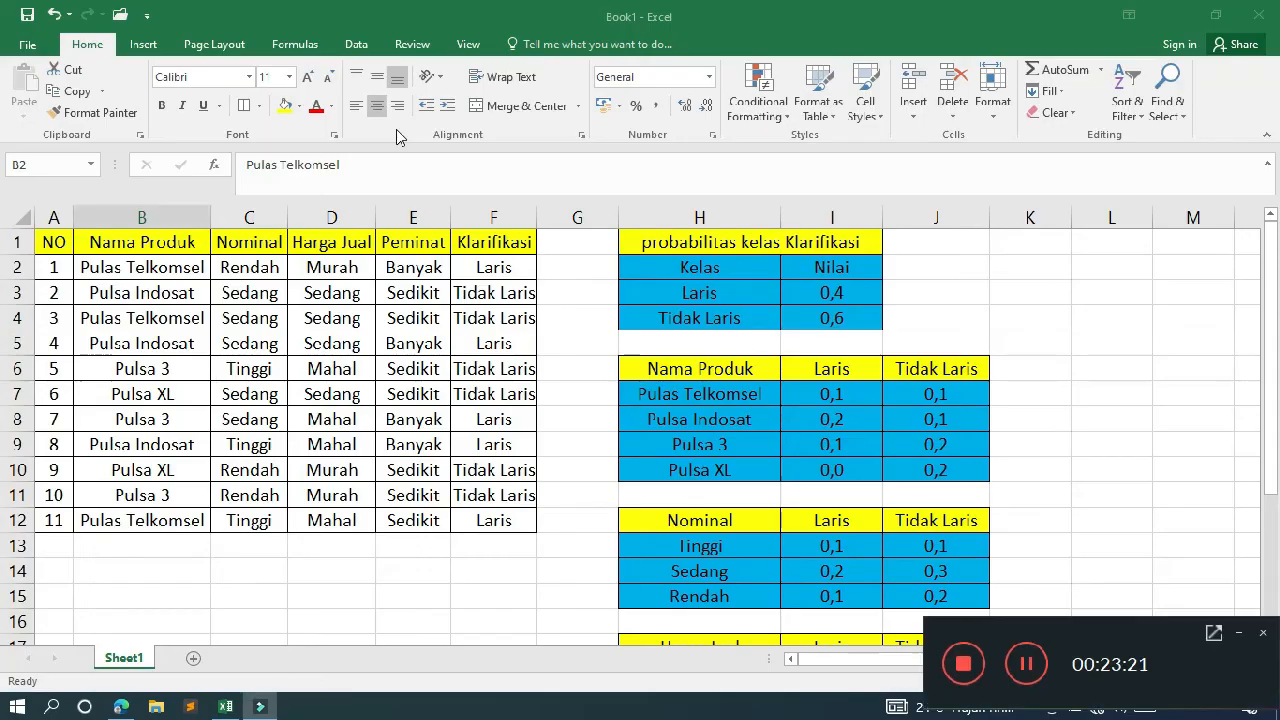